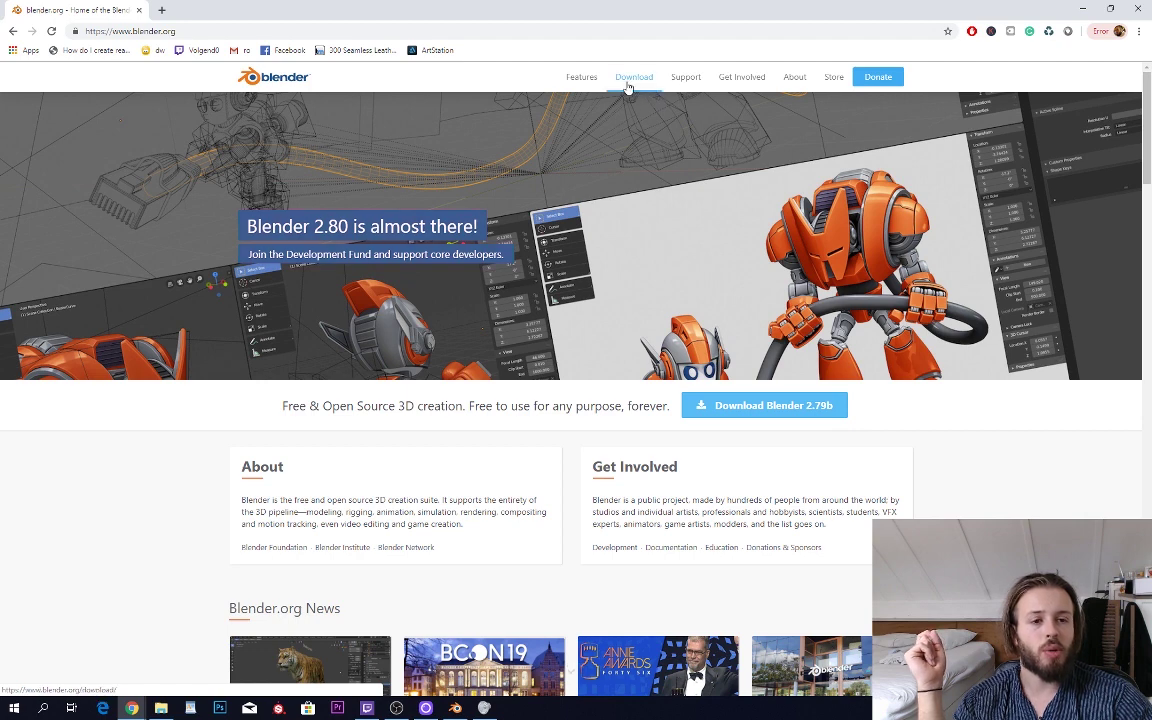
# - Open the Blender 2.80 Beta builds page from the Blender website's download section and view the Windows builds
pyautogui.click(630, 80)
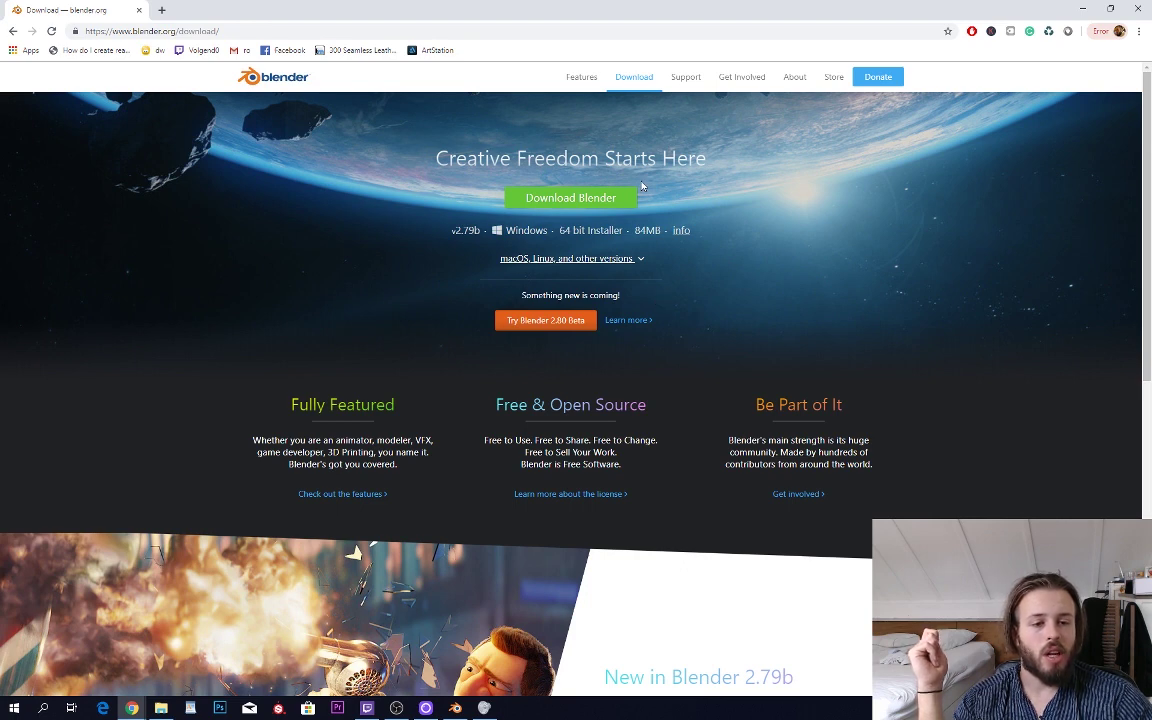
pyautogui.click(558, 330)
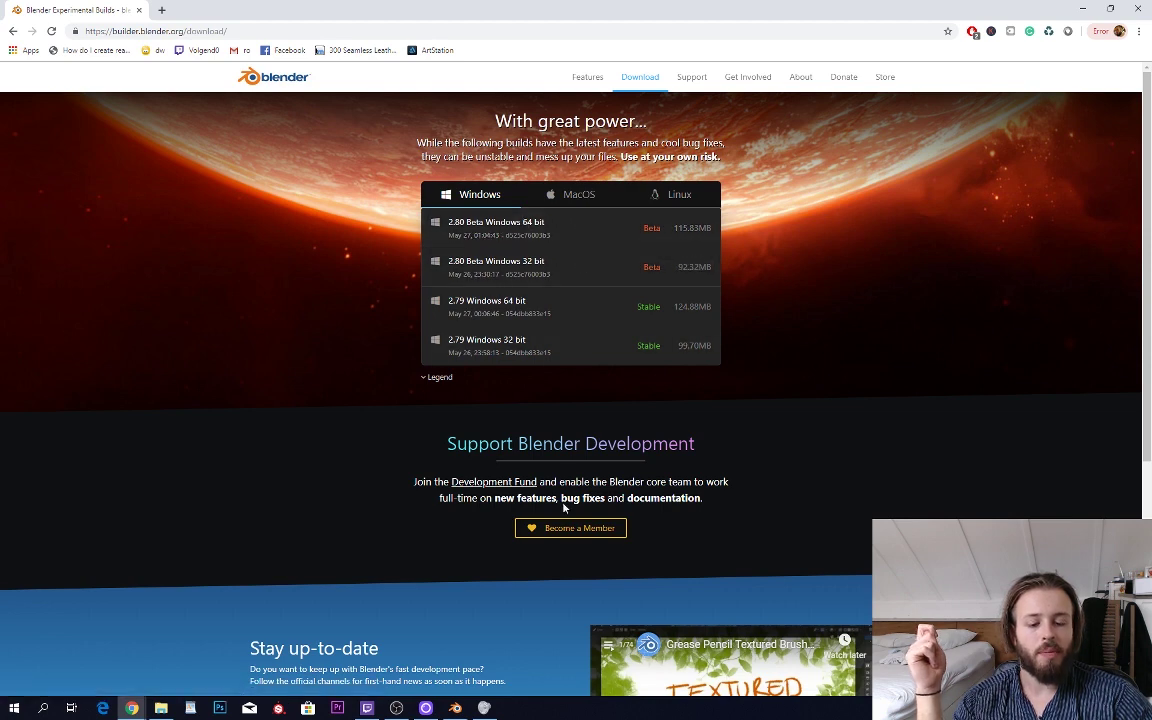
pyautogui.scroll(-1, 563, 508)
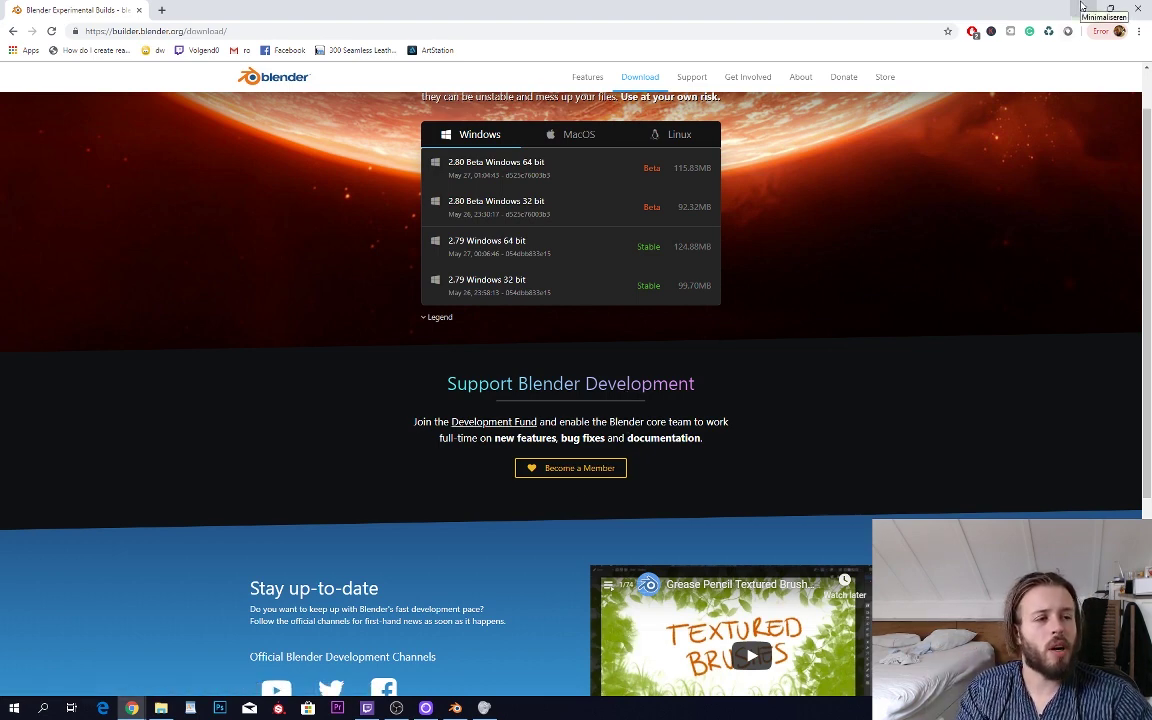
# - Switch to Blender and dismiss the splash screen to show the default scene
pyautogui.click(455, 707)
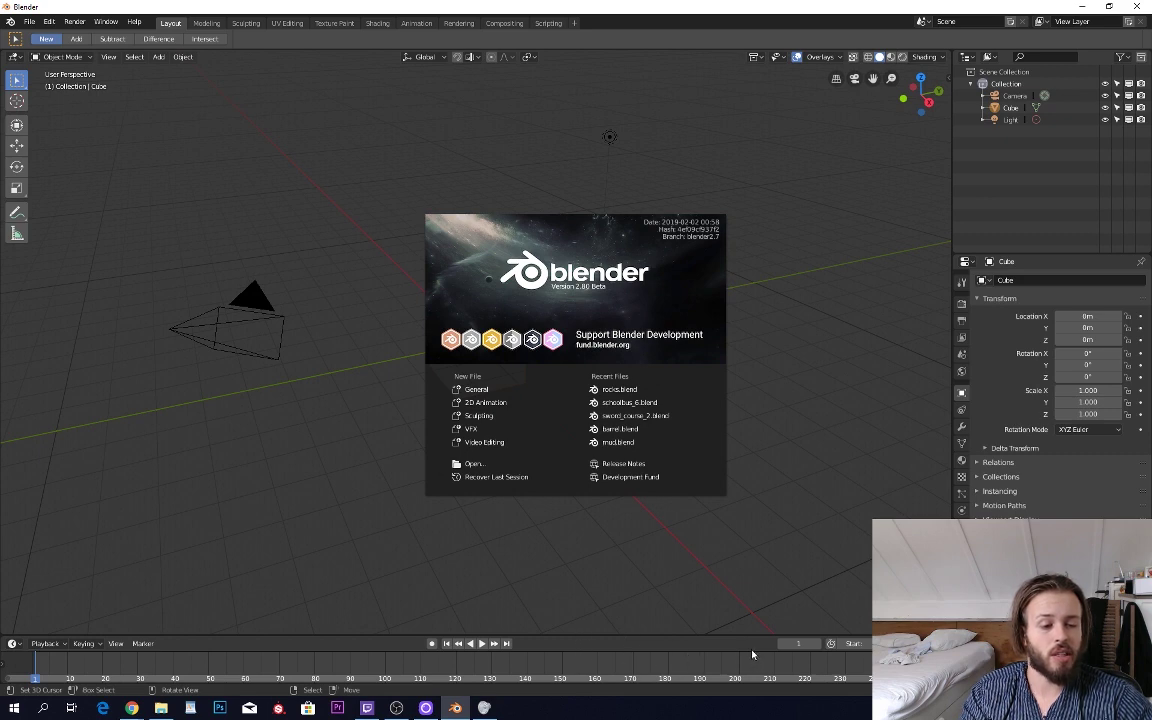
pyautogui.click(602, 593)
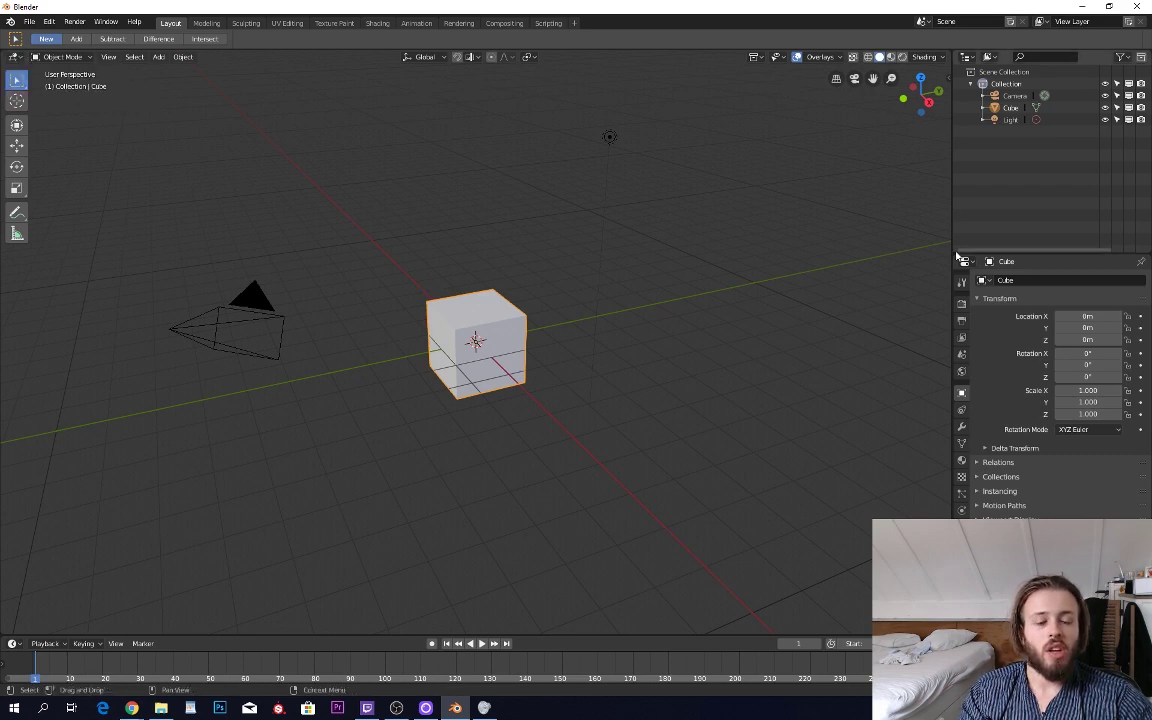
pyautogui.moveTo(540, 332); pyautogui.dragTo(592, 327, button='middle')
pyautogui.press('g')
pyautogui.rightClick(496, 195)
pyautogui.press('Tab')
pyautogui.press('Tab')
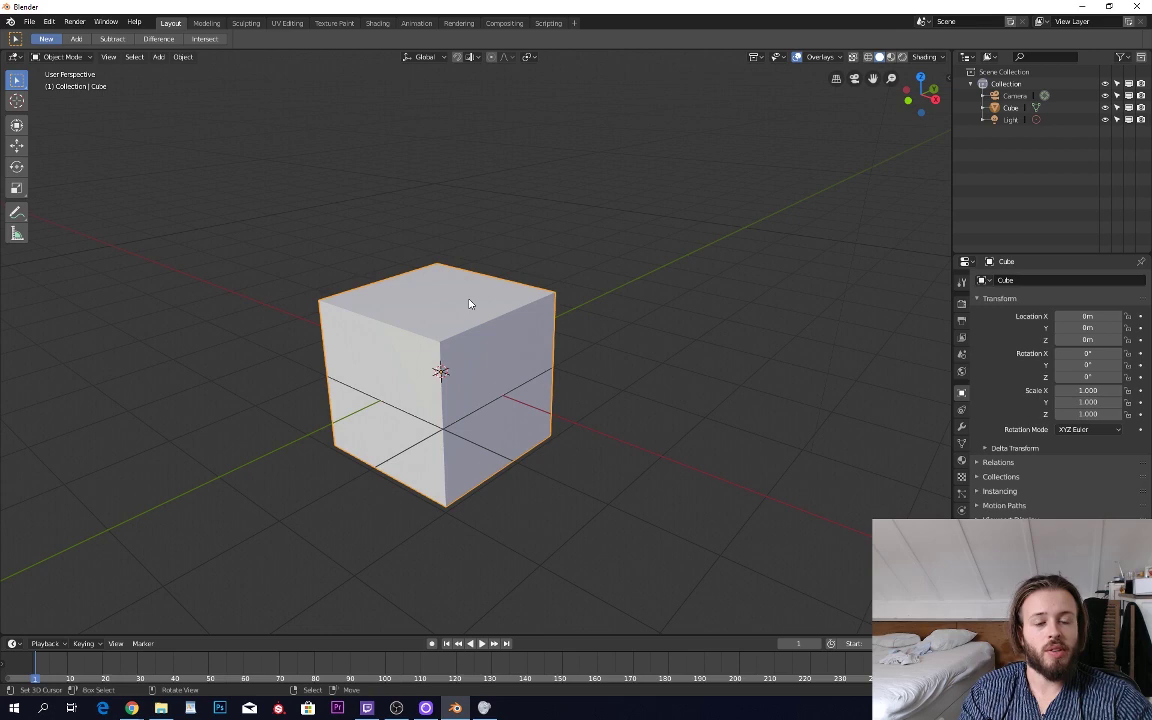
# - Switch the main area to the Shader Editor and return it to the 3D Viewport
pyautogui.click(16, 58)
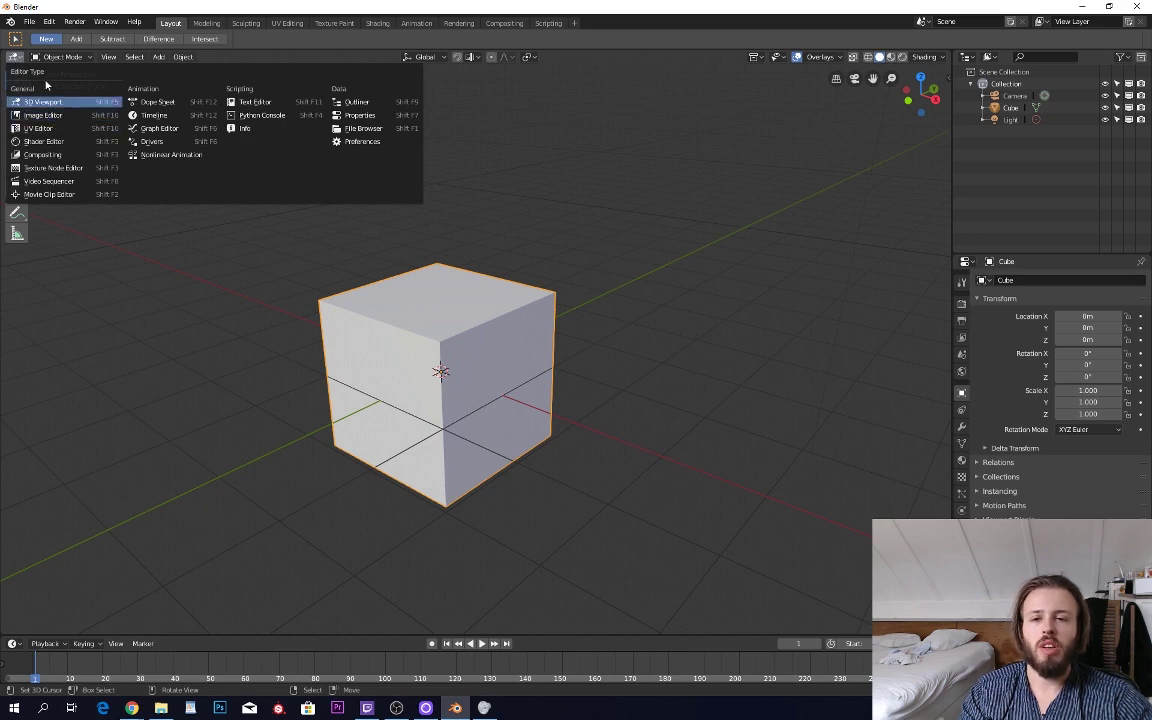
pyautogui.click(15, 62)
pyautogui.click(15, 62)
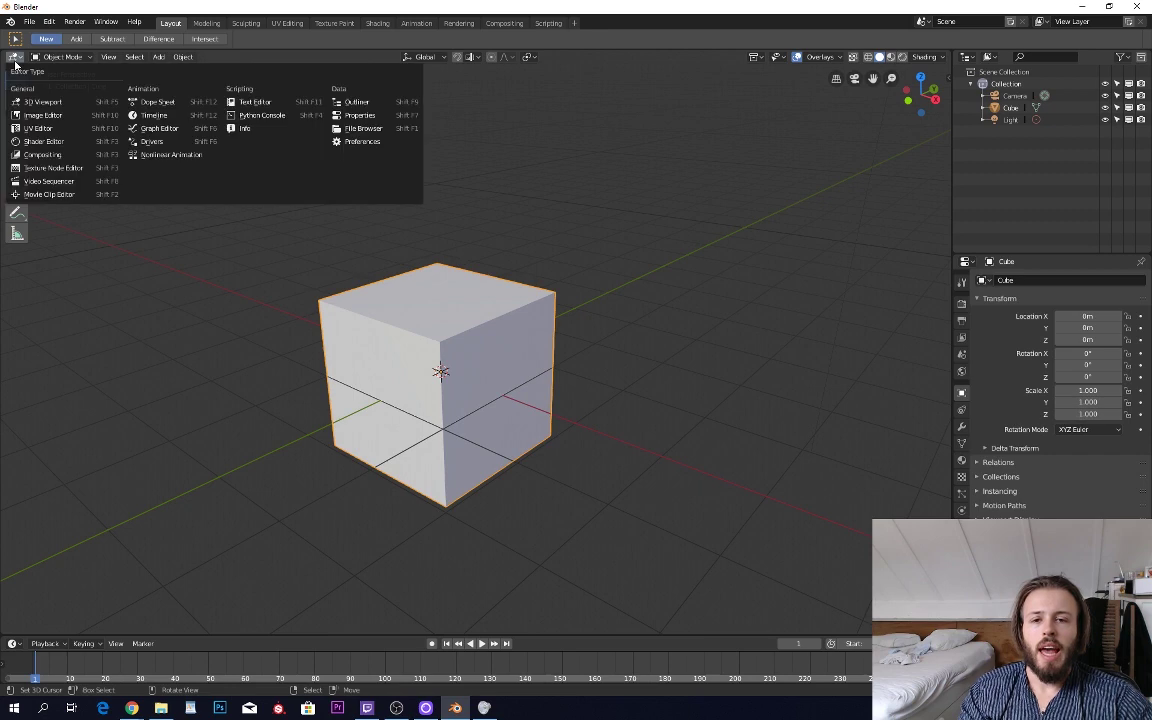
pyautogui.click(65, 143)
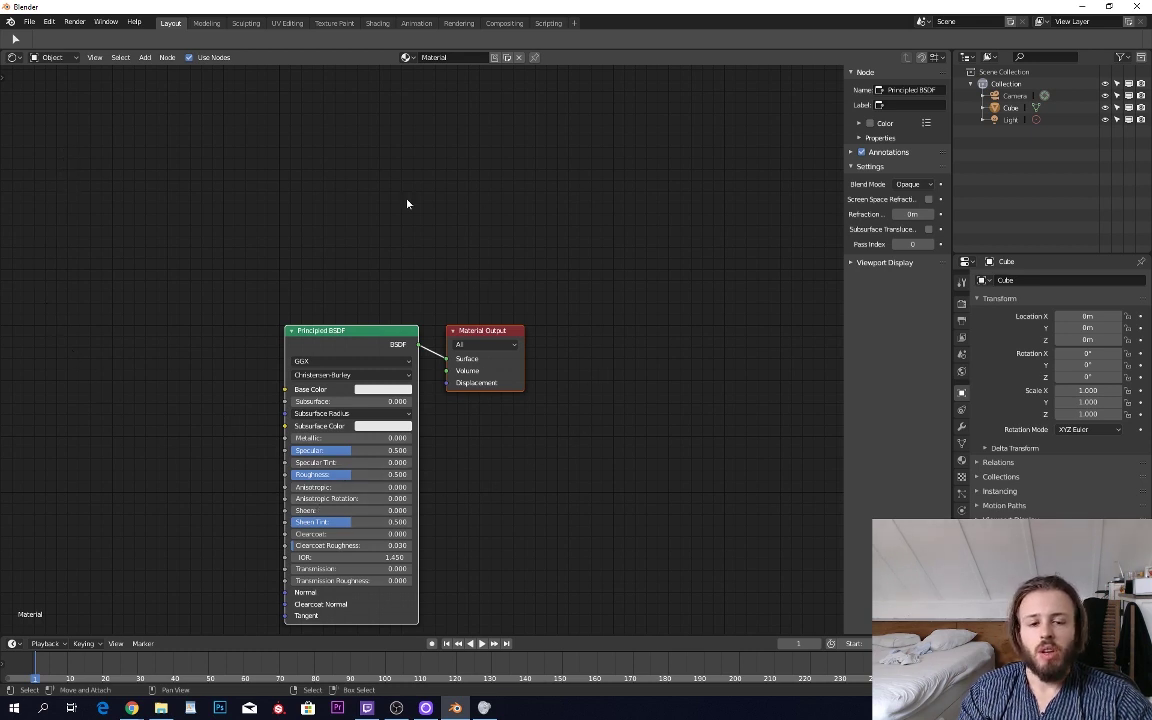
pyautogui.click(13, 57)
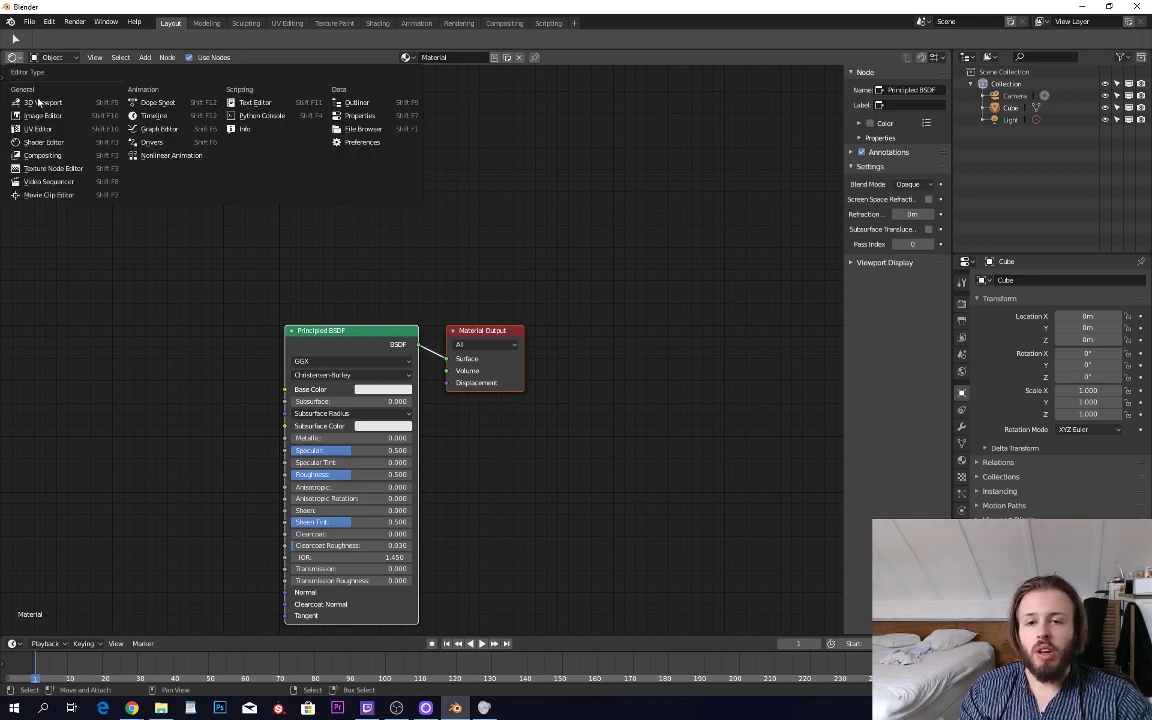
pyautogui.click(42, 102)
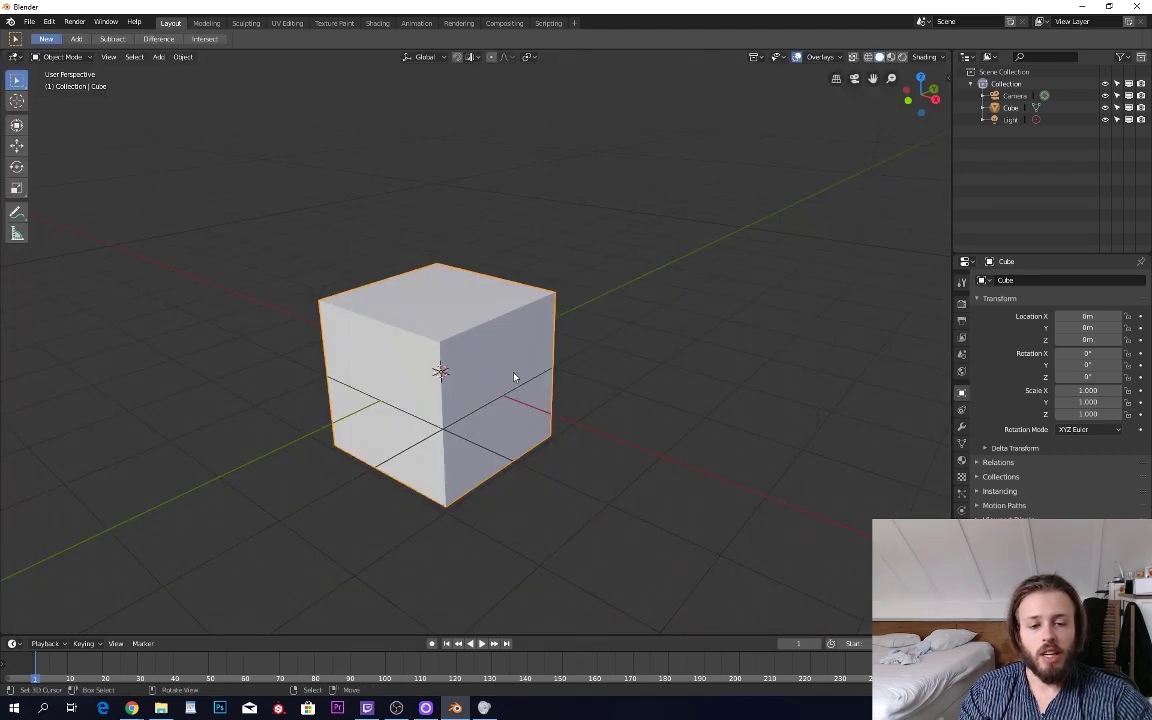
# - Stretch one upper corner vertex of the cube far up and outward in Edit Mode, and return to Object Mode
pyautogui.moveTo(514, 375); pyautogui.dragTo(498, 368, button='middle')
pyautogui.press('Tab')
pyautogui.moveTo(549, 289); pyautogui.dragTo(574, 133, button='right')
pyautogui.press('g')
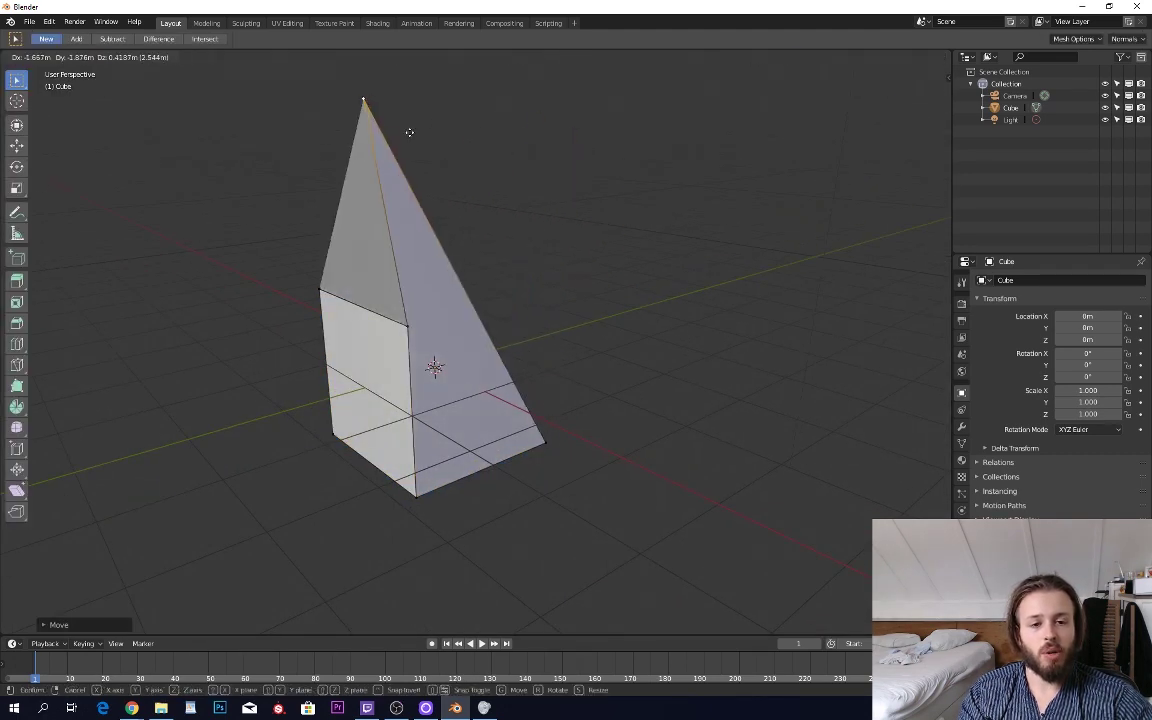
pyautogui.click(807, 151)
pyautogui.press('Tab')
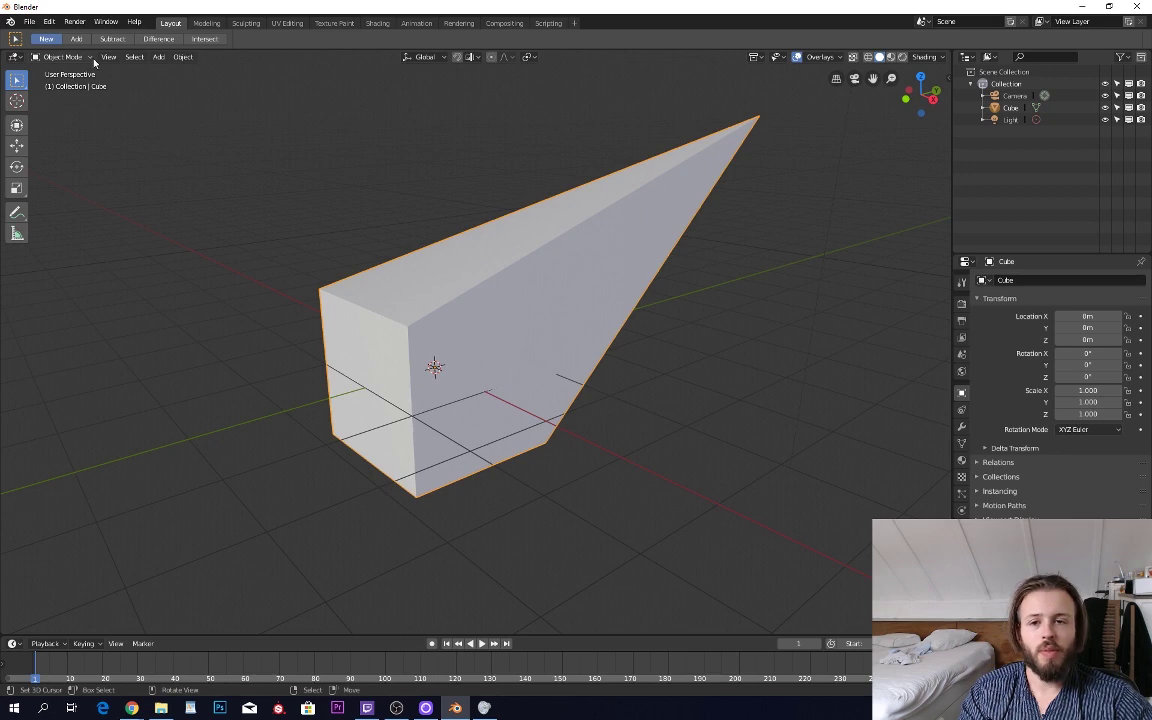
# - Display the Image Editor in the main area and change it back to the 3D Viewport
pyautogui.click(14, 56)
pyautogui.click(65, 117)
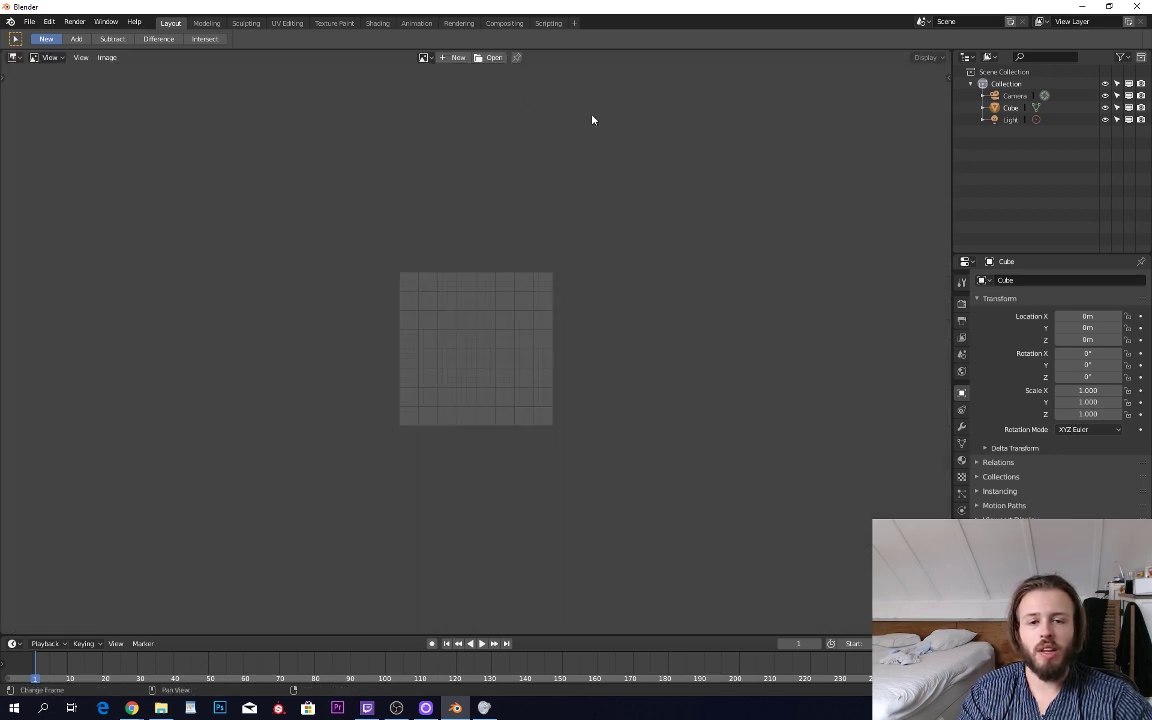
pyautogui.click(14, 58)
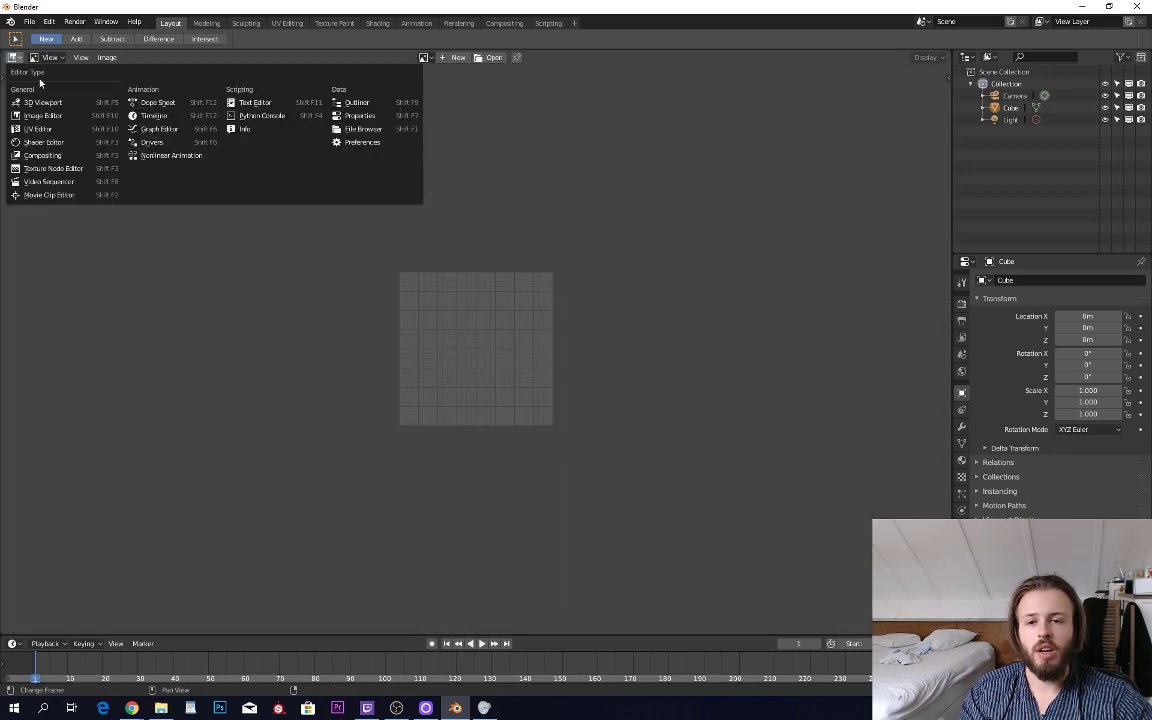
pyautogui.click(42, 94)
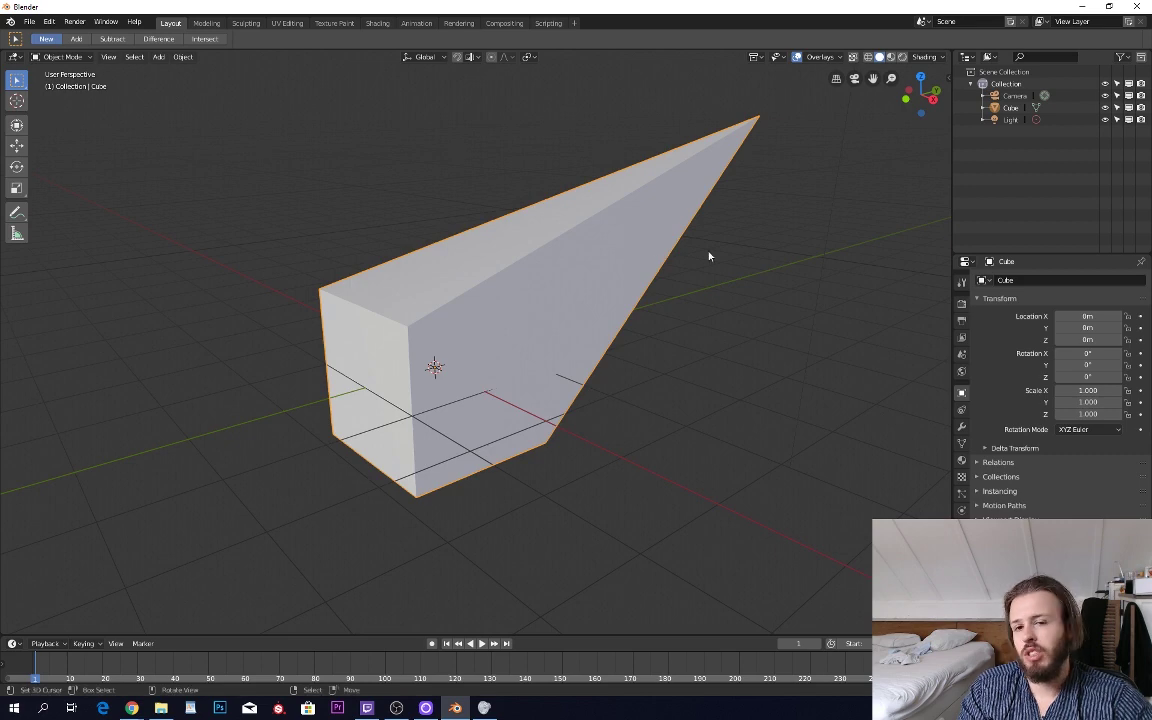
# - Undo the corner vertex moves on the cube in Edit Mode and go back to Object Mode
pyautogui.moveTo(708, 256)
pyautogui.mouseDown(button='middle')
pyautogui.moveTo(663, 278)
pyautogui.moveTo(697, 275)
pyautogui.mouseUp(button='middle')
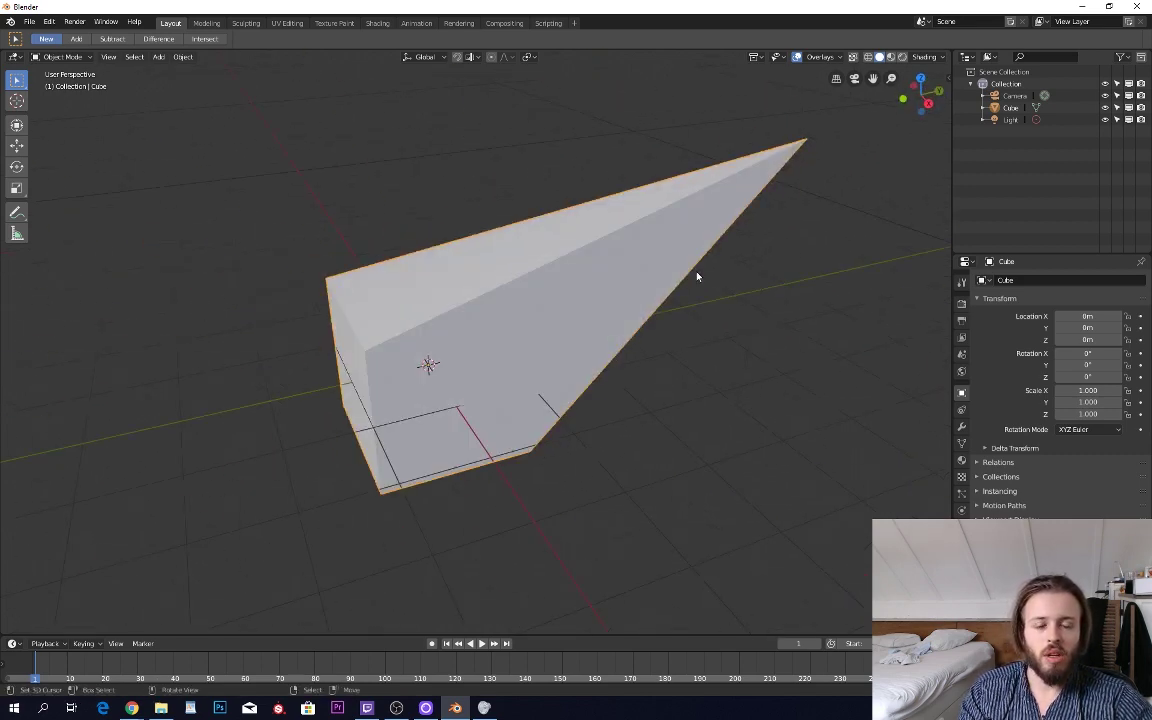
pyautogui.press('Tab')
pyautogui.hotkey('ctrl', 'z')
pyautogui.hotkey('ctrl', 'z')
pyautogui.hotkey('ctrl', 'z')
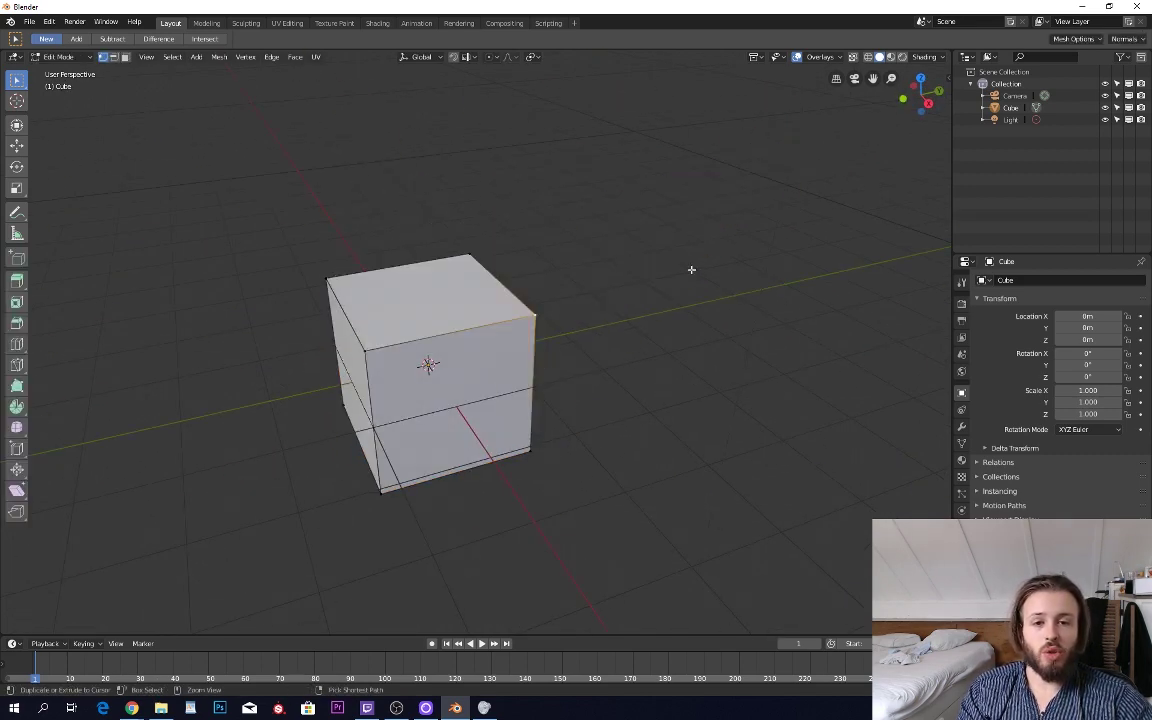
pyautogui.press('Tab')
pyautogui.moveTo(663, 278); pyautogui.dragTo(640, 260, button='middle')
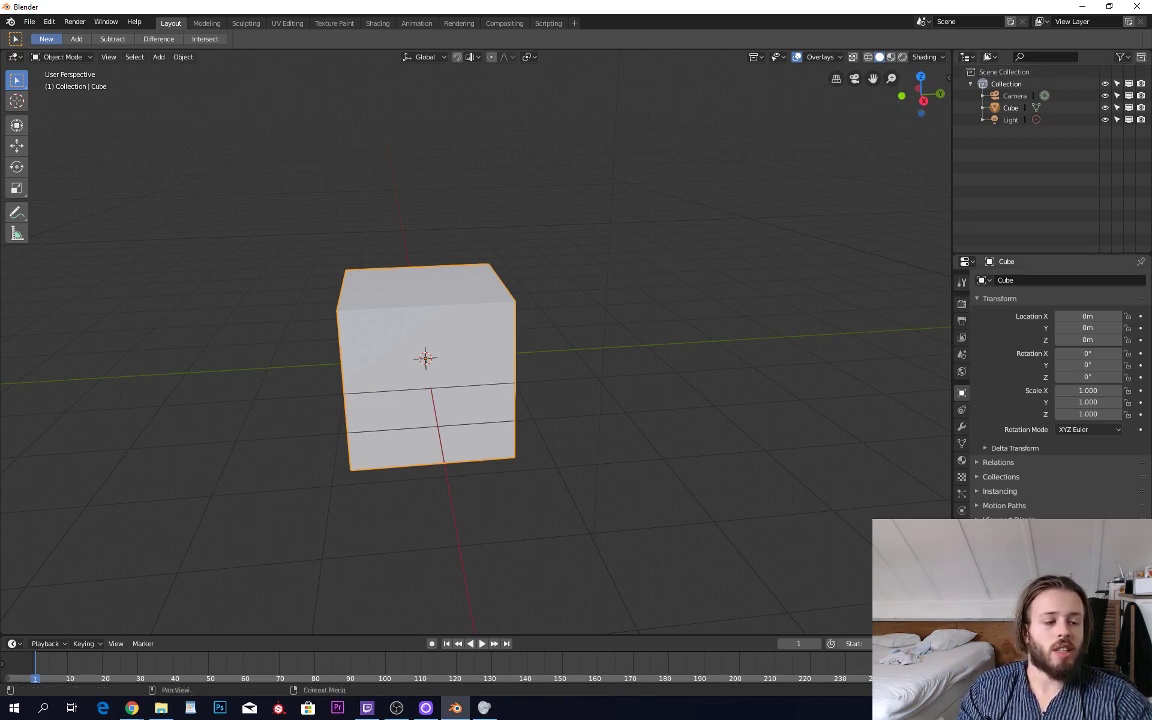
# - Change the Outliner area to a 3D Viewport and follow it with a Properties editor
pyautogui.click(967, 62)
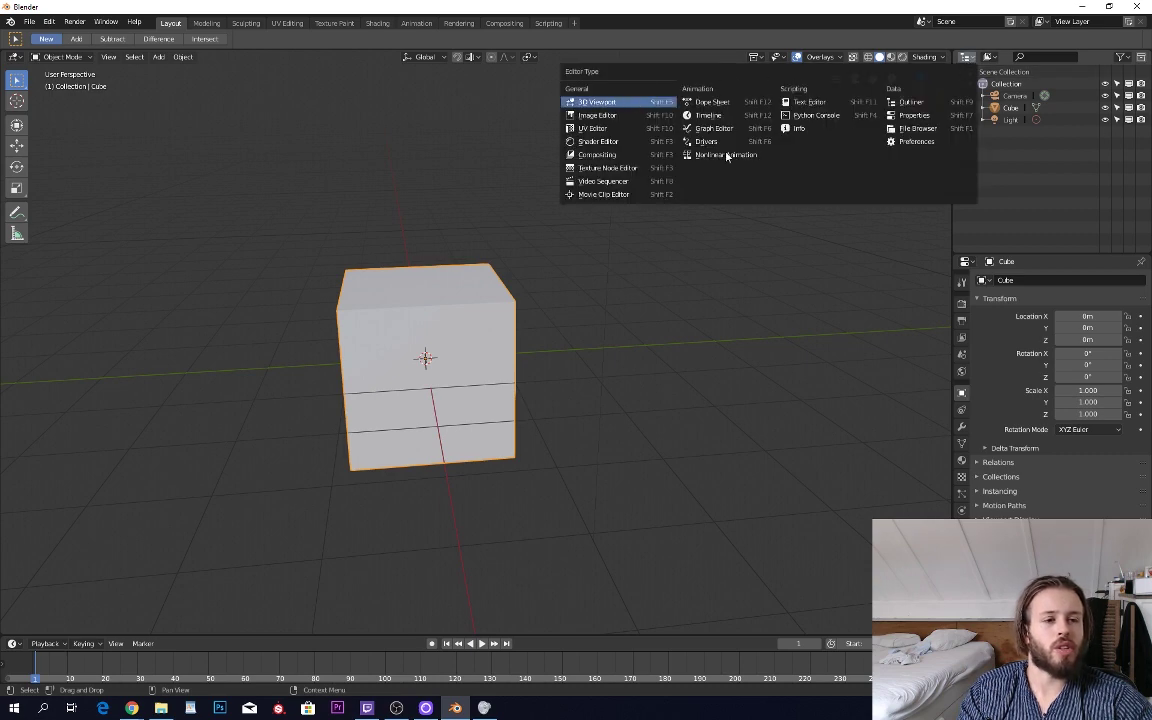
pyautogui.click(592, 100)
pyautogui.click(966, 60)
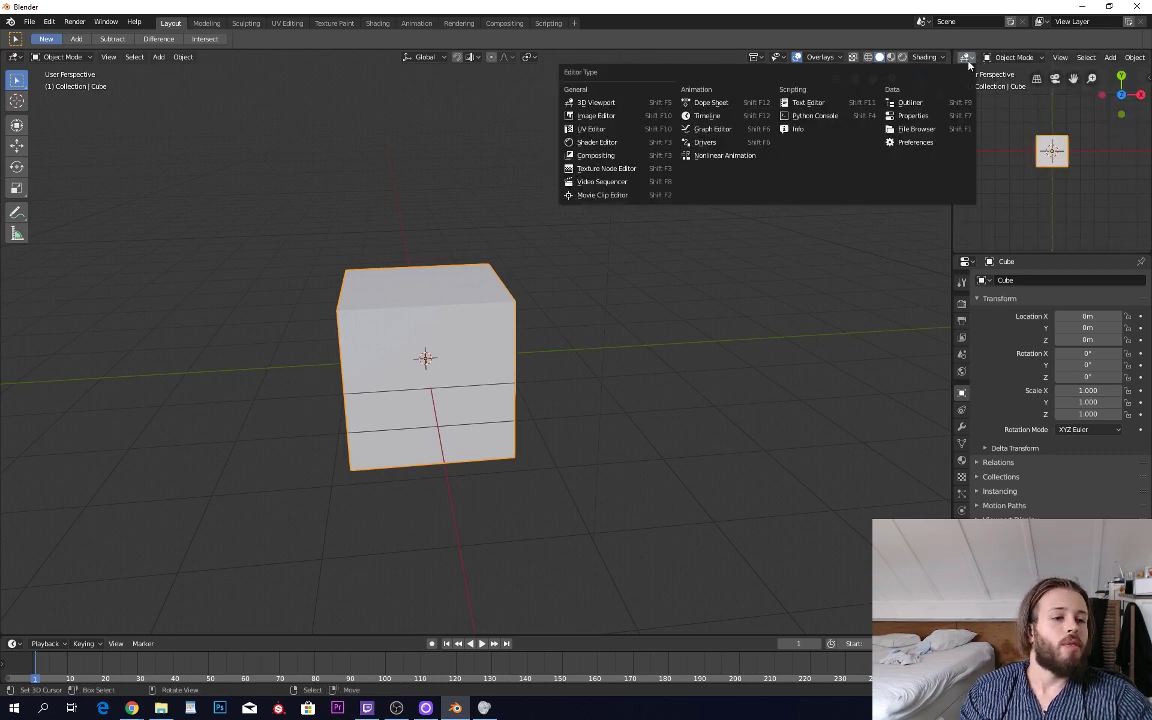
pyautogui.click(928, 117)
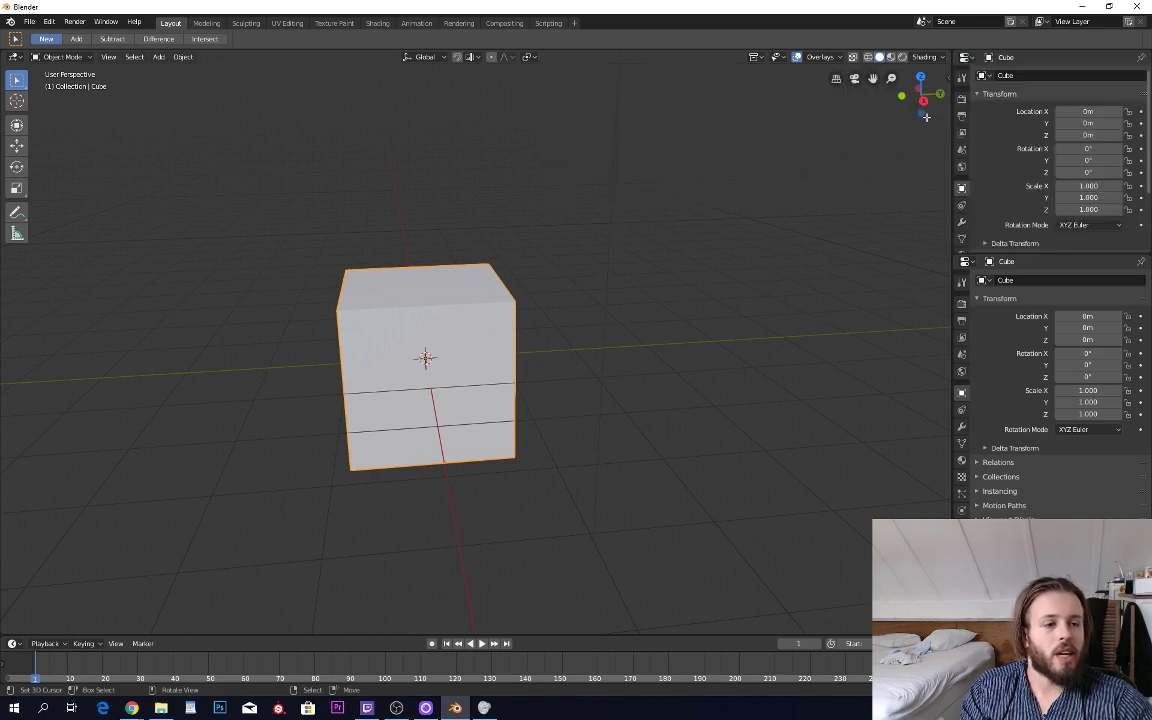
# - Restore the area above the lower Properties editor to the Outliner
pyautogui.click(966, 57)
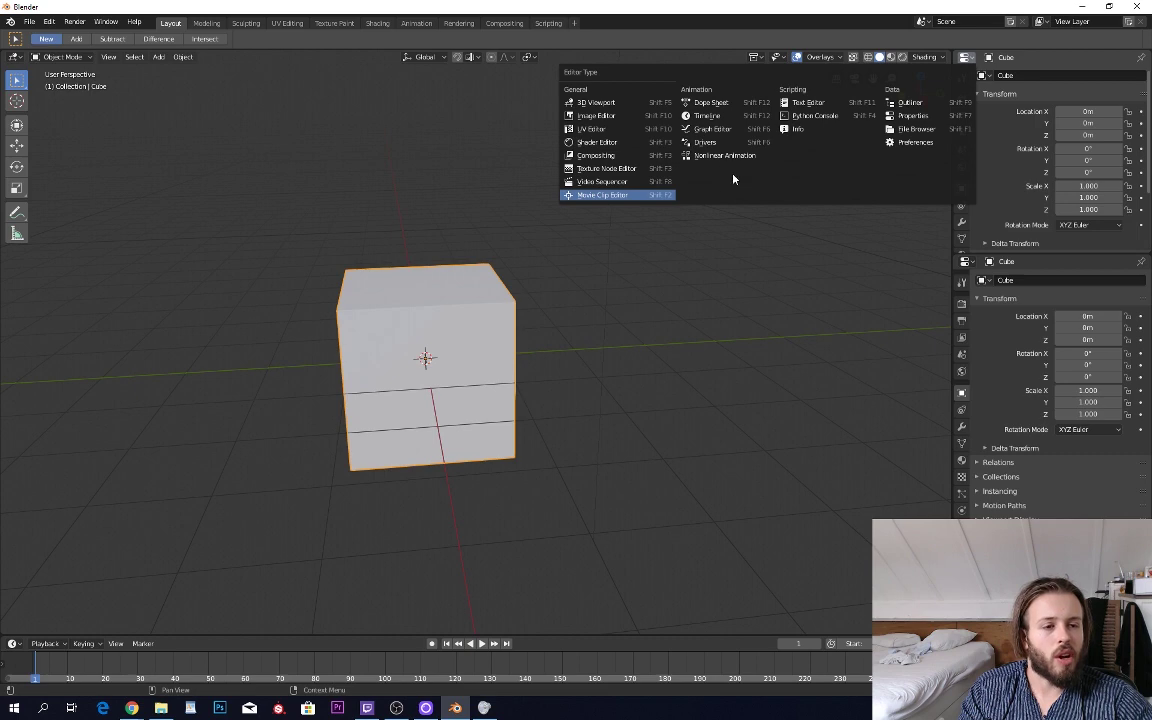
pyautogui.click(910, 102)
pyautogui.click(964, 57)
pyautogui.click(930, 103)
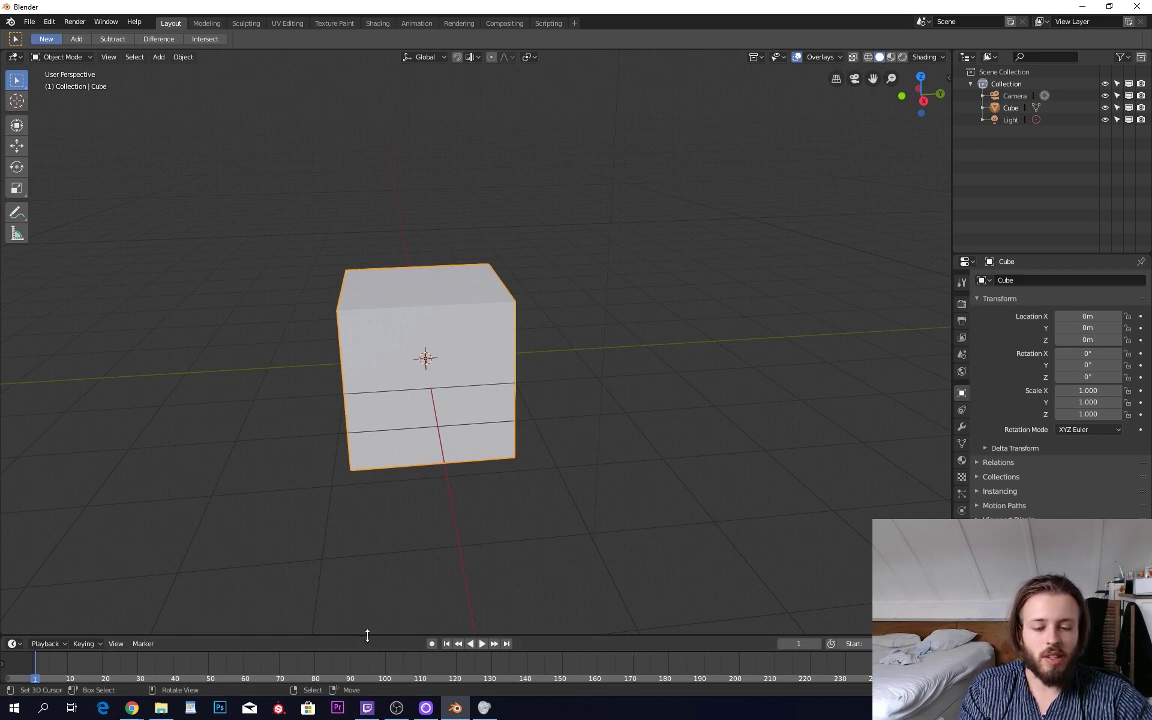
# - Enlarge the Timeline by moving its border with the 3D Viewport upward, and fine-tune its height
pyautogui.moveTo(367, 635); pyautogui.dragTo(352, 540)
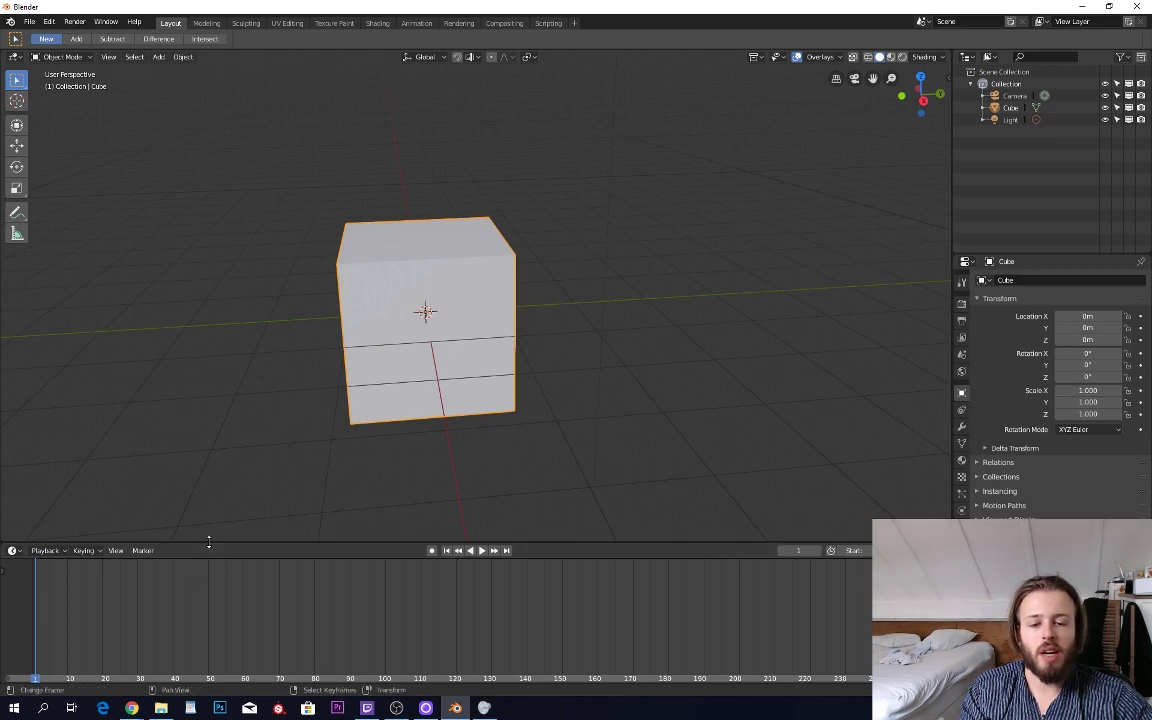
pyautogui.moveTo(209, 542); pyautogui.dragTo(208, 560)
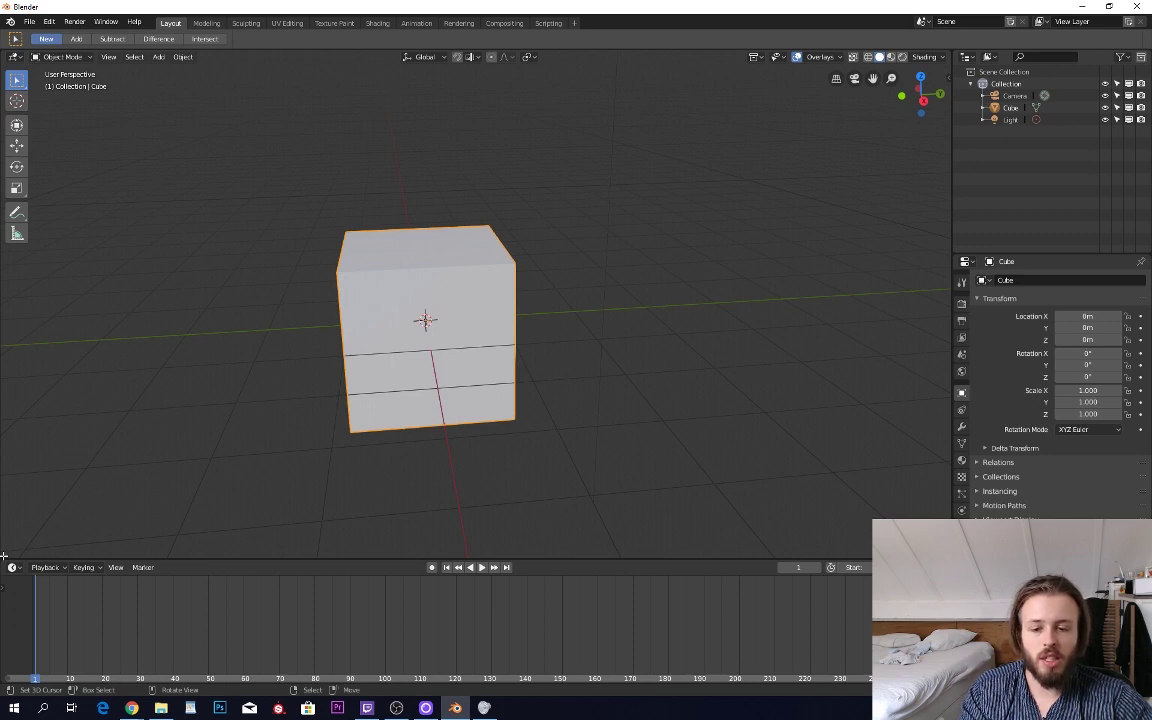
# - Split the 3D Viewport into two side-by-side areas and set the narrower one to the UV Editor
pyautogui.moveTo(3, 555); pyautogui.dragTo(364, 545)
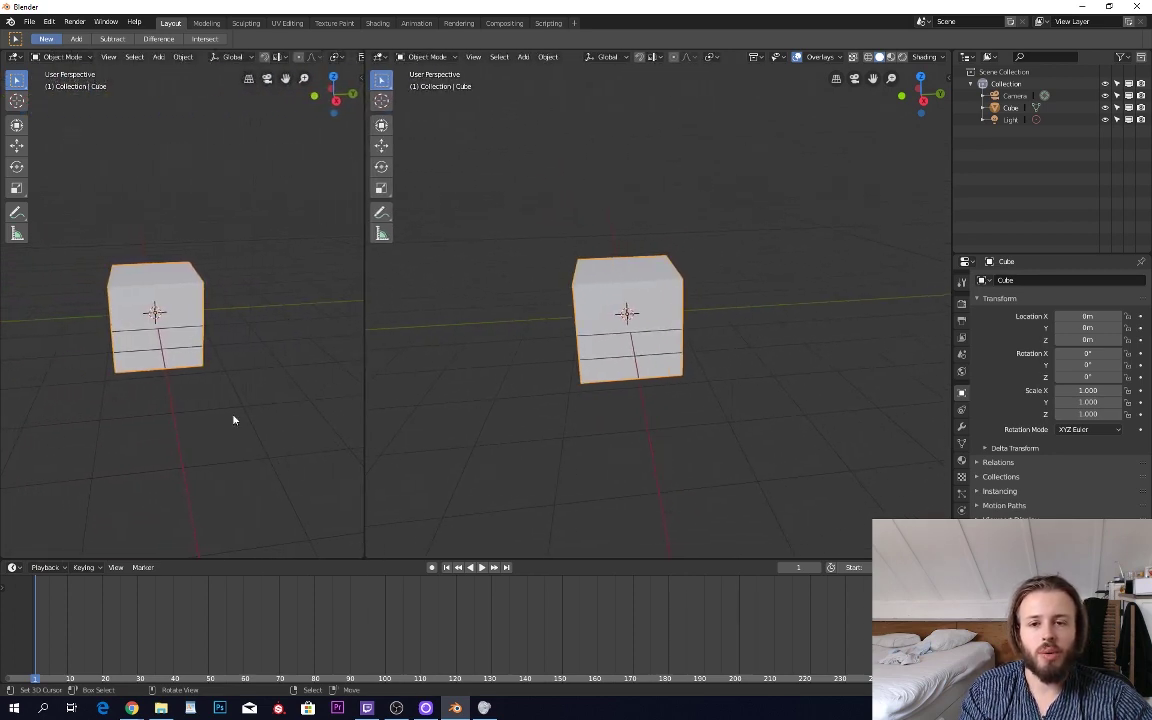
pyautogui.click(16, 57)
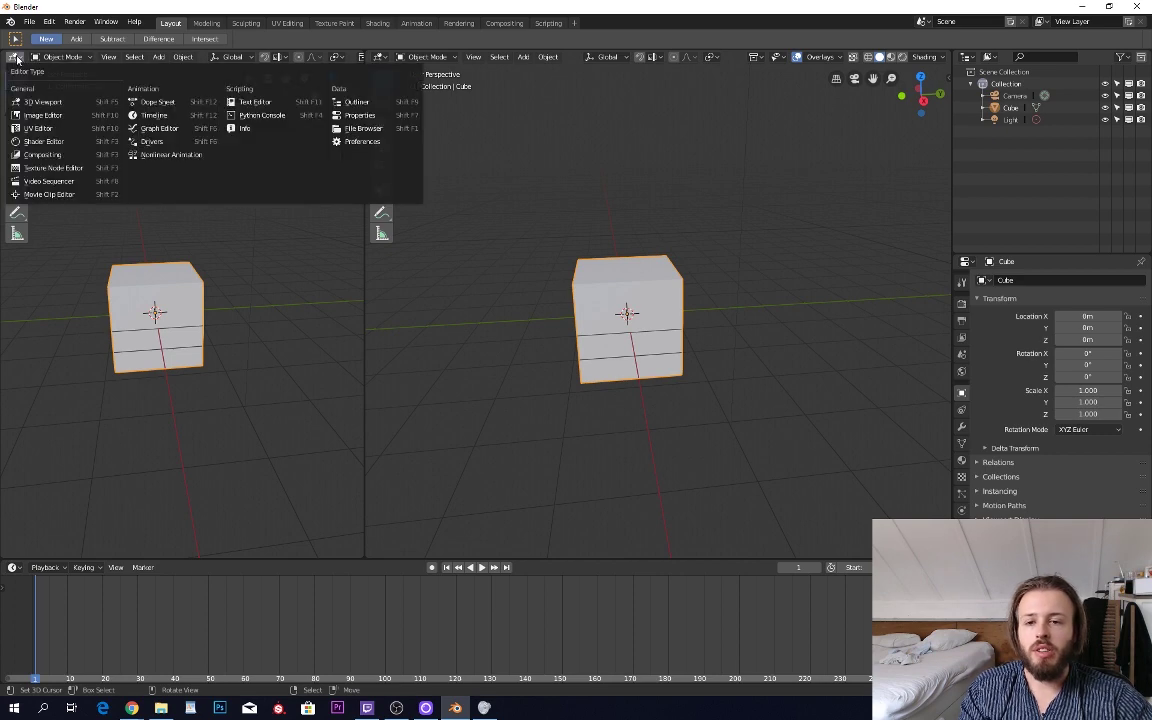
pyautogui.click(40, 128)
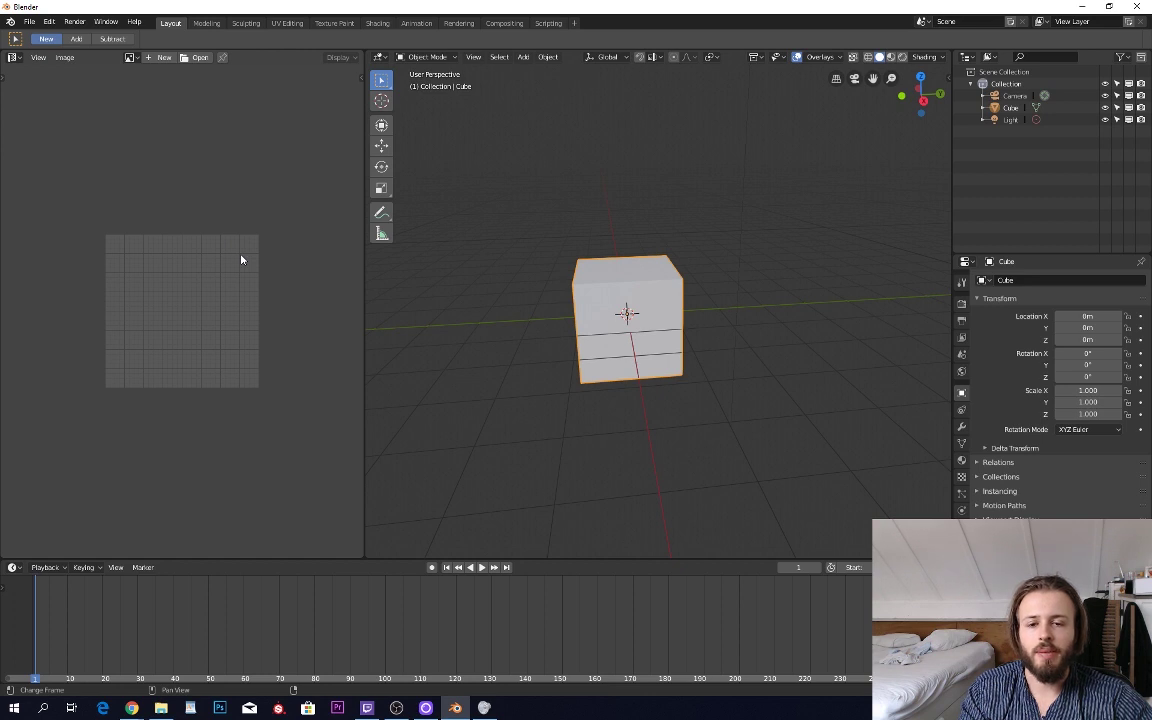
# - Select all of the cube's geometry in Edit Mode to view its UV layout, and return to Object Mode
pyautogui.press('Tab')
pyautogui.press('a')
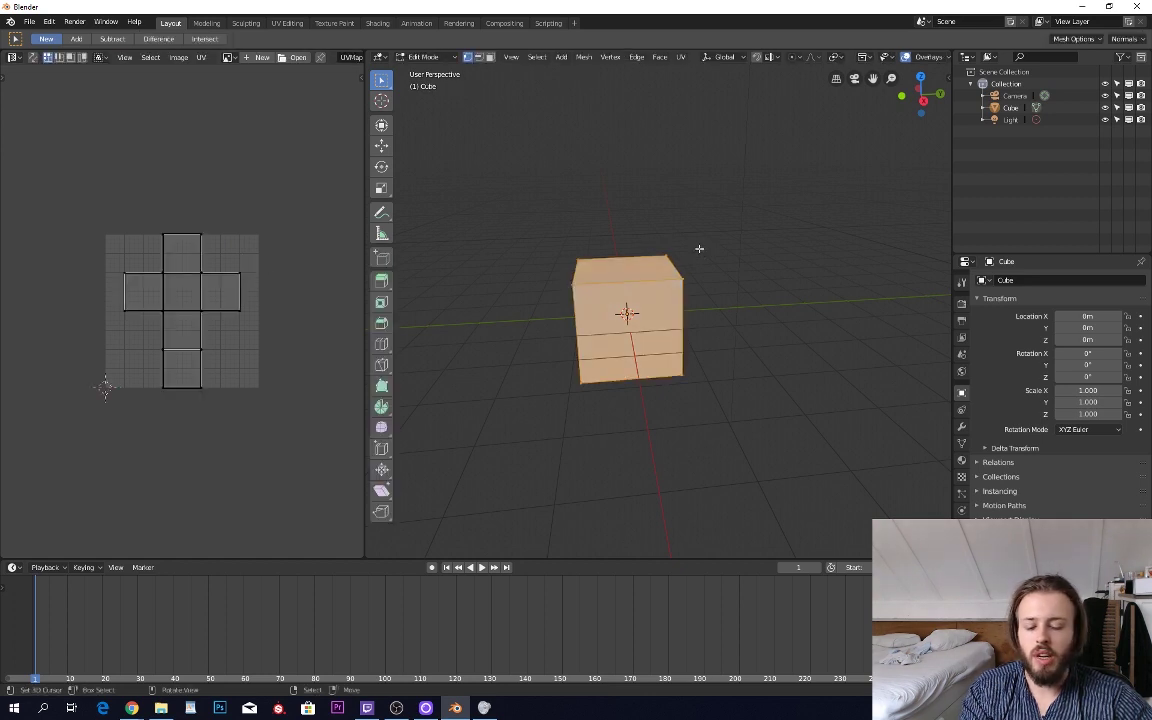
pyautogui.press('a')
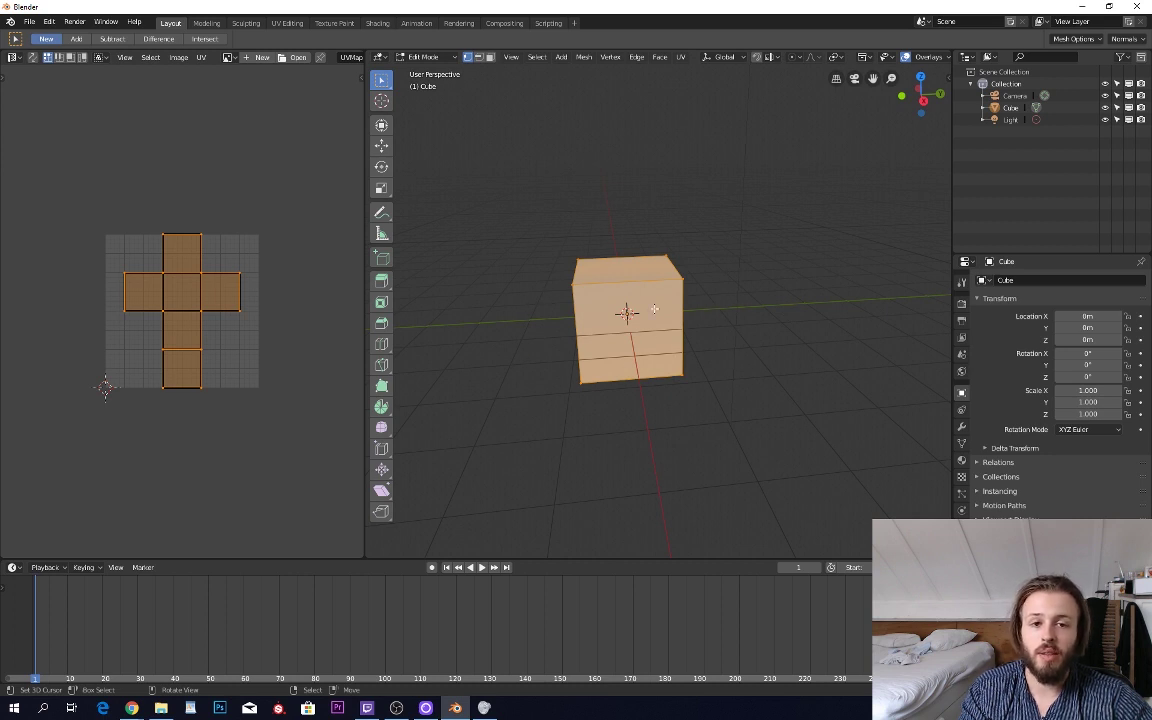
pyautogui.press('Tab')
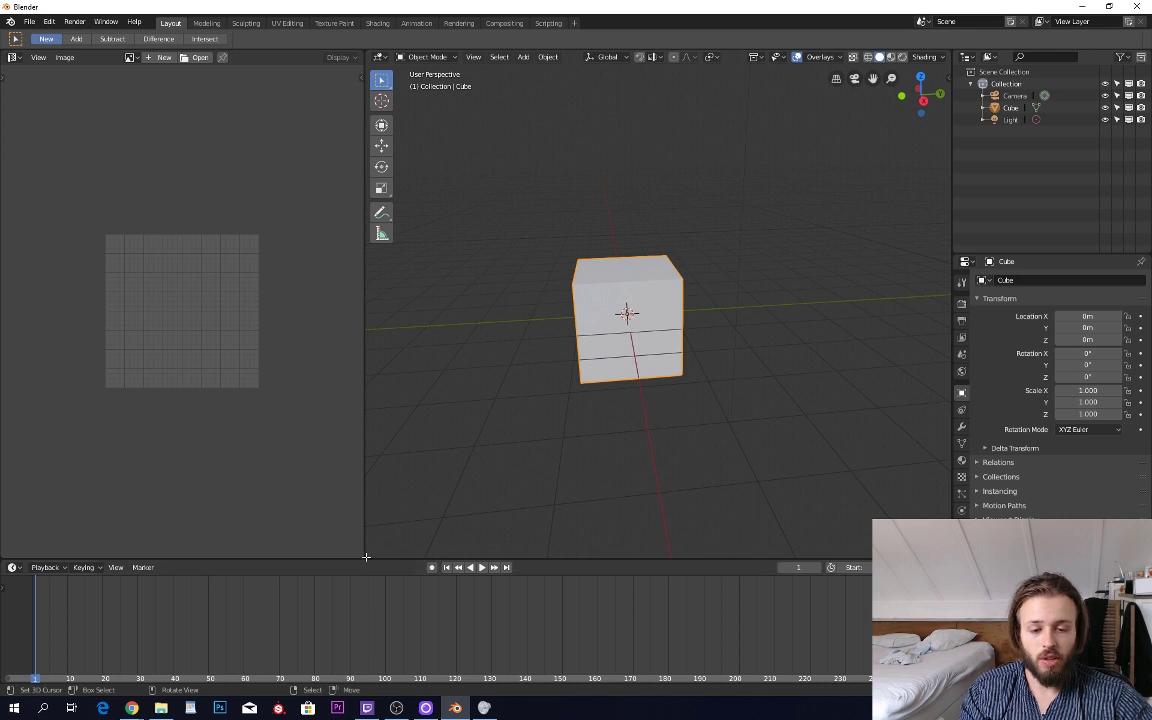
# - Join the 3D Viewport over the UV Editor area to make a single viewport again
pyautogui.moveTo(367, 556); pyautogui.dragTo(211, 479)
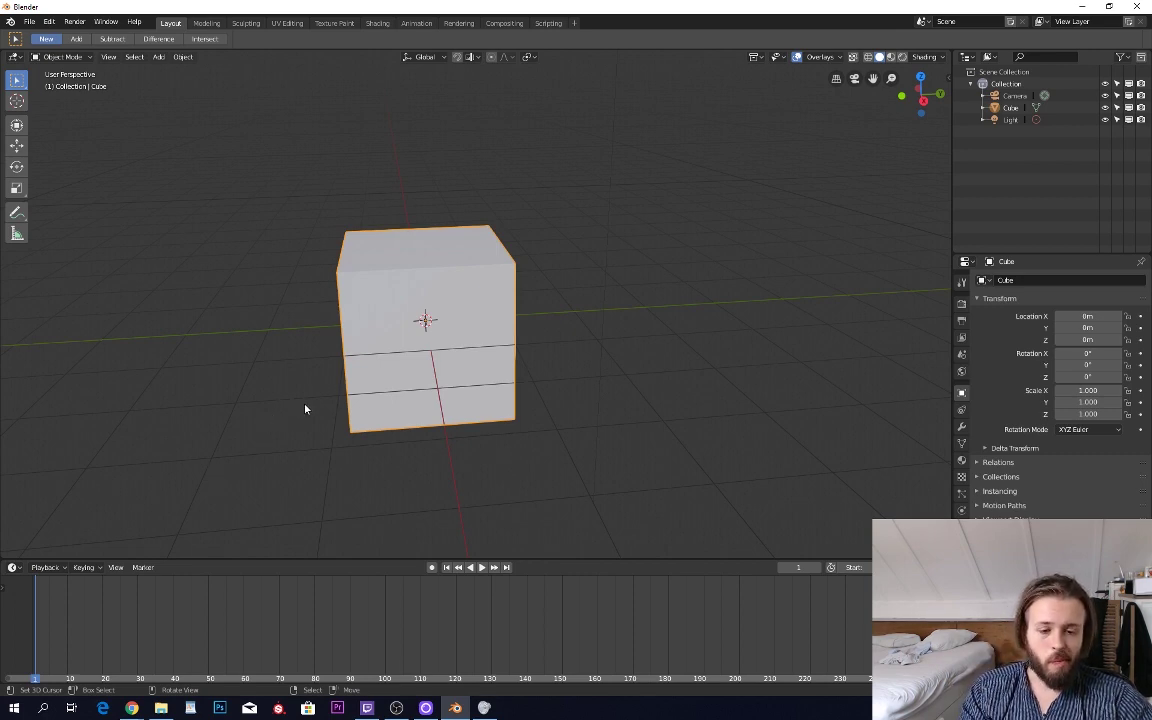
pyautogui.keyDown('shift'); pyautogui.moveTo(399, 417); pyautogui.dragTo(449, 432, button='middle'); pyautogui.keyUp('shift')
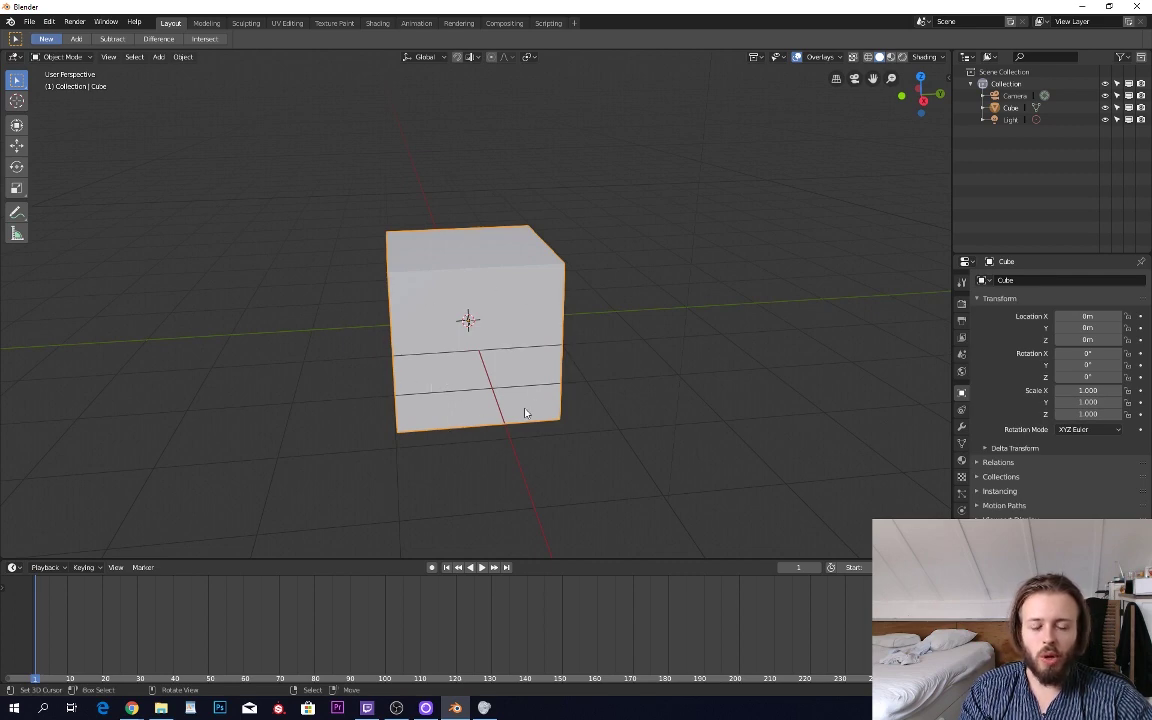
pyautogui.moveTo(524, 412)
pyautogui.mouseDown(button='middle')
pyautogui.moveTo(504, 442)
pyautogui.moveTo(504, 419)
pyautogui.mouseUp(button='middle')
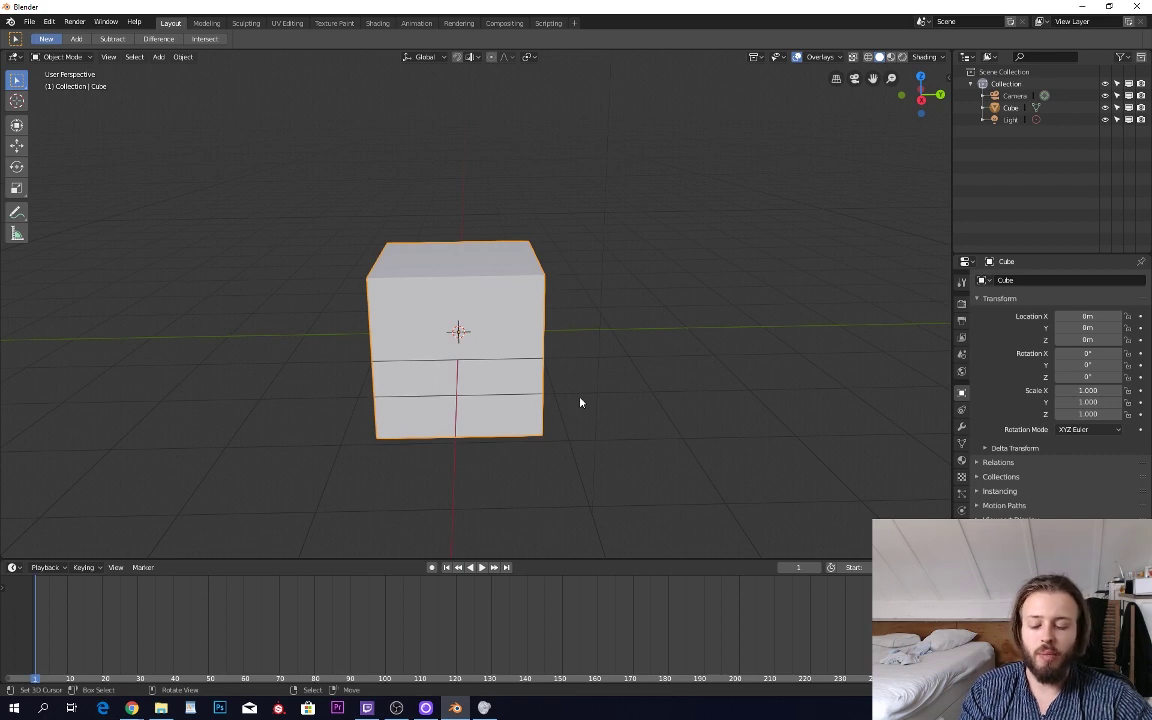
# - Try moving the cube freely in the 3D Viewport and cancel the move
pyautogui.press('g')
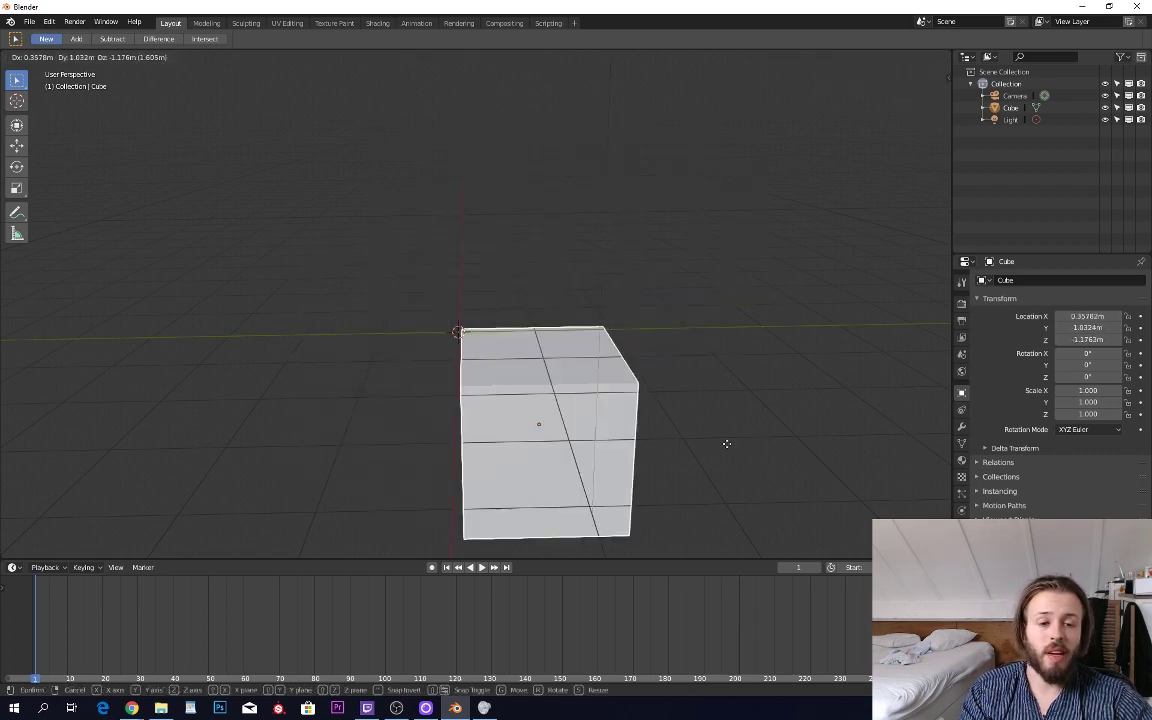
pyautogui.press('Escape')
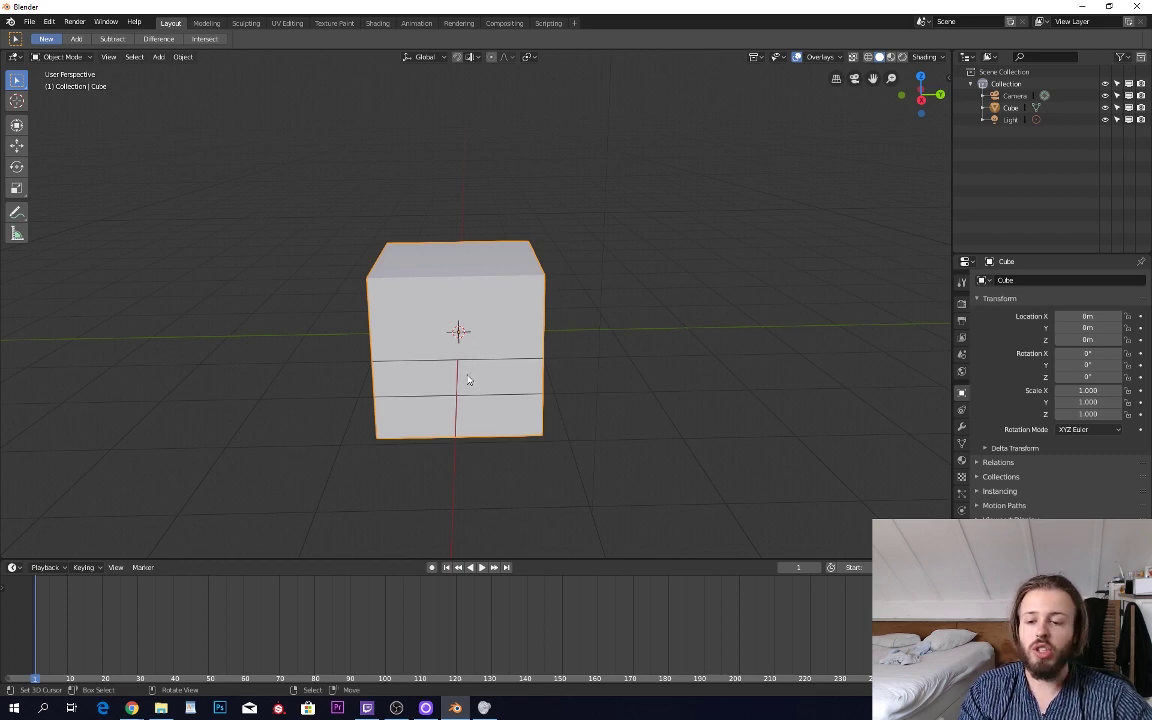
# - Zoom the 3D Viewport out and back in on the cube
pyautogui.scroll(-5, 465, 403)
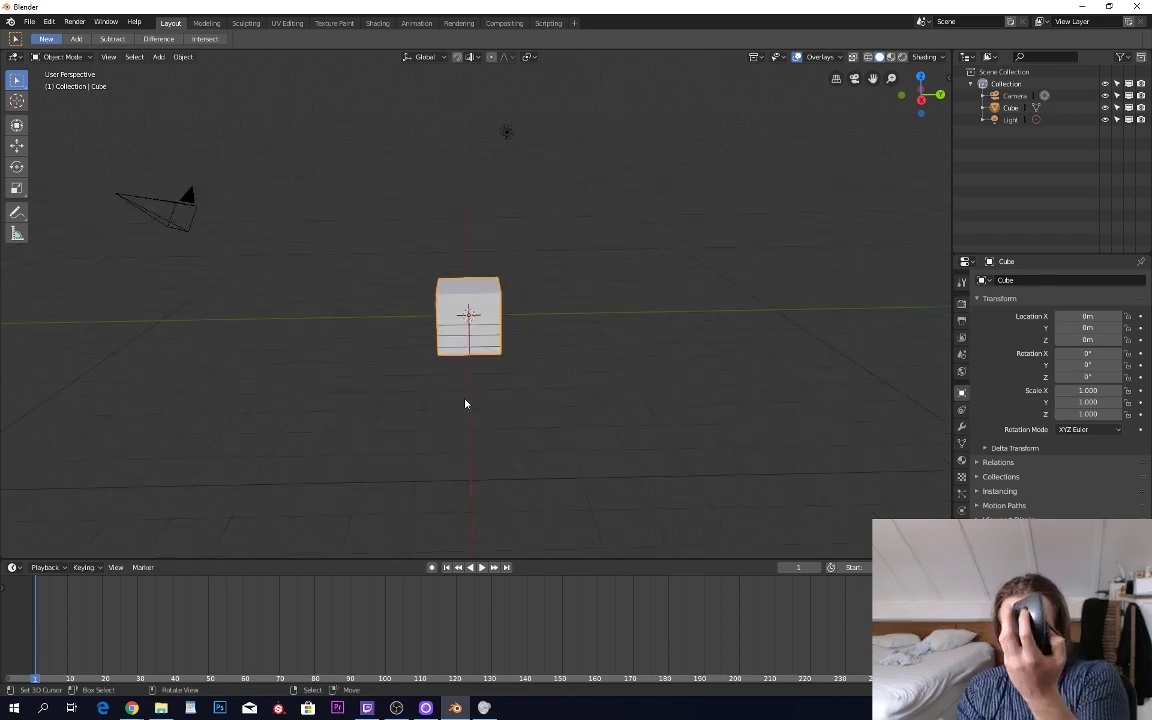
pyautogui.scroll(4, 465, 403)
pyautogui.scroll(-2, 465, 403)
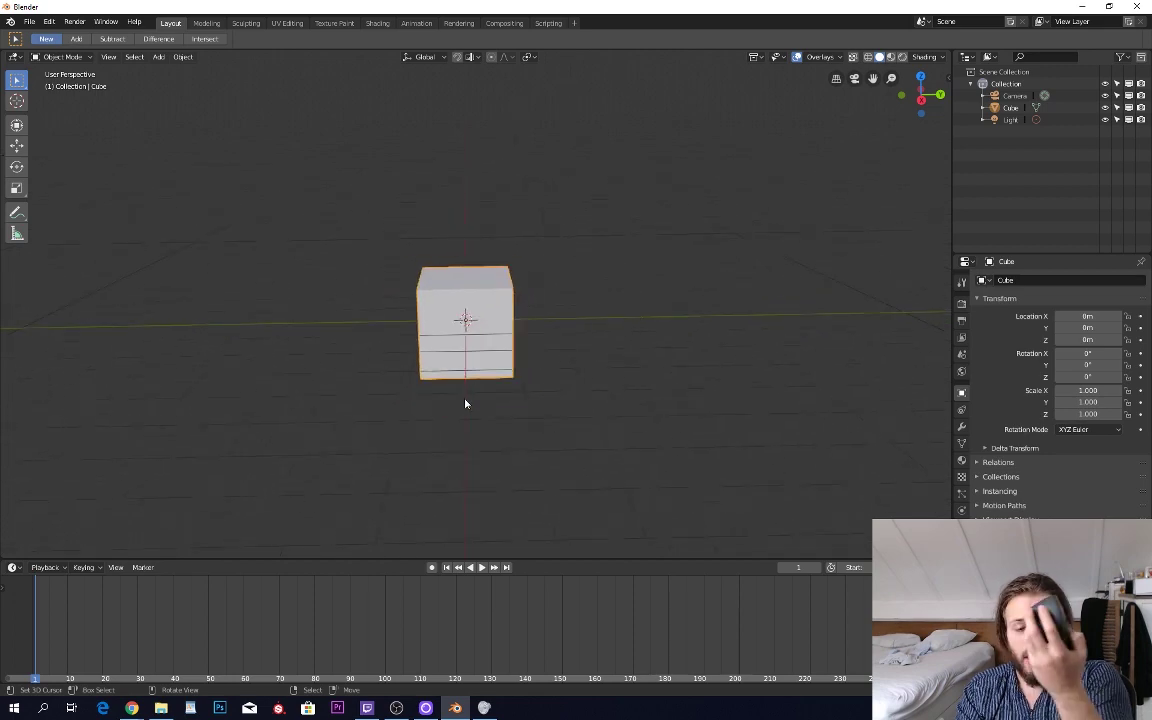
pyautogui.scroll(4, 465, 403)
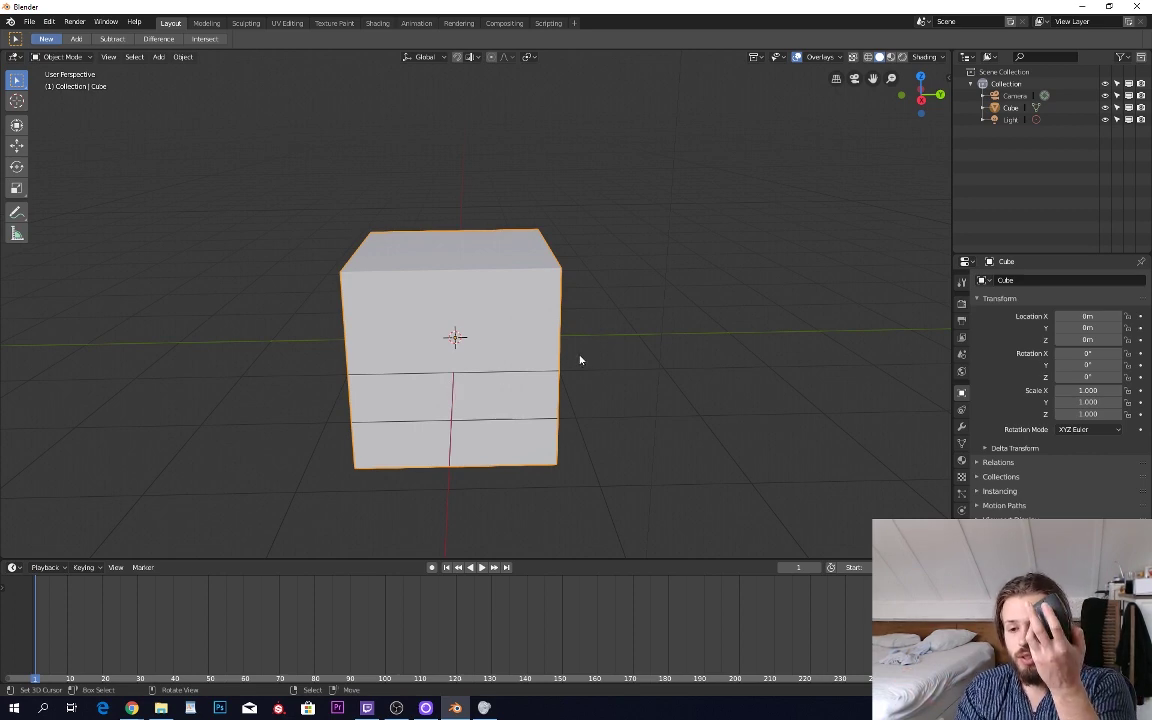
# - Orbit and pan the 3D Viewport to view the cube from different angles
pyautogui.moveTo(579, 360)
pyautogui.mouseDown(button='middle')
pyautogui.moveTo(411, 373)
pyautogui.moveTo(586, 339)
pyautogui.moveTo(594, 412)
pyautogui.moveTo(527, 363)
pyautogui.moveTo(622, 383)
pyautogui.moveTo(476, 434)
pyautogui.moveTo(478, 342)
pyautogui.moveTo(612, 373)
pyautogui.moveTo(530, 427)
pyautogui.moveTo(581, 376)
pyautogui.mouseUp(button='middle')
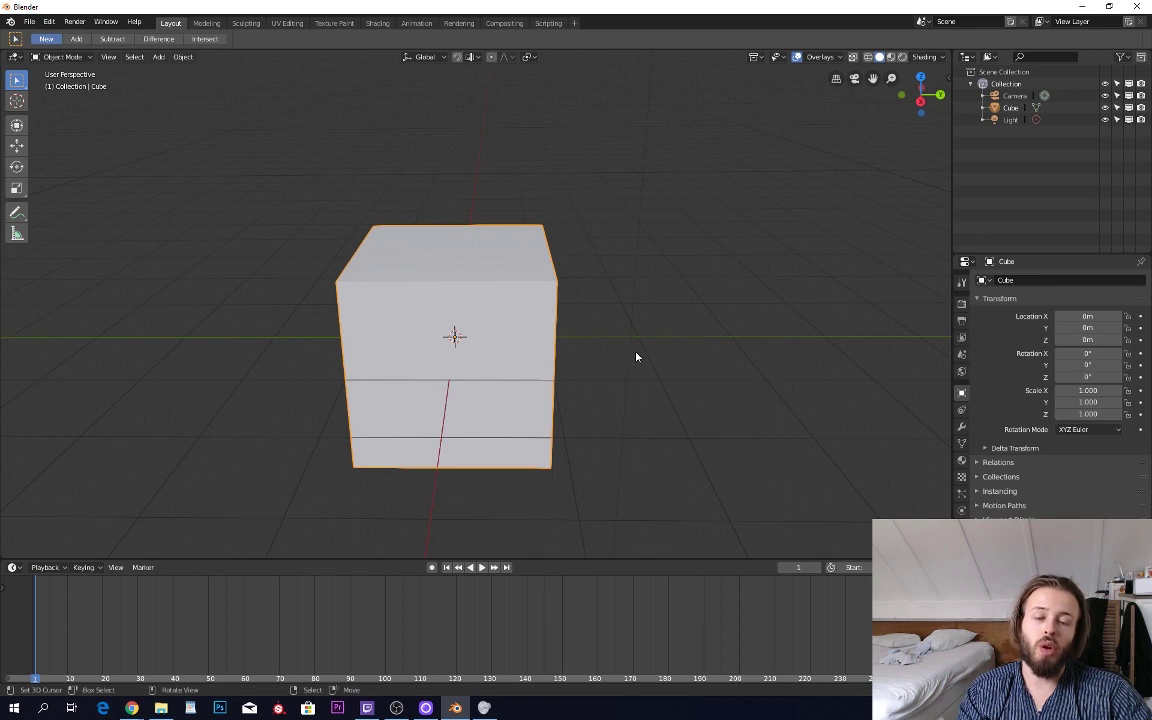
pyautogui.moveTo(635, 357); pyautogui.dragTo(771, 291, button='middle')
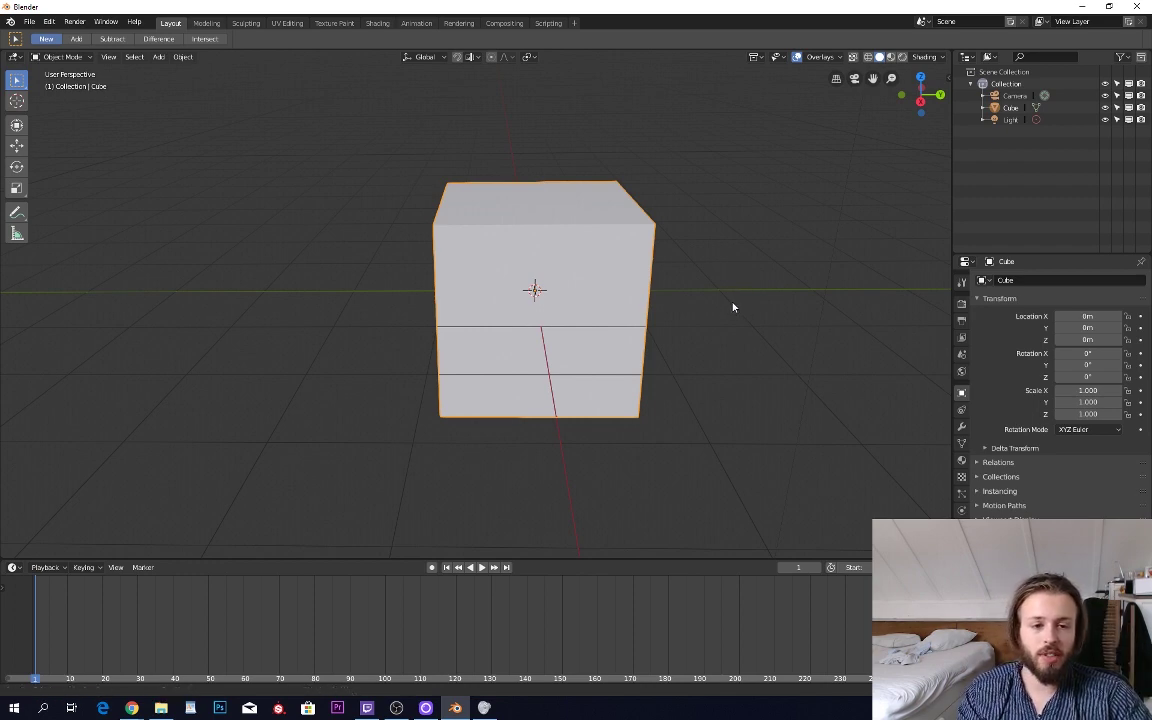
pyautogui.moveTo(734, 306)
pyautogui.mouseDown(button='middle')
pyautogui.moveTo(571, 323)
pyautogui.moveTo(548, 314)
pyautogui.moveTo(900, 296)
pyautogui.moveTo(540, 321)
pyautogui.moveTo(711, 306)
pyautogui.mouseUp(button='middle')
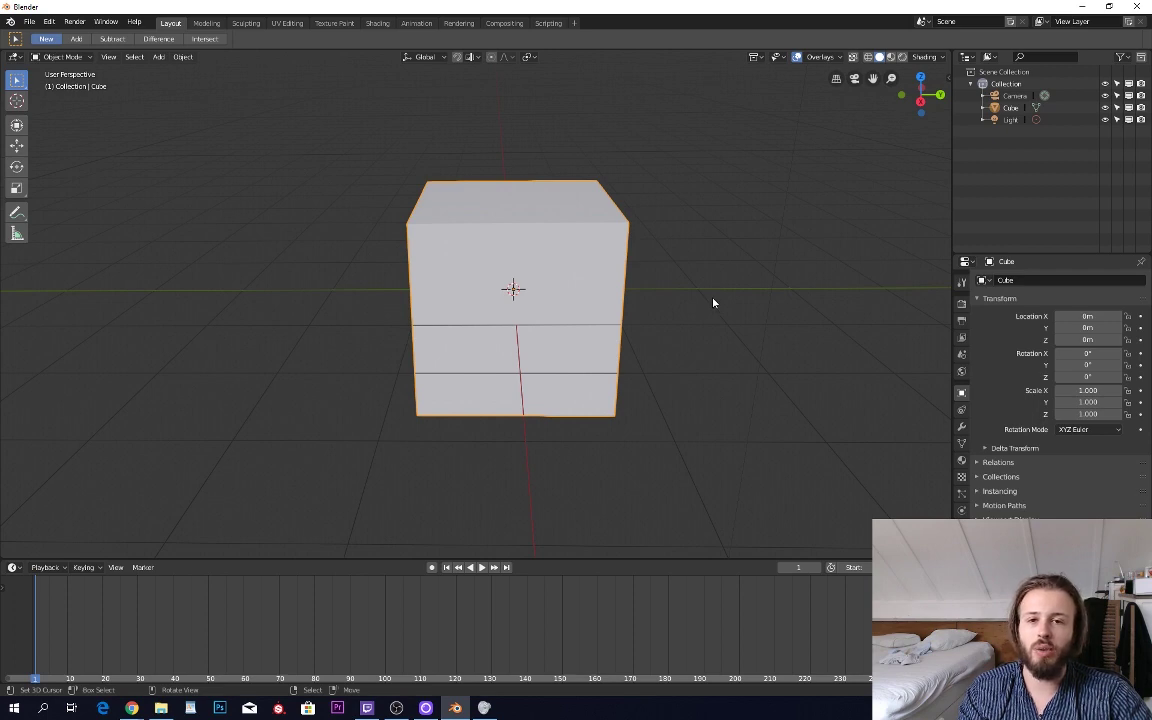
pyautogui.moveTo(715, 300); pyautogui.dragTo(571, 324, button='middle')
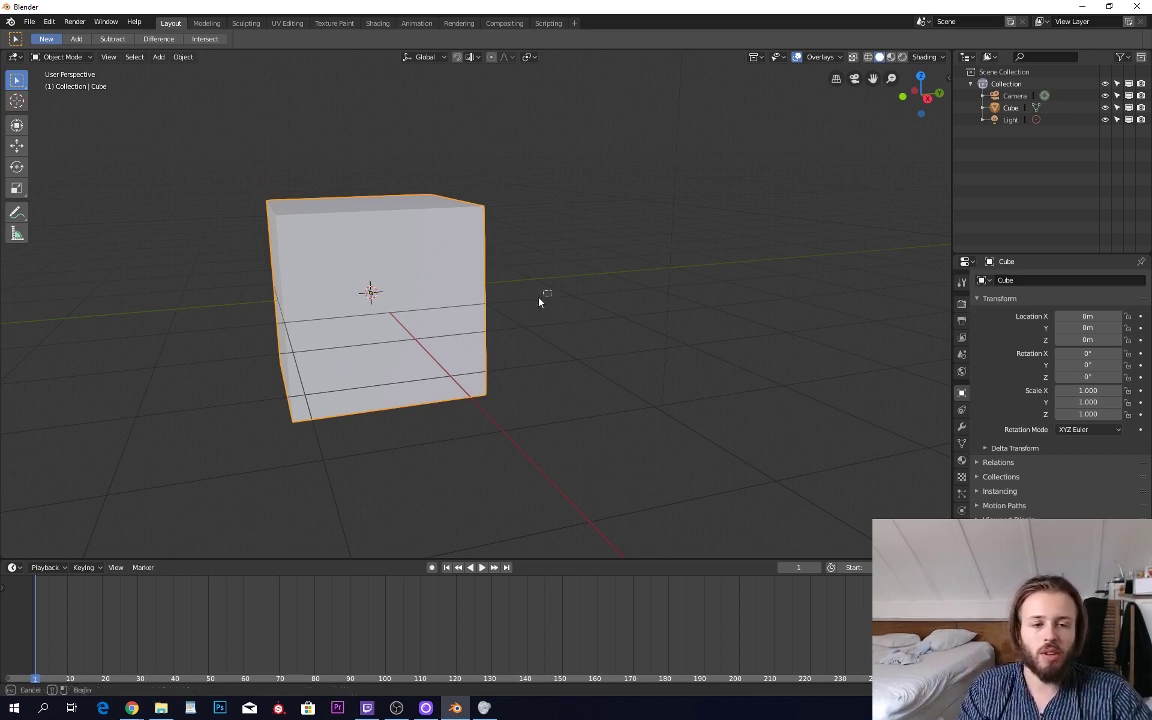
pyautogui.moveTo(540, 301); pyautogui.dragTo(573, 381, button='middle')
pyautogui.moveTo(724, 339); pyautogui.dragTo(621, 293, button='middle')
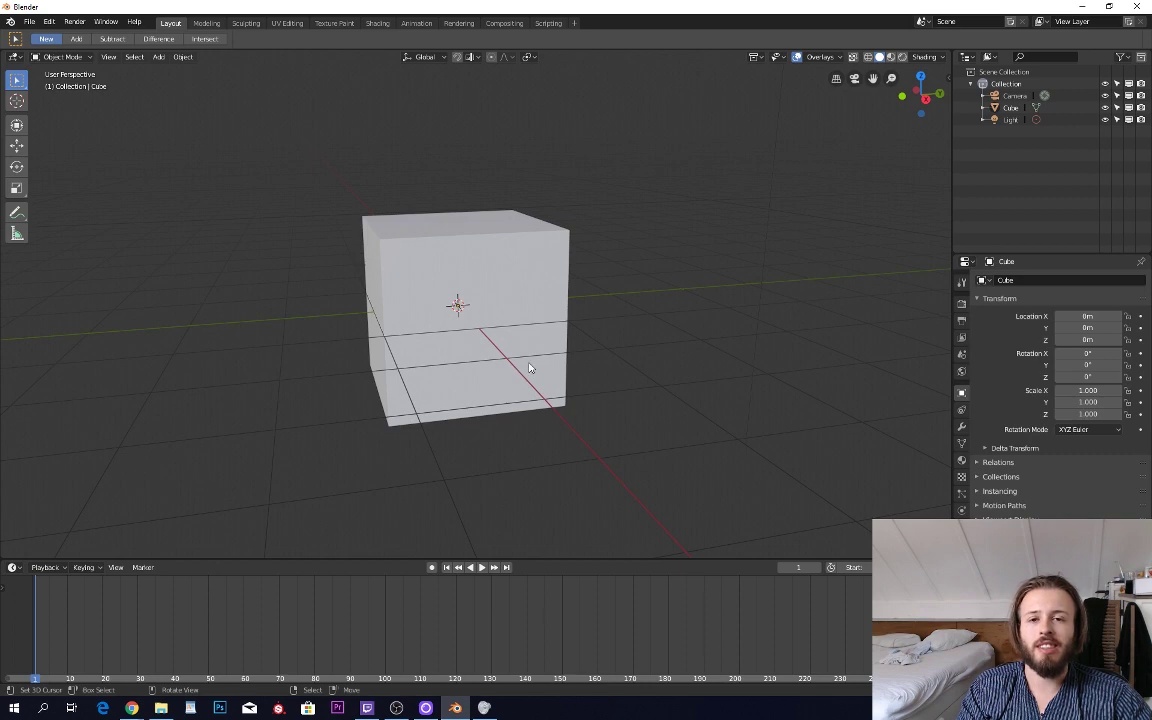
pyautogui.moveTo(545, 334); pyautogui.dragTo(566, 291, button='middle')
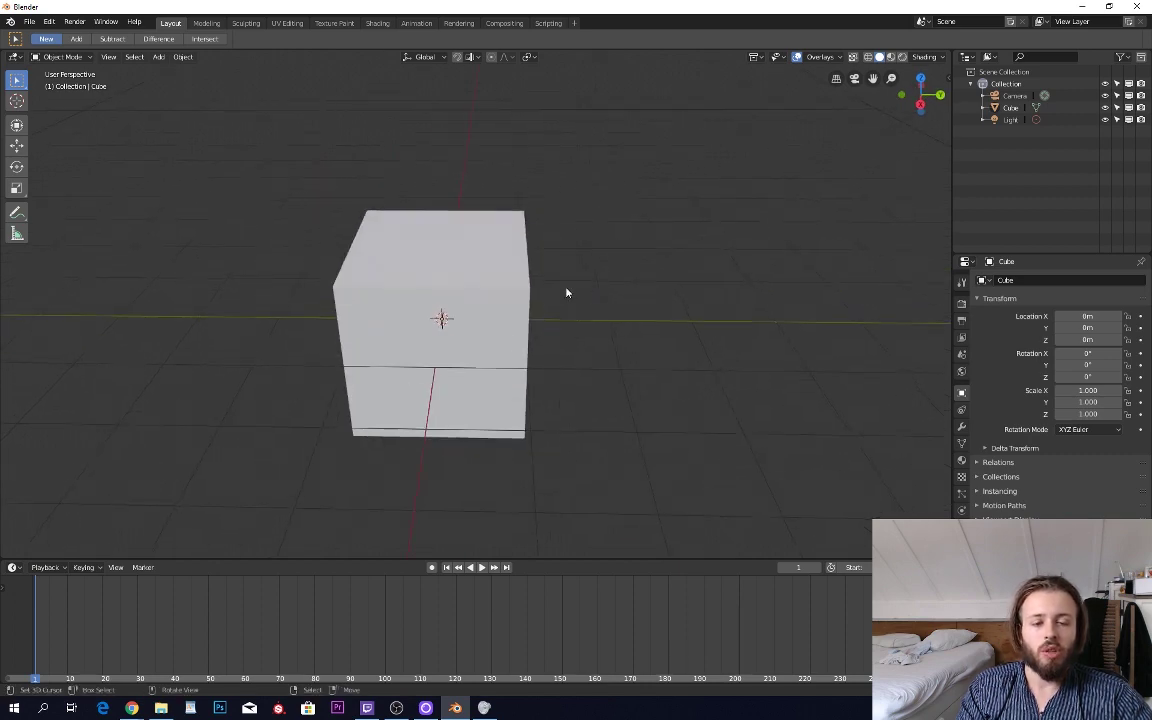
# - Select the cube and try moving it twice, cancelling each move
pyautogui.click(512, 319)
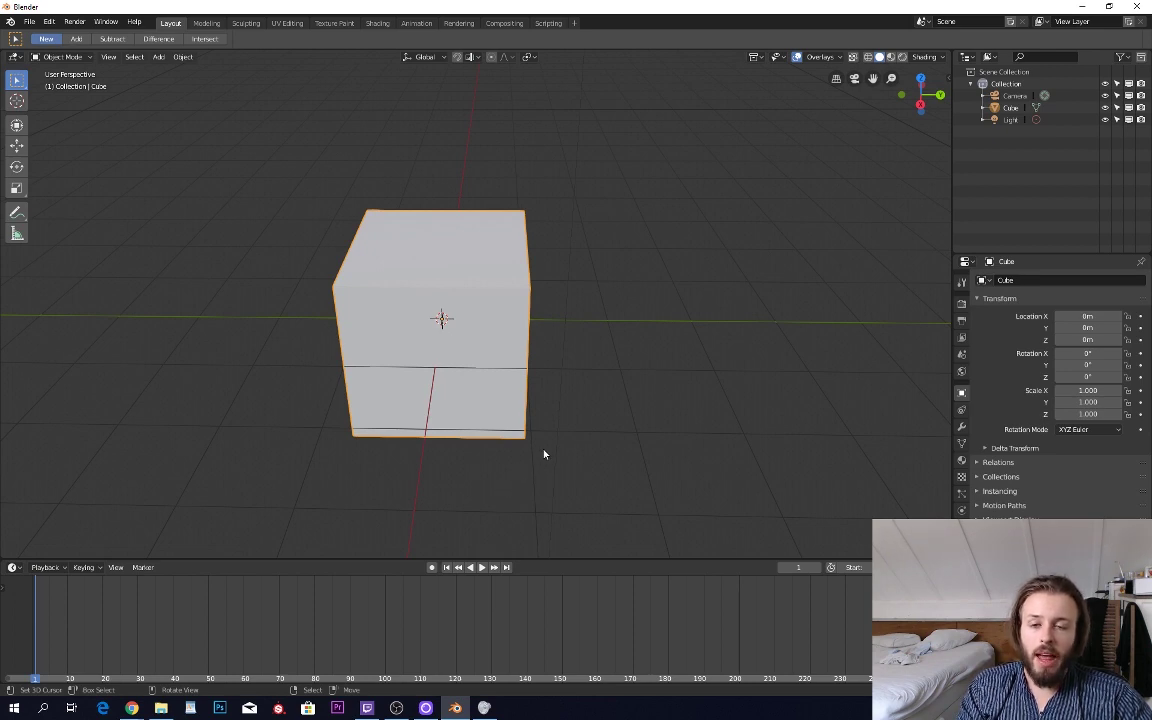
pyautogui.moveTo(544, 454); pyautogui.dragTo(639, 411, button='middle')
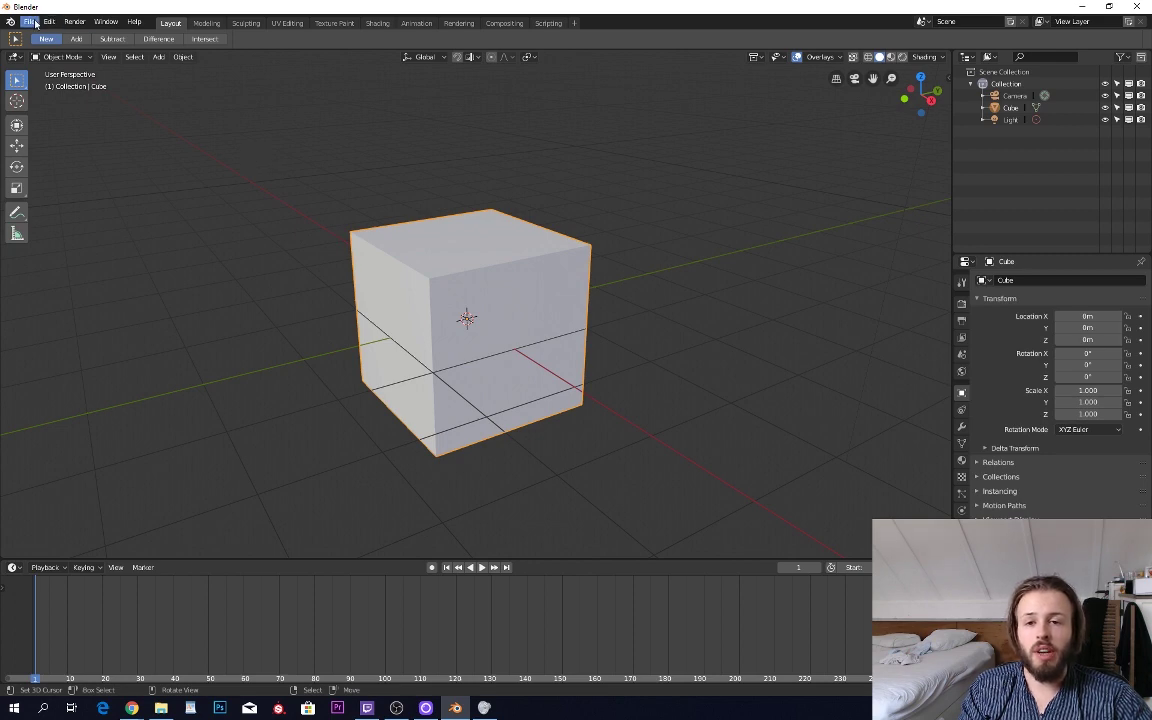
pyautogui.press('g')
pyautogui.rightClick(468, 203)
pyautogui.press('g')
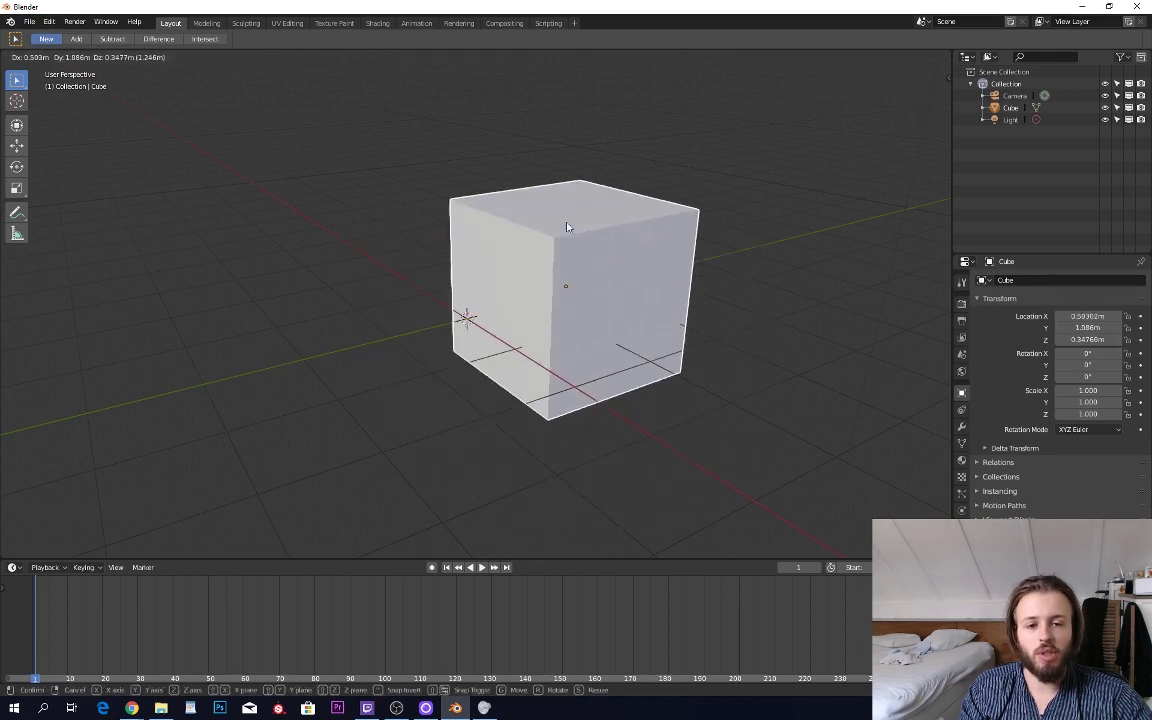
pyautogui.rightClick(497, 266)
# - Examine the Blender 27X keymap preset and its Select With option in the Preferences, and close them
pyautogui.click(30, 21)
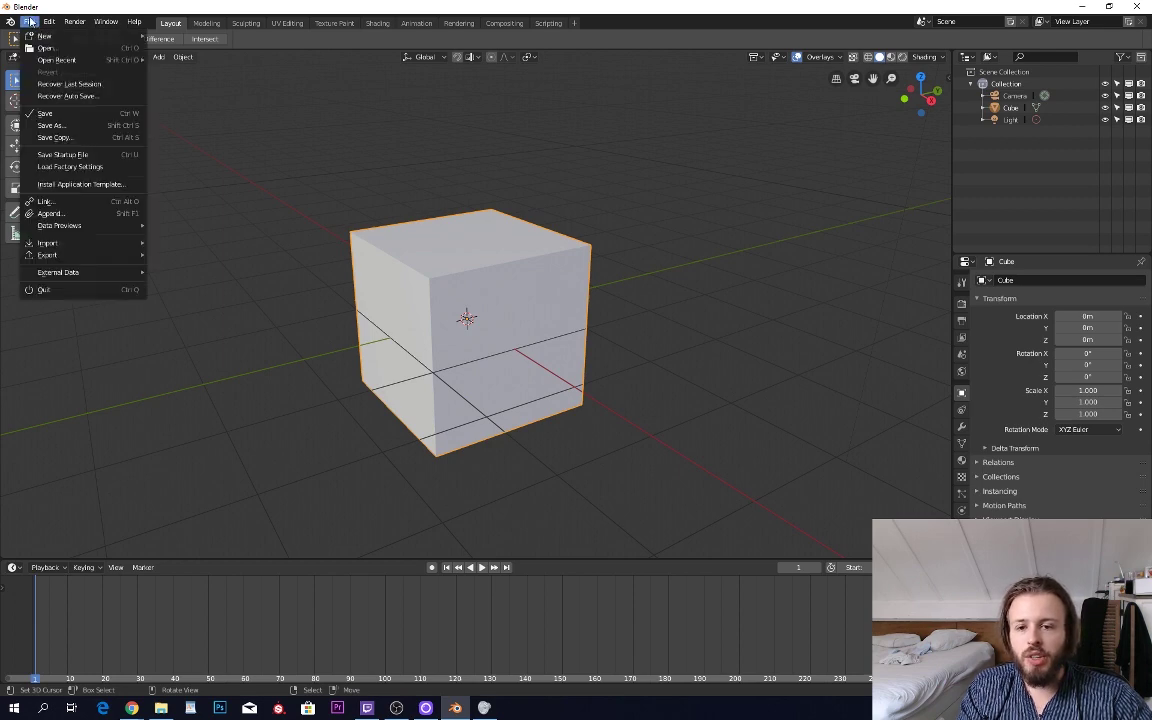
pyautogui.moveTo(50, 21)
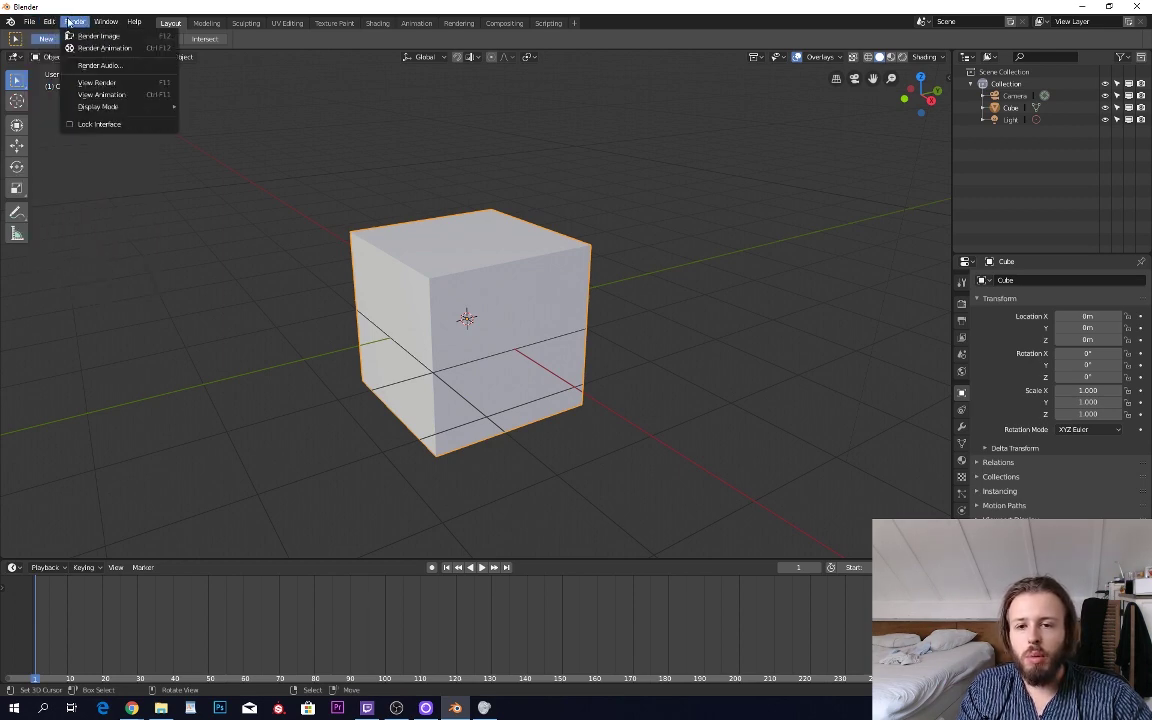
pyautogui.click(101, 165)
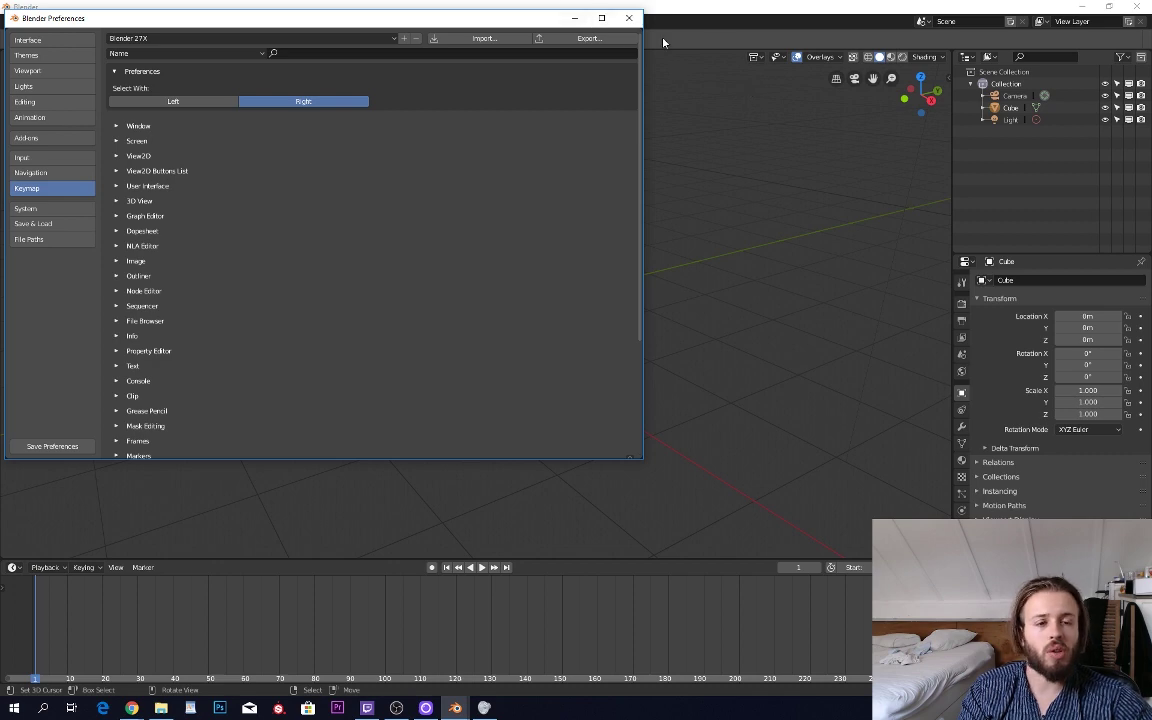
pyautogui.click(636, 22)
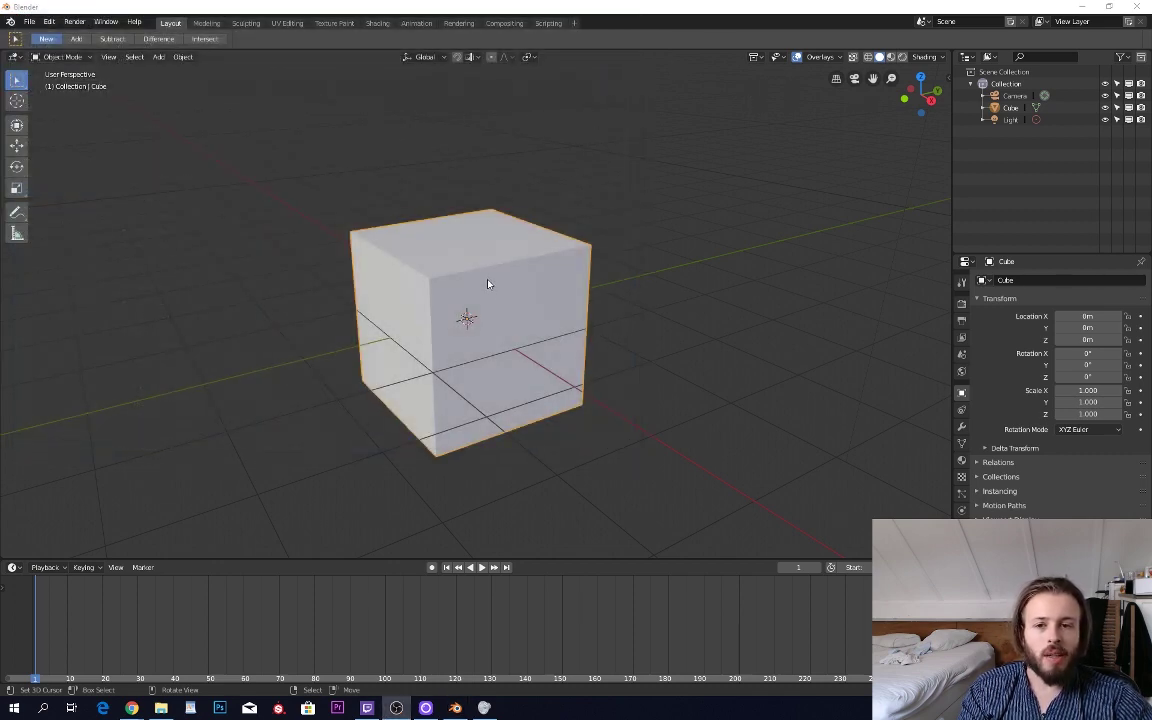
# - Activate the Cursor tool and place the 3D cursor at several spots around the cube
pyautogui.click(16, 102)
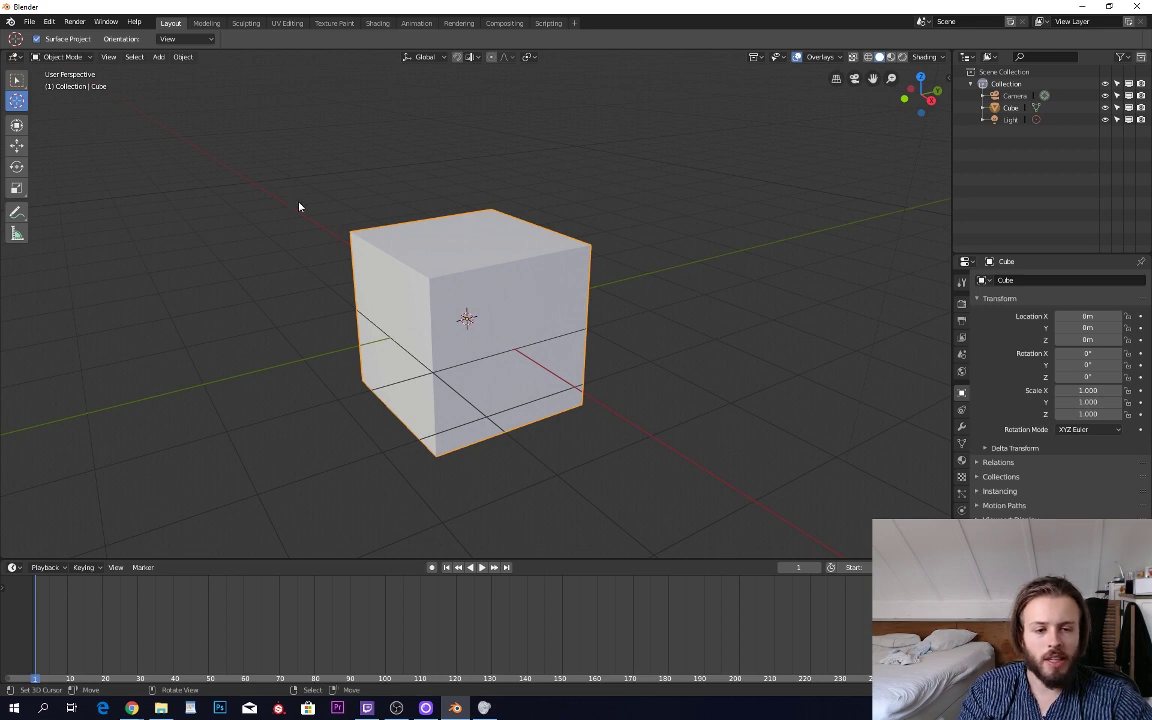
pyautogui.click(430, 135)
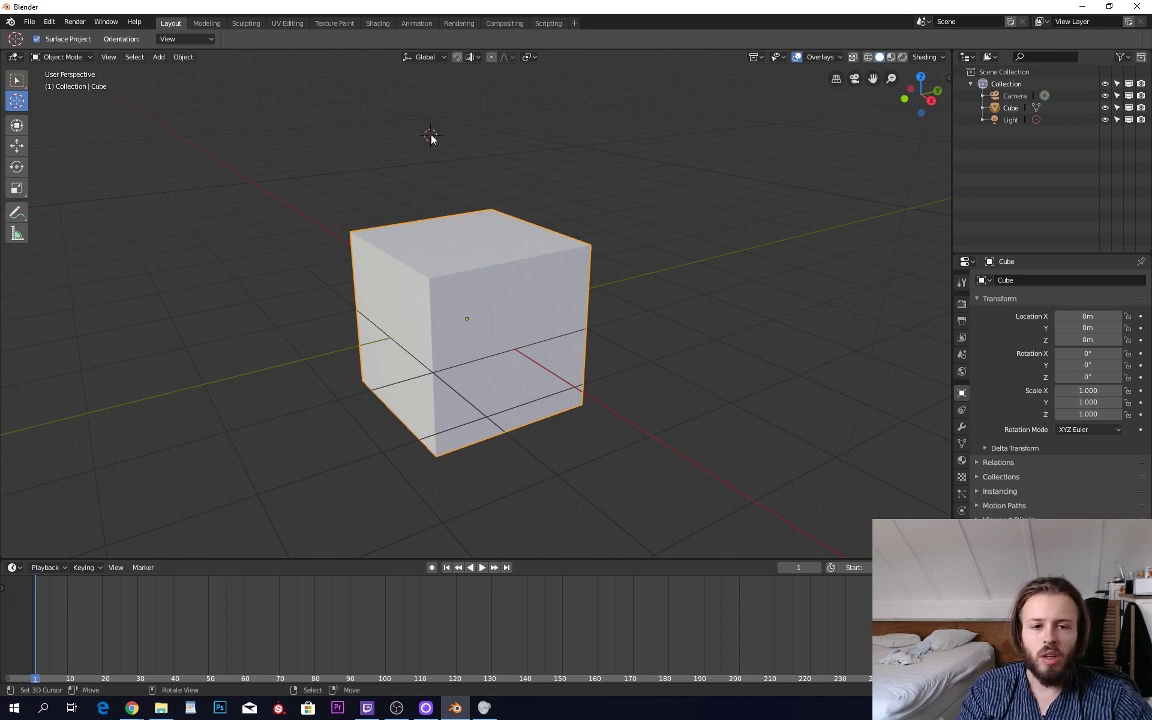
pyautogui.click(266, 284)
pyautogui.click(373, 458)
pyautogui.click(693, 357)
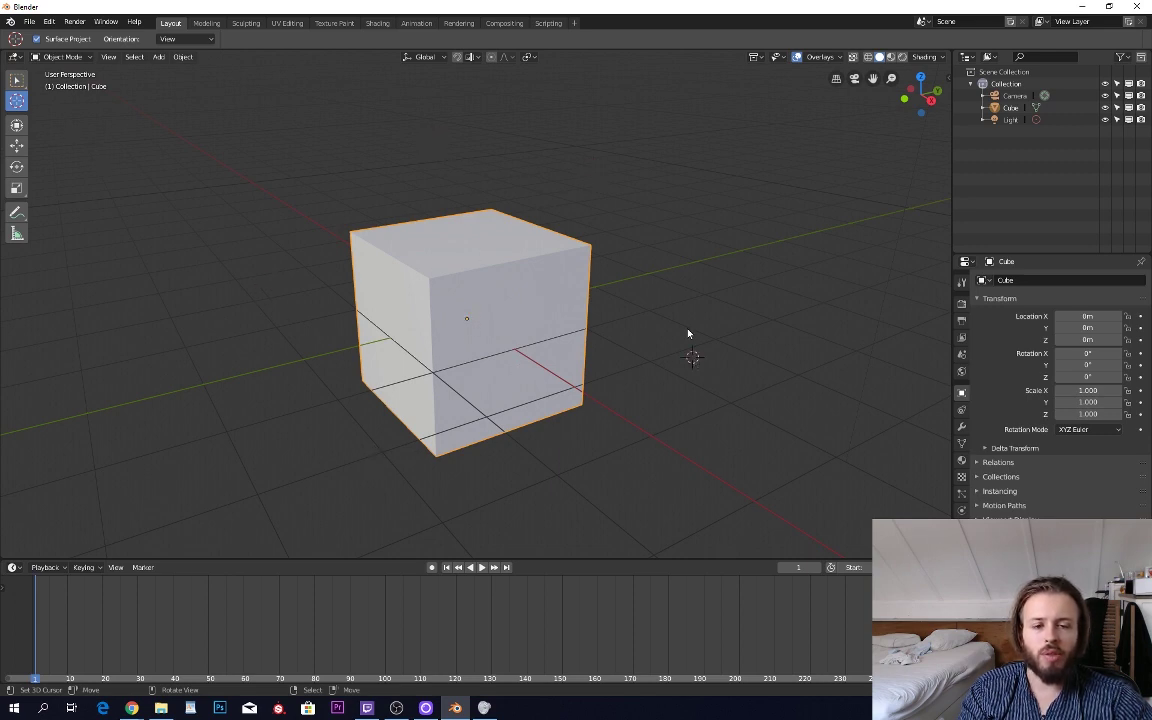
pyautogui.click(16, 81)
pyautogui.click(16, 100)
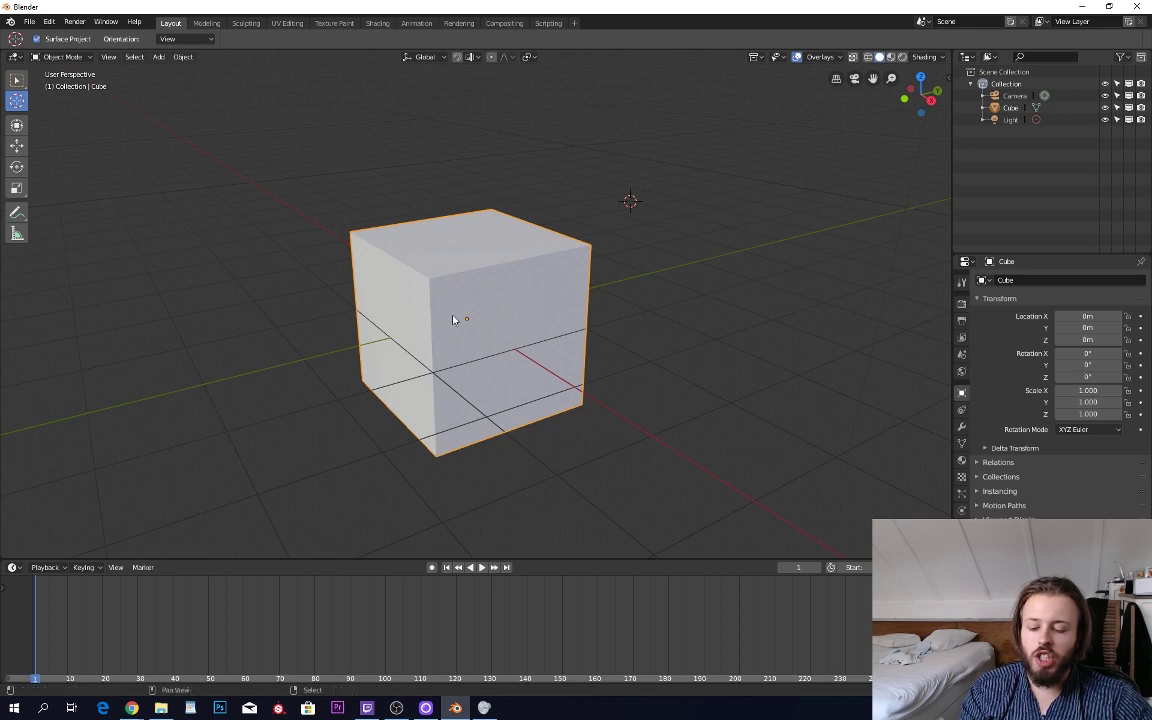
# - Reset the 3D cursor to the world origin
pyautogui.hotkey('shift', 'c')
pyautogui.scroll(2, 497, 347)
pyautogui.scroll(5, 497, 347)
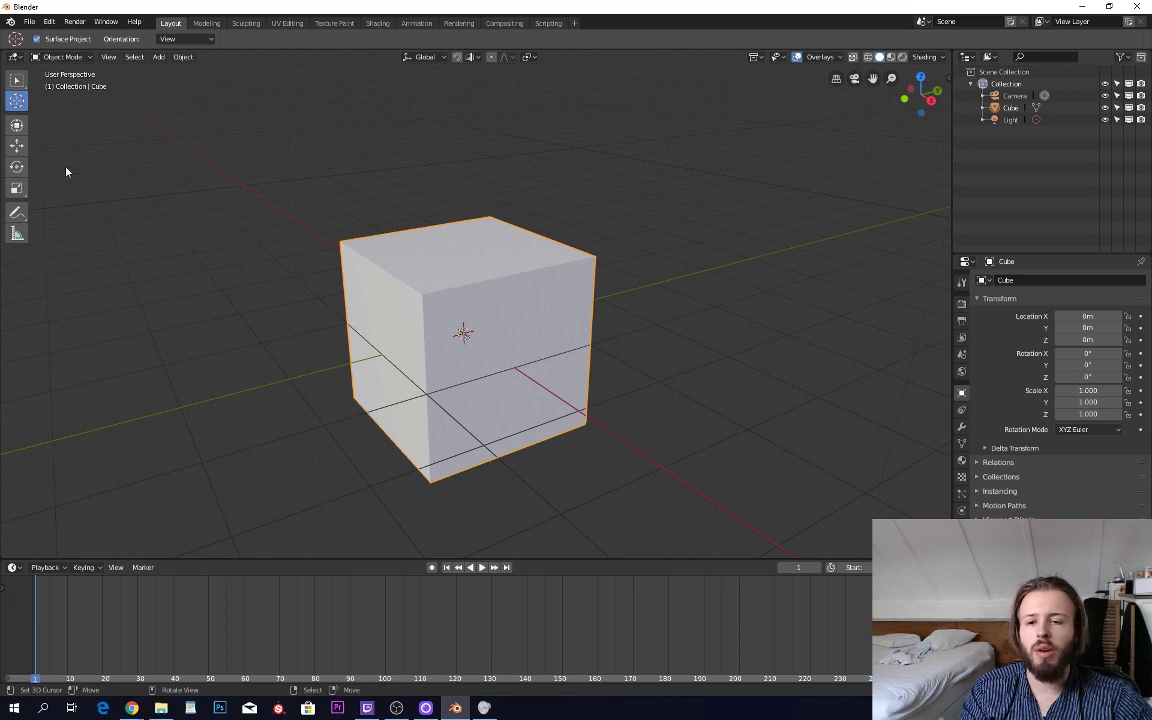
pyautogui.scroll(-7, 571, 321)
pyautogui.scroll(3, 489, 323)
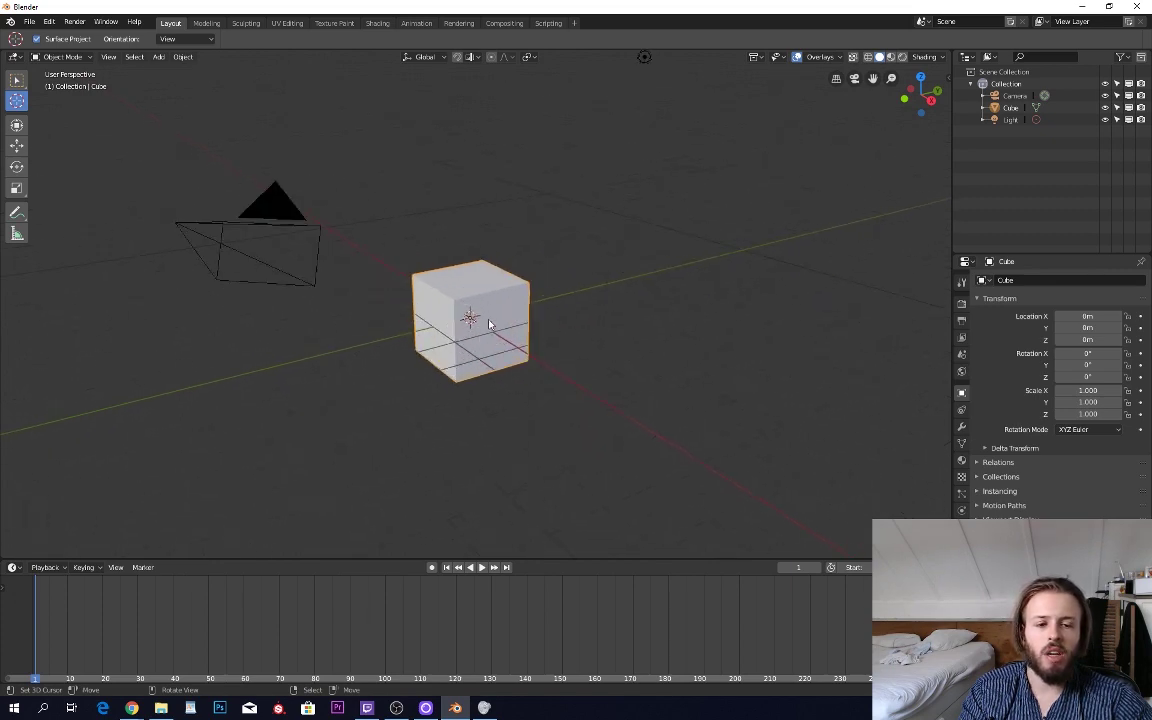
# - Place the 3D cursor above and behind the cube and add a second cube mesh there
pyautogui.click(585, 136)
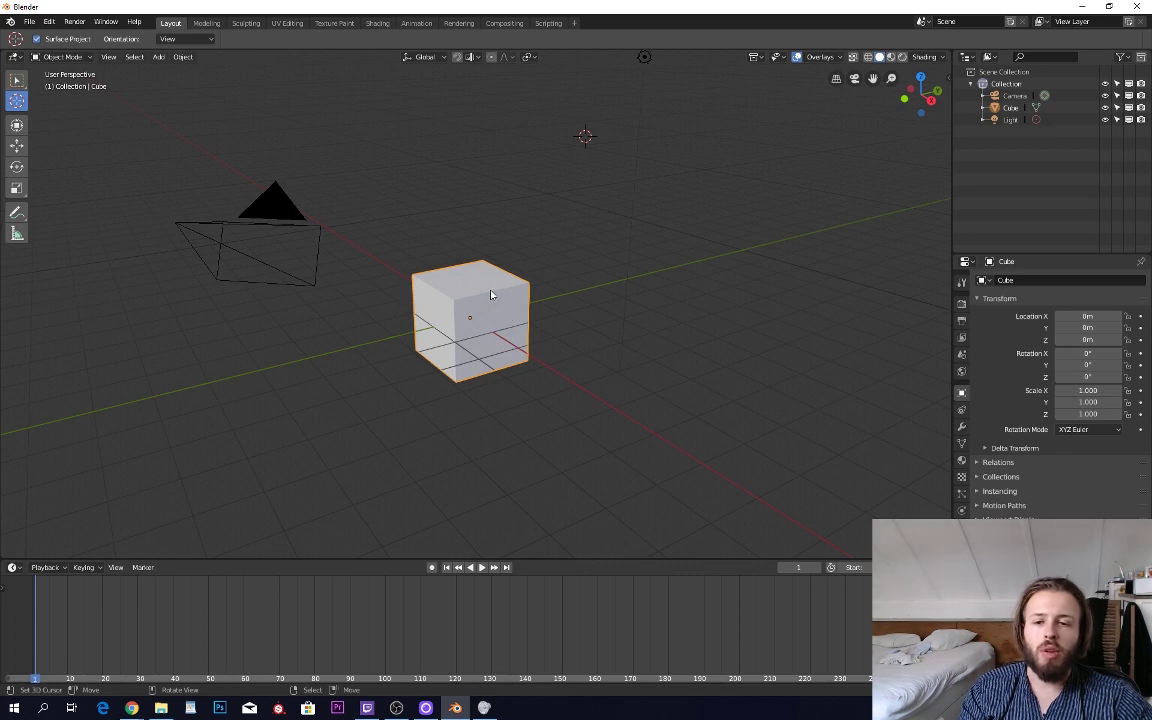
pyautogui.hotkey('shift', 'a')
pyautogui.moveTo(491, 294)
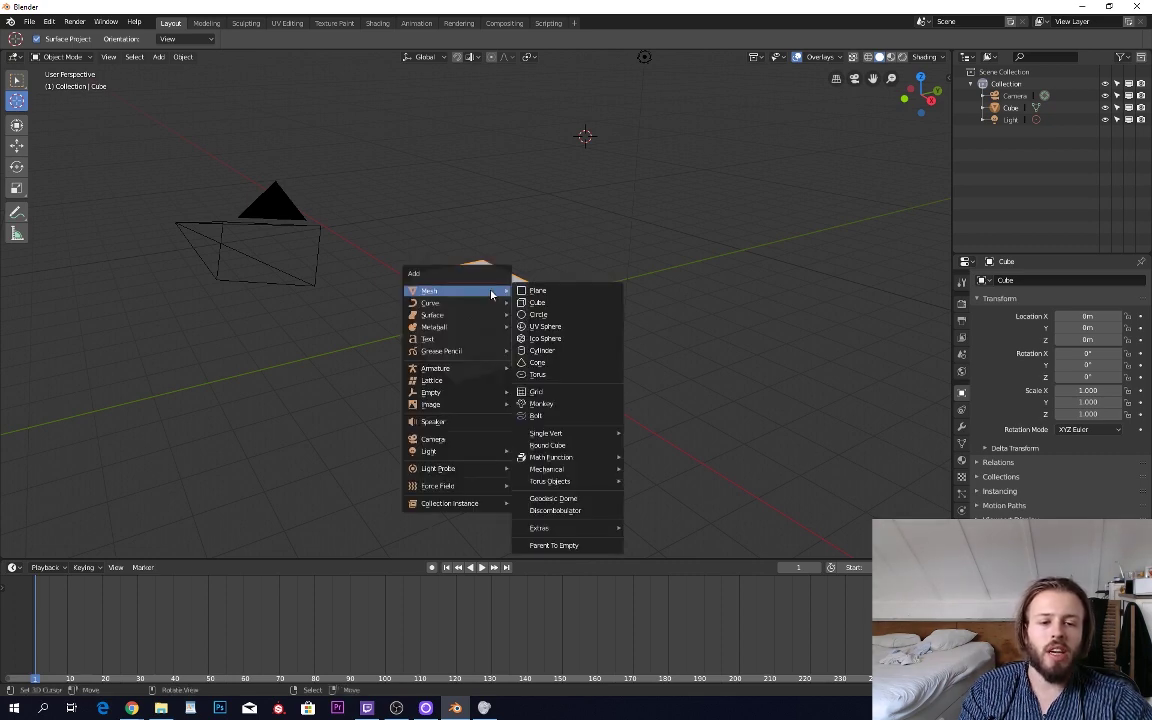
pyautogui.click(538, 302)
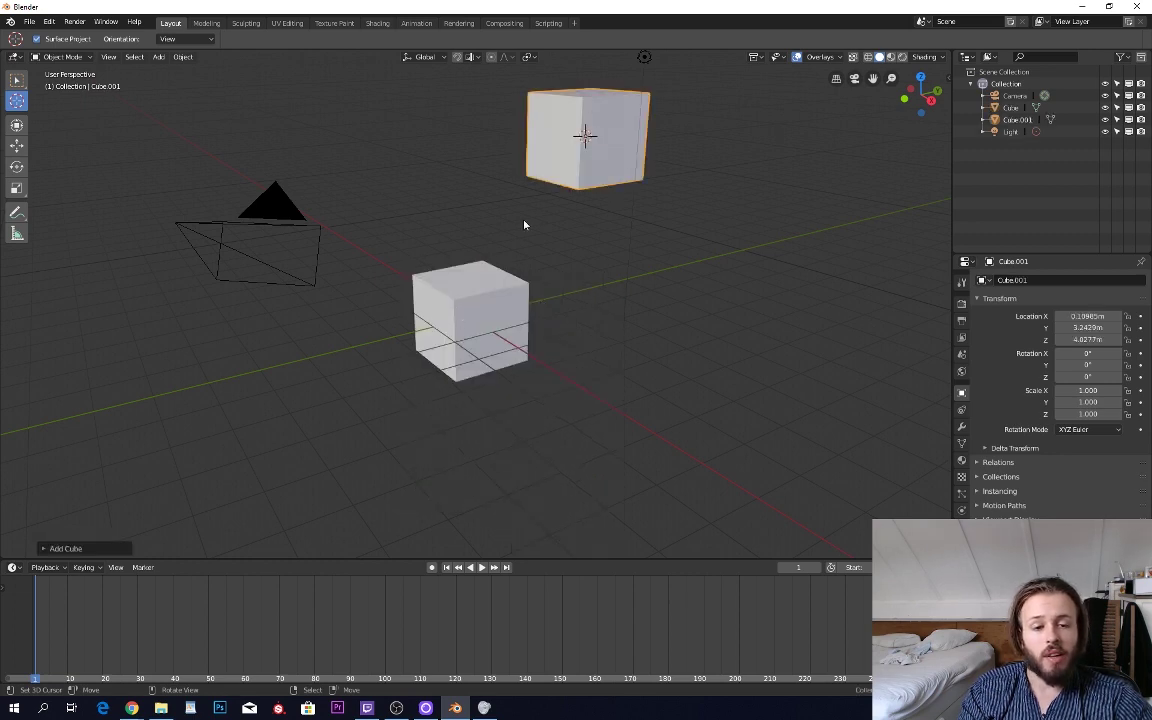
# - Delete the newly added cube and reset the 3D cursor to the world origin
pyautogui.press('g')
pyautogui.click(501, 303)
pyautogui.press('Delete')
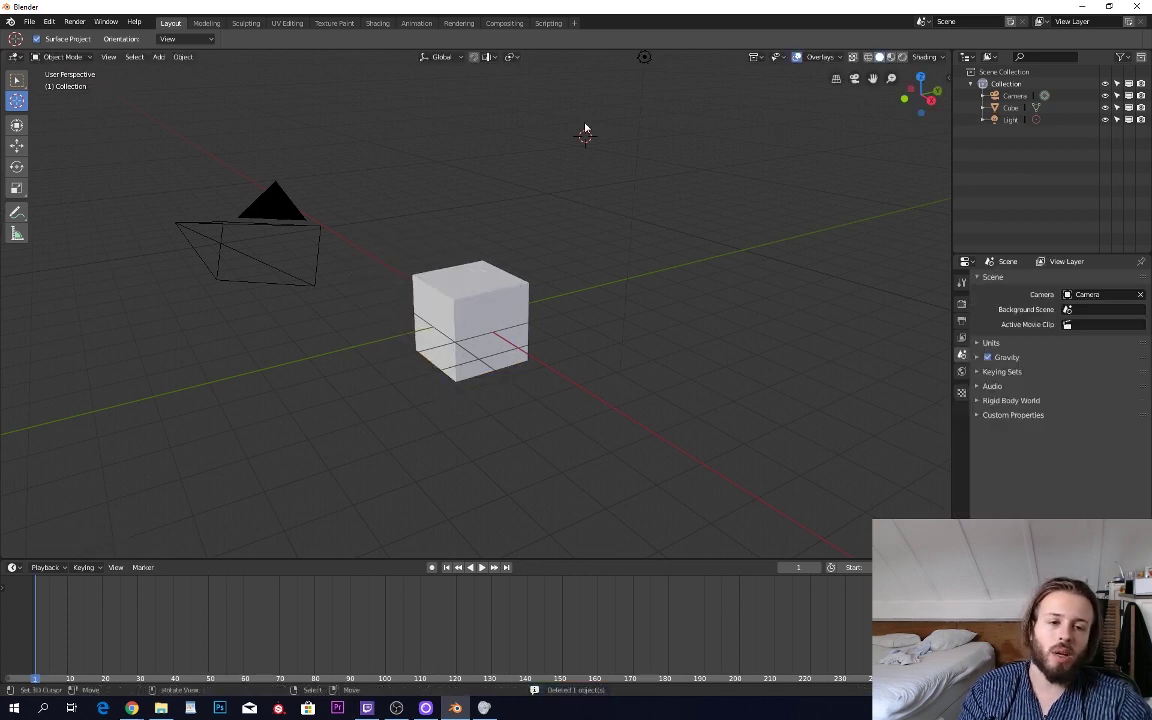
pyautogui.hotkey('shift', 'c')
pyautogui.scroll(5, 474, 363)
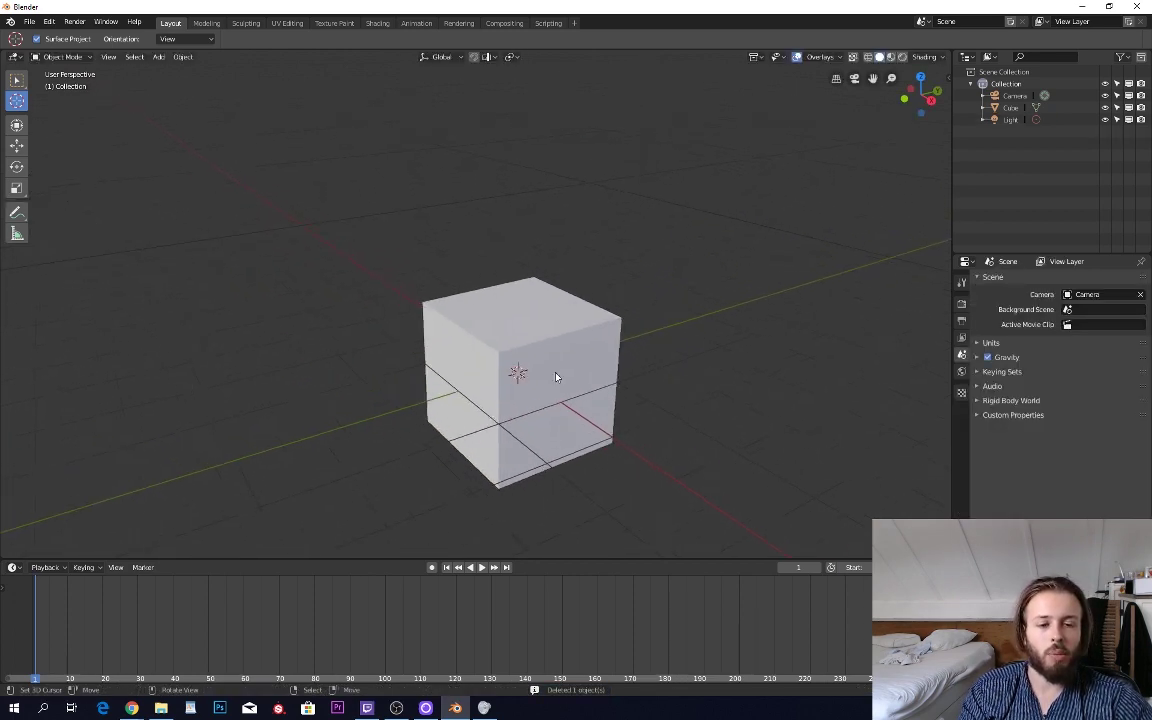
# - Place the 3D cursor away from the cube, and set its X, Y and Z location to 0 m
pyautogui.keyDown('shift'); pyautogui.rightClick(704, 88); pyautogui.keyUp('shift')
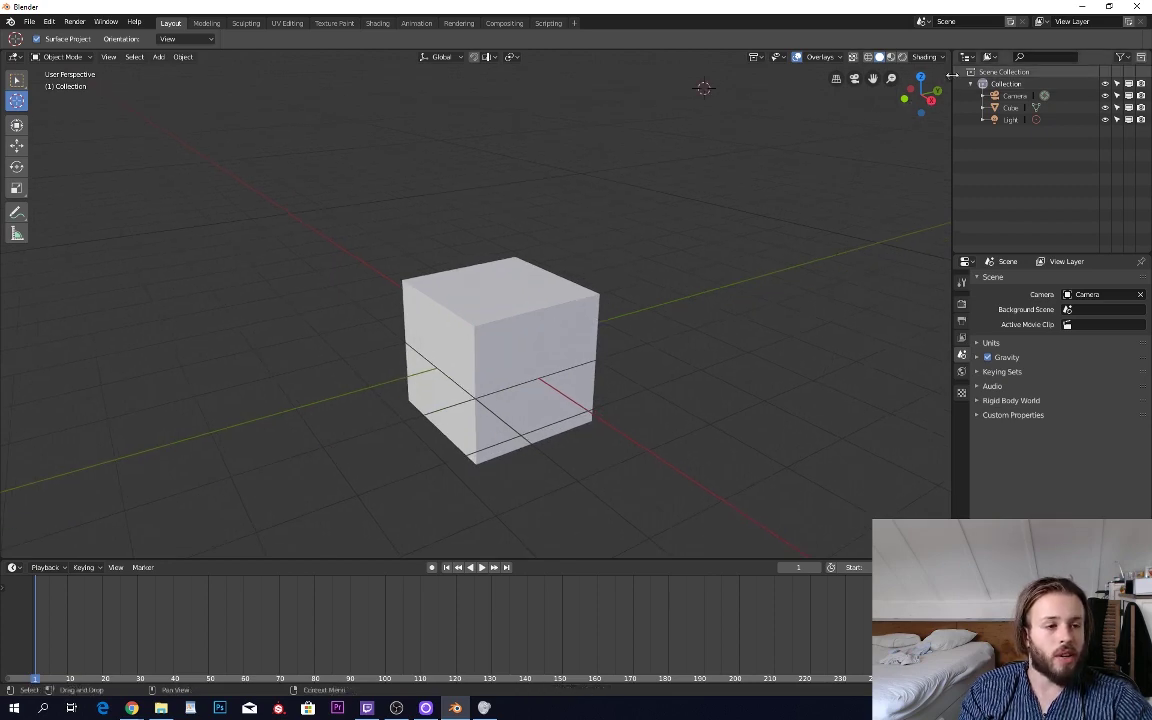
pyautogui.press('n')
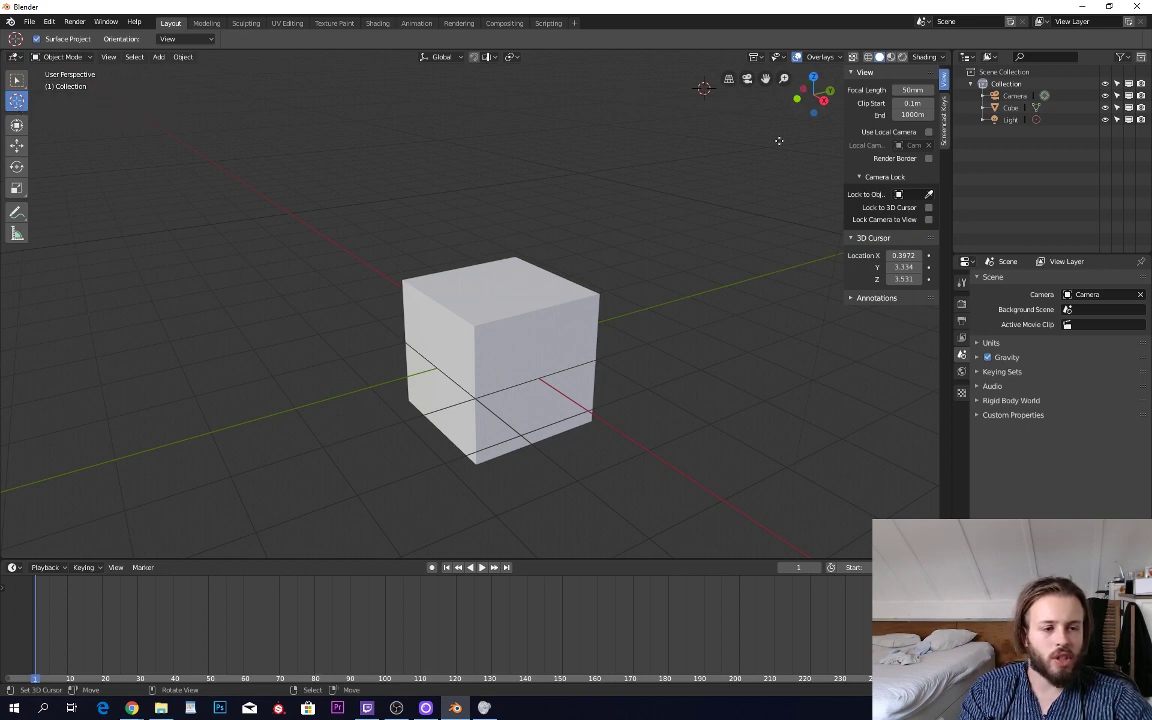
pyautogui.click(900, 255)
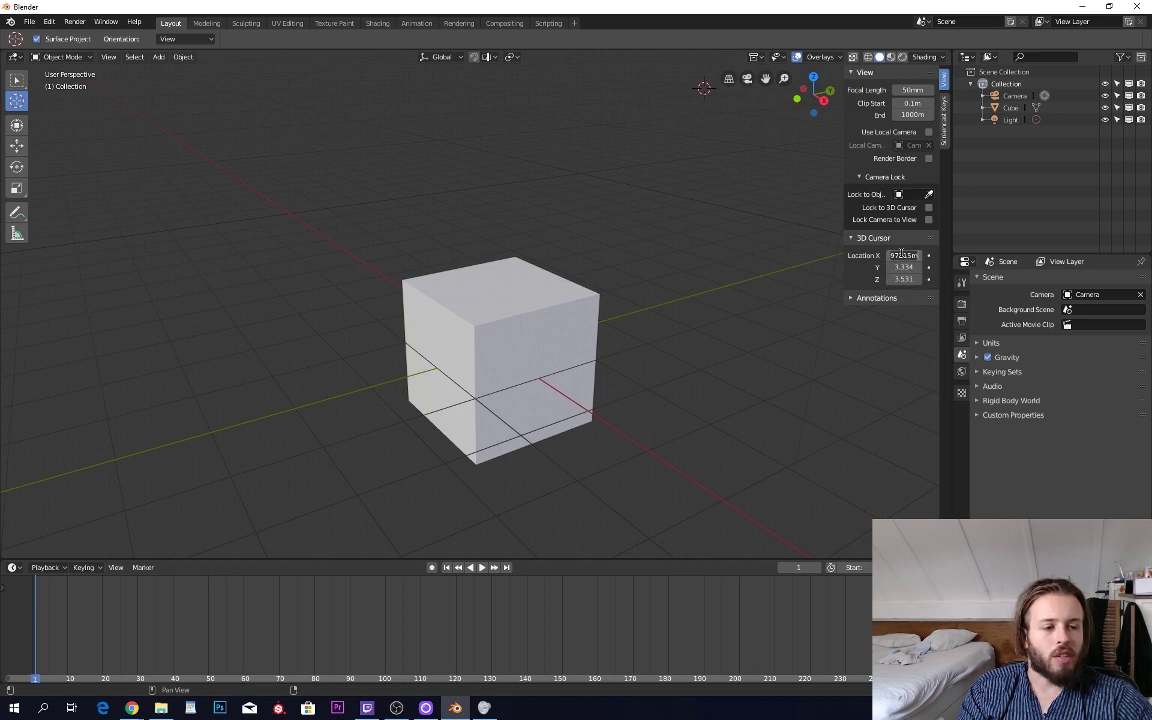
pyautogui.write('0')
pyautogui.press('Return')
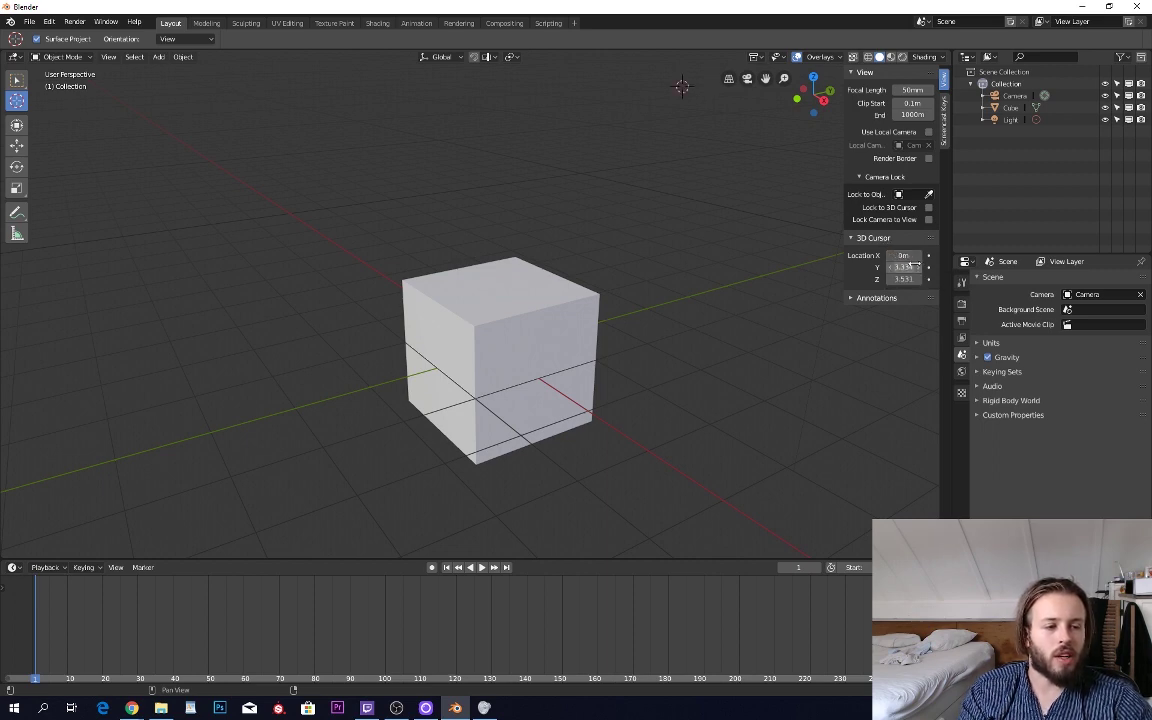
pyautogui.click(906, 266)
pyautogui.write('0')
pyautogui.press('Return')
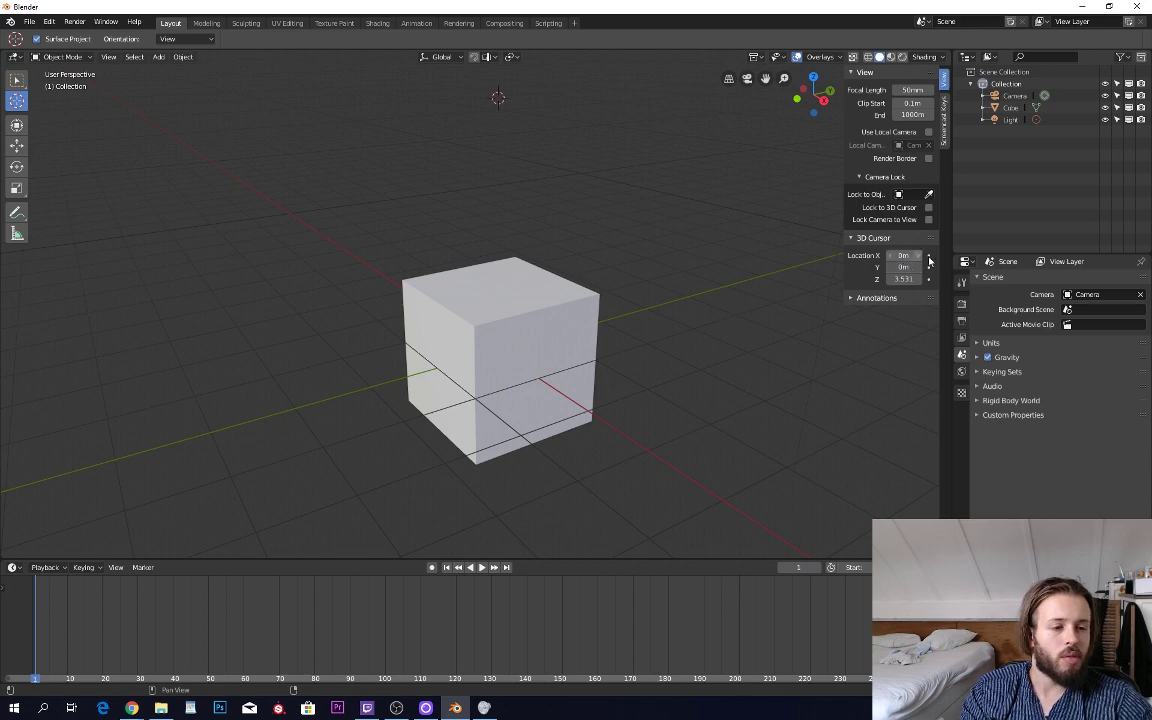
pyautogui.click(904, 279)
pyautogui.write('0m')
pyautogui.press('Return')
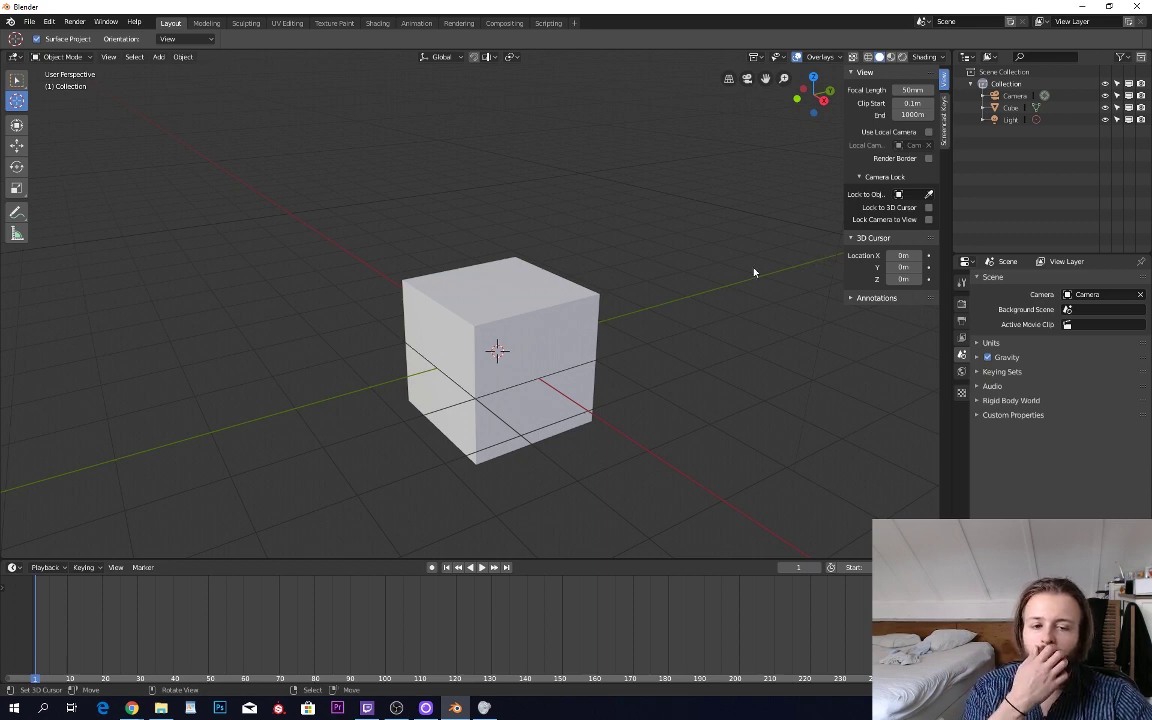
# - Examine the scene with the cube, camera and light from above, below and several sides
pyautogui.scroll(-4, 614, 373)
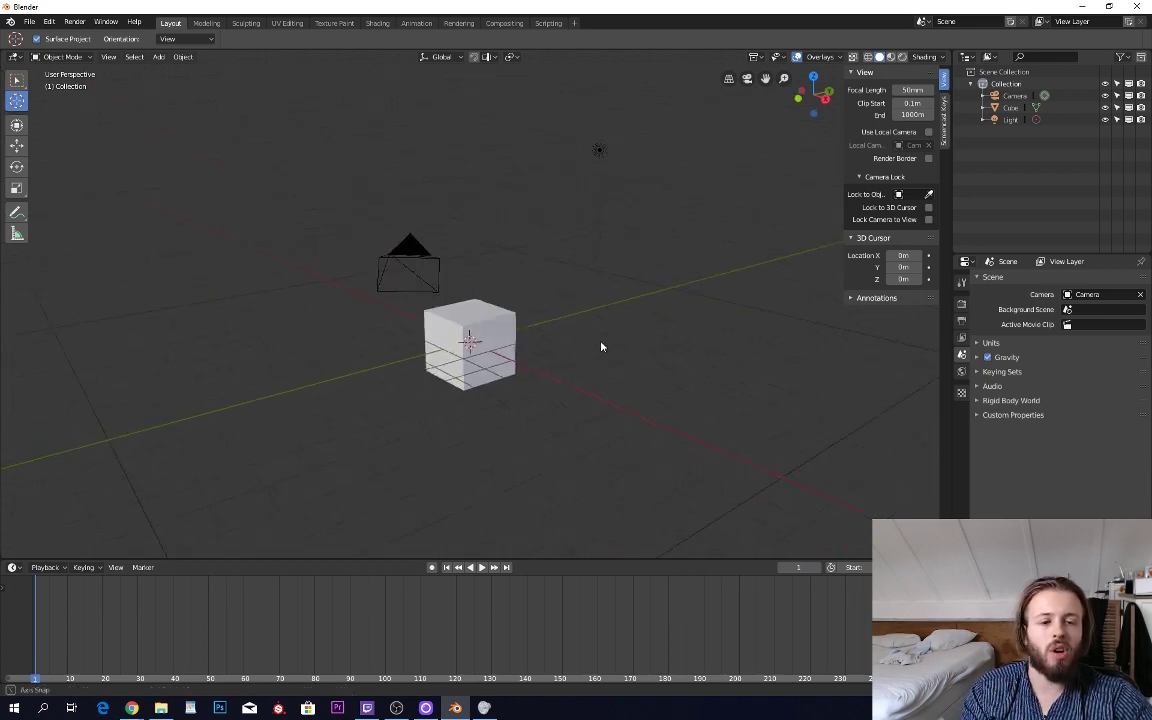
pyautogui.moveTo(601, 347)
pyautogui.mouseDown(button='middle')
pyautogui.moveTo(753, 291)
pyautogui.moveTo(730, 429)
pyautogui.moveTo(557, 368)
pyautogui.moveTo(591, 369)
pyautogui.mouseUp(button='middle')
pyautogui.moveTo(614, 317); pyautogui.dragTo(675, 342, button='middle')
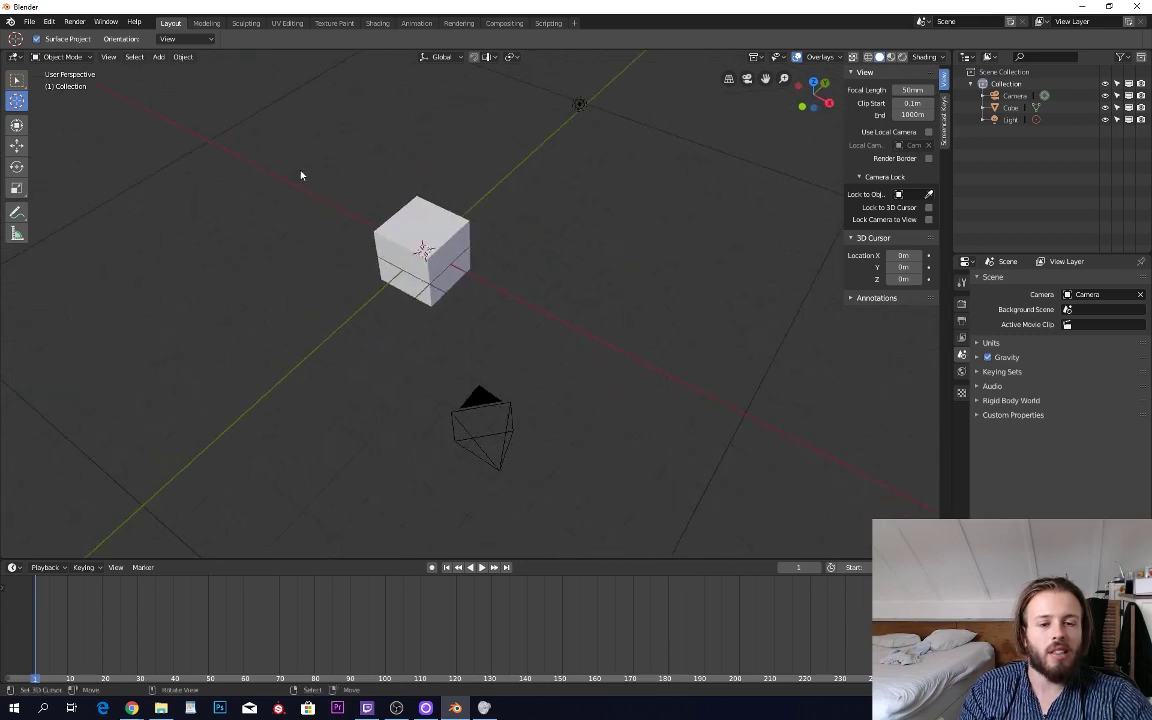
pyautogui.moveTo(330, 364); pyautogui.dragTo(630, 180, button='middle')
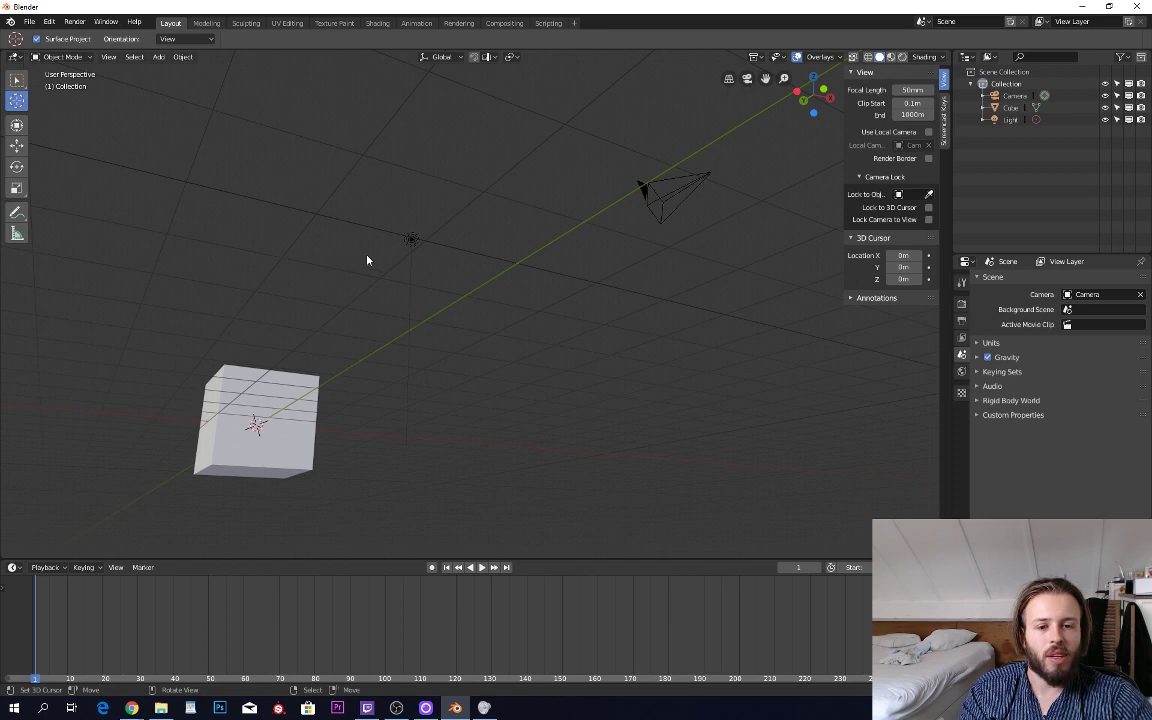
pyautogui.moveTo(366, 260); pyautogui.dragTo(430, 365, button='middle')
pyautogui.moveTo(818, 92); pyautogui.dragTo(768, 112)
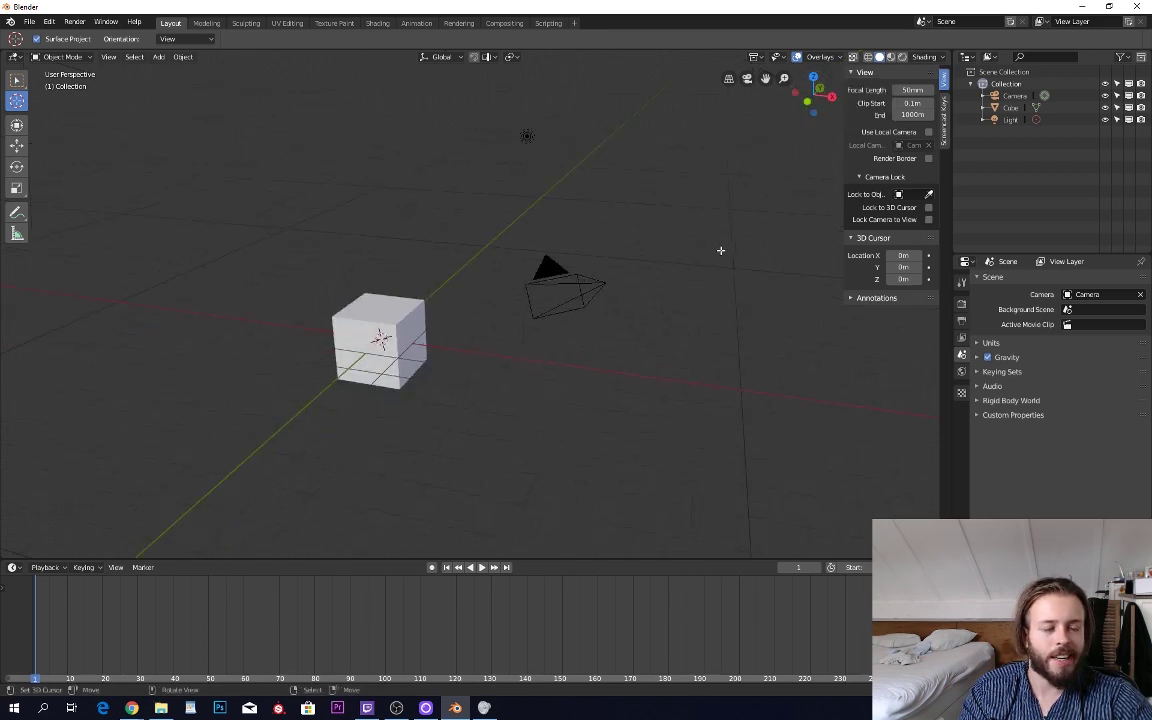
pyautogui.moveTo(720, 249); pyautogui.dragTo(678, 260, button='middle')
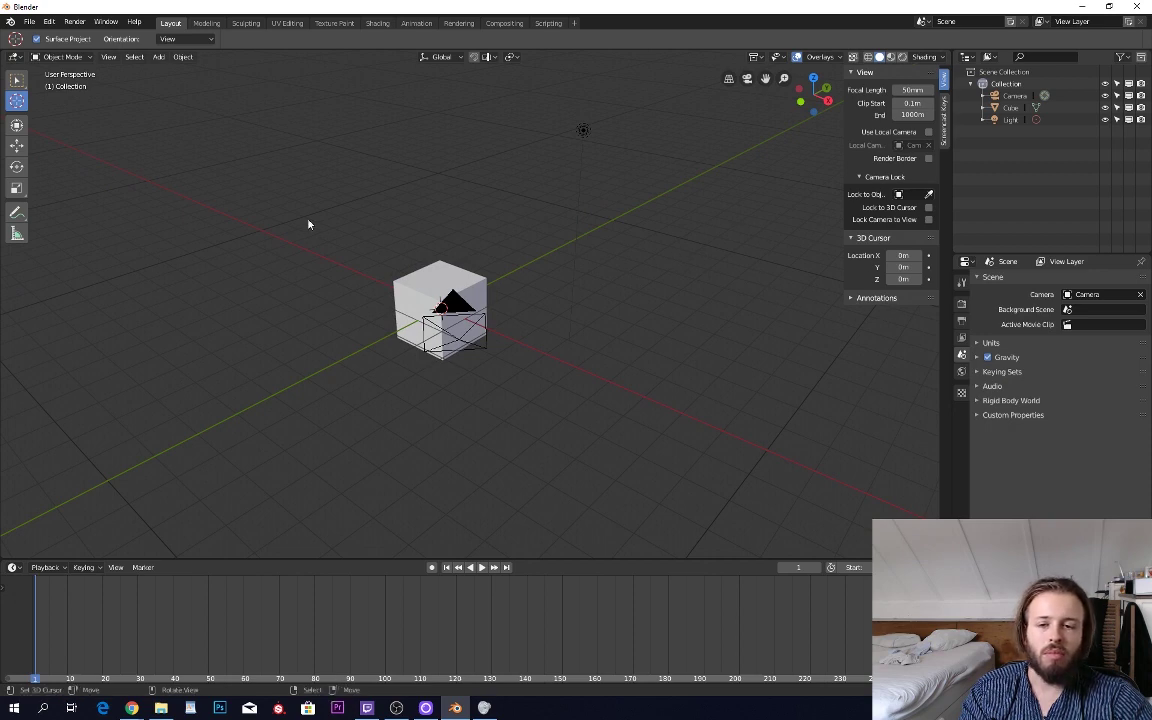
pyautogui.moveTo(308, 224); pyautogui.dragTo(85, 170, button='middle')
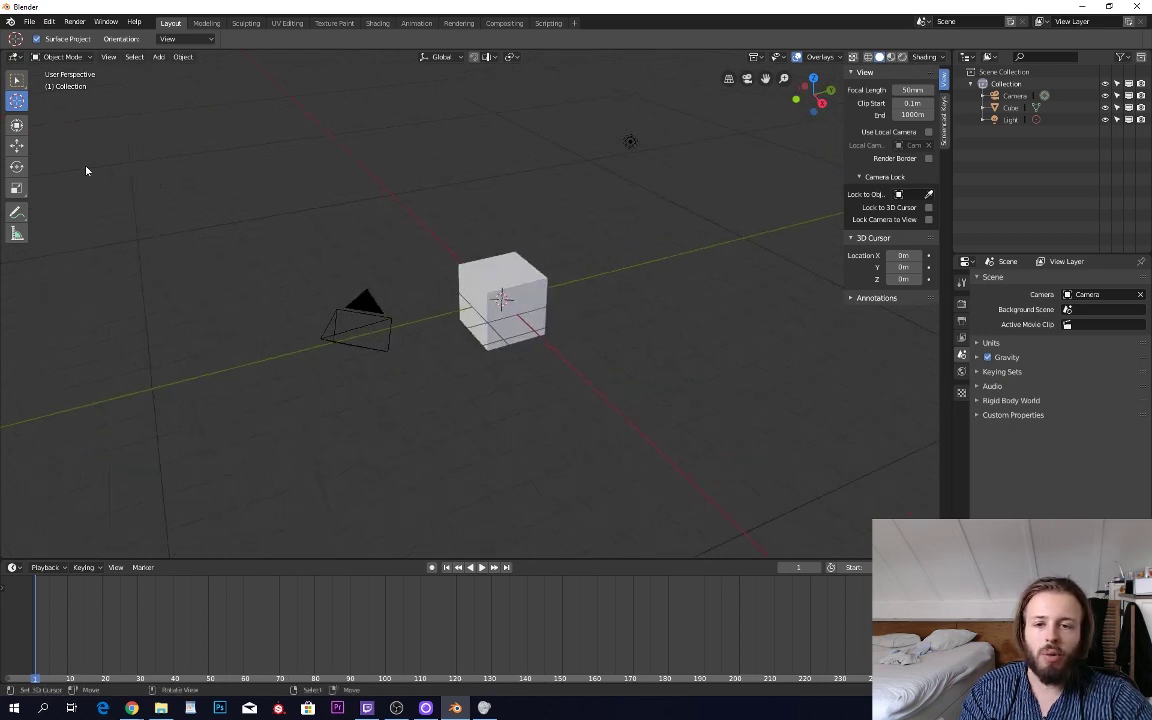
# - Activate the combined Transform tool and select the cube to display its gizmo
pyautogui.click(18, 127)
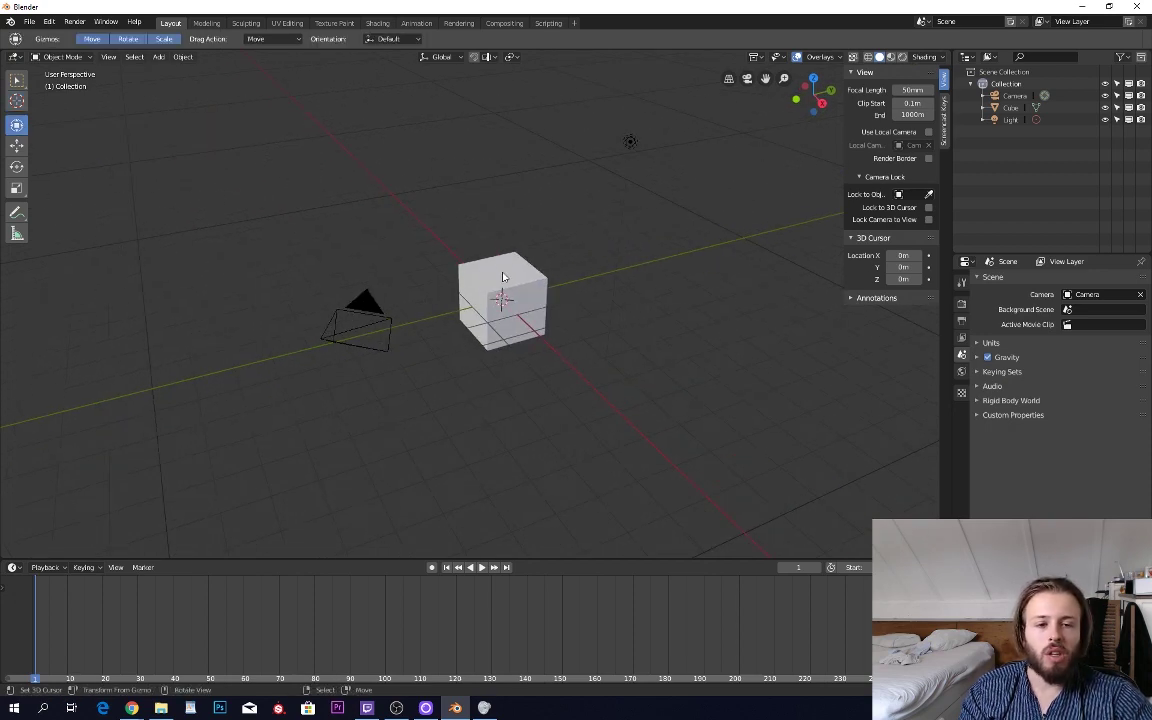
pyautogui.click(519, 270)
pyautogui.moveTo(461, 245); pyautogui.dragTo(598, 291, button='middle')
pyautogui.scroll(1, 601, 303)
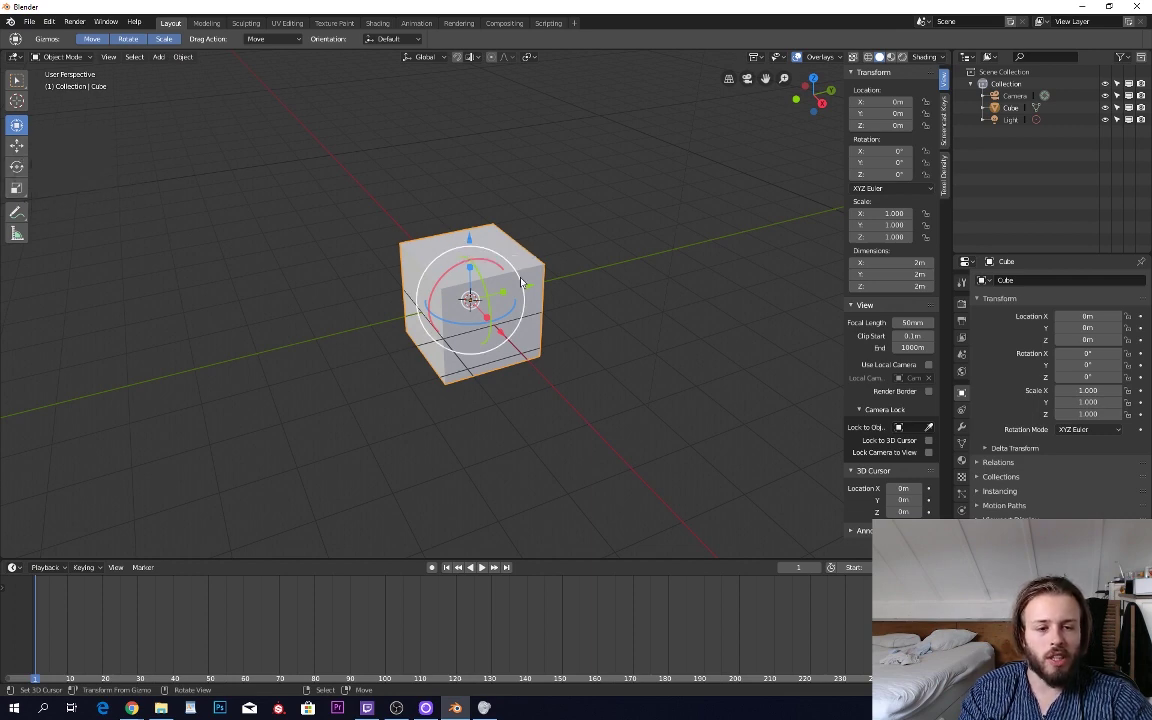
# - Compare the separate Move, Rotate and Scale gizmos on the selected cube
pyautogui.click(18, 147)
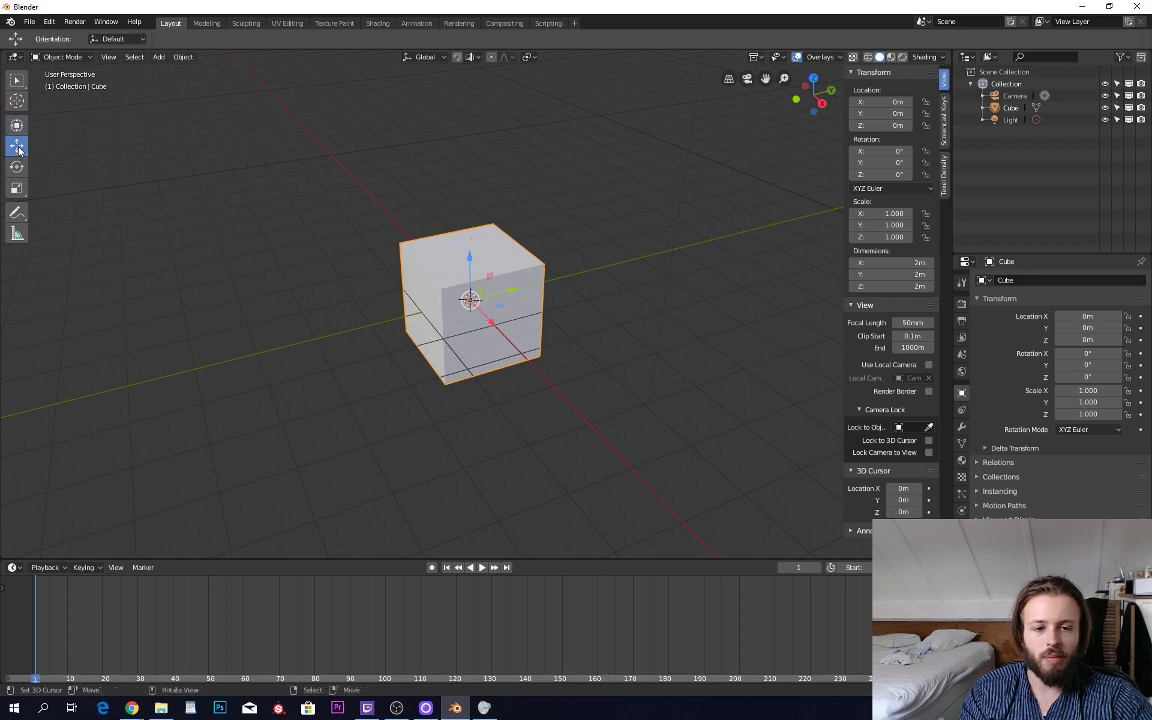
pyautogui.click(16, 167)
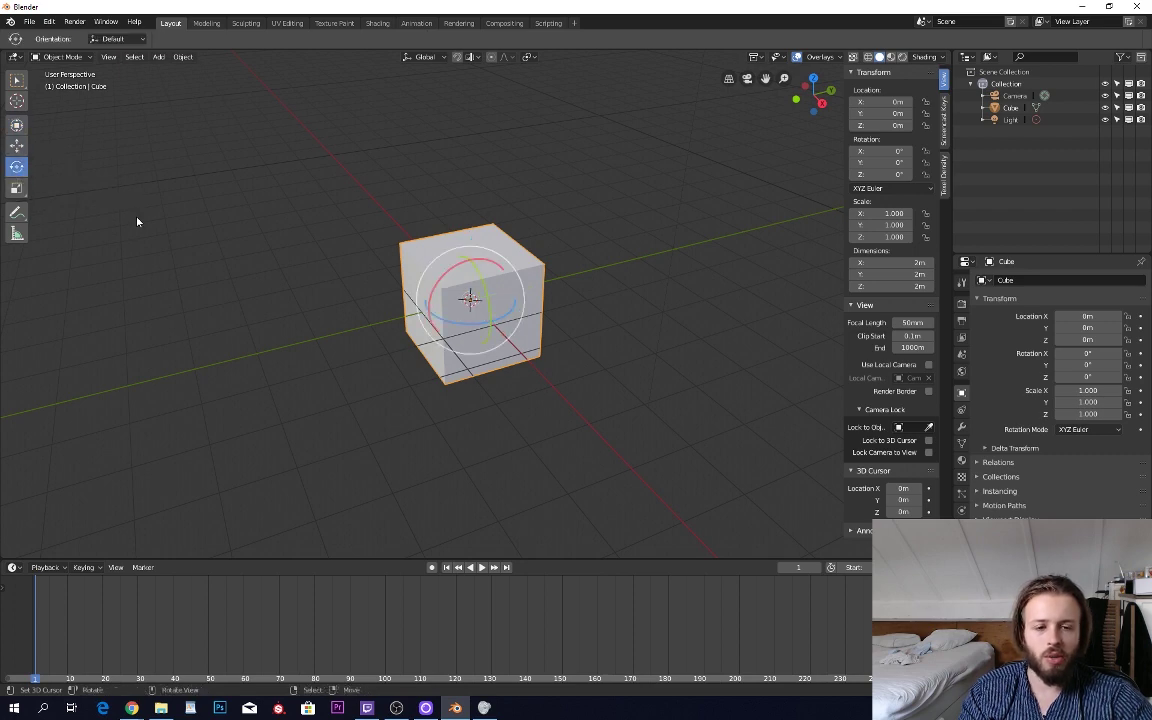
pyautogui.click(16, 188)
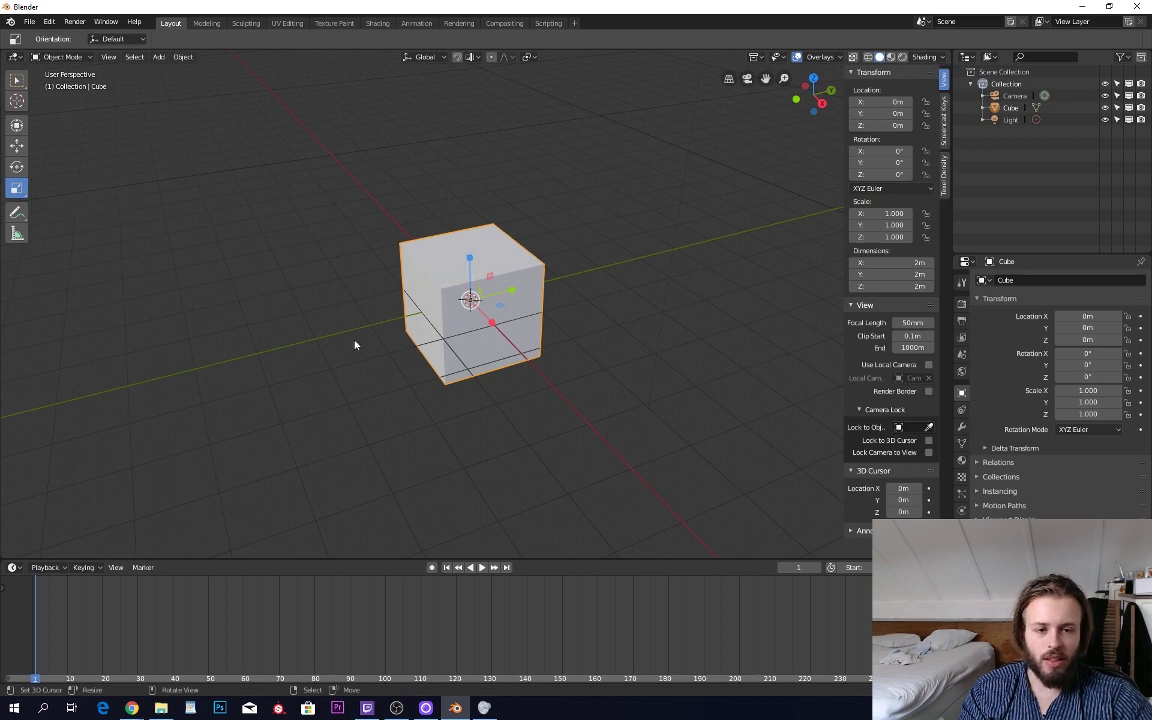
# - Use the Move tool to shift the cube to about X -1.33 m and Y 1.32 m
pyautogui.click(16, 146)
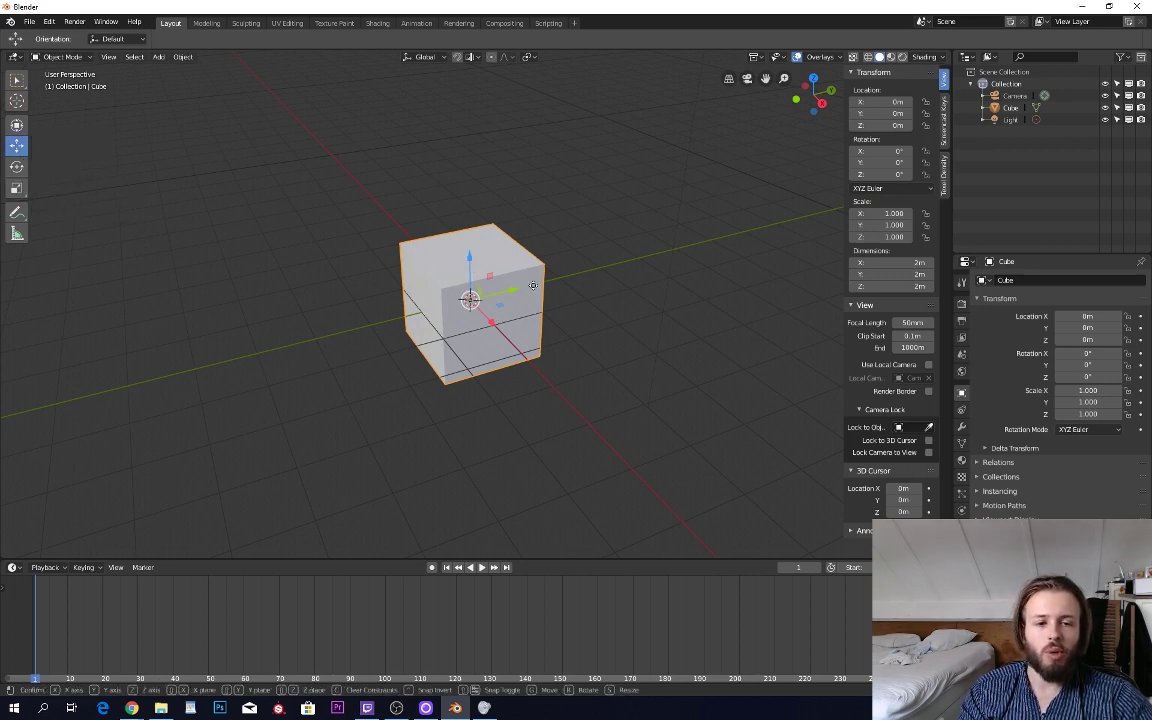
pyautogui.moveTo(512, 291); pyautogui.dragTo(582, 334)
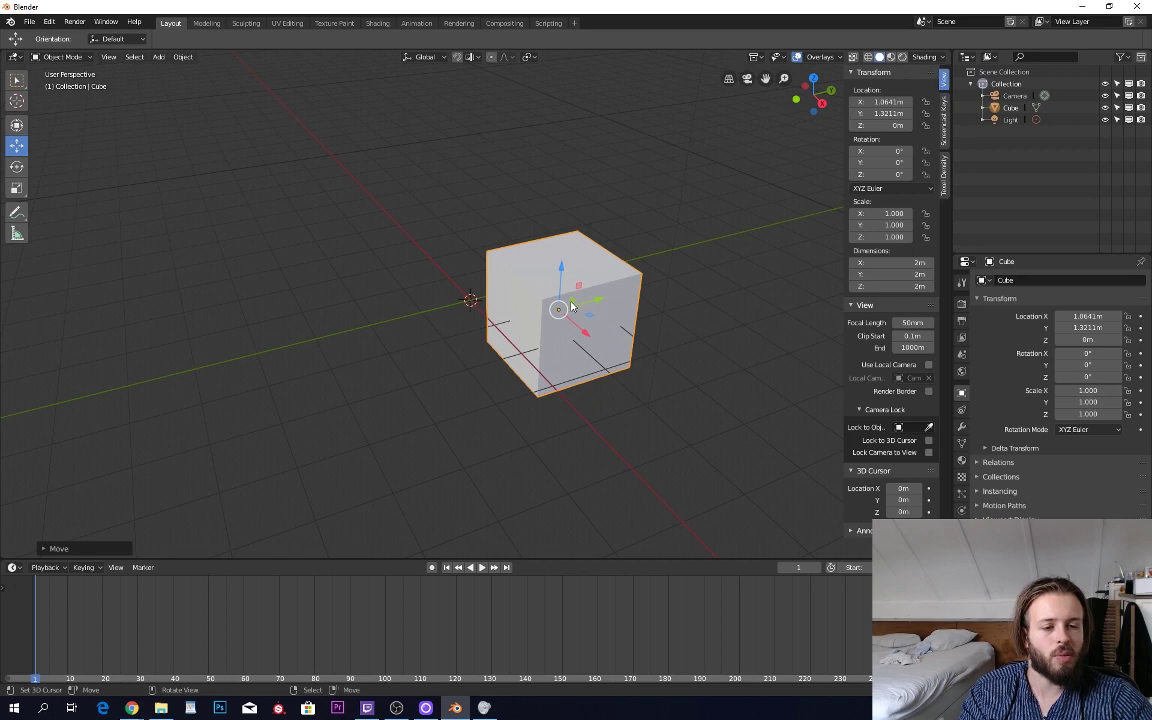
pyautogui.moveTo(572, 305); pyautogui.dragTo(538, 283)
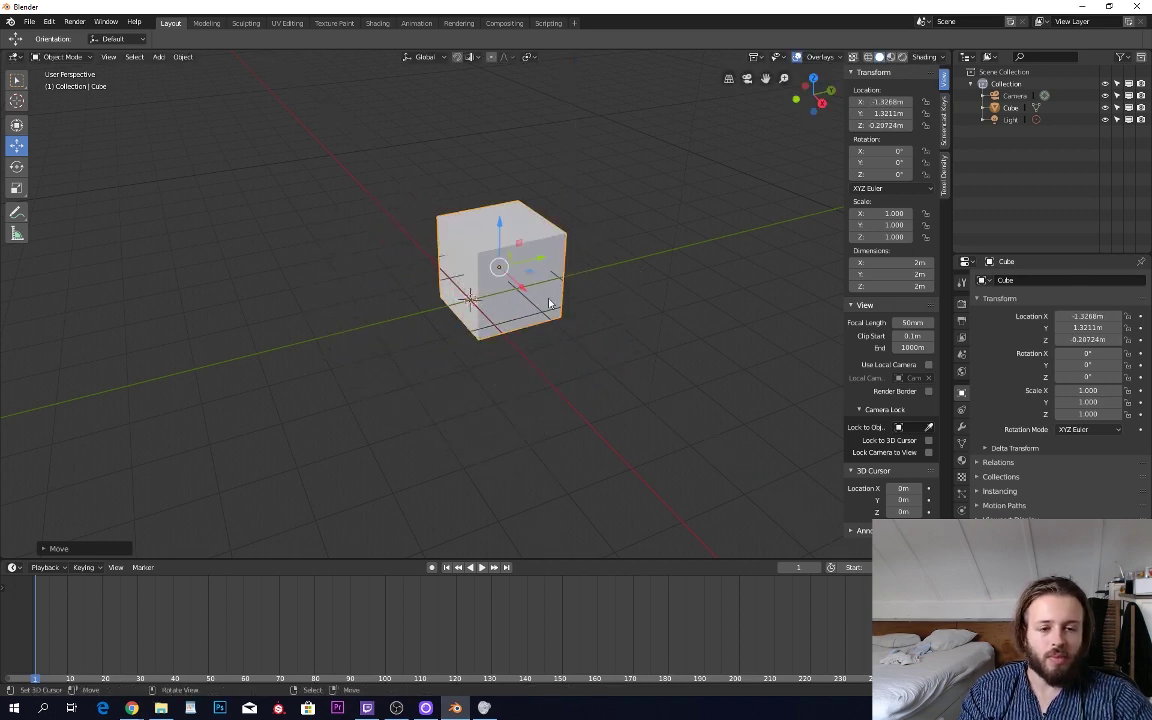
# - Move the cube freely in the view plane with the Move gizmo, and undo that move
pyautogui.moveTo(581, 303); pyautogui.dragTo(487, 216, button='middle')
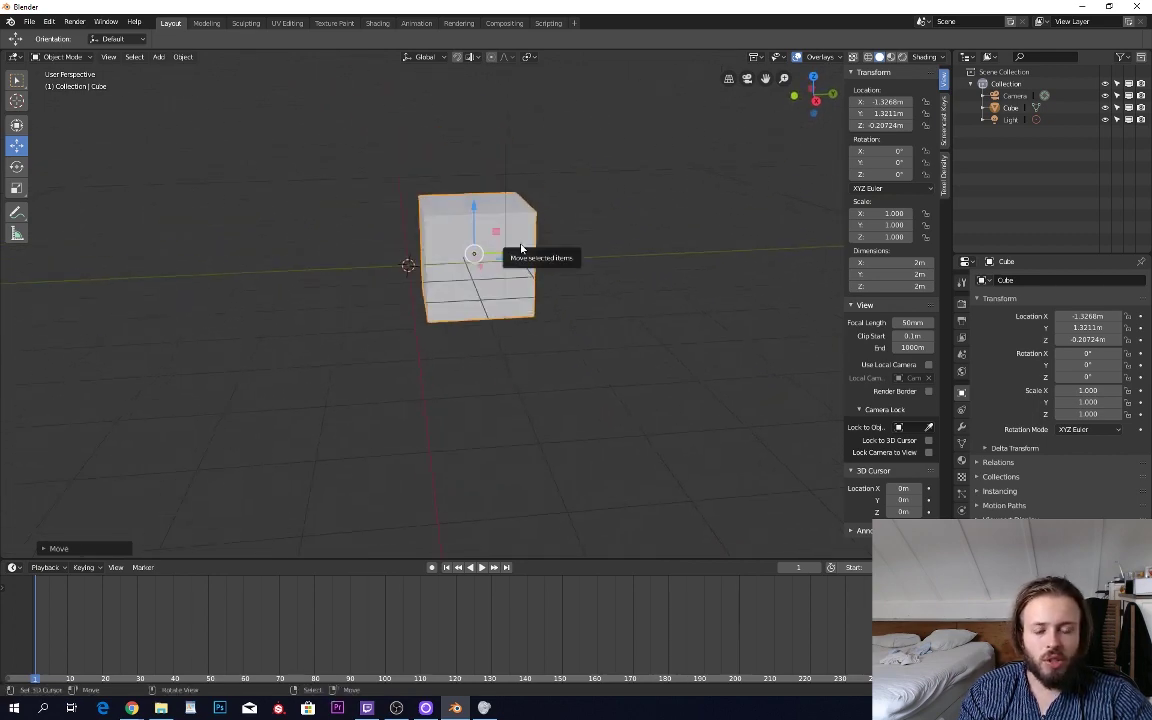
pyautogui.moveTo(474, 254); pyautogui.dragTo(746, 100)
pyautogui.moveTo(687, 105); pyautogui.dragTo(627, 153, button='middle')
pyautogui.hotkey('ctrl', 'z')
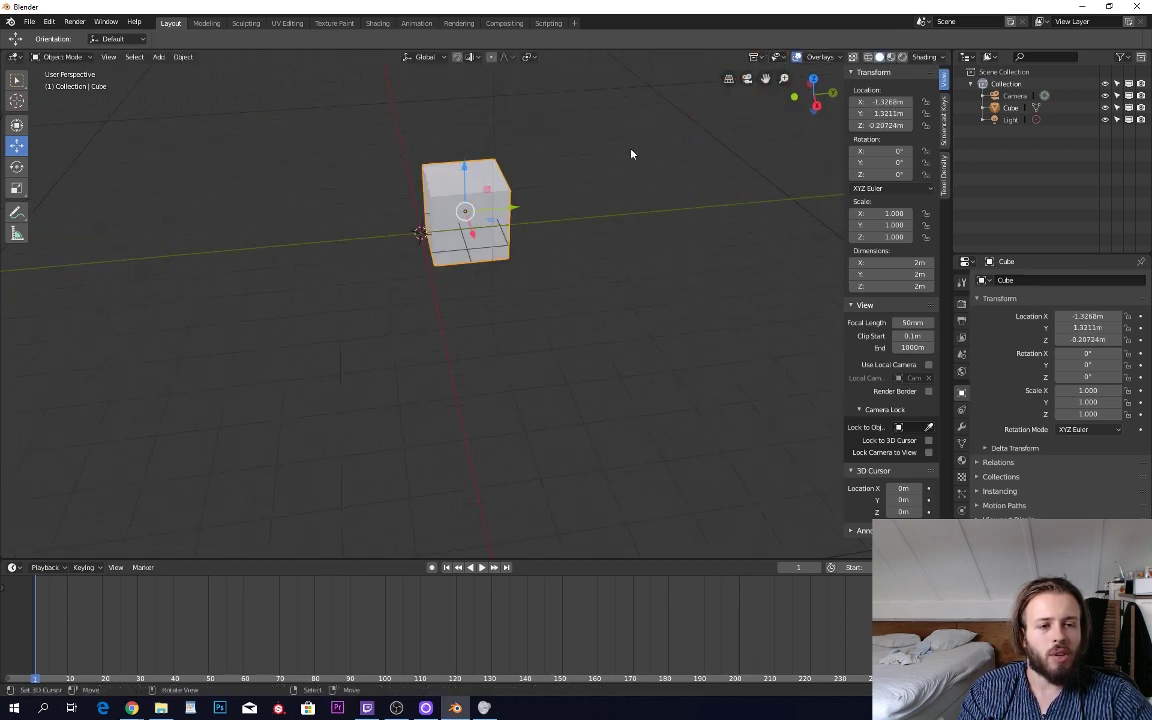
# - Move the cube with a plane handle of the Move gizmo, and undo all moves back to the world origin
pyautogui.moveTo(491, 219); pyautogui.dragTo(415, 188)
pyautogui.moveTo(415, 188); pyautogui.dragTo(445, 203, button='middle')
pyautogui.hotkey('ctrl', 'z')
pyautogui.hotkey('ctrl', 'z')
pyautogui.hotkey('ctrl', 'z')
pyautogui.hotkey('ctrl', 'z')
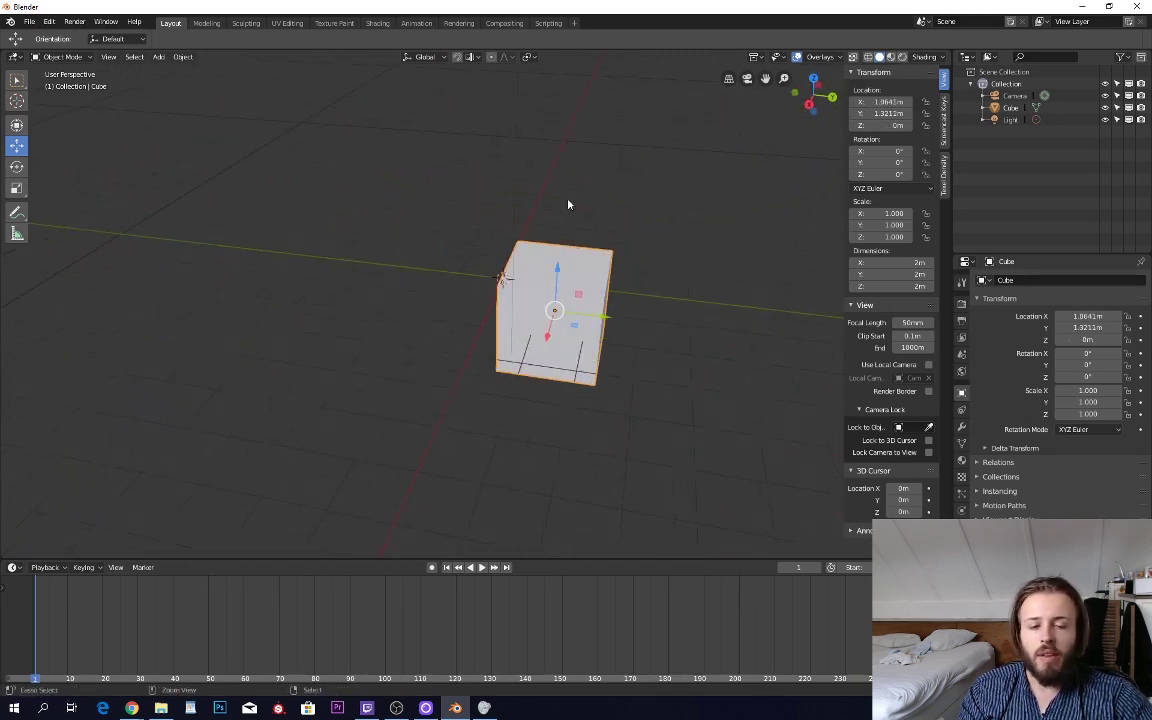
pyautogui.moveTo(567, 203); pyautogui.dragTo(134, 123, button='middle')
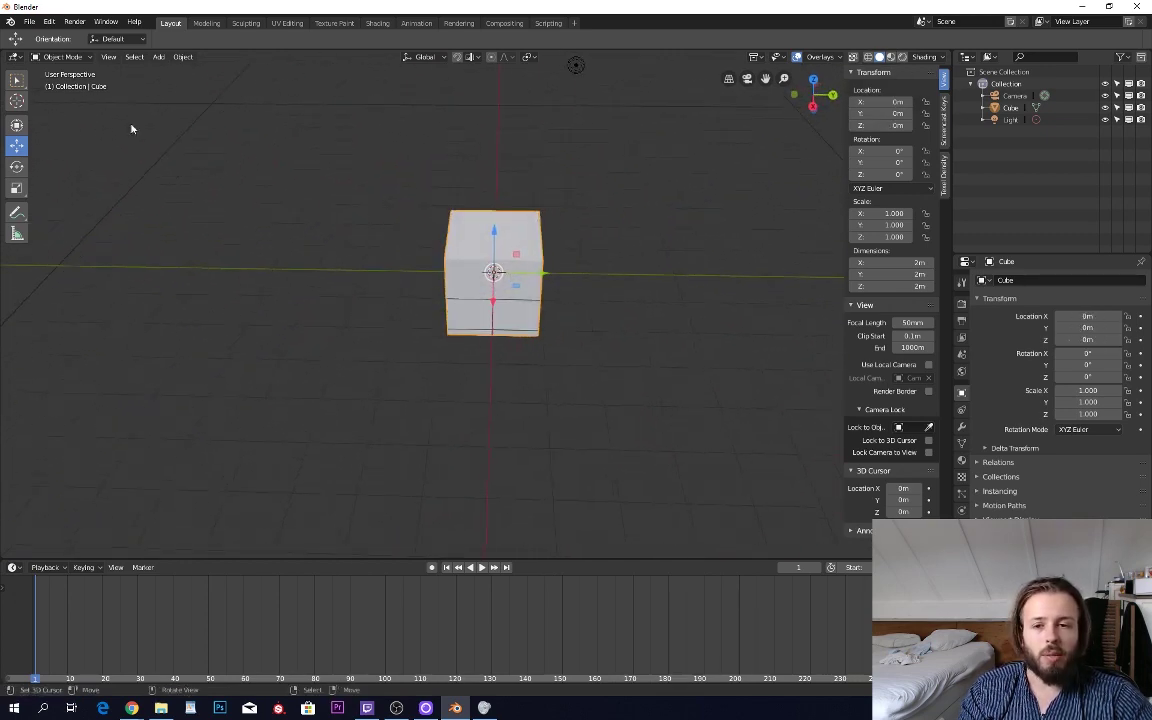
# - Switch to the Select Box tool, try grabbing the cube for a free move, and cancel it
pyautogui.click(16, 79)
pyautogui.moveTo(511, 246); pyautogui.dragTo(547, 250, button='middle')
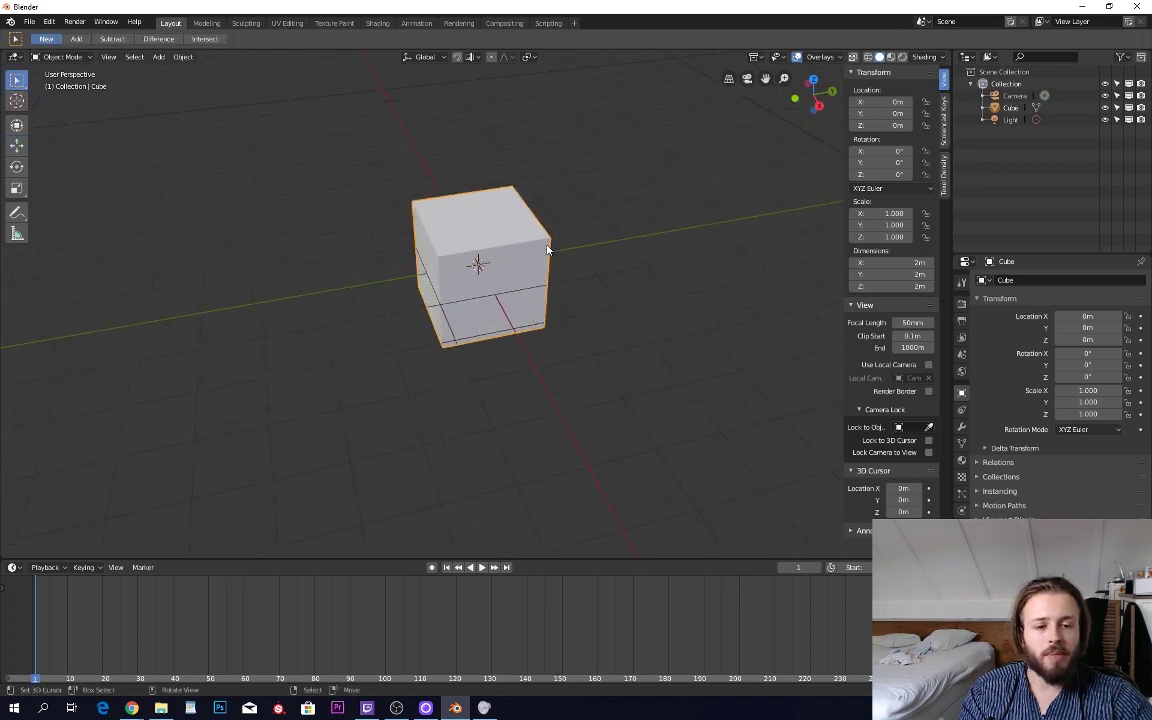
pyautogui.press('g')
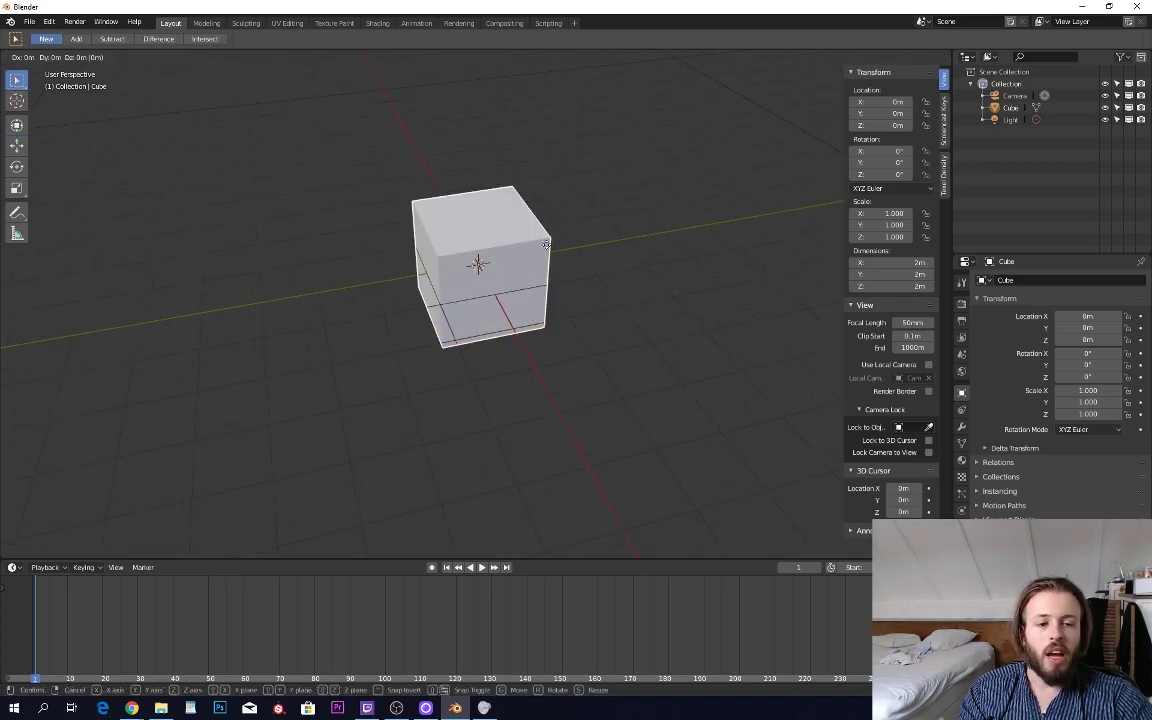
pyautogui.rightClick(547, 245)
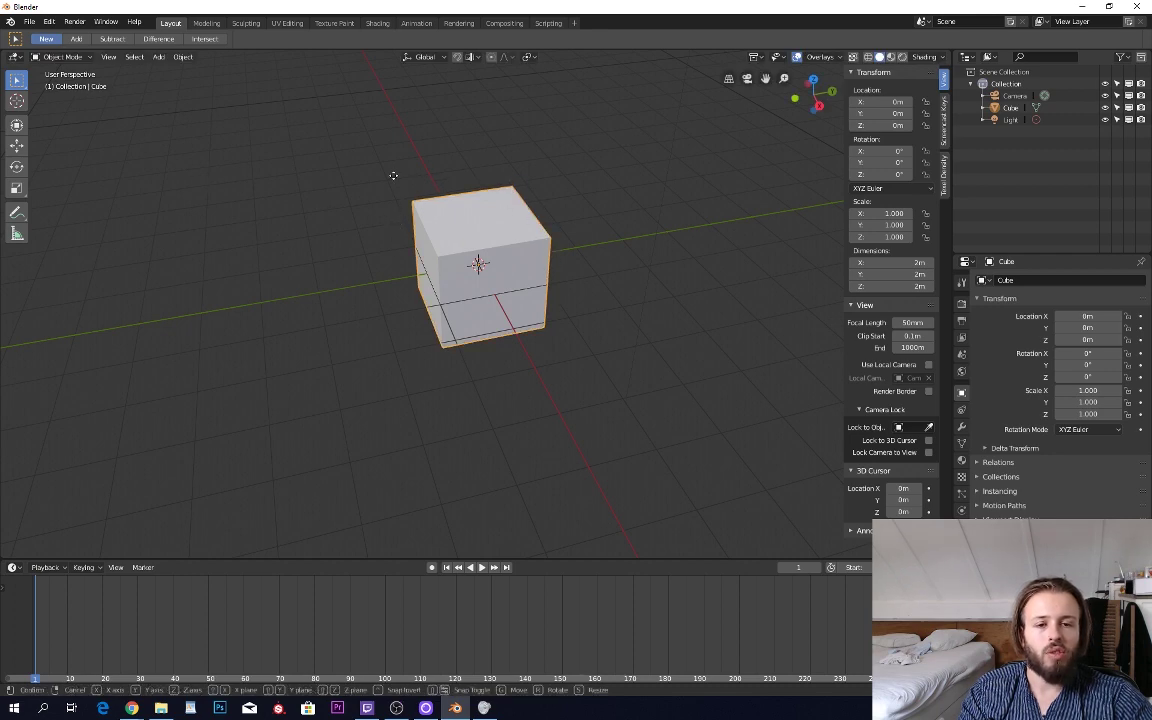
pyautogui.press('g')
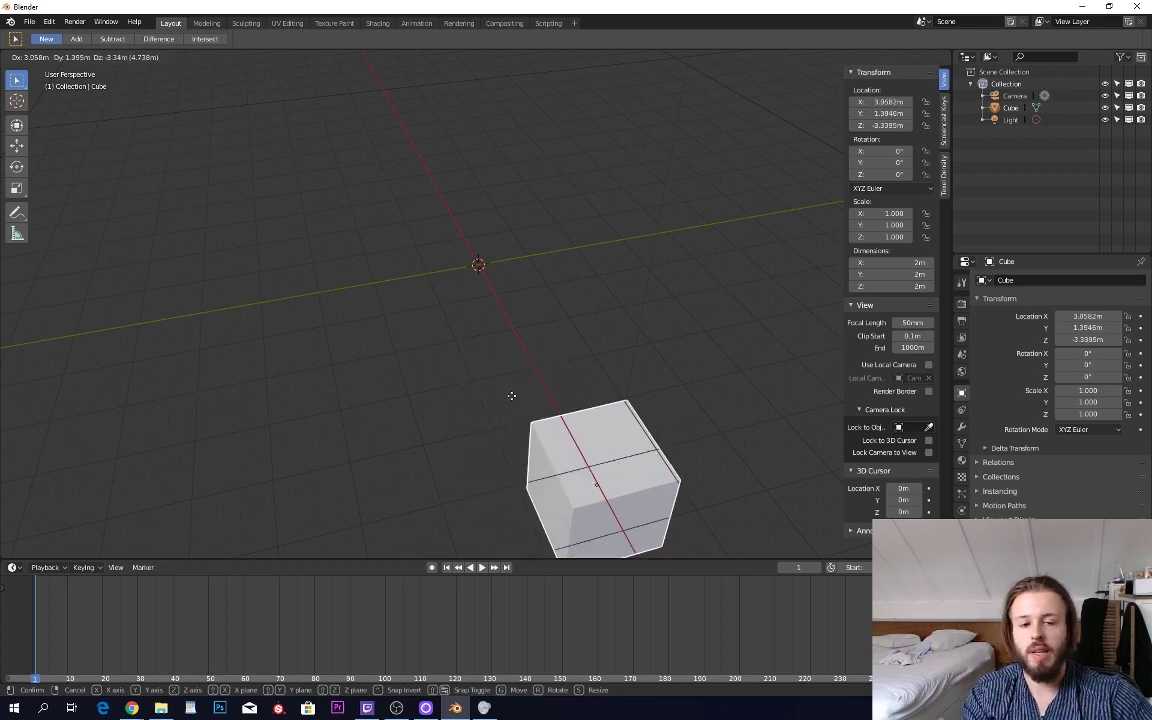
pyautogui.press('Escape')
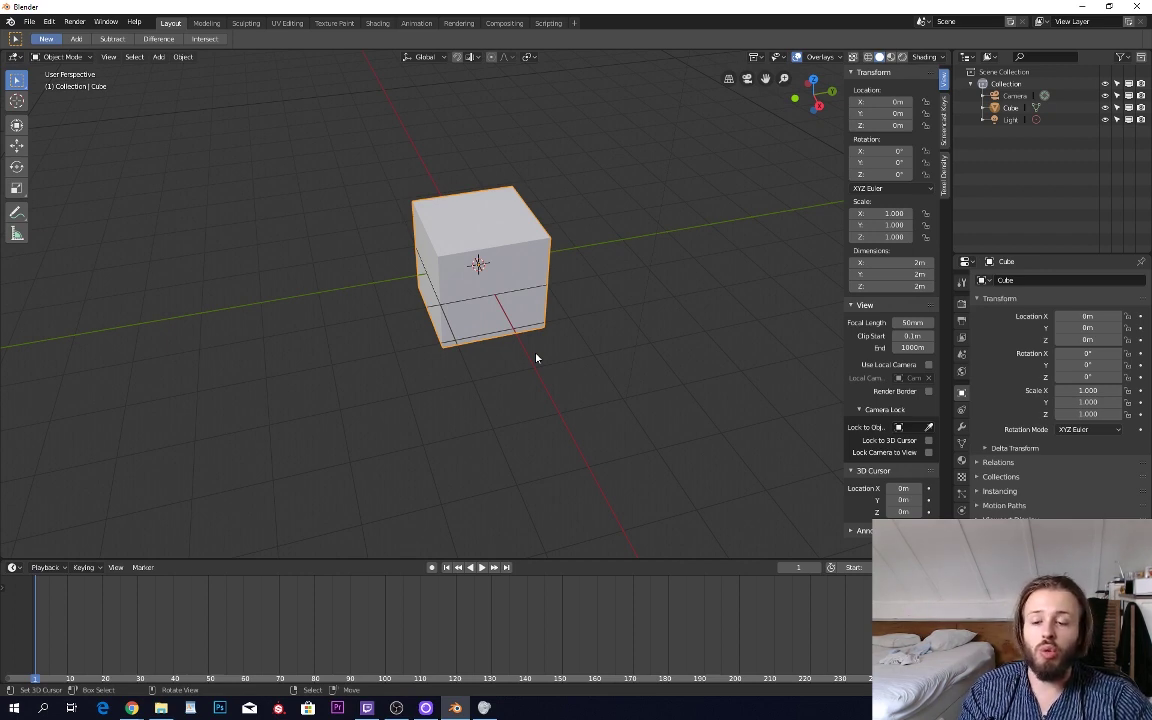
# - Try moving the cube upward along the global Z axis with Grab, and cancel the move
pyautogui.press('g')
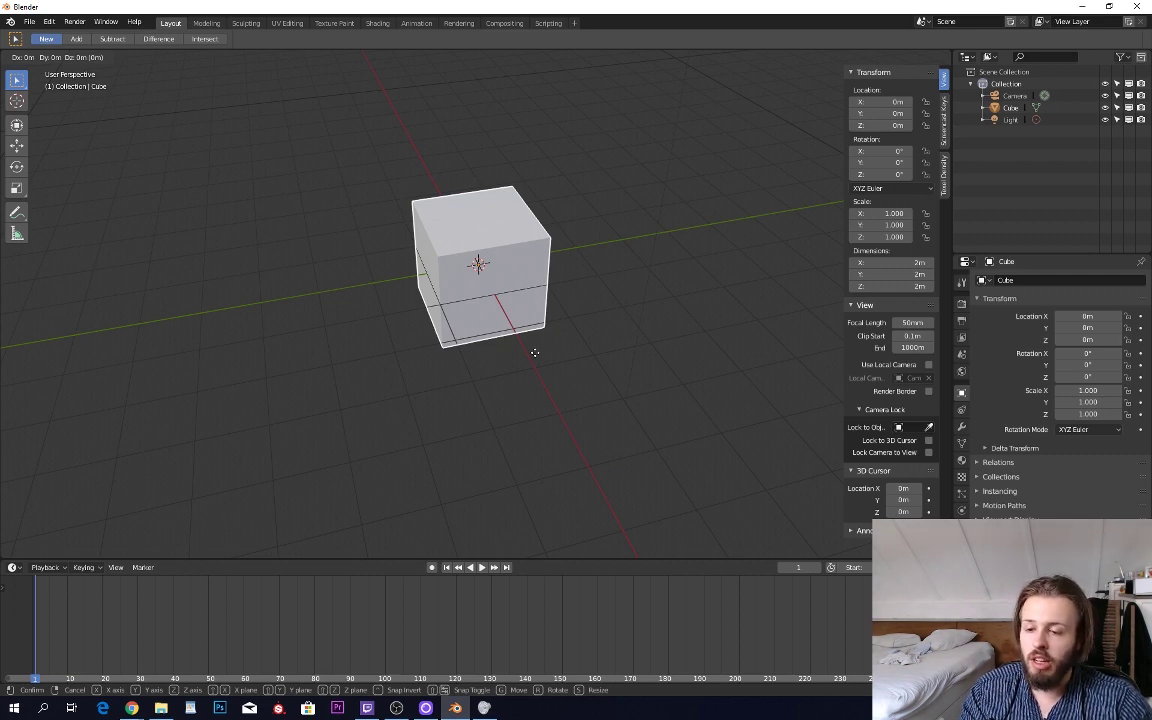
pyautogui.press('z')
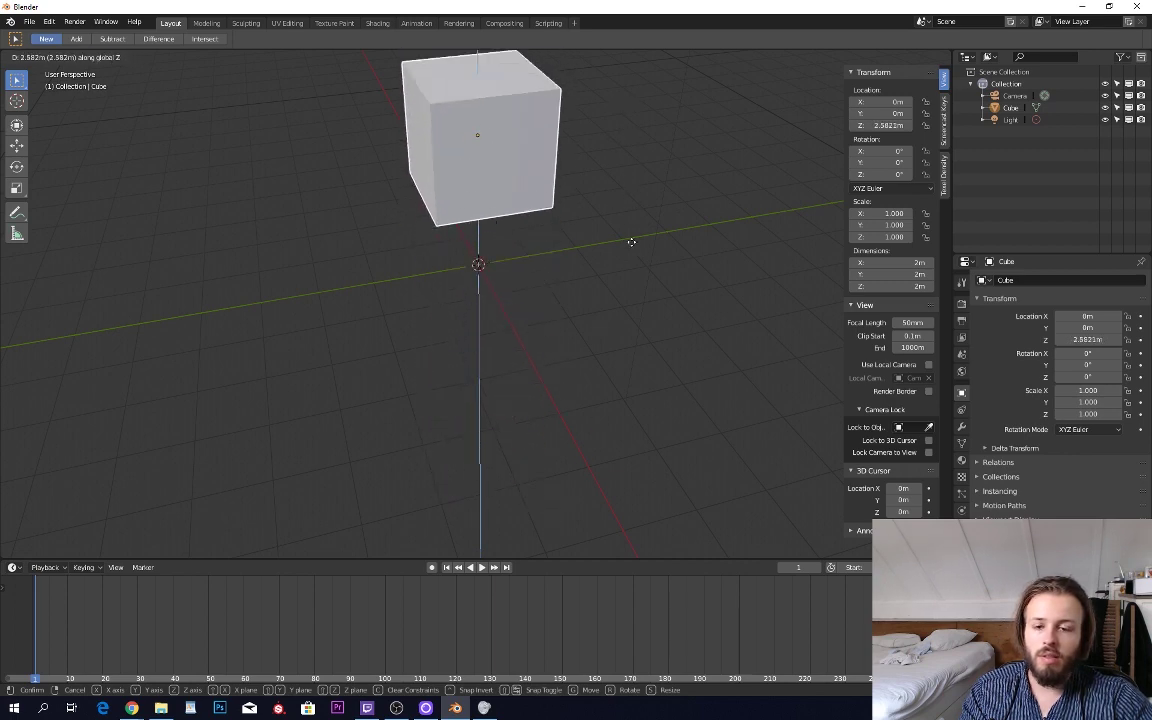
pyautogui.rightClick(652, 332)
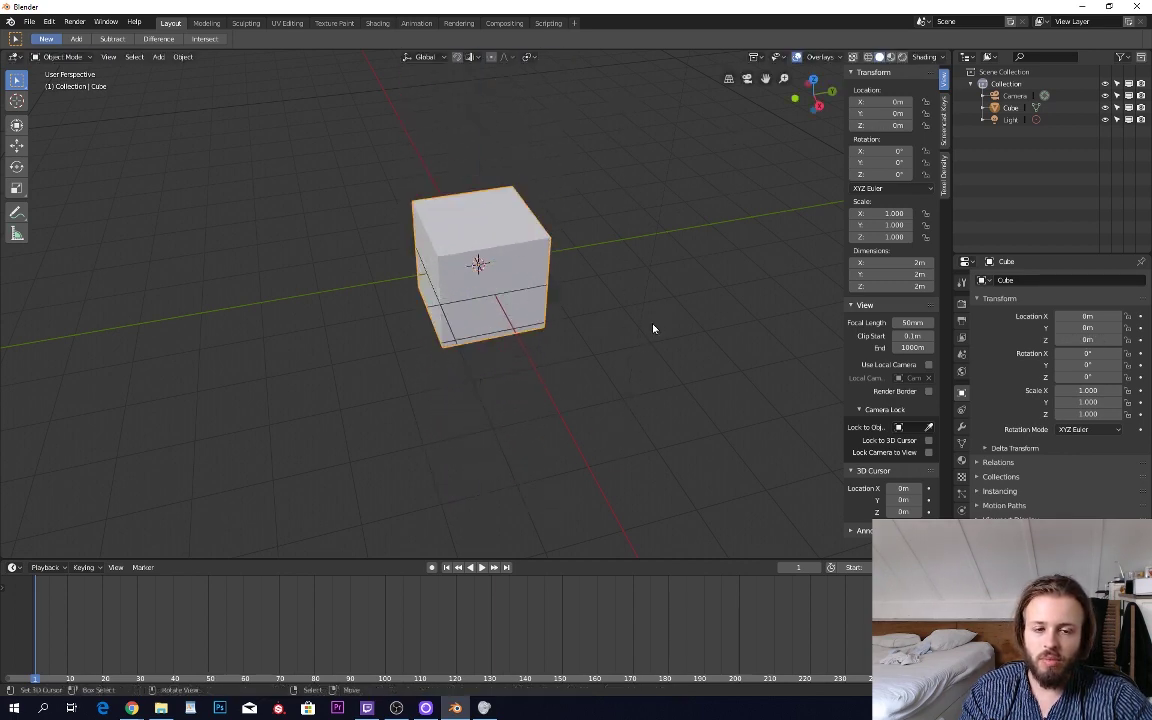
# - Try grabbing the cube with global Z locked so it slides on the XY plane, and cancel the move
pyautogui.scroll(-3, 662, 370)
pyautogui.moveTo(648, 382); pyautogui.dragTo(667, 388, button='middle')
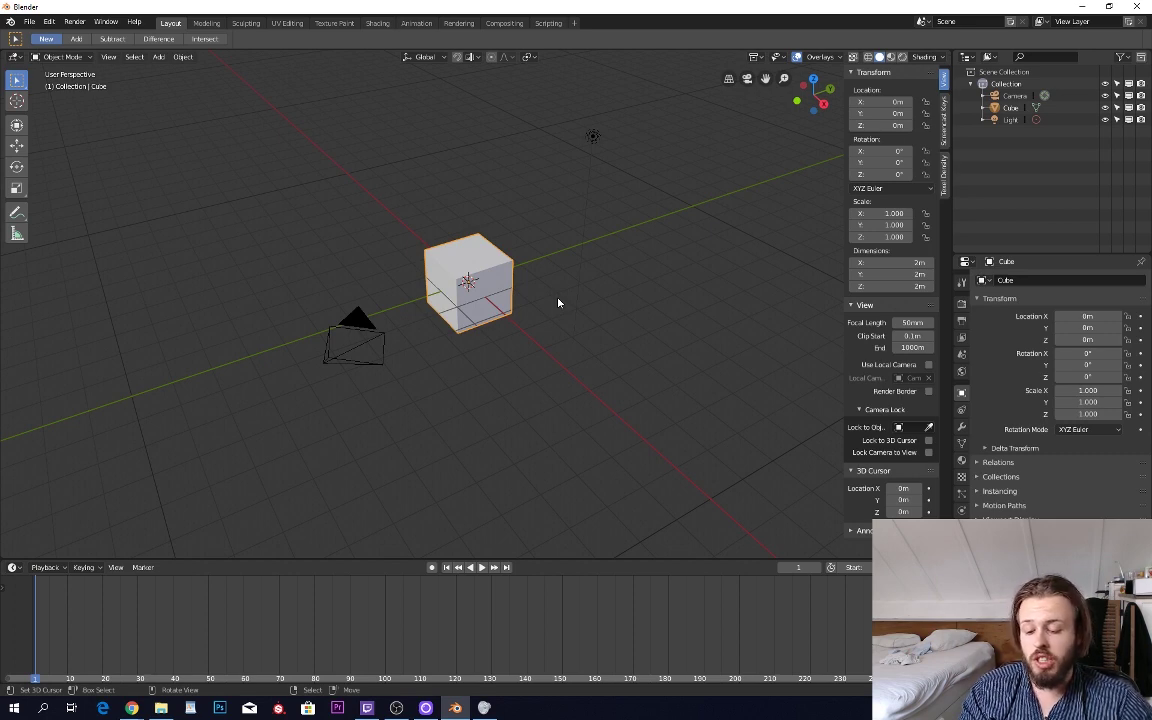
pyautogui.press('g')
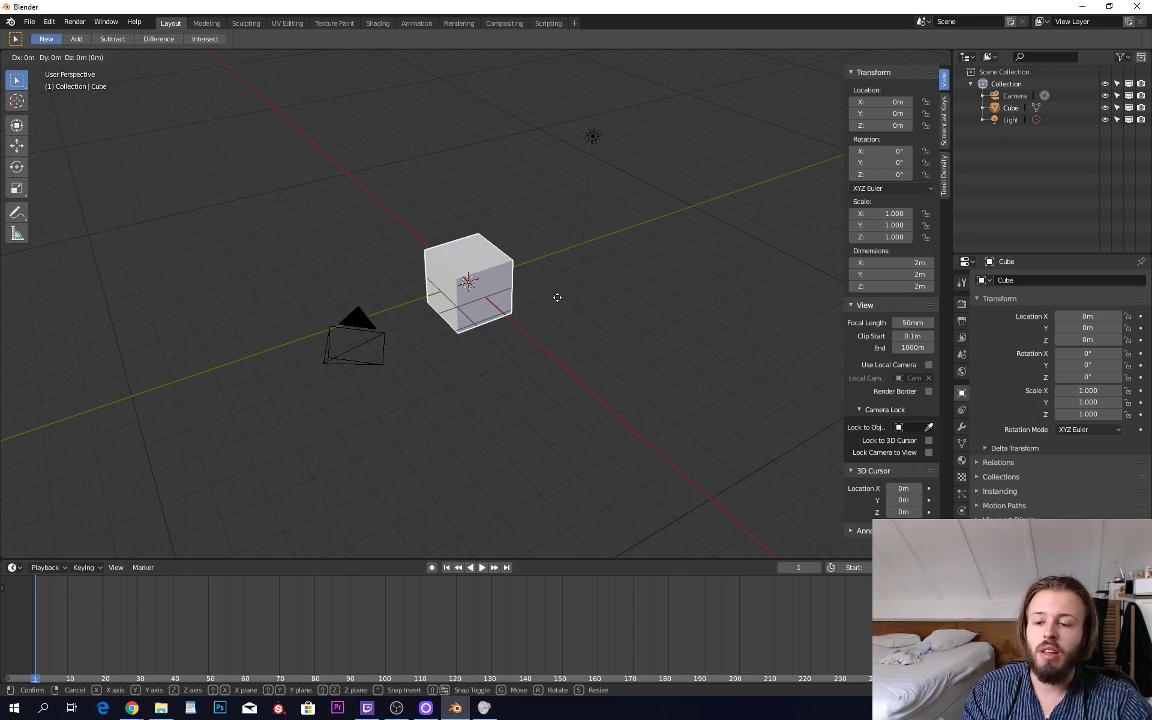
pyautogui.press('z')
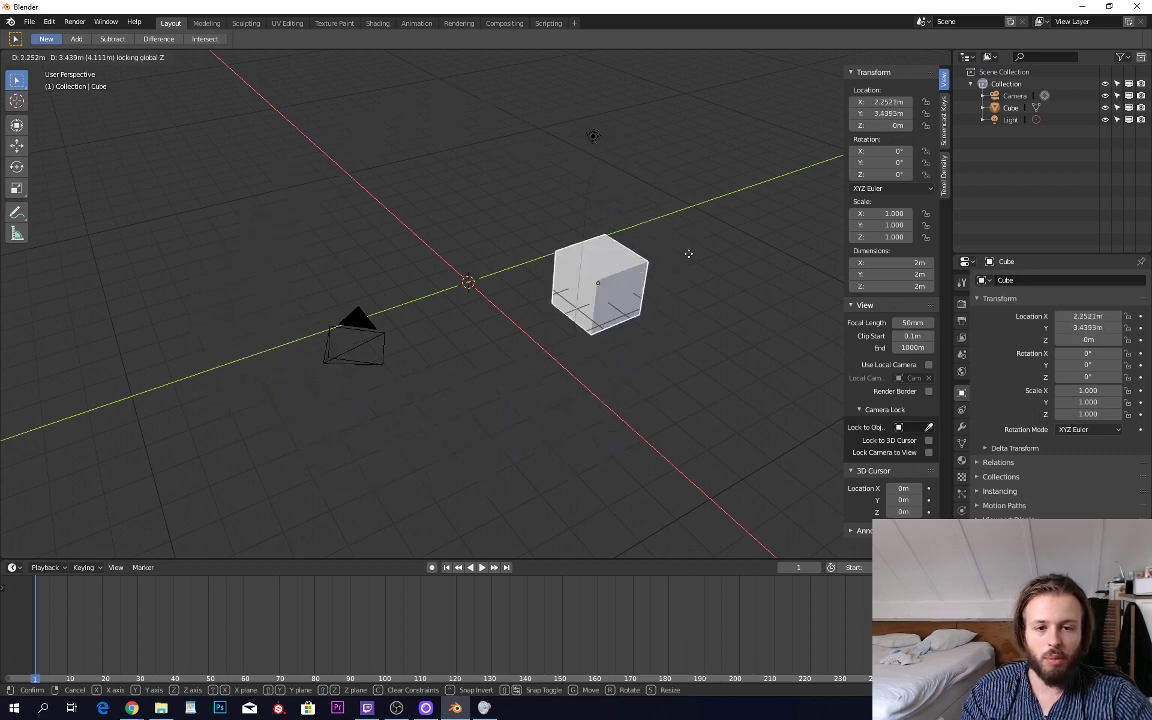
pyautogui.press('Escape')
# - Activate the Rotate tool, try rotating the cube with its gizmo, and undo the rotation
pyautogui.scroll(3, 630, 430)
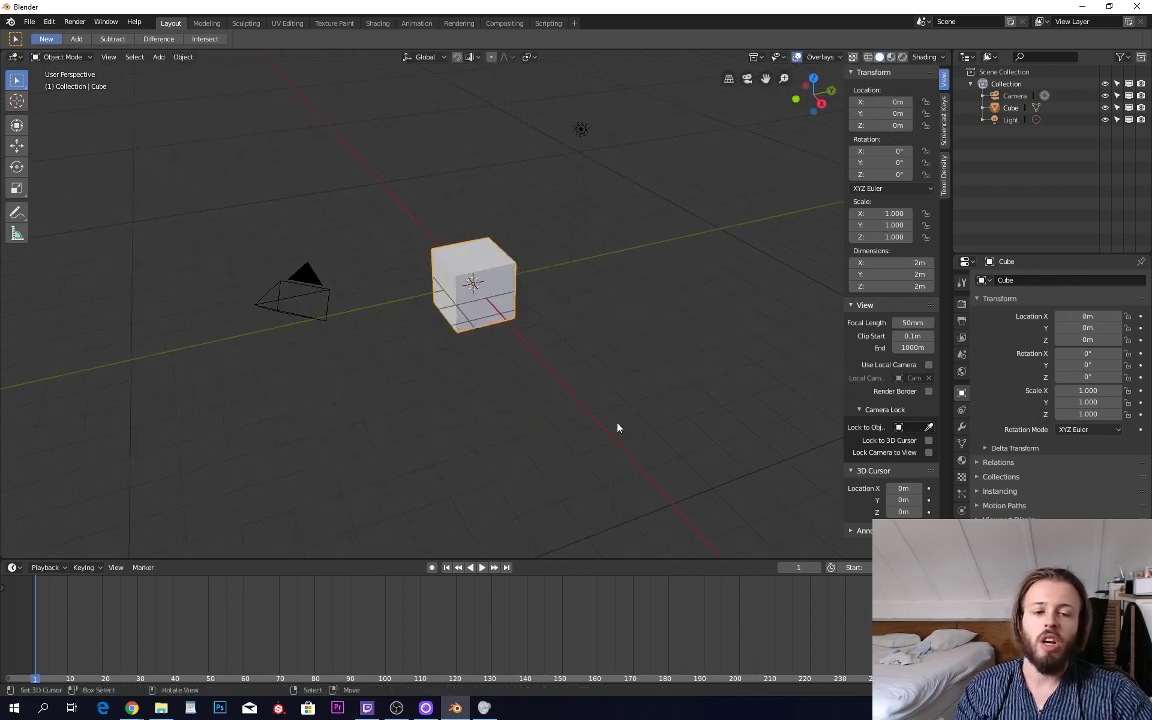
pyautogui.click(20, 168)
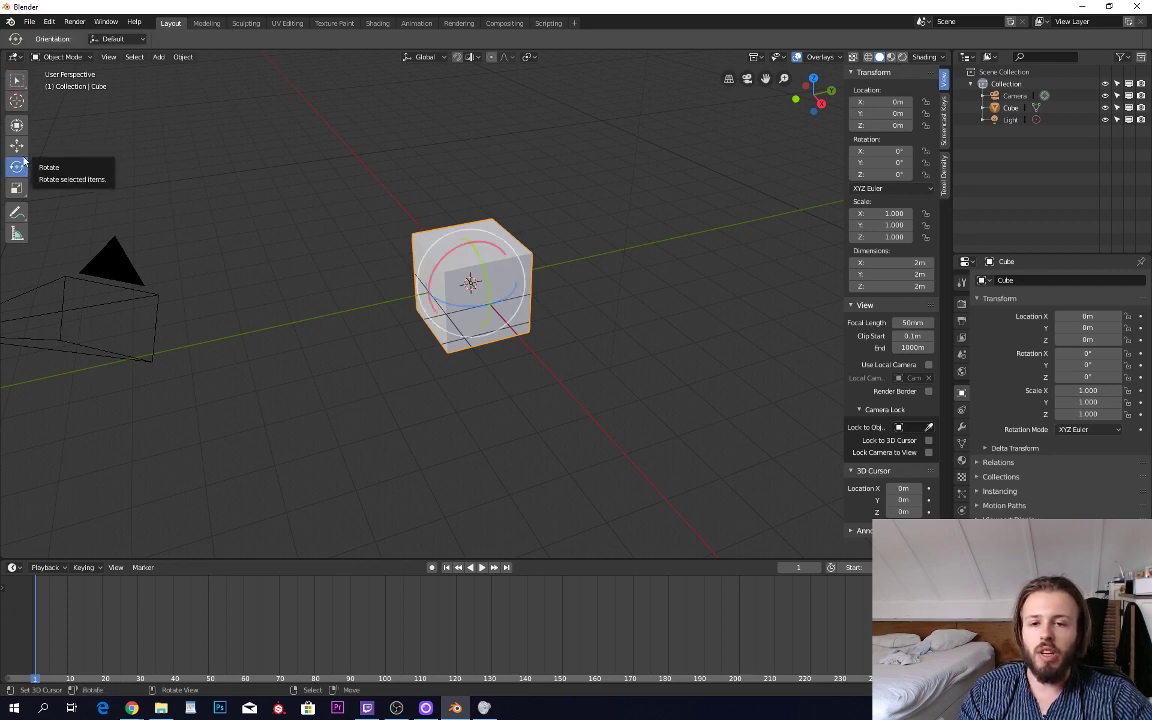
pyautogui.scroll(3, 596, 352)
pyautogui.scroll(-2, 489, 292)
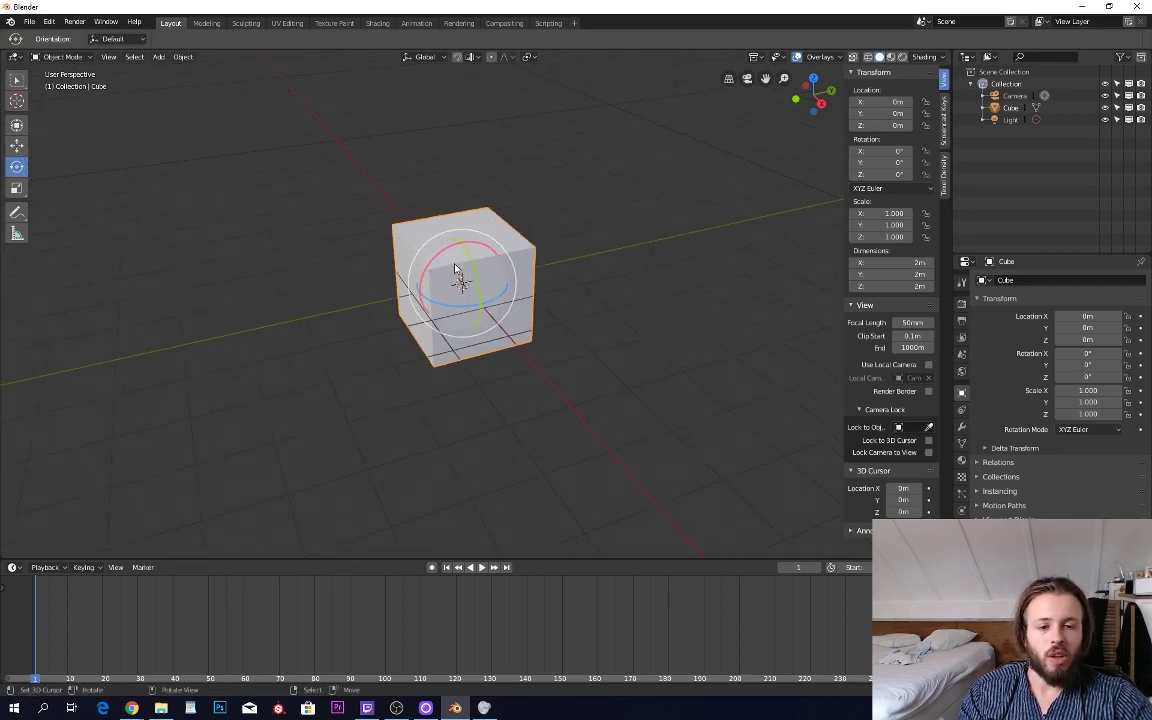
pyautogui.moveTo(425, 245)
pyautogui.mouseDown()
pyautogui.moveTo(410, 260)
pyautogui.moveTo(403, 310)
pyautogui.moveTo(411, 249)
pyautogui.moveTo(489, 239)
pyautogui.moveTo(450, 244)
pyautogui.moveTo(388, 317)
pyautogui.moveTo(478, 234)
pyautogui.moveTo(440, 255)
pyautogui.mouseUp()
pyautogui.hotkey('ctrl', 'z')
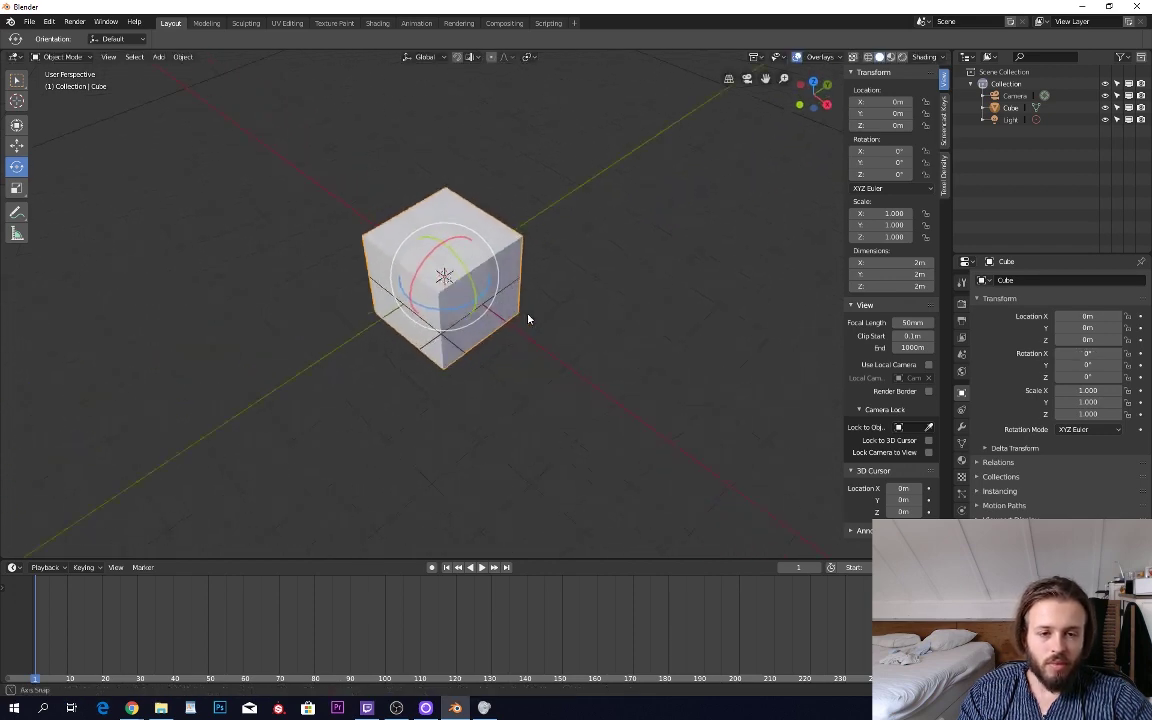
# - Rotate the cube freely on several axes to about X -63°, Y -43°, Z -197°, and undo all rotations
pyautogui.moveTo(527, 319); pyautogui.dragTo(429, 273, button='middle')
pyautogui.moveTo(427, 272); pyautogui.dragTo(395, 307)
pyautogui.hotkey('ctrl', 'z')
pyautogui.hotkey('ctrl', 'z')
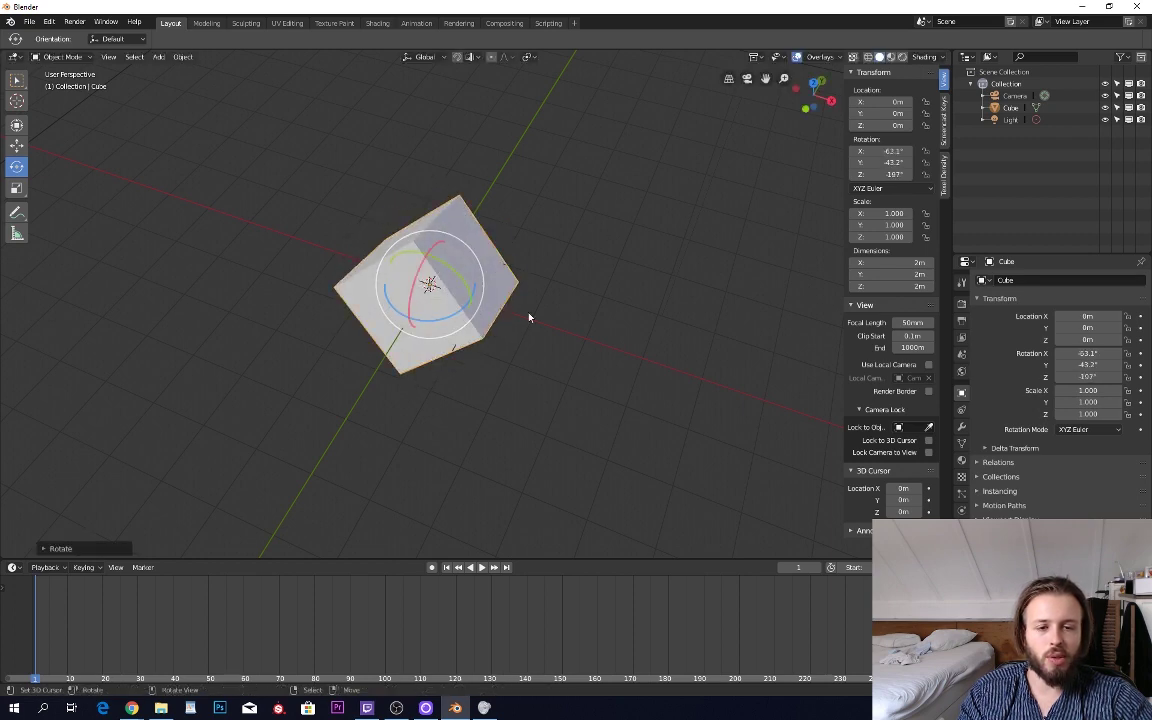
pyautogui.hotkey('ctrl', 'z')
pyautogui.moveTo(444, 227); pyautogui.dragTo(563, 310, button='middle')
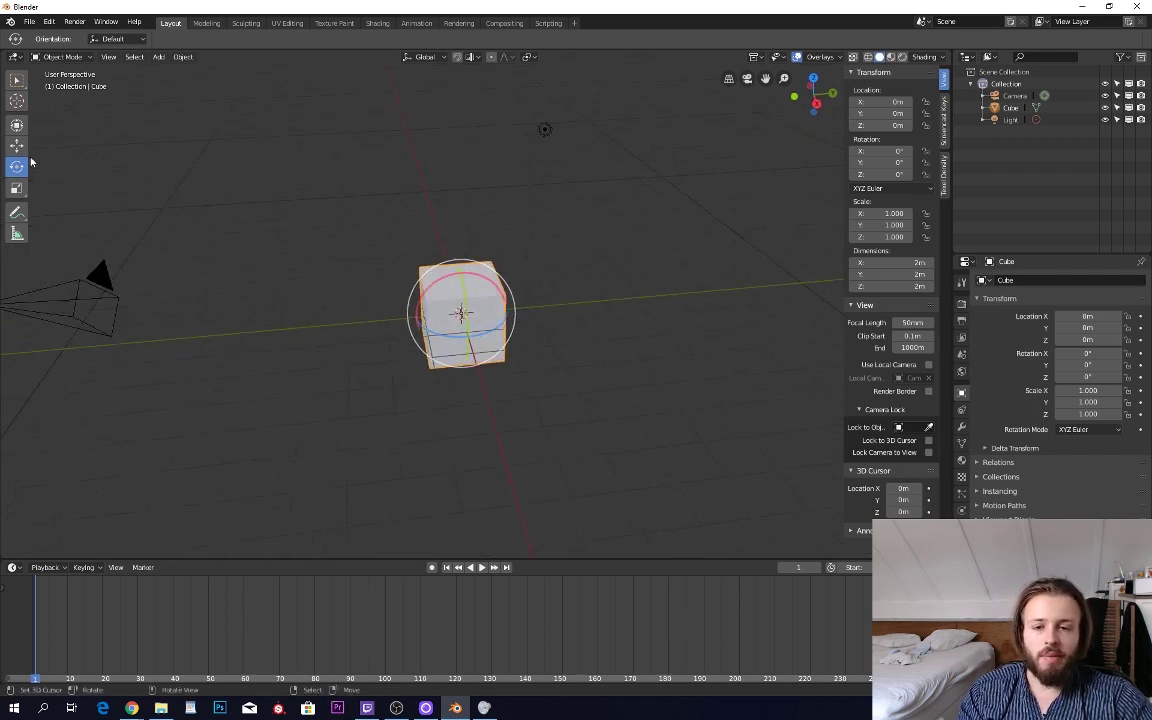
# - Activate the combined Transform tool, try rotating the cube freely, and cancel the rotation
pyautogui.click(16, 125)
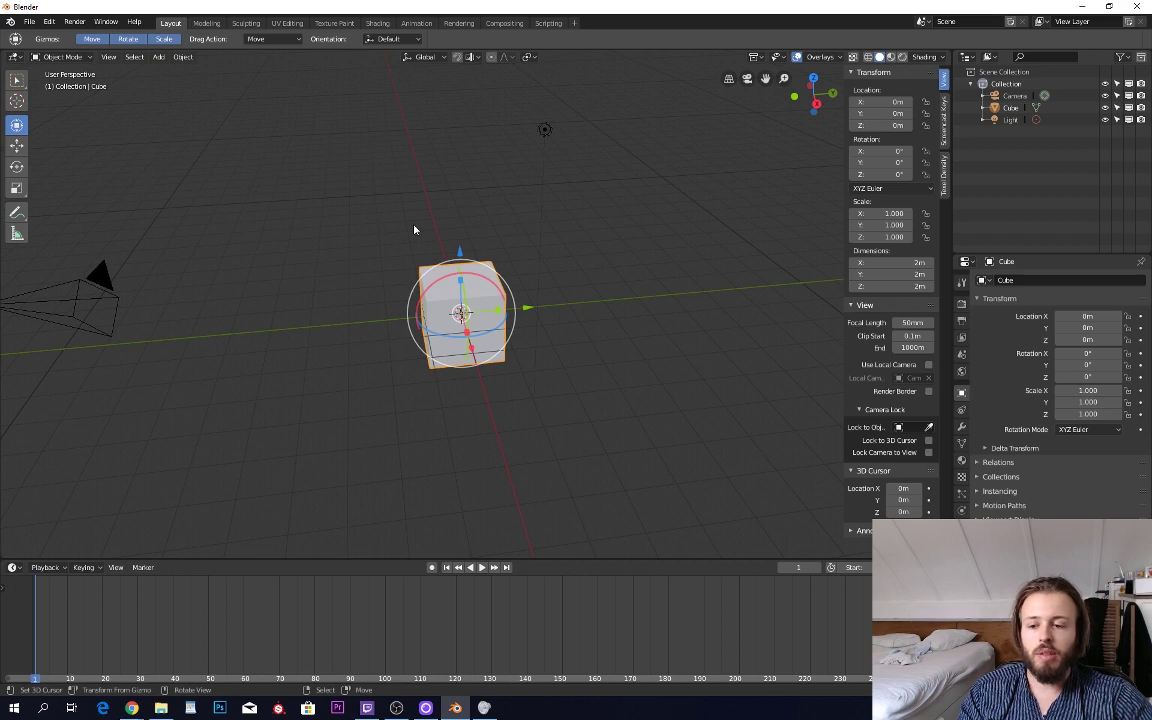
pyautogui.scroll(5, 545, 306)
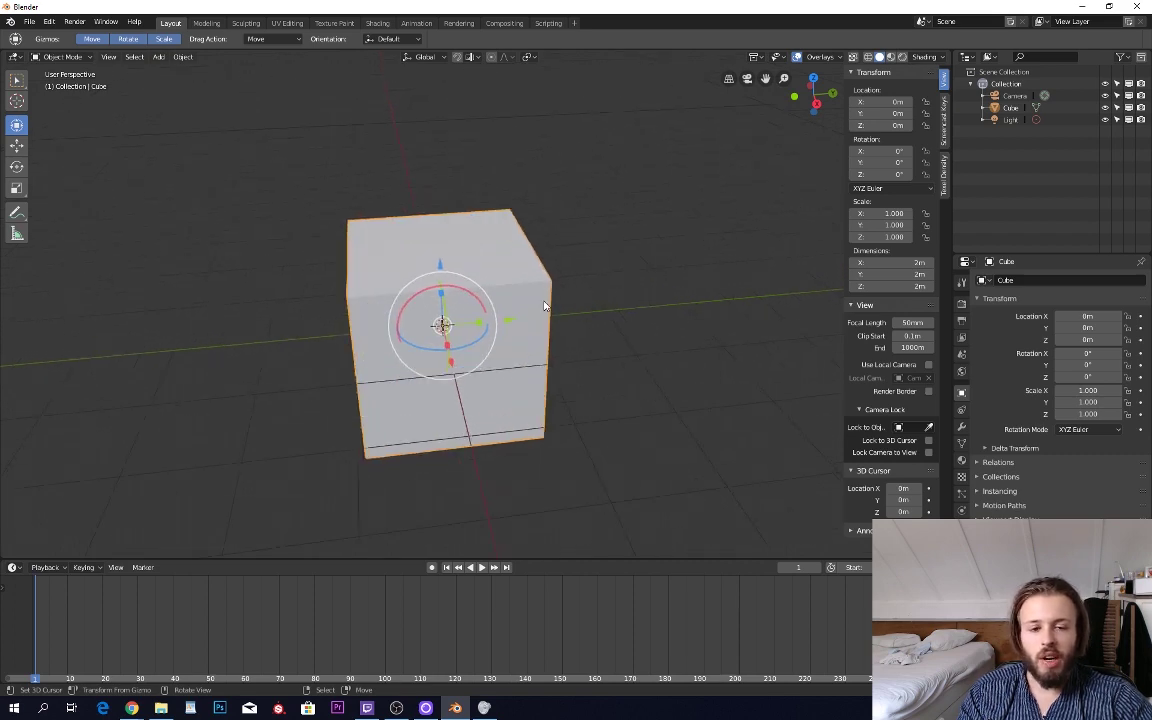
pyautogui.scroll(-3, 545, 306)
pyautogui.scroll(2, 525, 275)
pyautogui.keyDown('shift'); pyautogui.moveTo(544, 302); pyautogui.dragTo(547, 276, button='middle'); pyautogui.keyUp('shift')
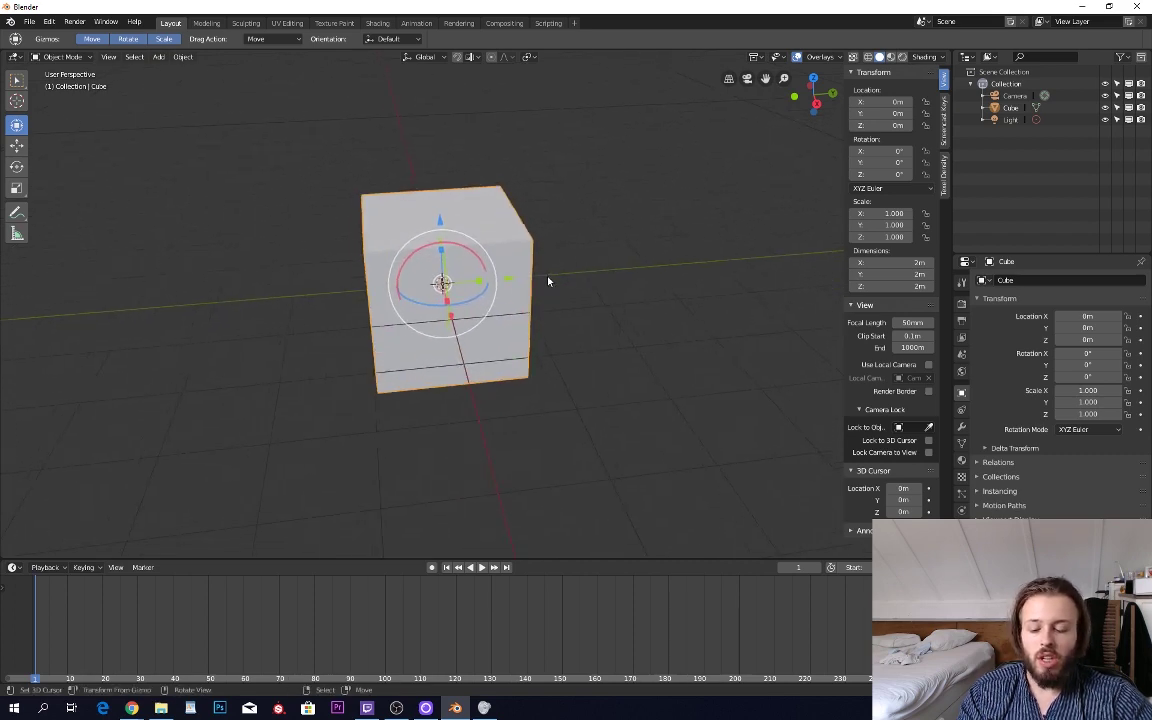
pyautogui.press('r')
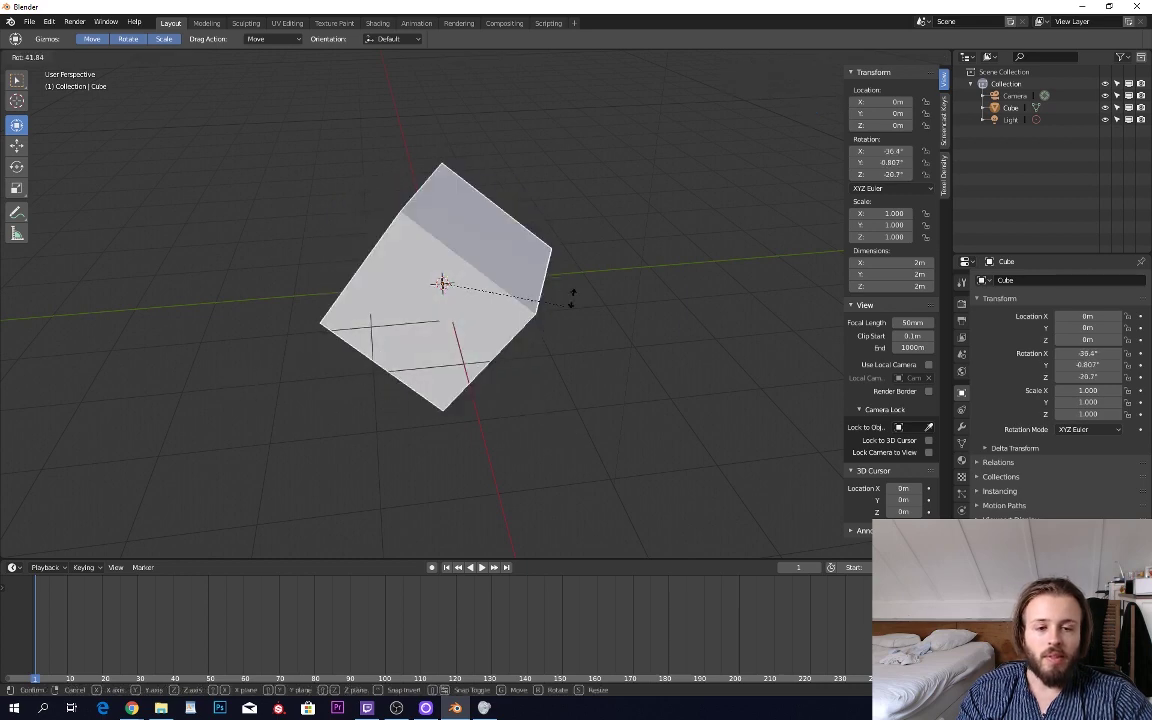
pyautogui.press('Escape')
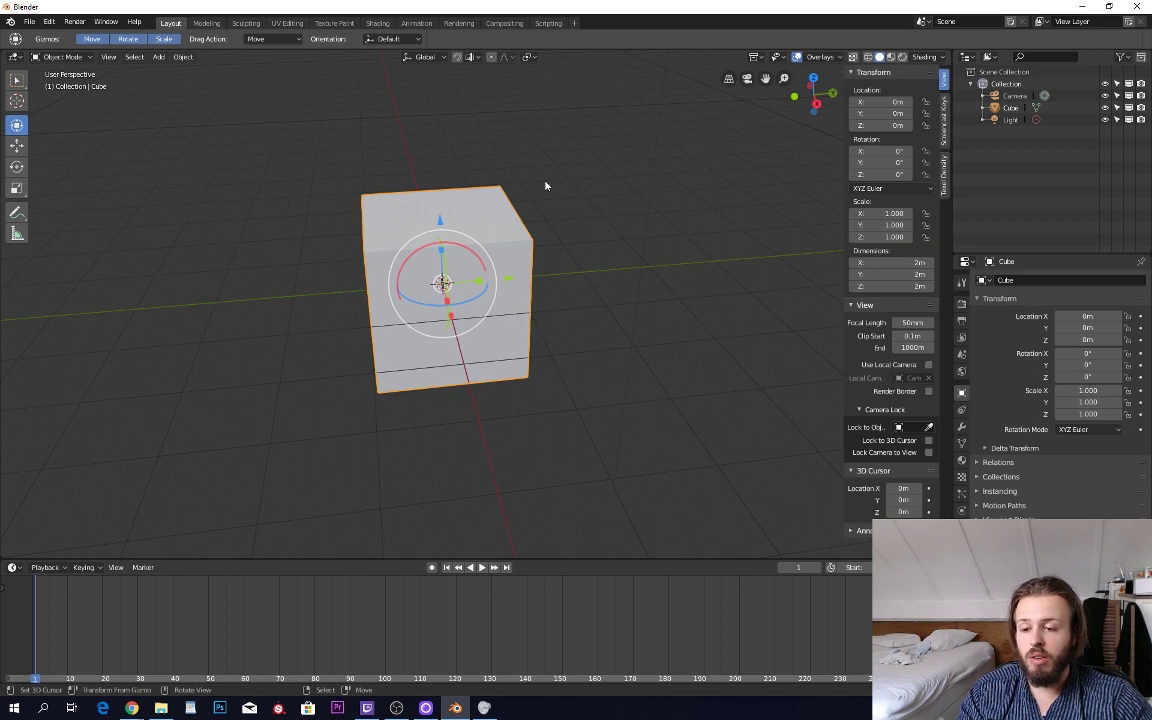
# - Try rotating the cube constrained to global X and Y, and once more with global Z locked, cancelling each rotation
pyautogui.press('r')
pyautogui.press('x')
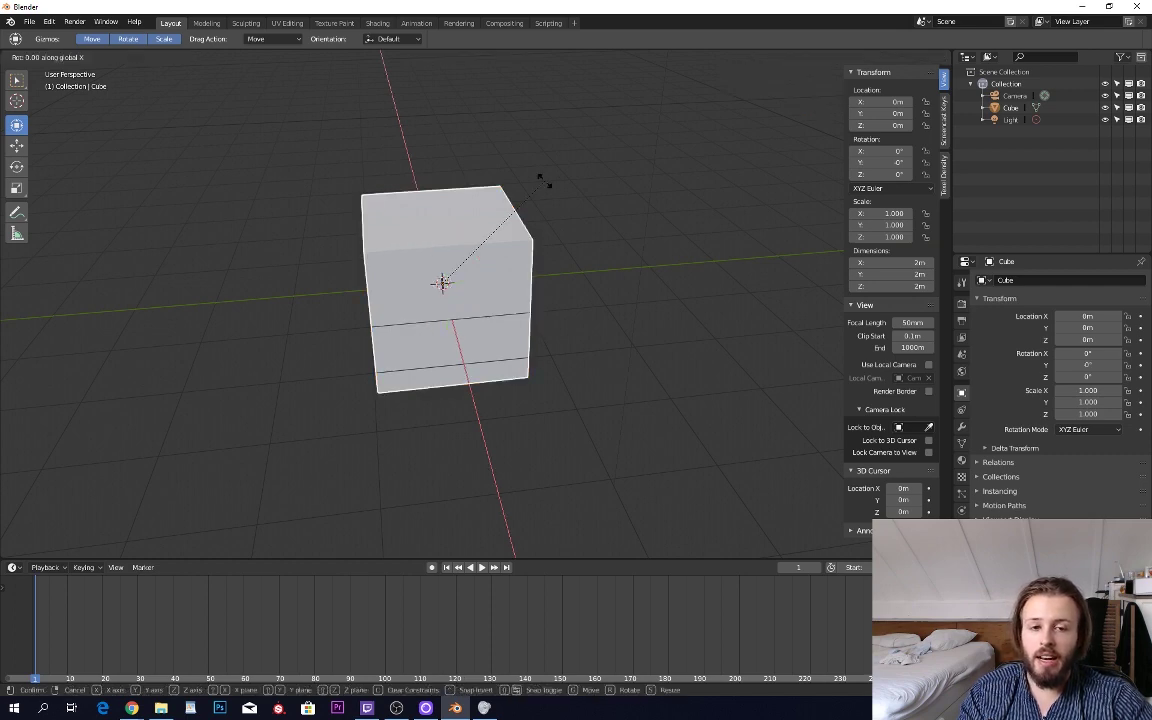
pyautogui.press('y')
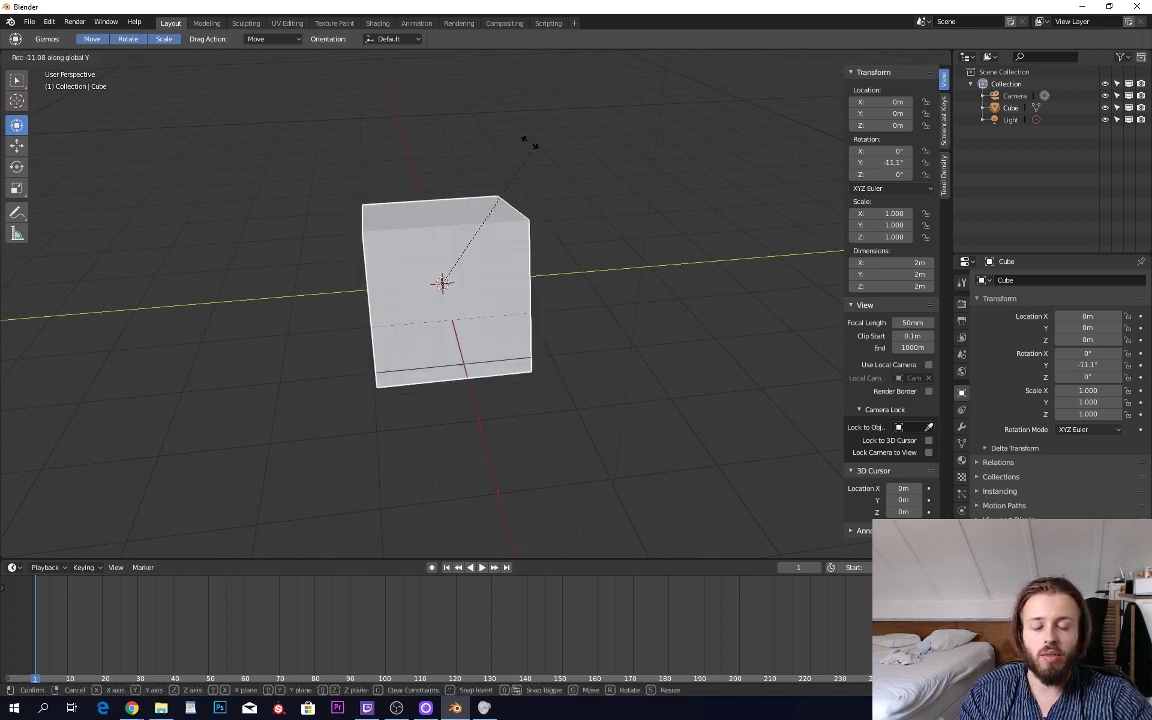
pyautogui.press('Escape')
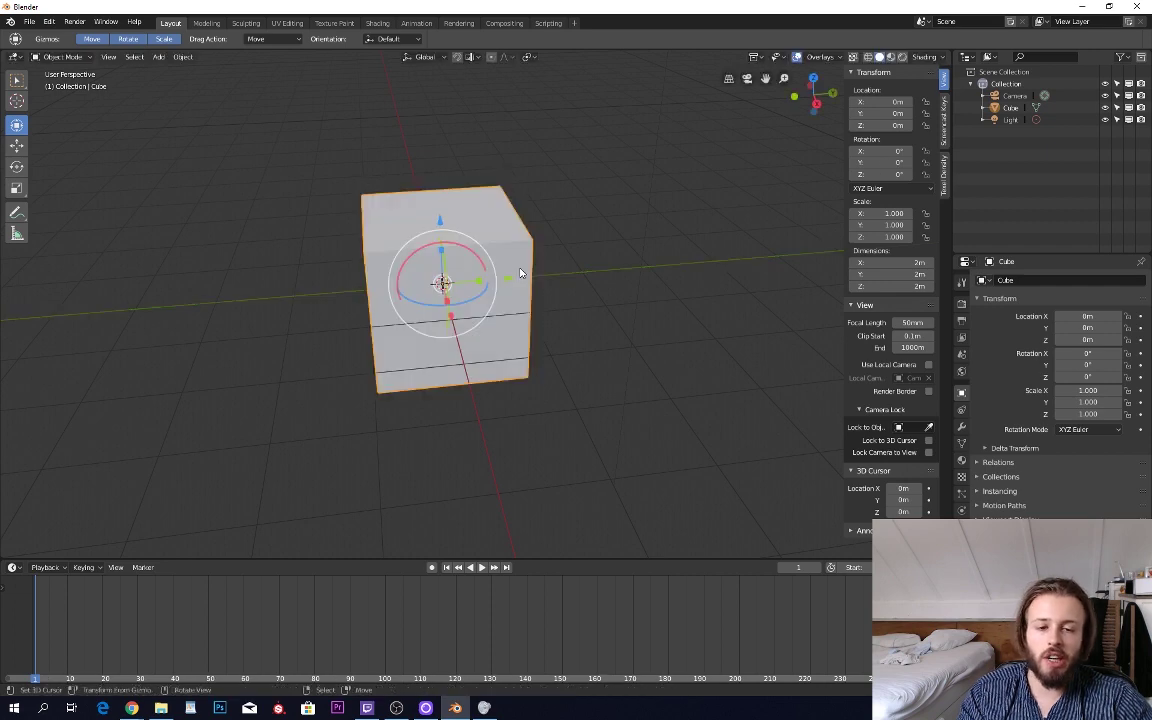
pyautogui.press('r')
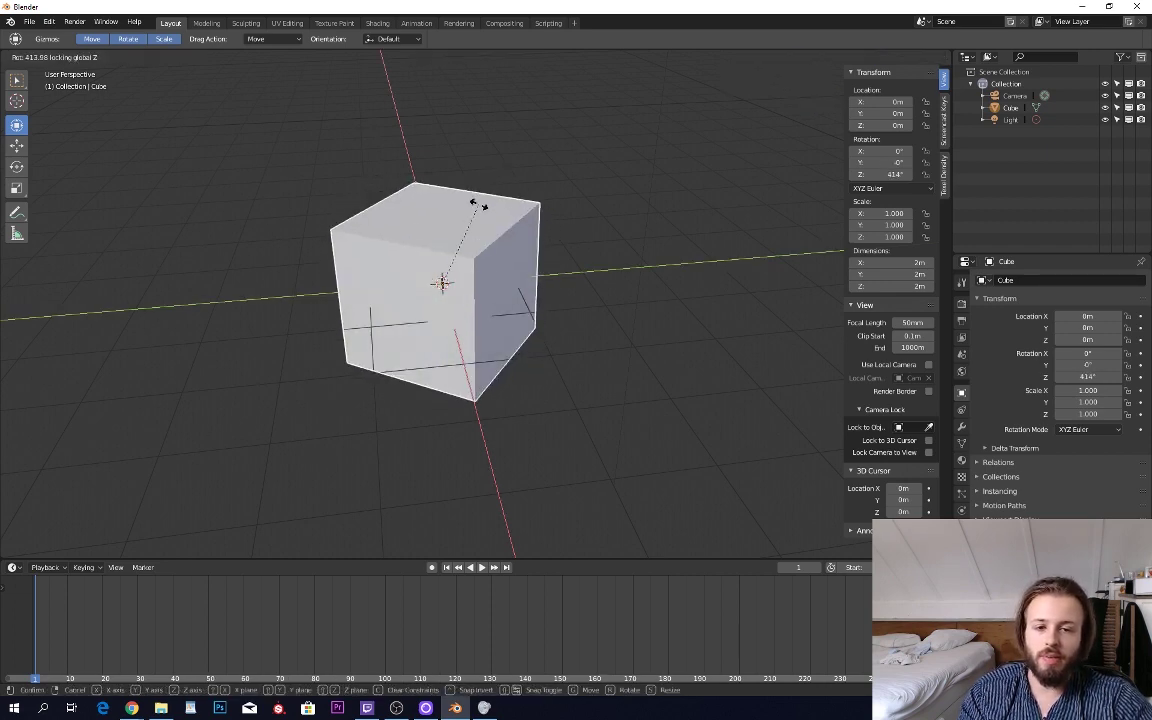
pyautogui.press('Escape')
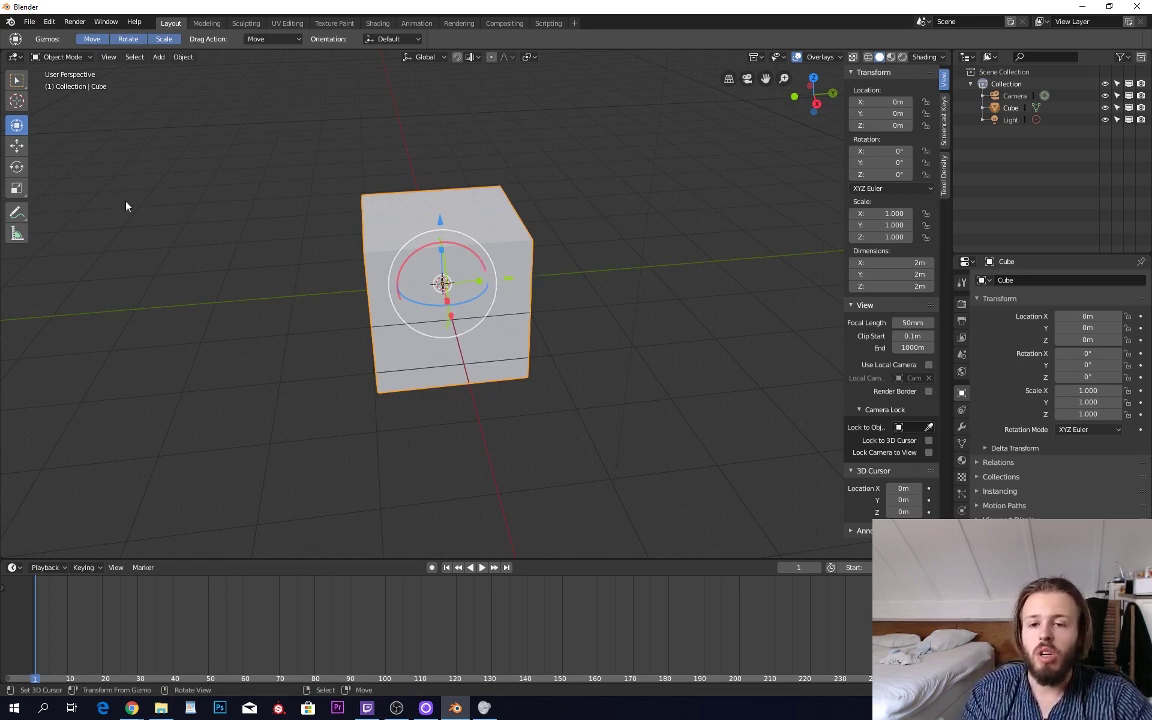
# - Activate the Scale tool, try stretching the cube along Y with its gizmo, and undo the scaling
pyautogui.click(17, 189)
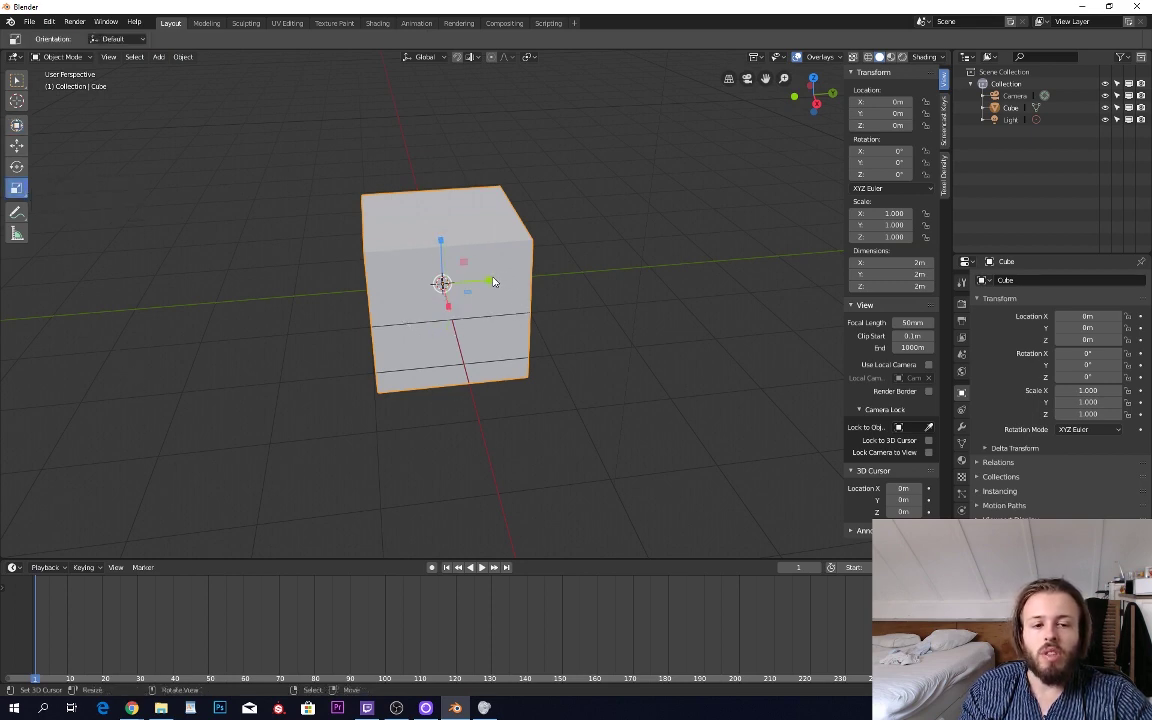
pyautogui.moveTo(492, 281); pyautogui.dragTo(714, 266)
pyautogui.scroll(-6, 680, 300)
pyautogui.moveTo(612, 334); pyautogui.dragTo(574, 317, button='middle')
pyautogui.hotkey('ctrl', 'z')
pyautogui.scroll(5, 600, 348)
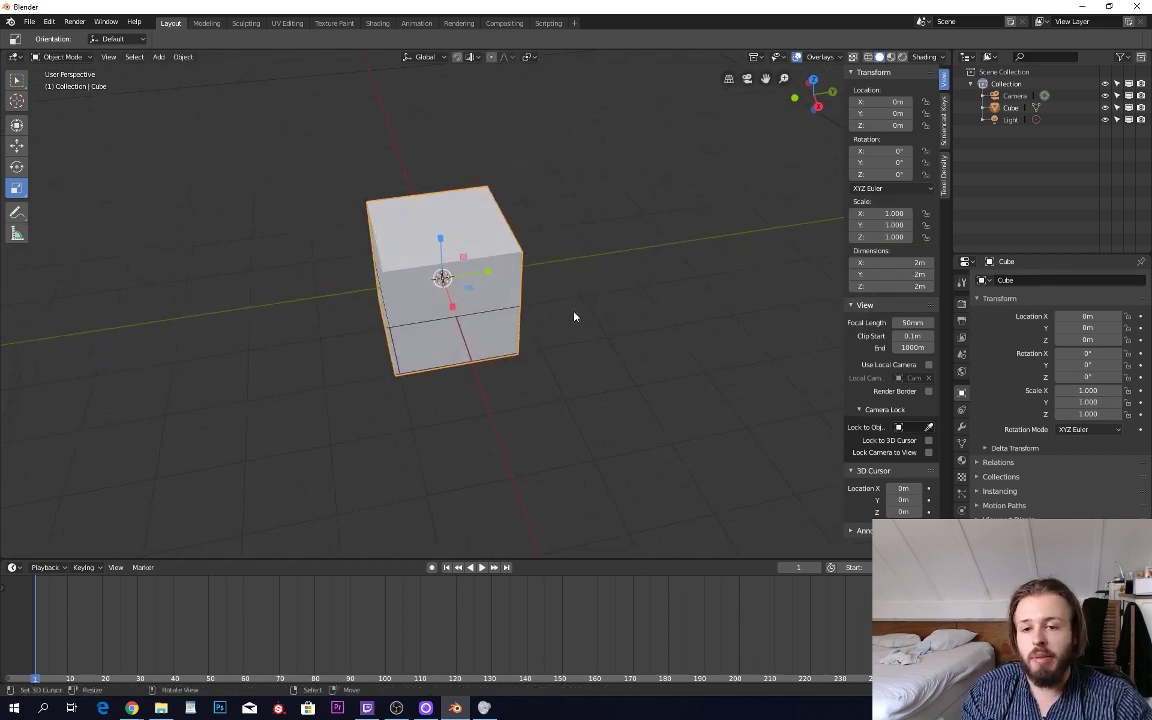
# - Switch briefly to the Move tool and return to Scale, try scaling the cube uniformly to about 2.19, and cancel
pyautogui.click(26, 147)
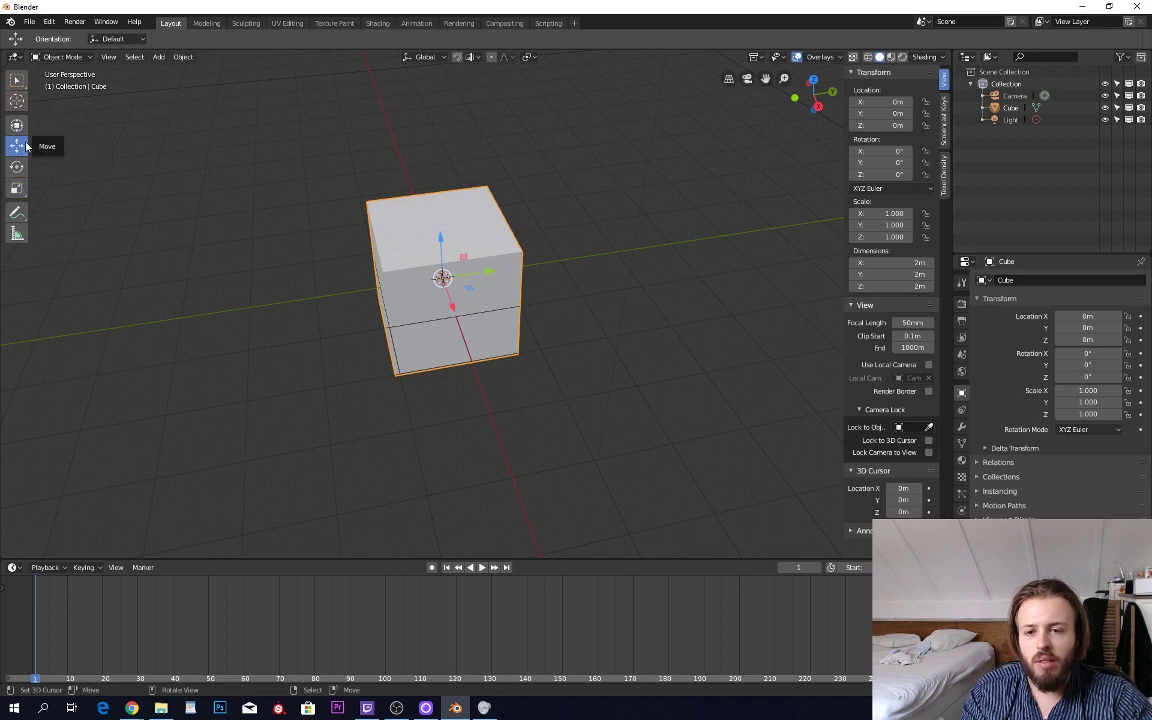
pyautogui.click(17, 188)
pyautogui.moveTo(571, 255); pyautogui.dragTo(560, 247, button='middle')
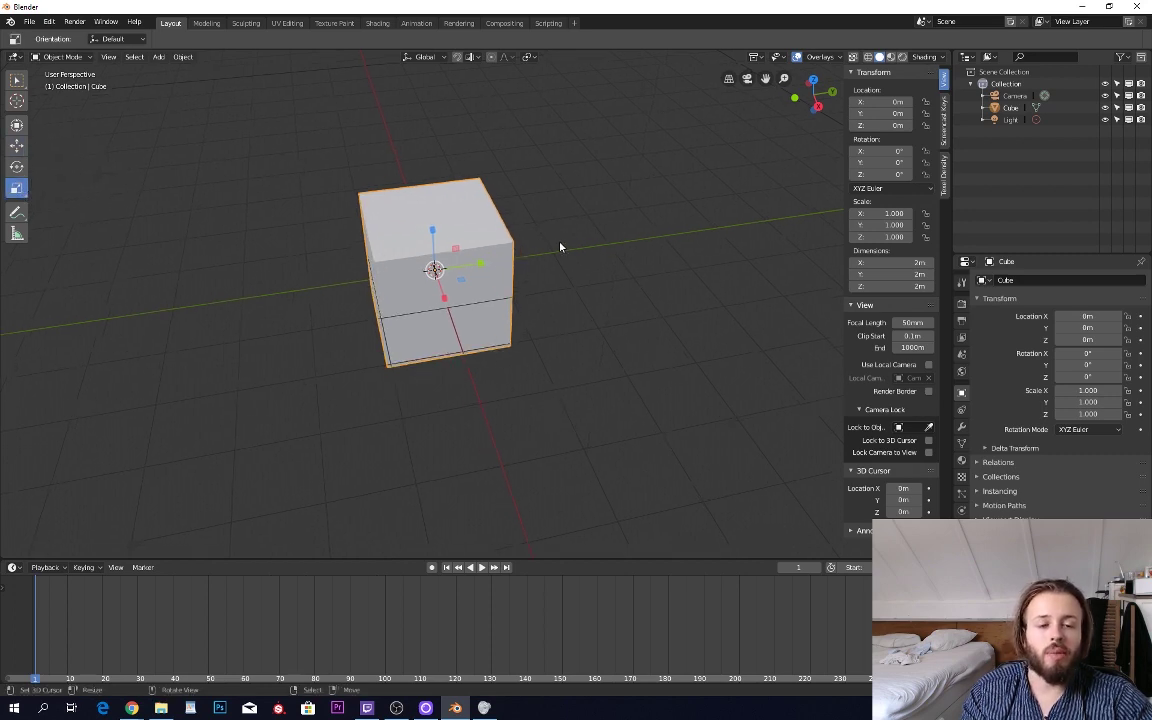
pyautogui.press('s')
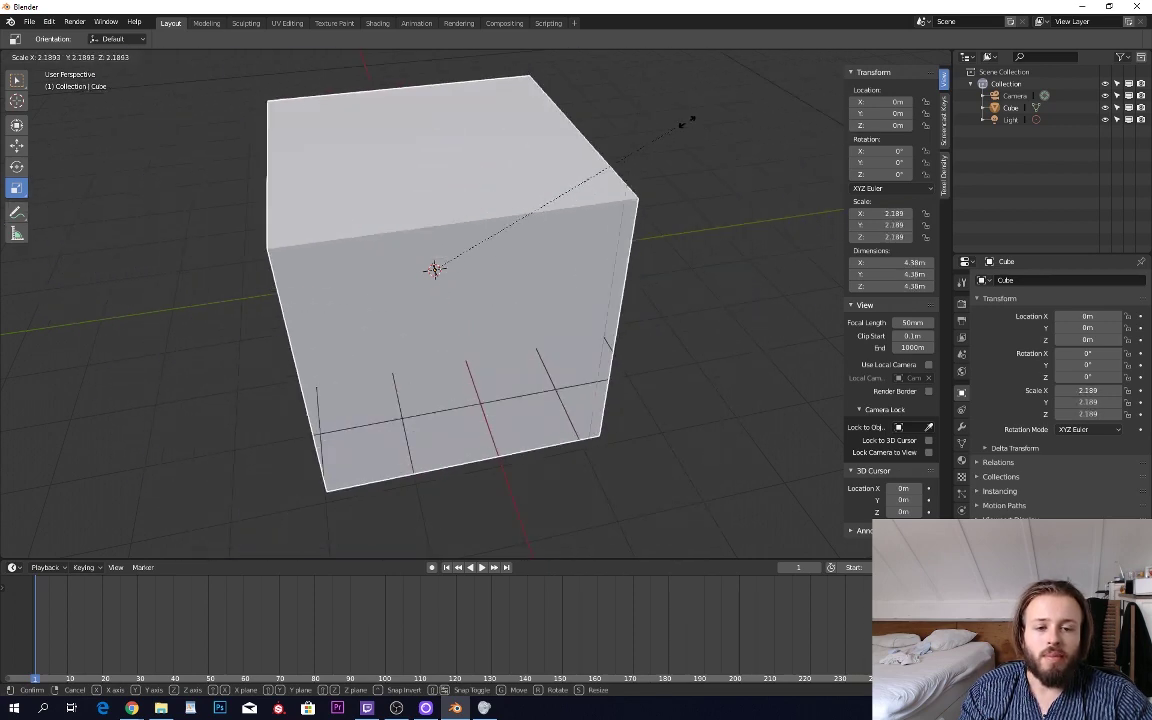
pyautogui.press('Escape')
# - Try scaling the cube along the global X, Y and Z axes in turn, and cancel the scaling
pyautogui.scroll(-2, 582, 218)
pyautogui.moveTo(501, 267); pyautogui.dragTo(507, 249, button='middle')
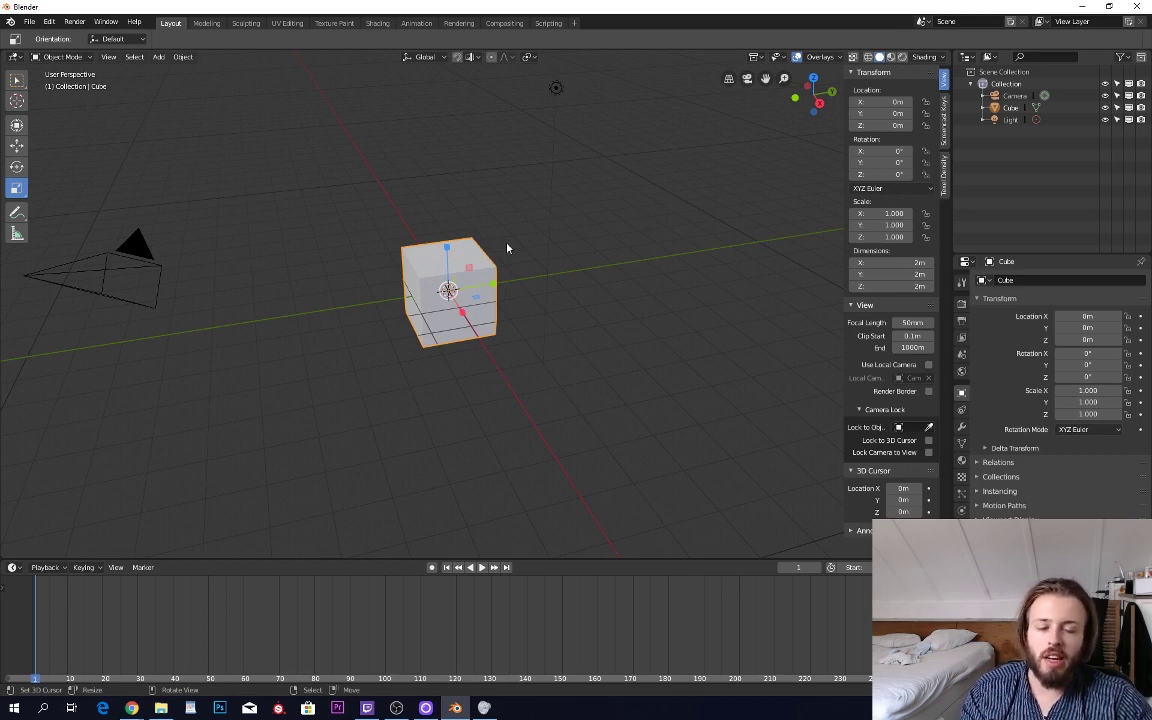
pyautogui.press('s')
pyautogui.press('x')
pyautogui.press('y')
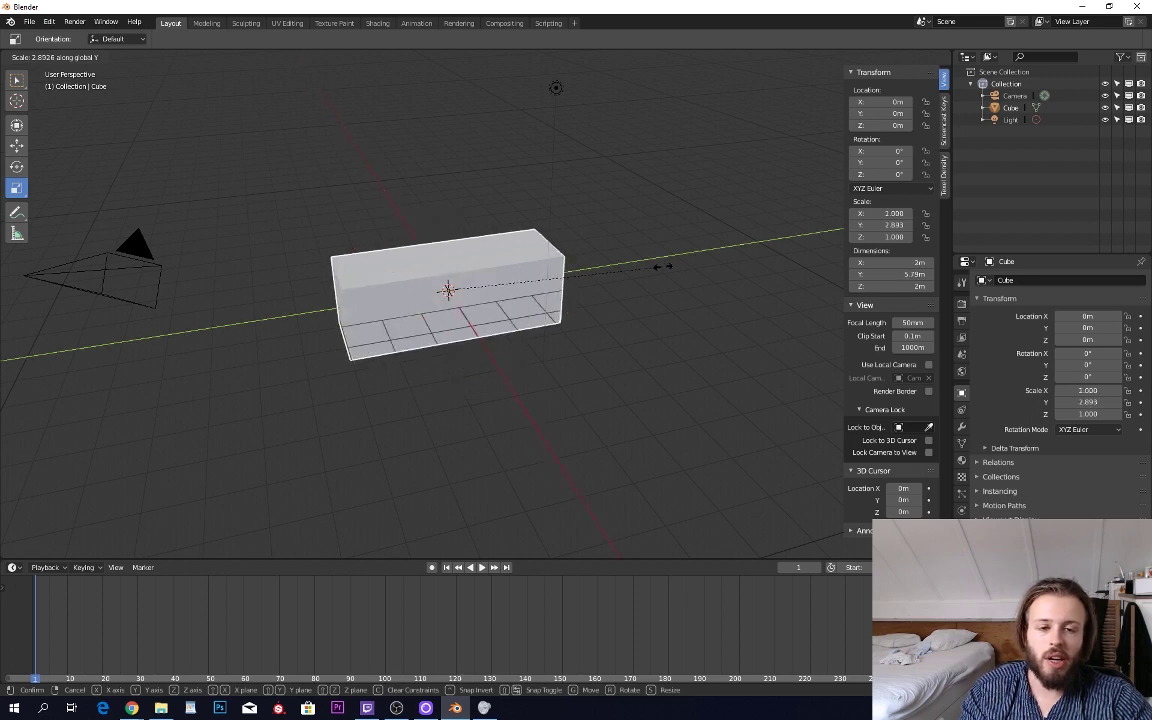
pyautogui.press('z')
pyautogui.press('Escape')
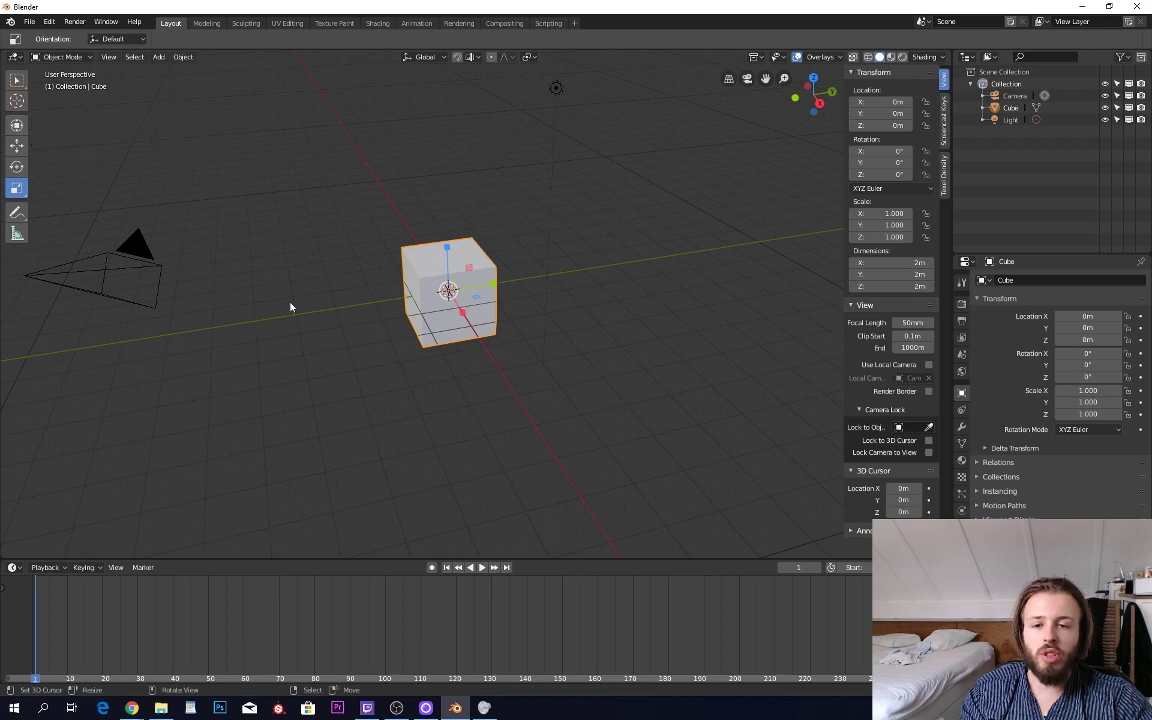
# - Try the free Grab, Rotate and Scale operations on the cube one after another, cancelling each
pyautogui.press('g')
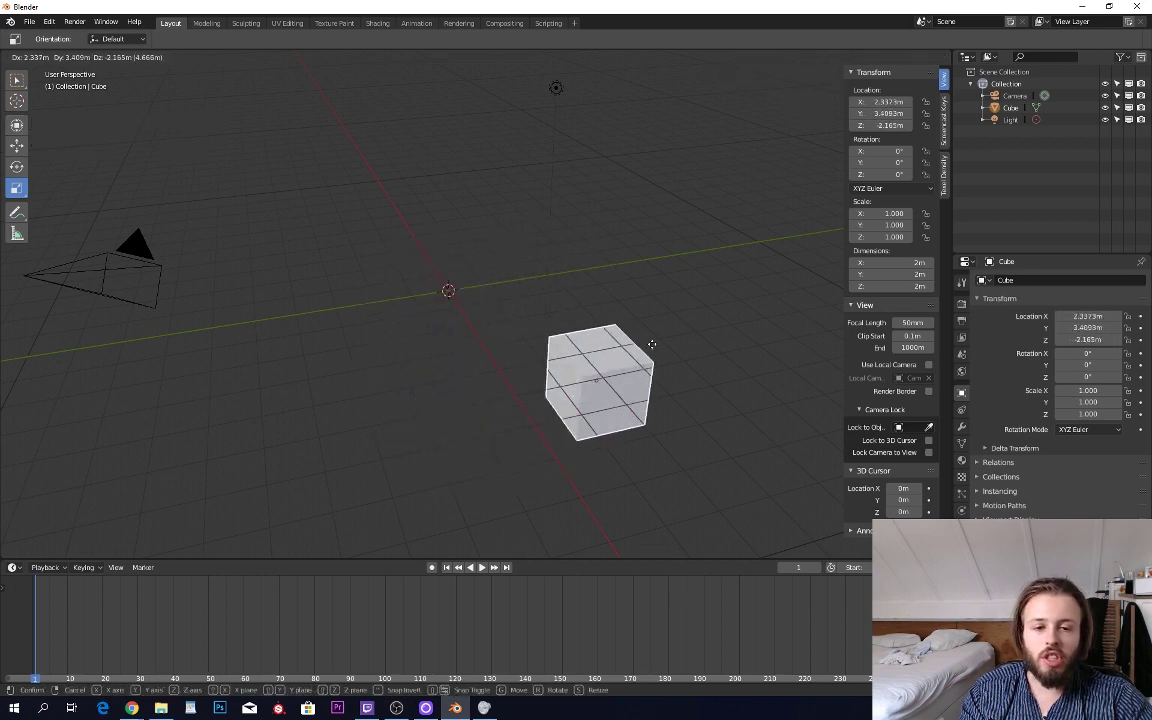
pyautogui.press('Escape')
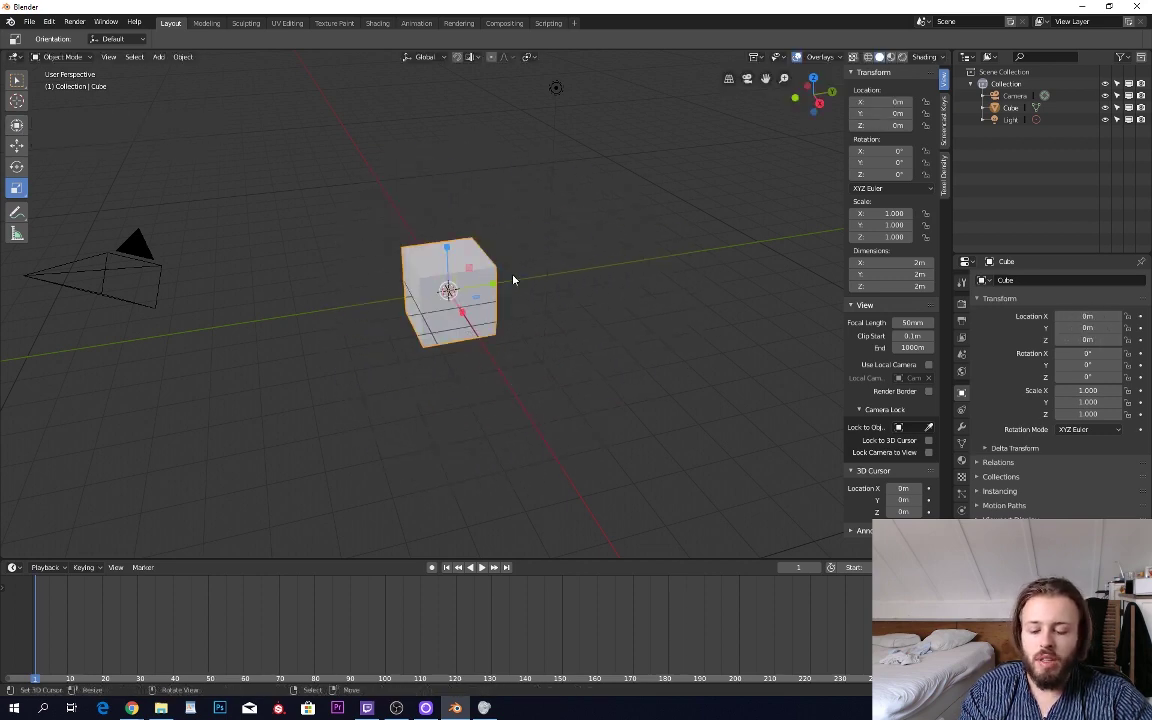
pyautogui.press('r')
pyautogui.press('Escape')
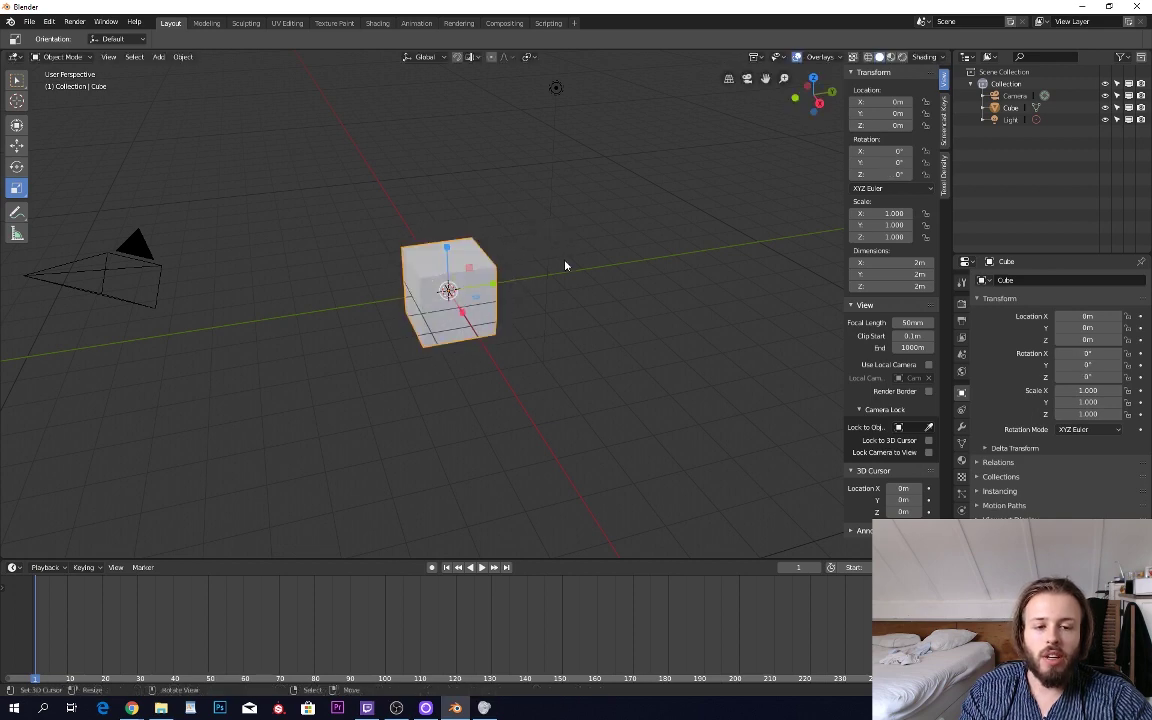
pyautogui.press('s')
pyautogui.press('Escape')
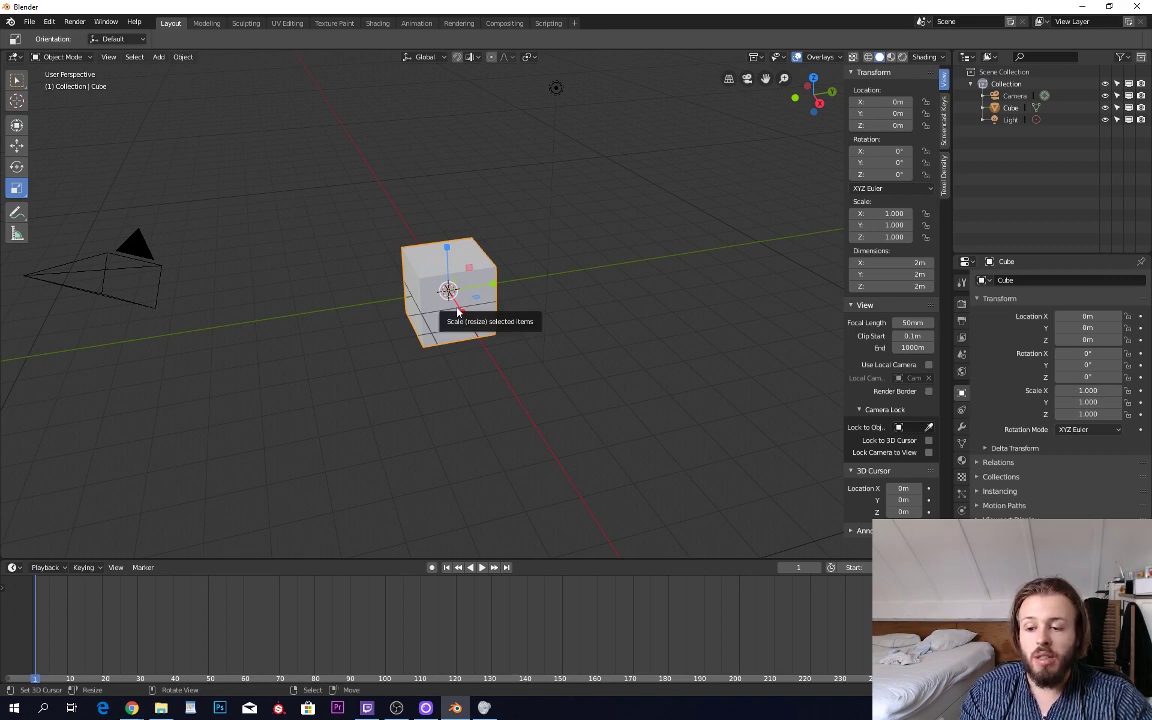
# - Open the Add menu to view the object types it offers, and close it without adding anything
pyautogui.hotkey('shift', 'a')
pyautogui.moveTo(463, 317)
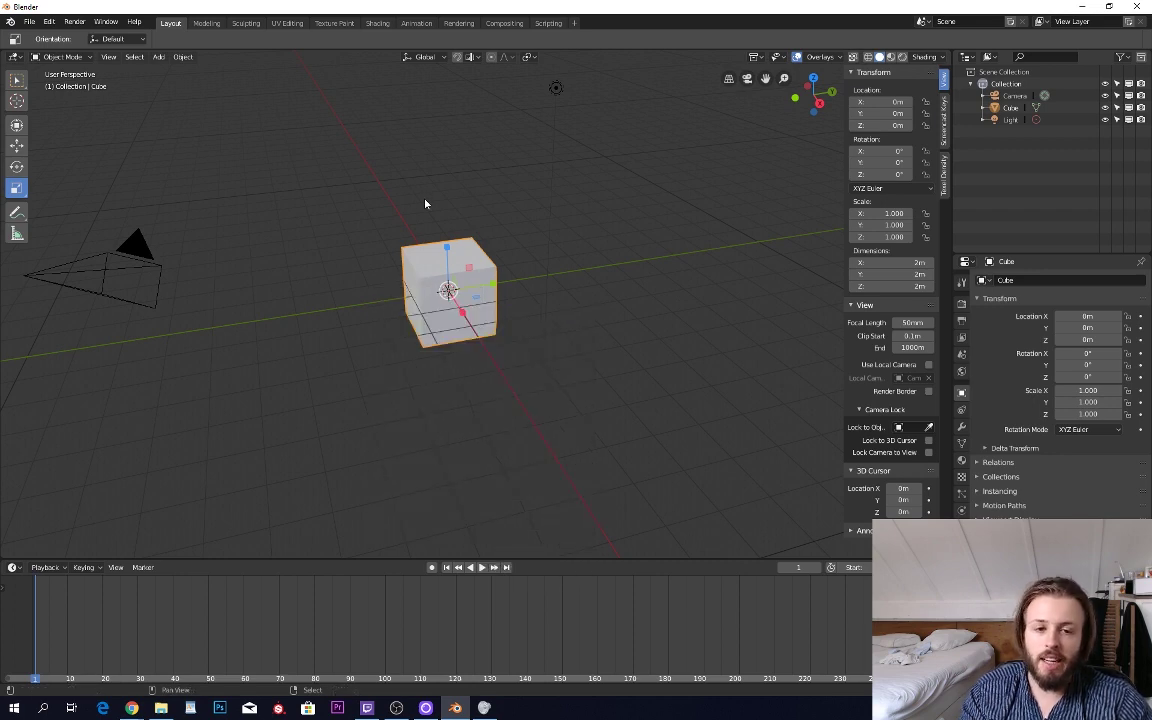
pyautogui.hotkey('shift', 'a')
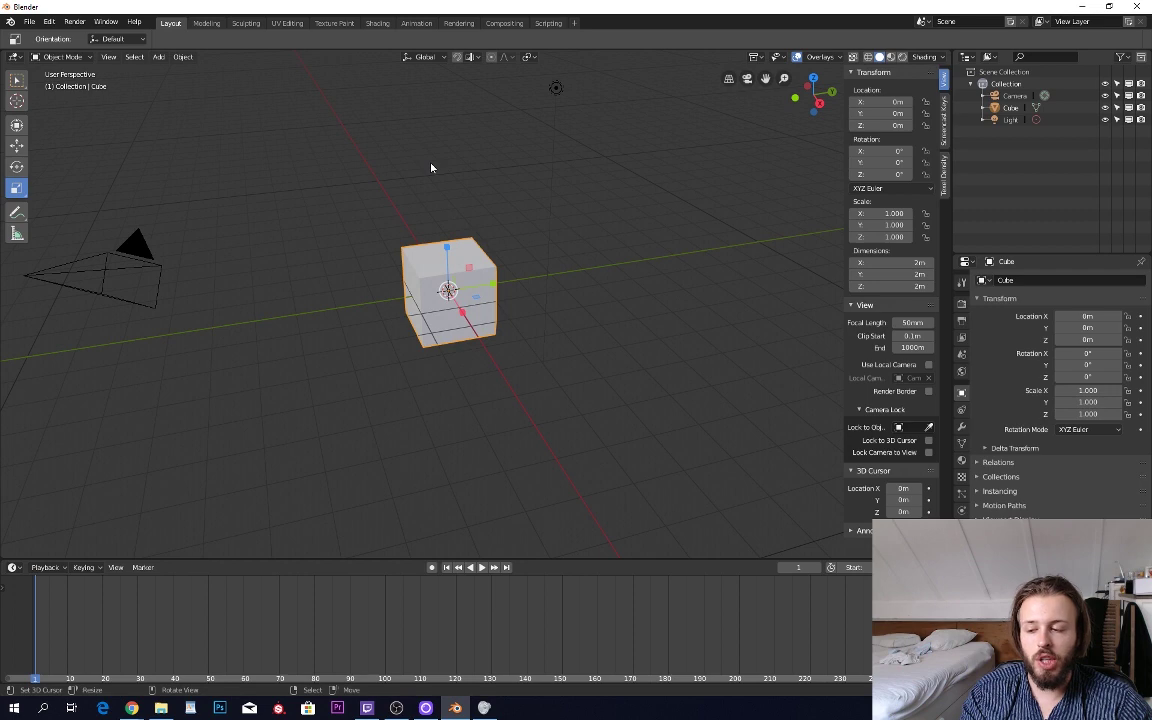
# - Search the commands for "add", browse the matching entries, and clear the search
pyautogui.press('F3')
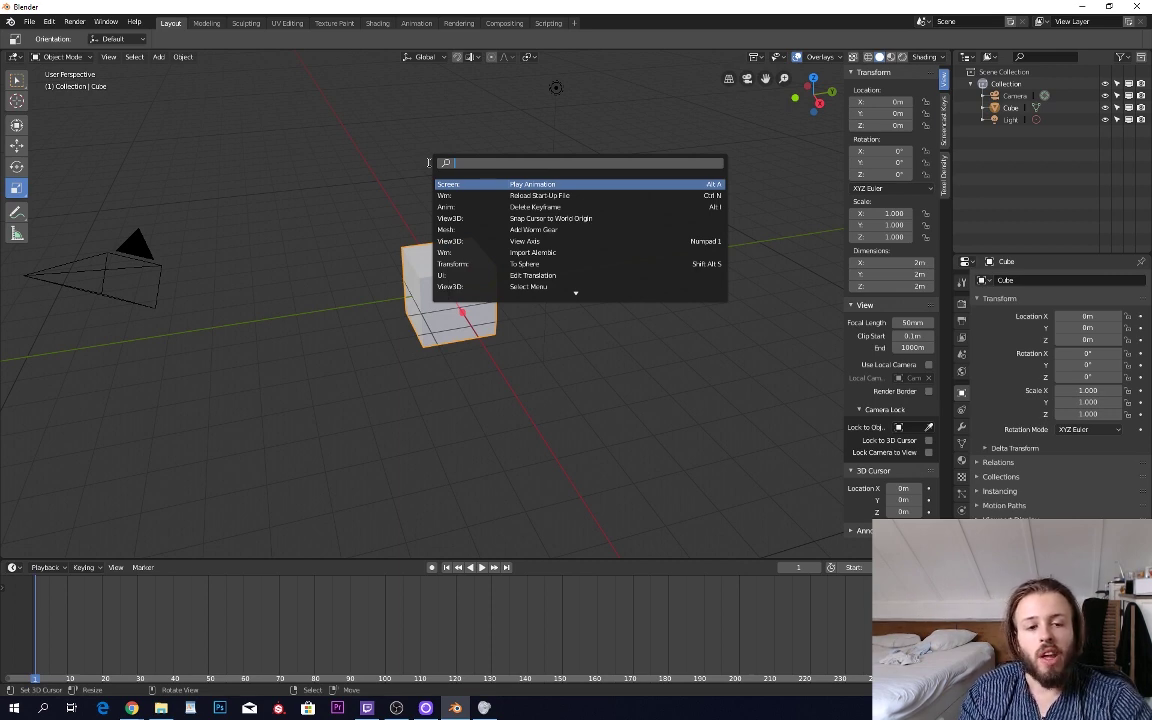
pyautogui.write('add')
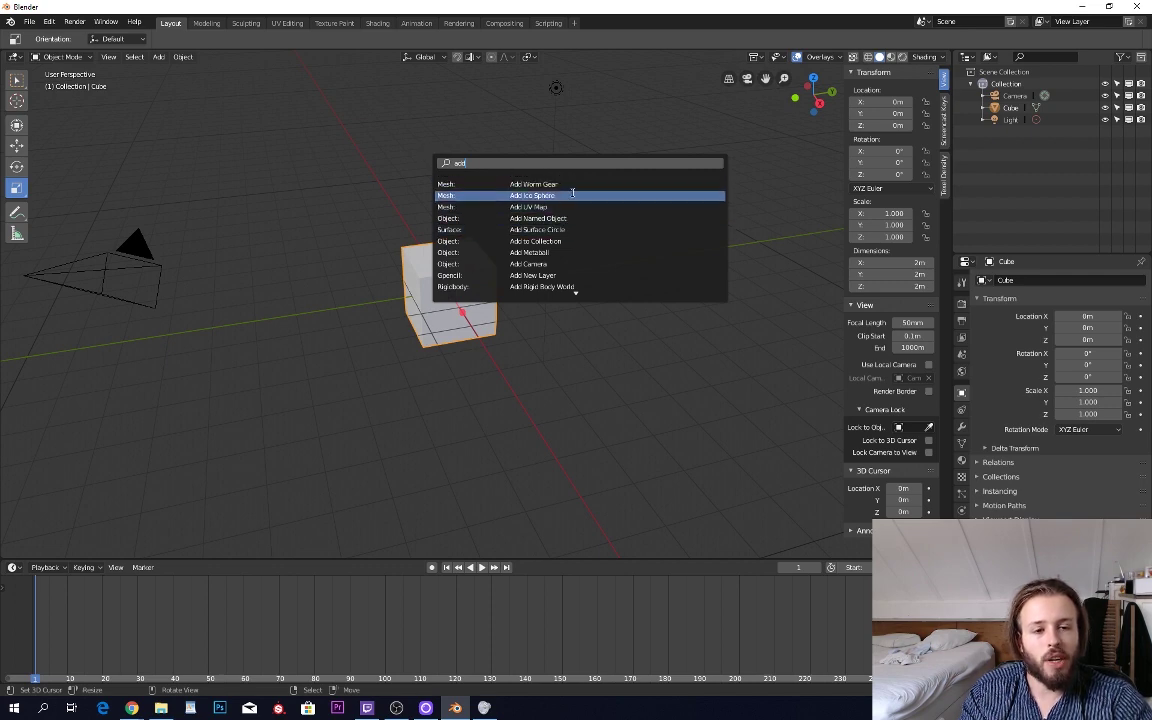
pyautogui.scroll(-4, 529, 255)
pyautogui.scroll(-20, 529, 255)
pyautogui.scroll(15, 538, 244)
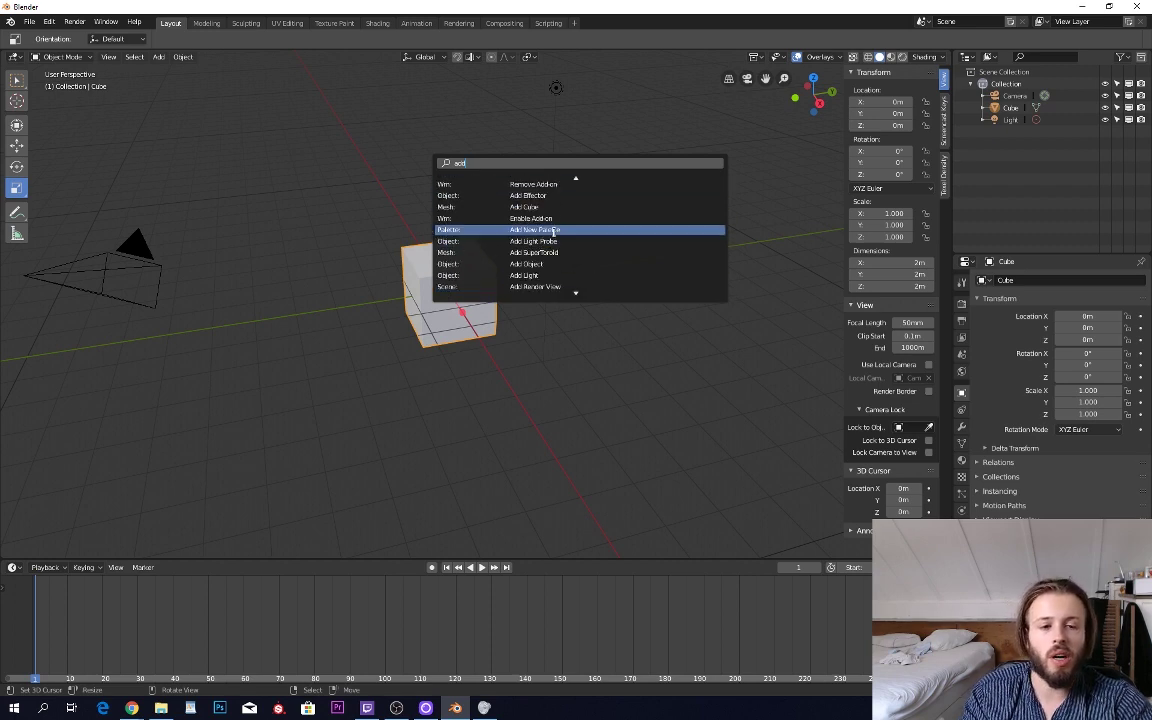
pyautogui.press('BackSpace')
pyautogui.press('BackSpace')
pyautogui.press('BackSpace')
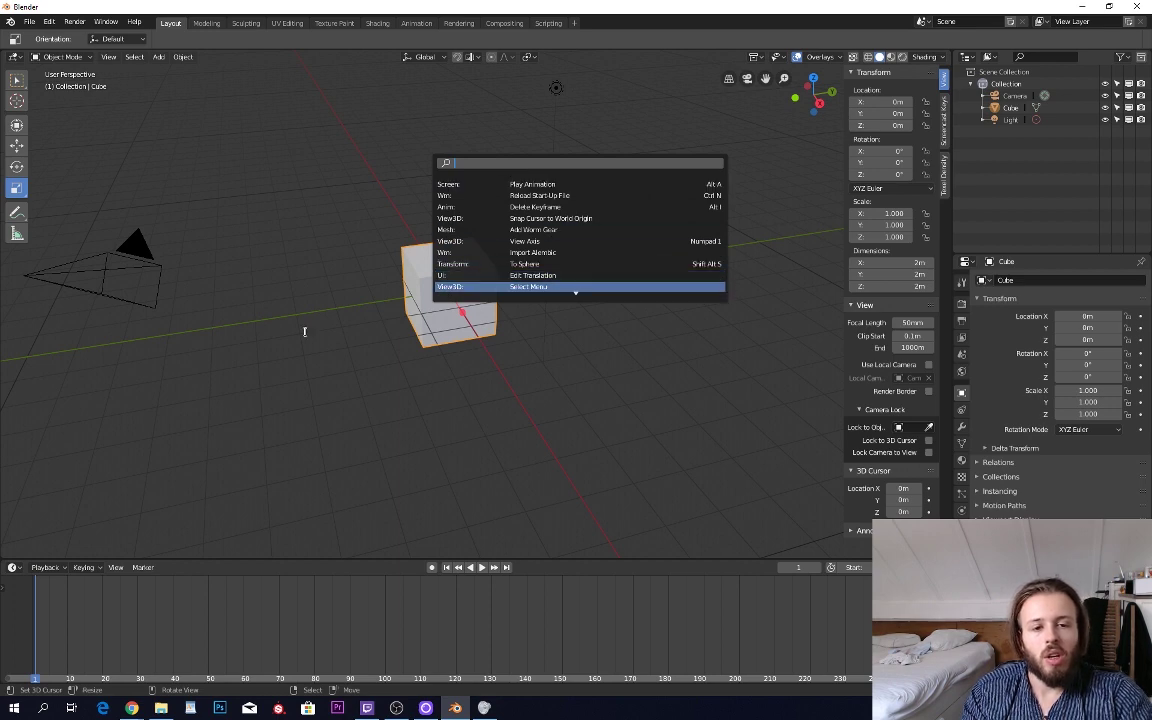
# - Add a cone mesh at the 3D cursor in the world origin, cancelling a trial move along Z
pyautogui.hotkey('shift', 'a')
pyautogui.moveTo(429, 279)
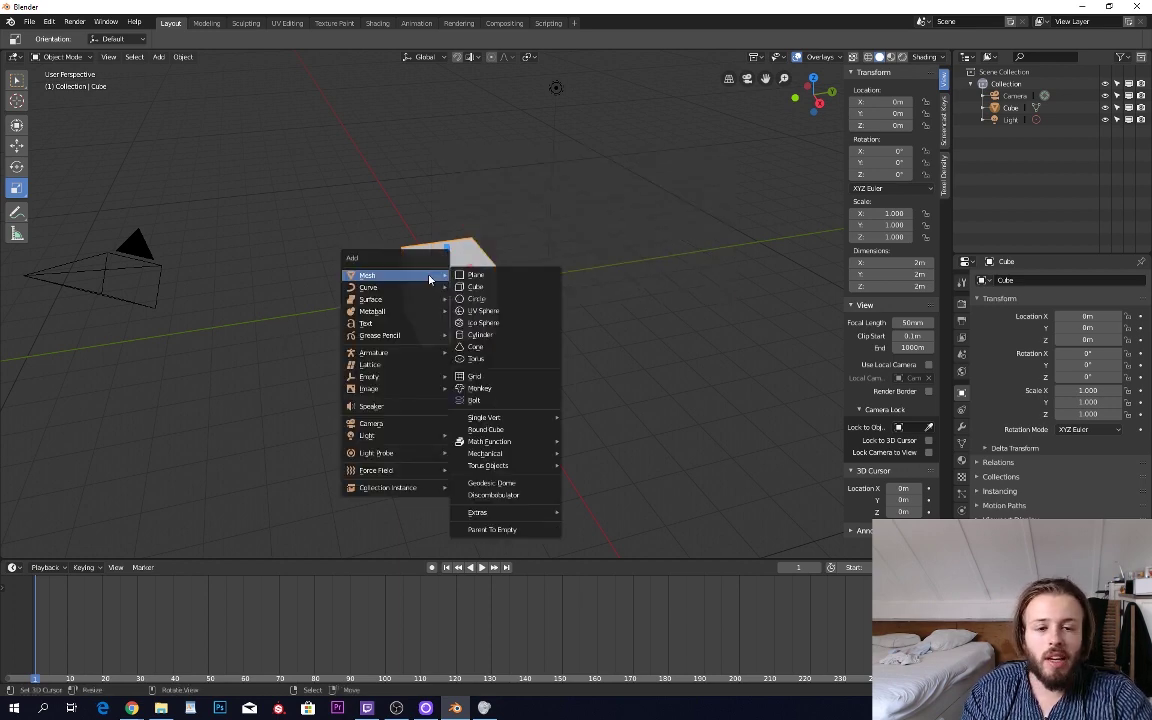
pyautogui.click(495, 347)
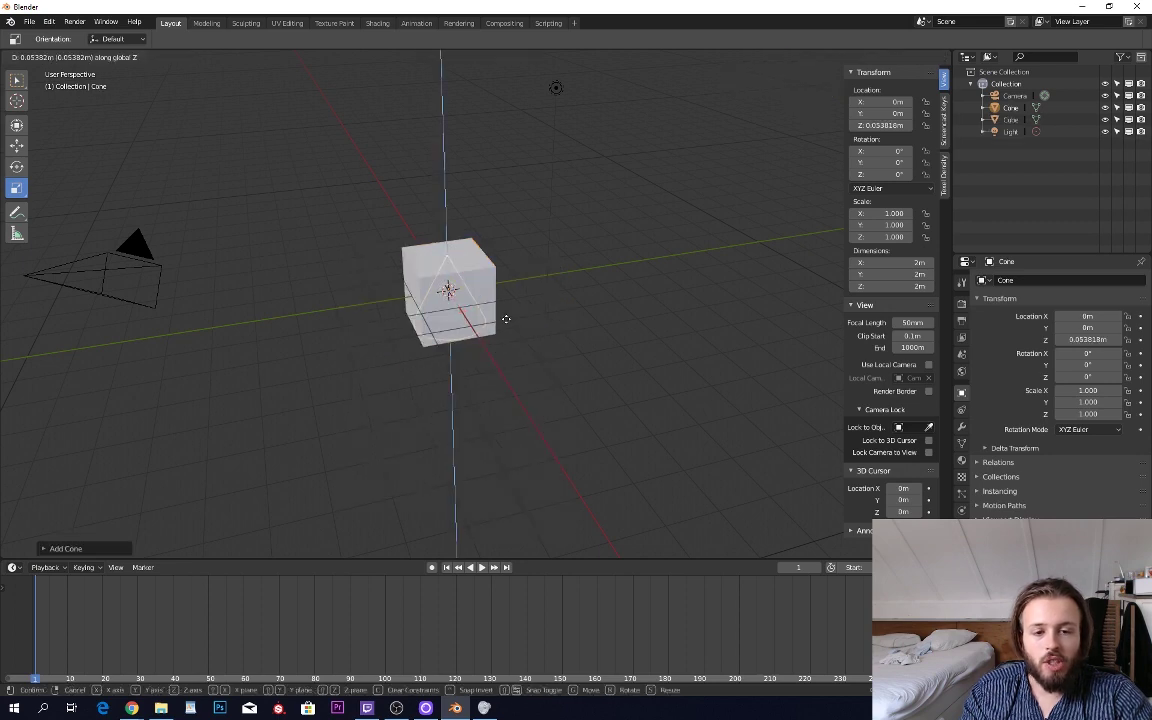
pyautogui.moveTo(456, 294); pyautogui.dragTo(490, 262, button='middle')
pyautogui.scroll(5, 439, 341)
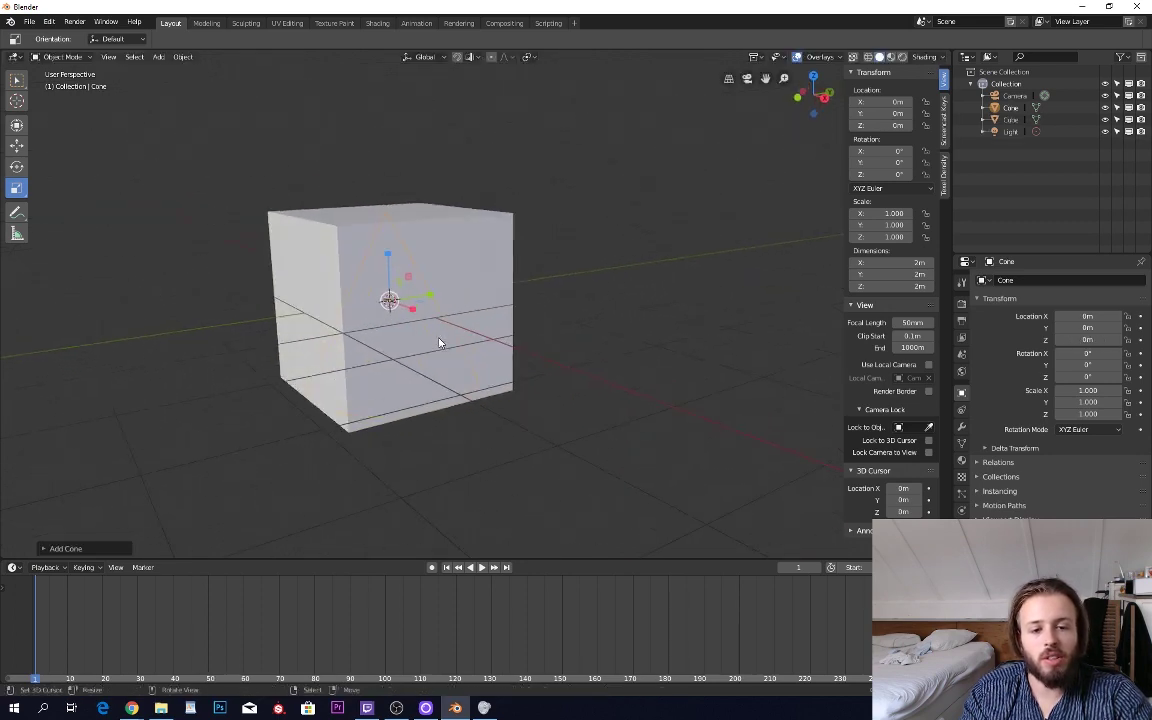
pyautogui.scroll(-4, 400, 320)
# - Move the cone up along the global Z axis by about 2.16 m so it sits on top of the cube
pyautogui.press('g')
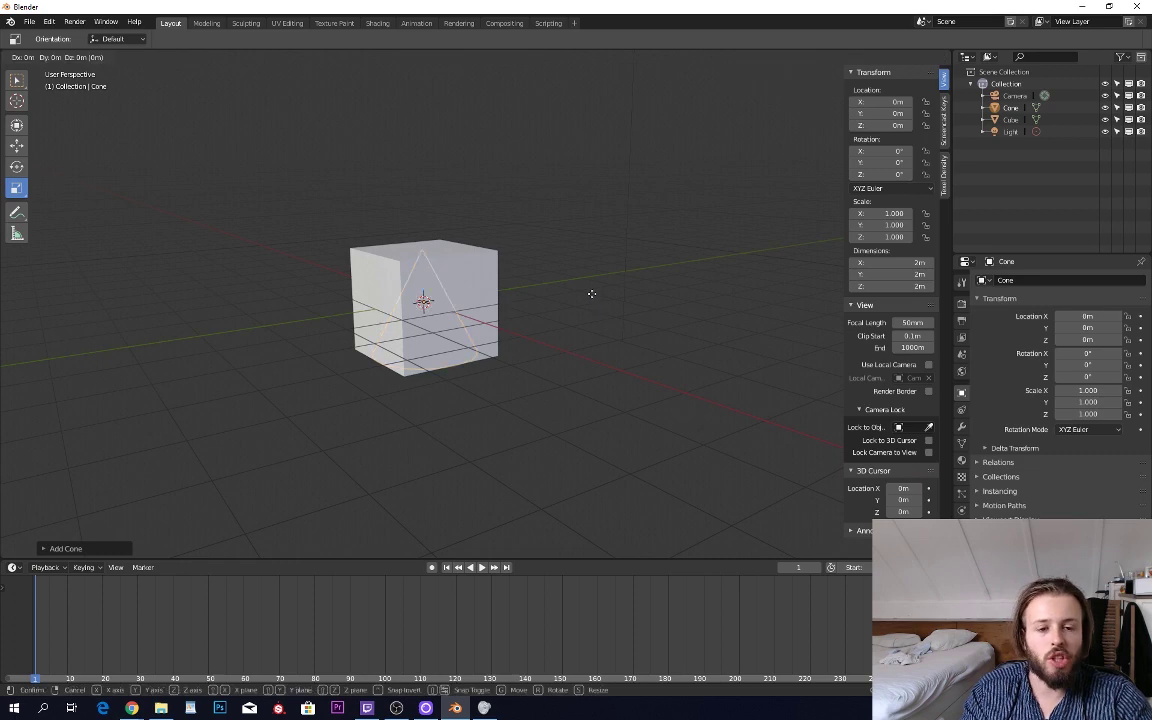
pyautogui.press('z')
pyautogui.click(560, 185)
pyautogui.moveTo(589, 200); pyautogui.dragTo(535, 239, button='middle')
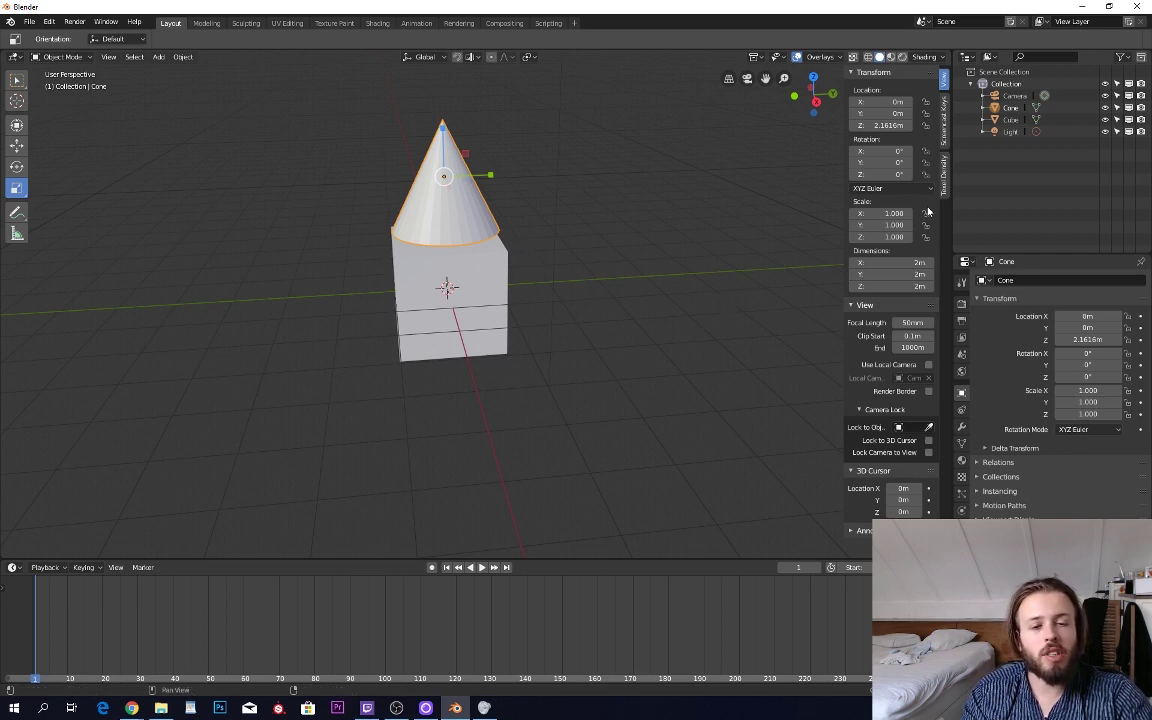
# - Alternate the selection between the cube and the cone in the scene hierarchy, ending with the cube selected
pyautogui.click(1012, 119)
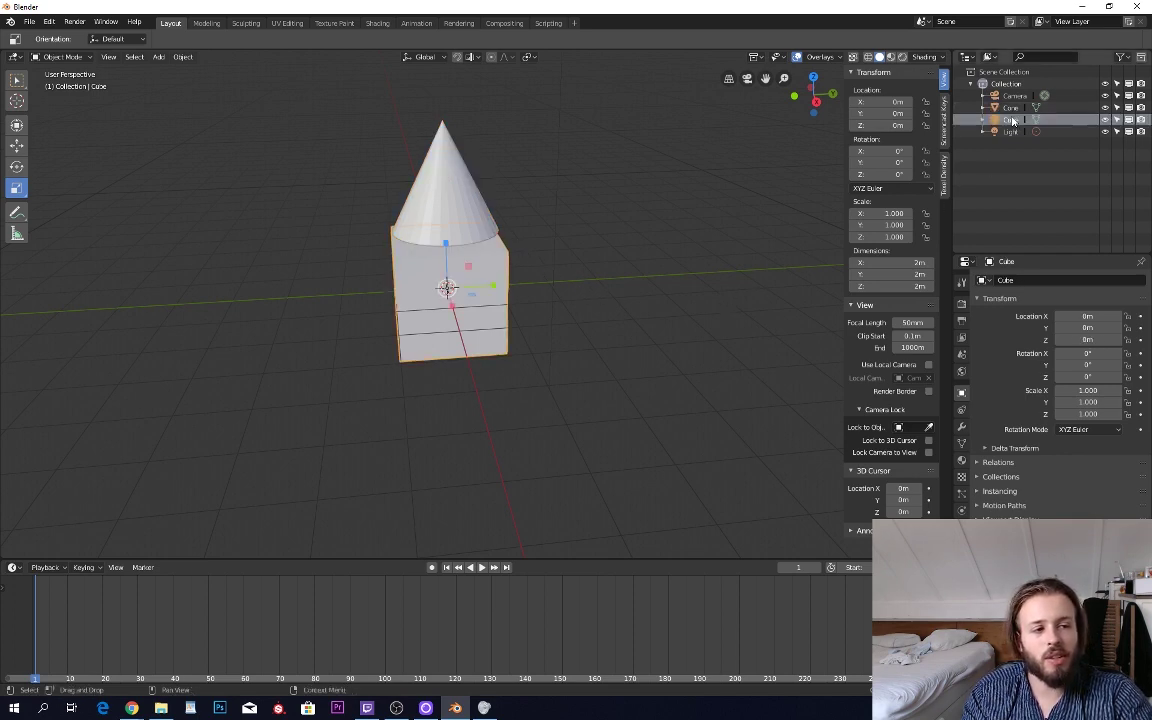
pyautogui.click(1010, 106)
pyautogui.click(1012, 119)
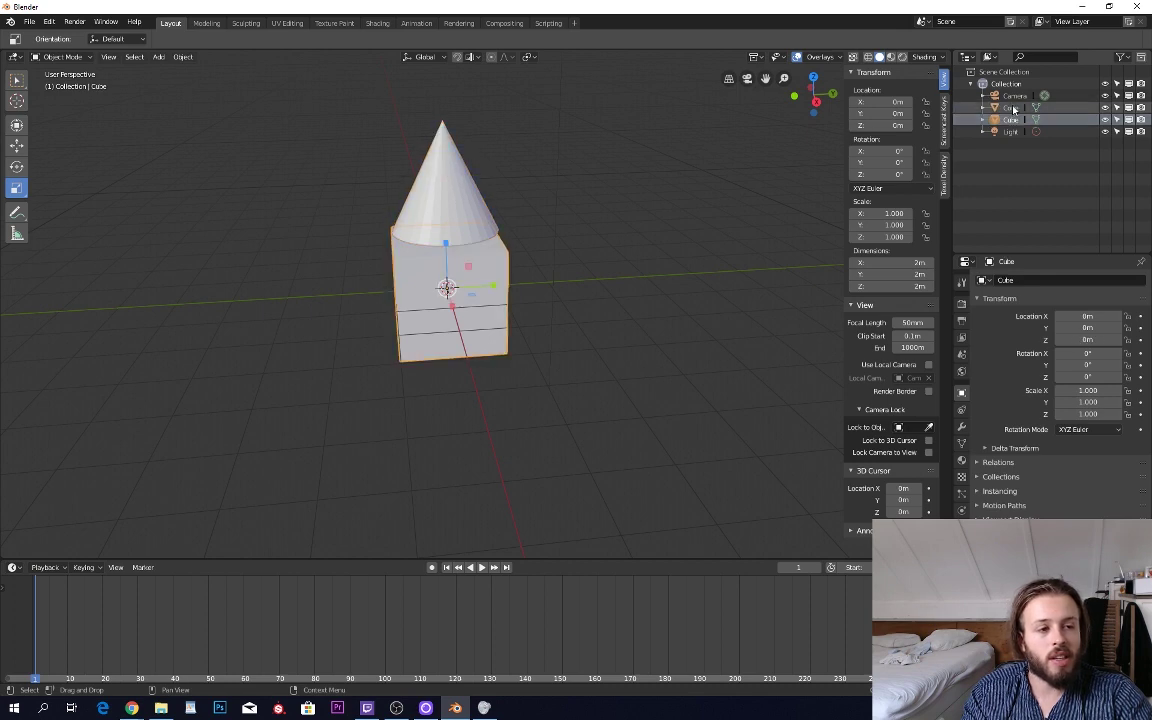
# - Switch the selection back and forth between the cone and the cube in the scene hierarchy, ending with the cone selected
pyautogui.click(1010, 106)
pyautogui.click(1013, 120)
pyautogui.click(1012, 108)
pyautogui.click(1013, 120)
pyautogui.click(1012, 108)
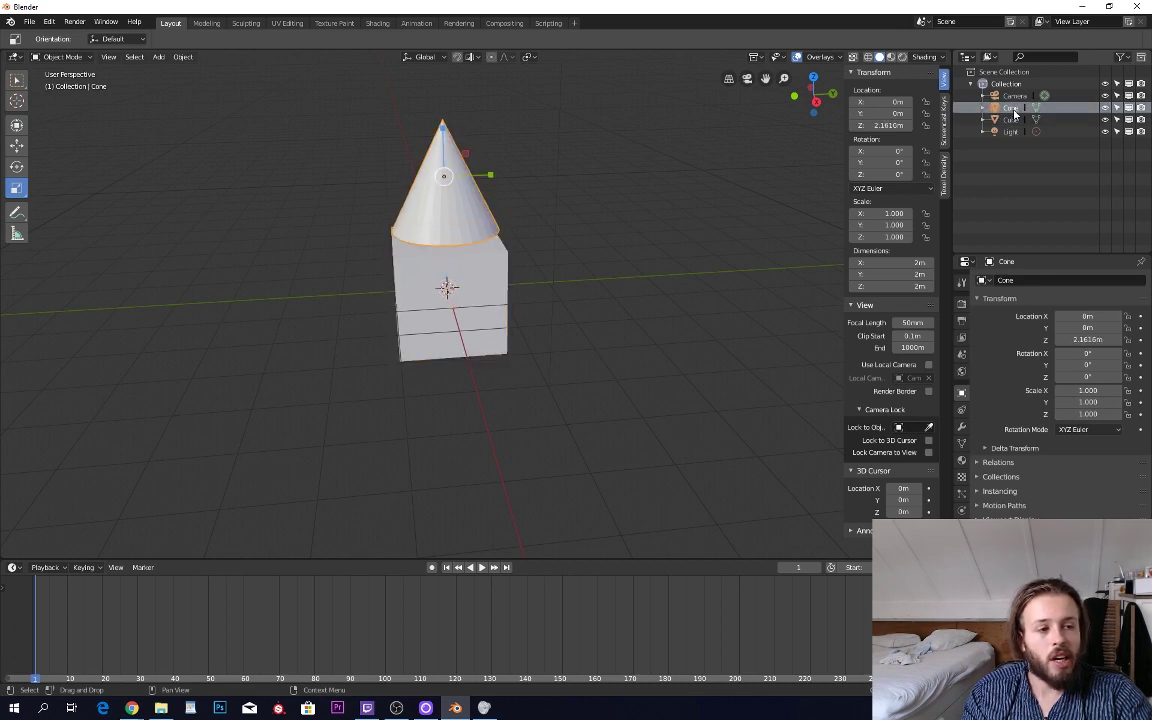
# - Hide the cone in the viewport and show it again, and toggle whether it can be selected
pyautogui.click(1106, 107)
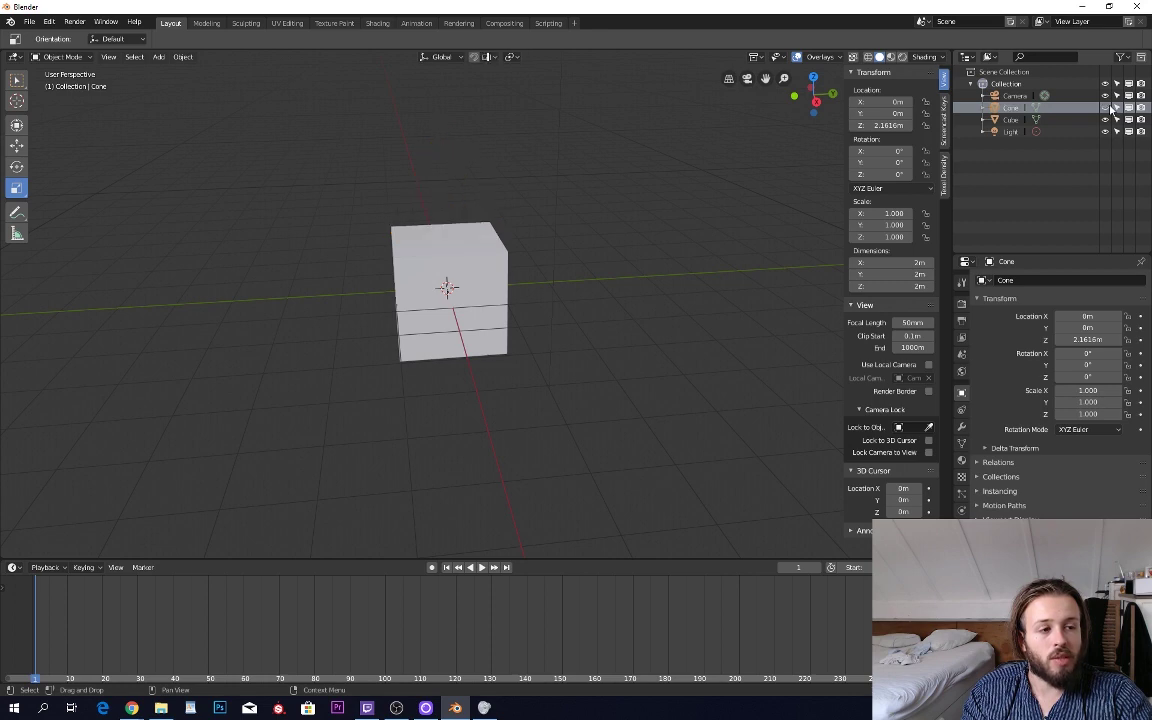
pyautogui.click(1107, 108)
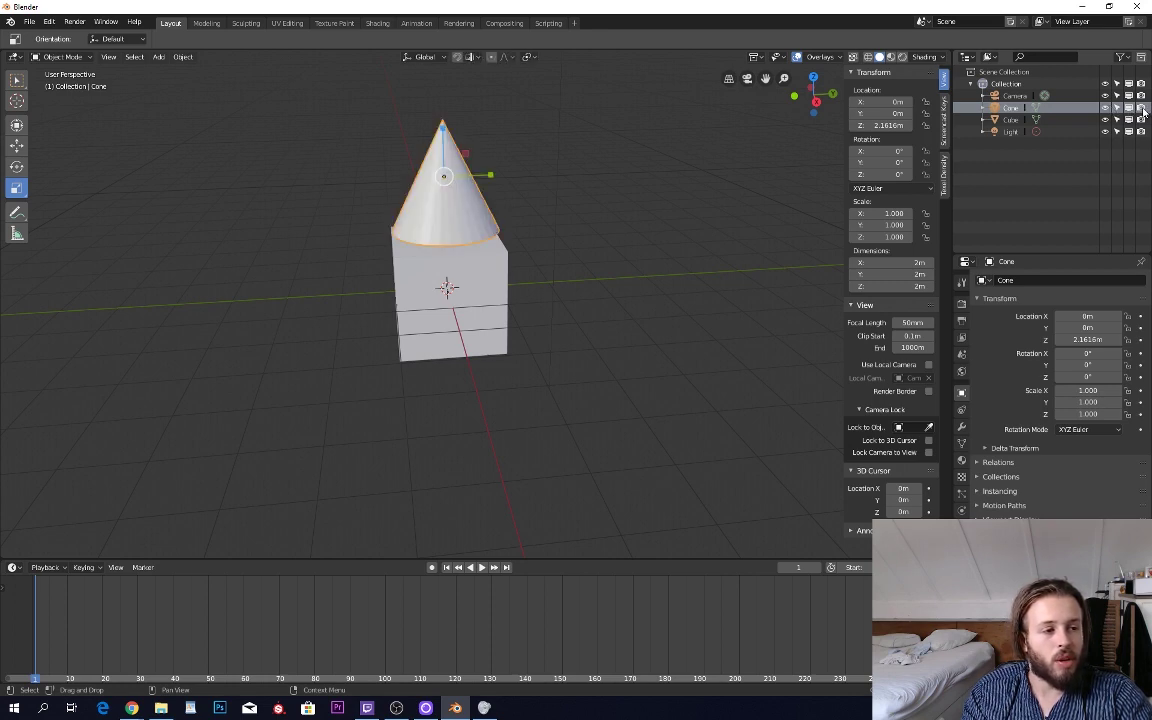
pyautogui.click(1118, 108)
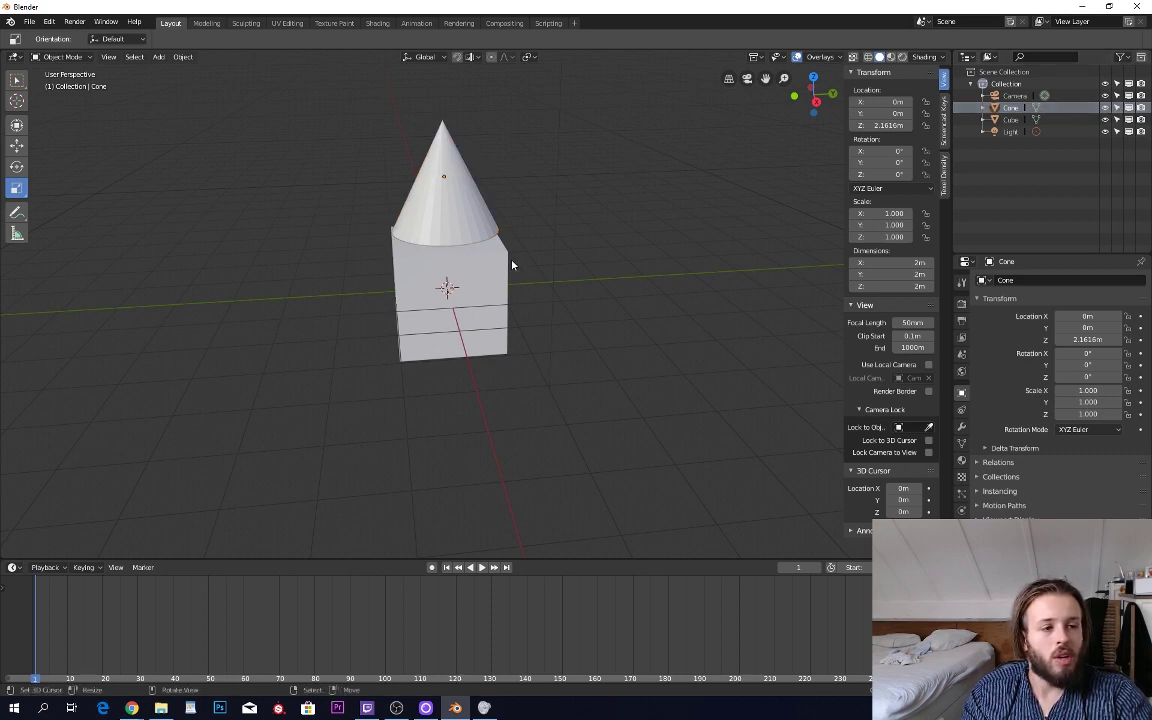
# - Select all objects in the scene, activate the box selection tool, and clear the selection
pyautogui.scroll(-5, 511, 264)
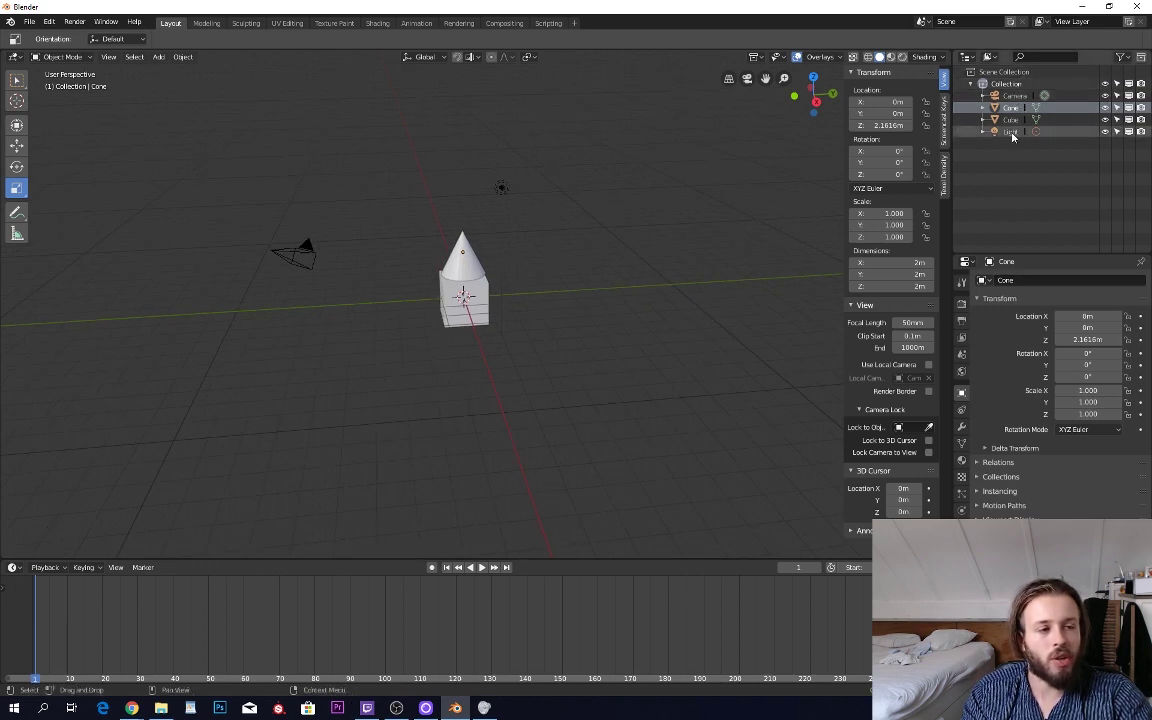
pyautogui.press('a')
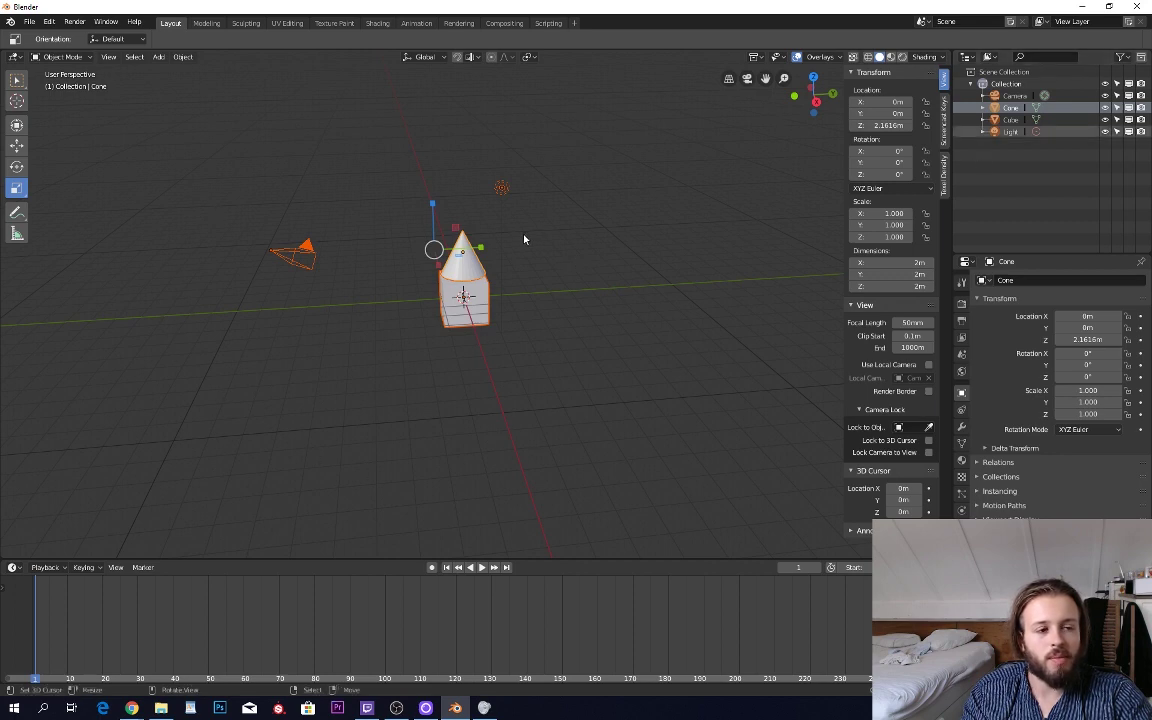
pyautogui.click(16, 81)
pyautogui.scroll(3, 525, 276)
pyautogui.hotkey('alt', 'a')
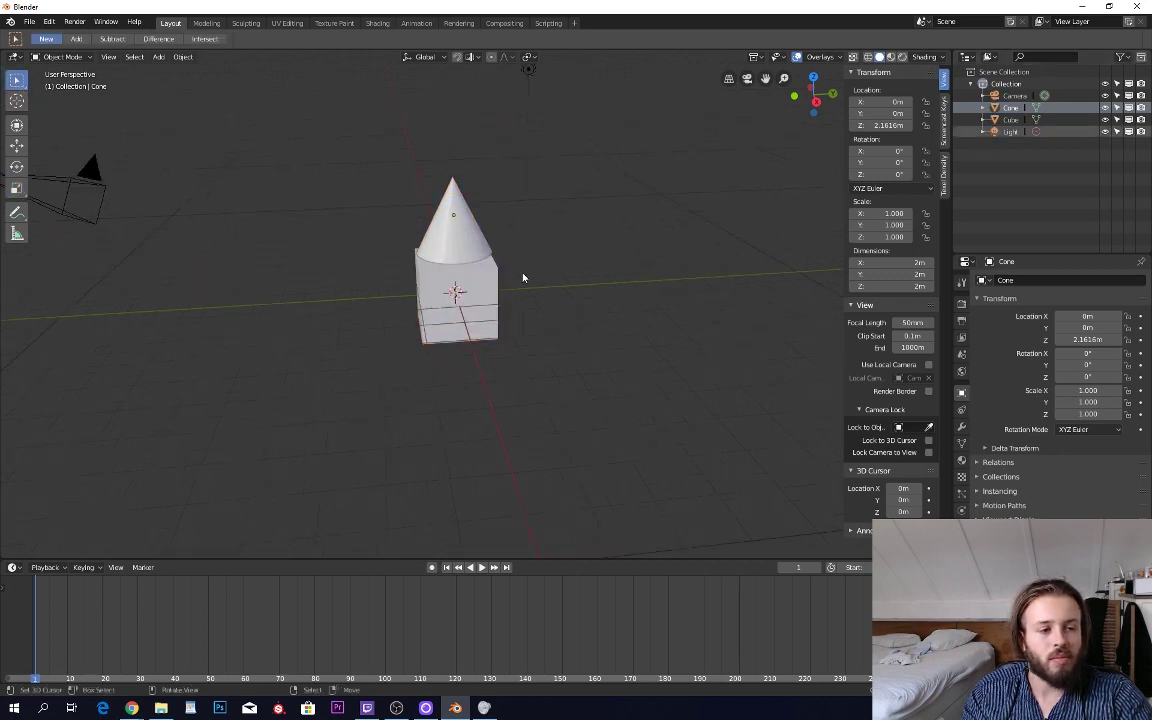
# - Select the cone on top of the cube, cancel a trial move, and delete it
pyautogui.moveTo(523, 278); pyautogui.dragTo(496, 298, button='middle')
pyautogui.scroll(3, 506, 268)
pyautogui.rightClick(438, 187)
pyautogui.press('g')
pyautogui.rightClick(615, 192)
pyautogui.press('Delete')
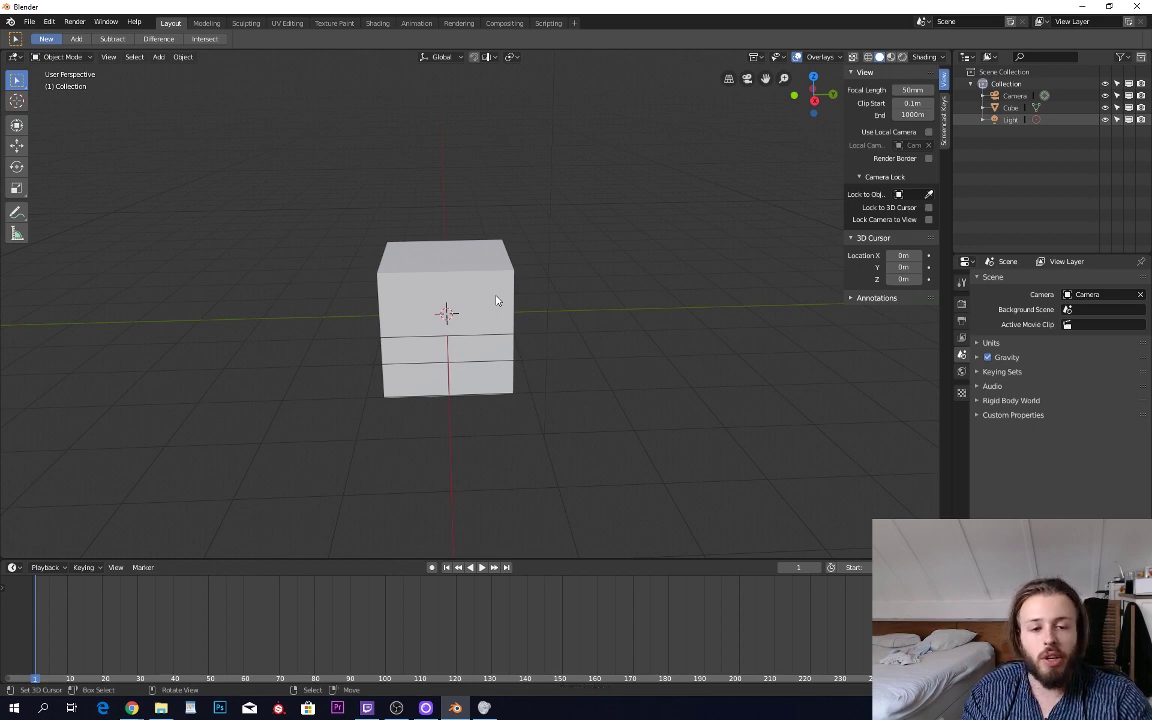
# - Select the cube and toggle it repeatedly between Edit Mode and Object Mode, ending in Object Mode
pyautogui.rightClick(496, 300)
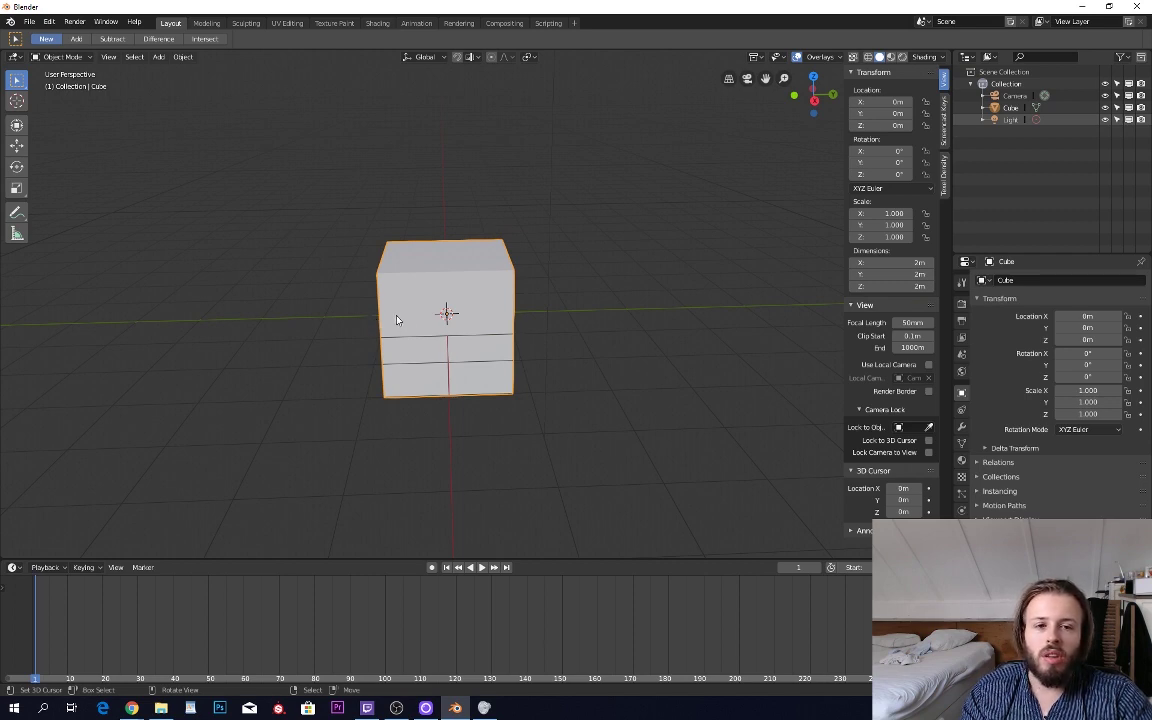
pyautogui.press('Tab')
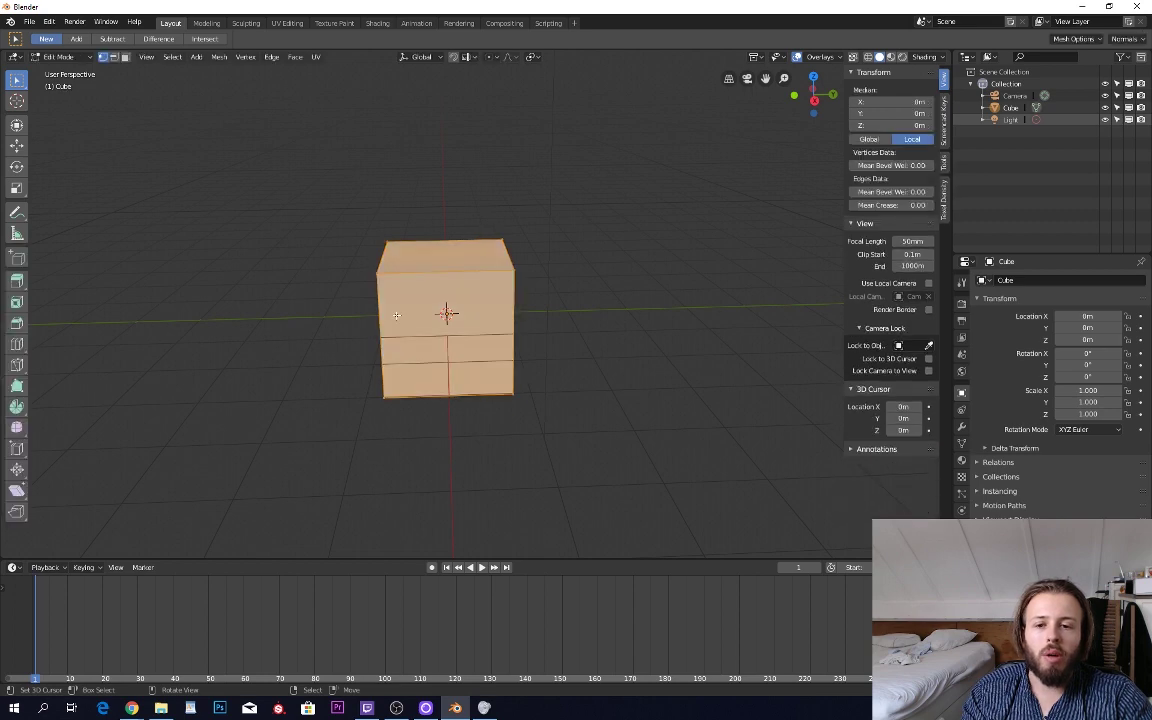
pyautogui.press('Tab')
pyautogui.press('Tab')
pyautogui.press('Tab')
pyautogui.press('Tab')
pyautogui.press('Tab')
pyautogui.press('Tab')
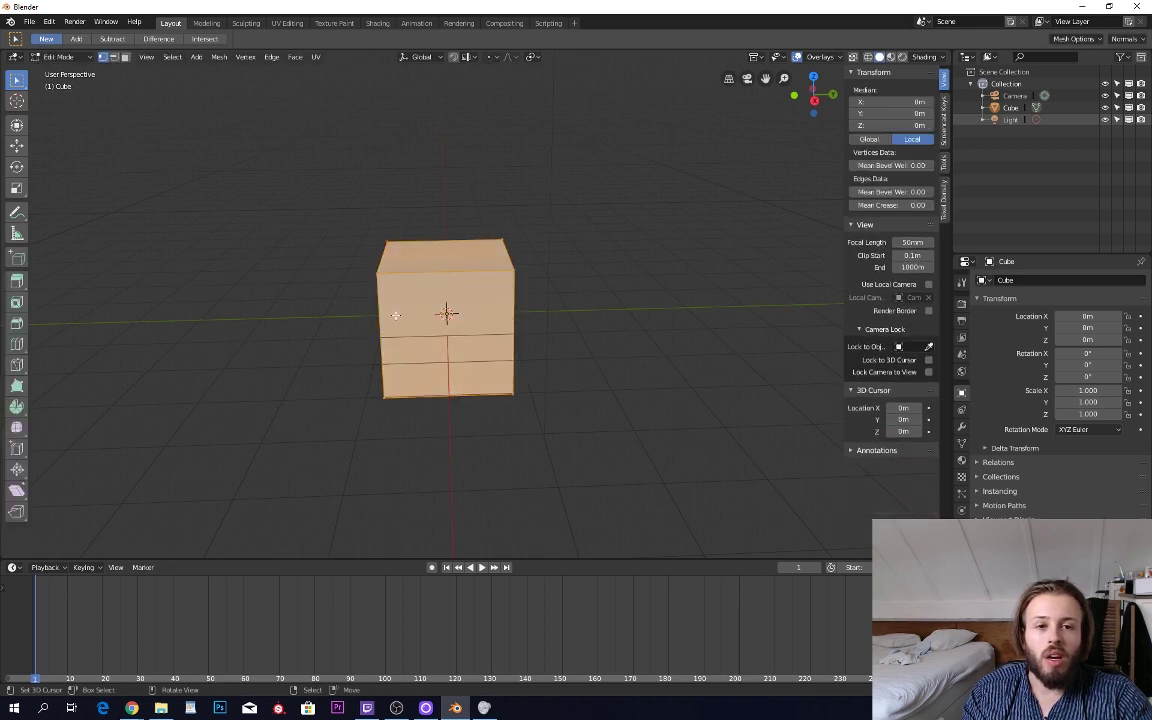
pyautogui.press('Tab')
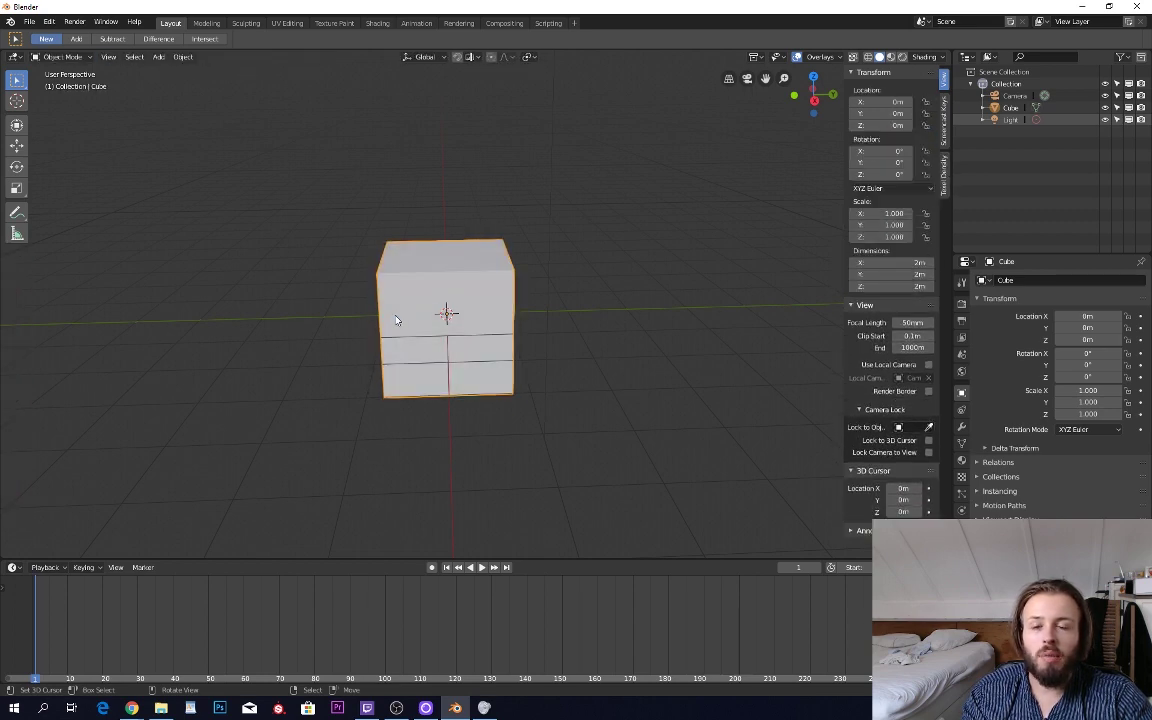
# - Switch the cube to Edit Mode and deselect all of its geometry
pyautogui.click(59, 58)
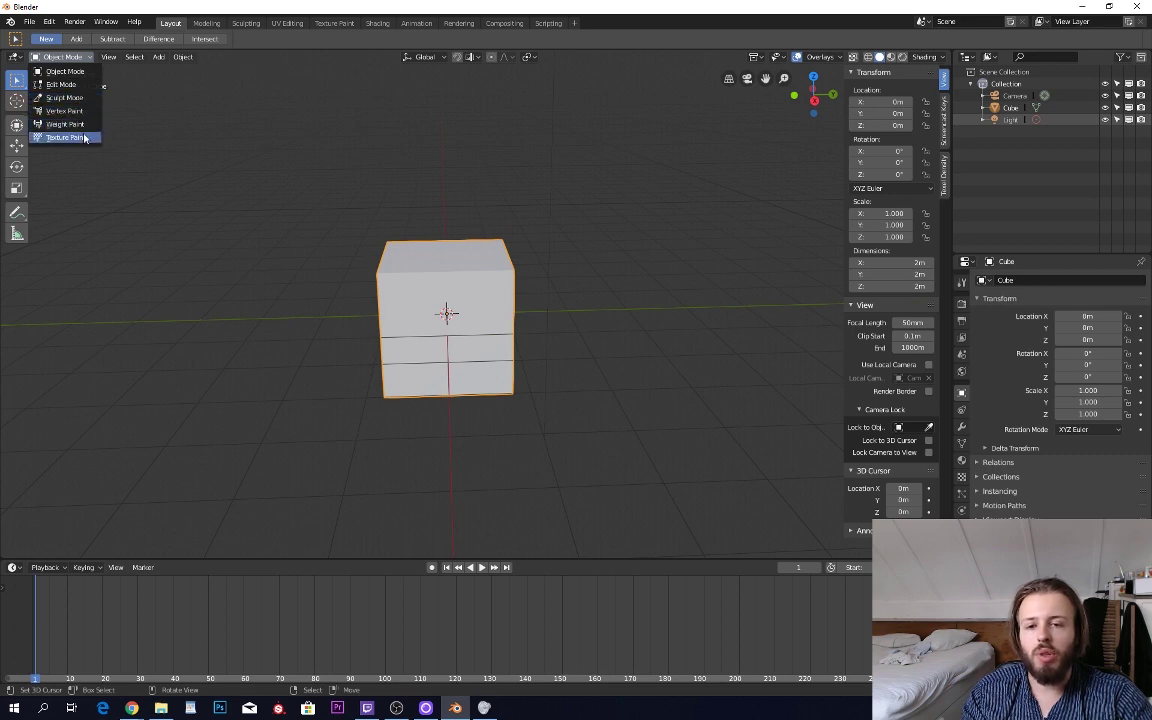
pyautogui.click(66, 84)
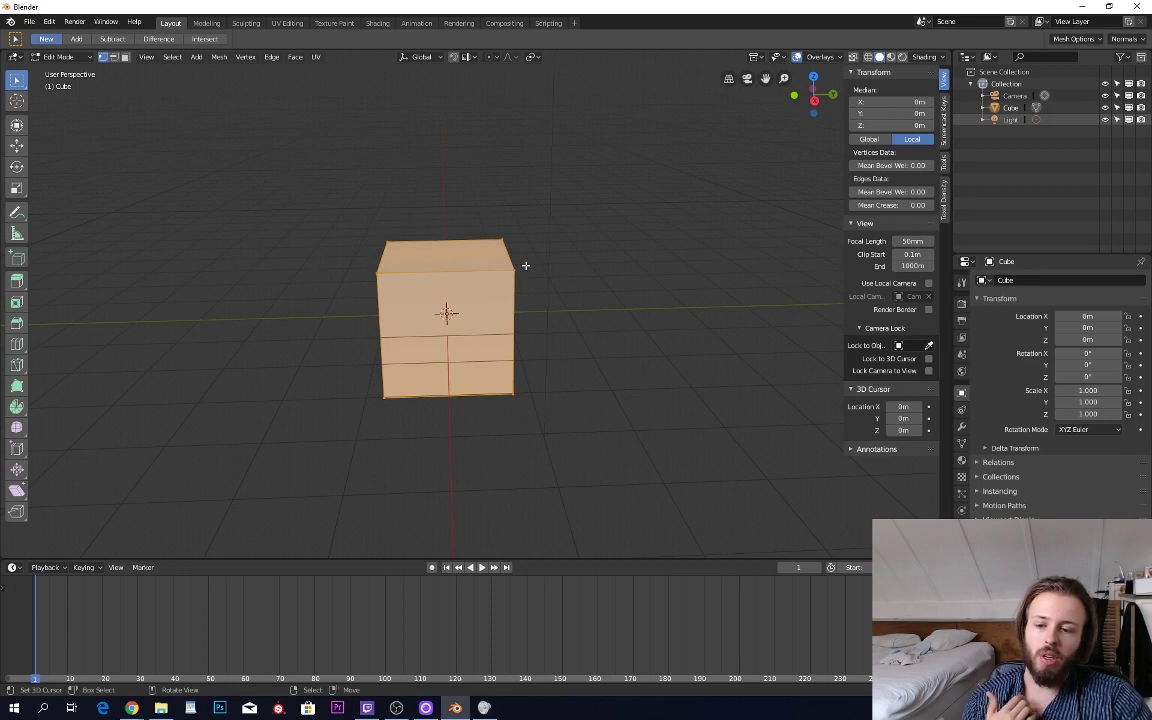
pyautogui.hotkey('alt', 'a')
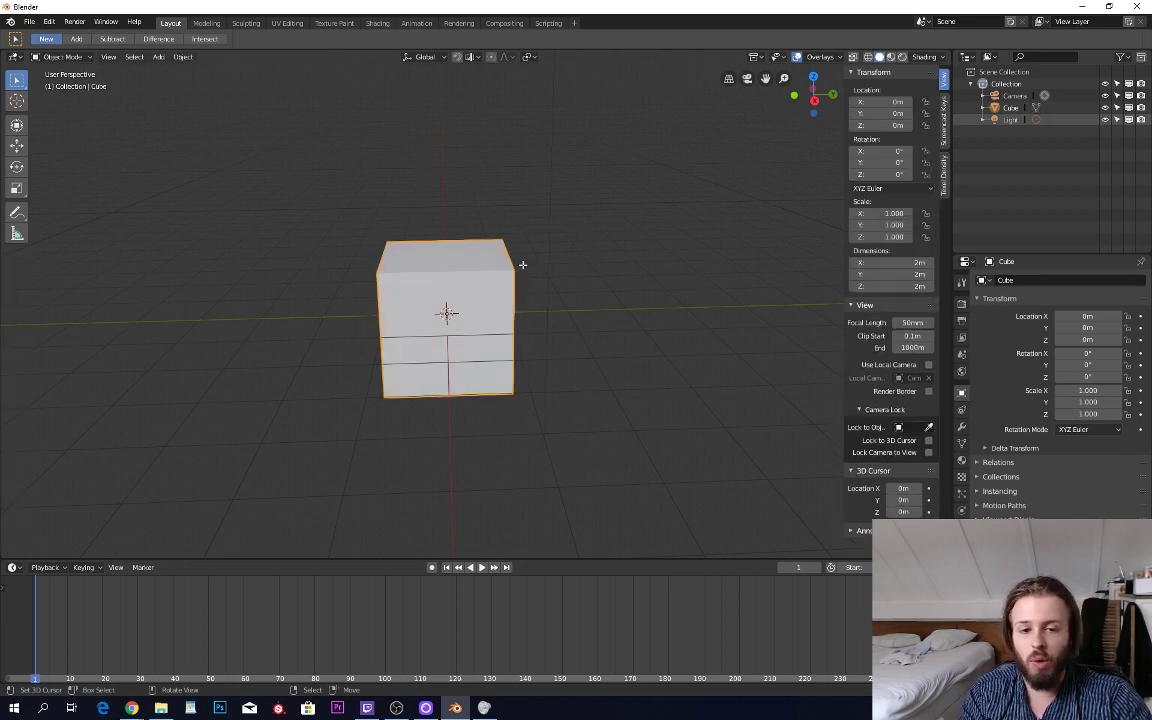
# - Select the cube's top corner vertices one at a time, ending on the one at X 1 m, Y 1 m, Z 1 m
pyautogui.moveTo(507, 281); pyautogui.dragTo(434, 341, button='middle')
pyautogui.click(420, 340)
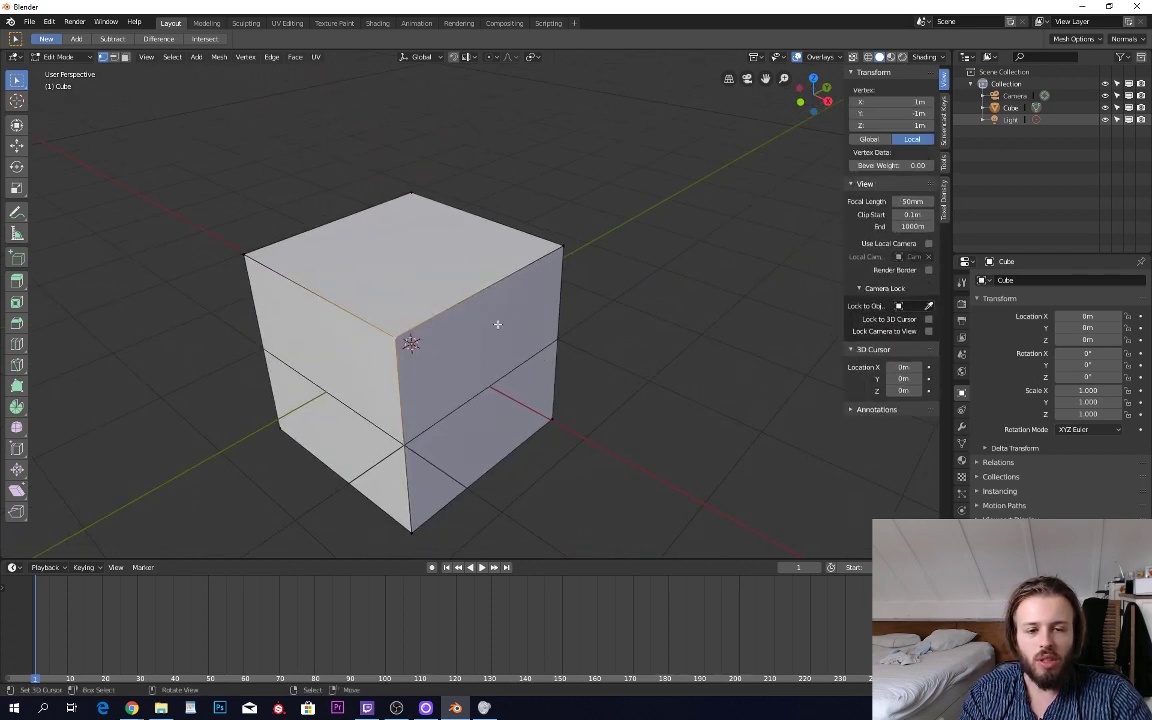
pyautogui.click(563, 243)
pyautogui.click(400, 176)
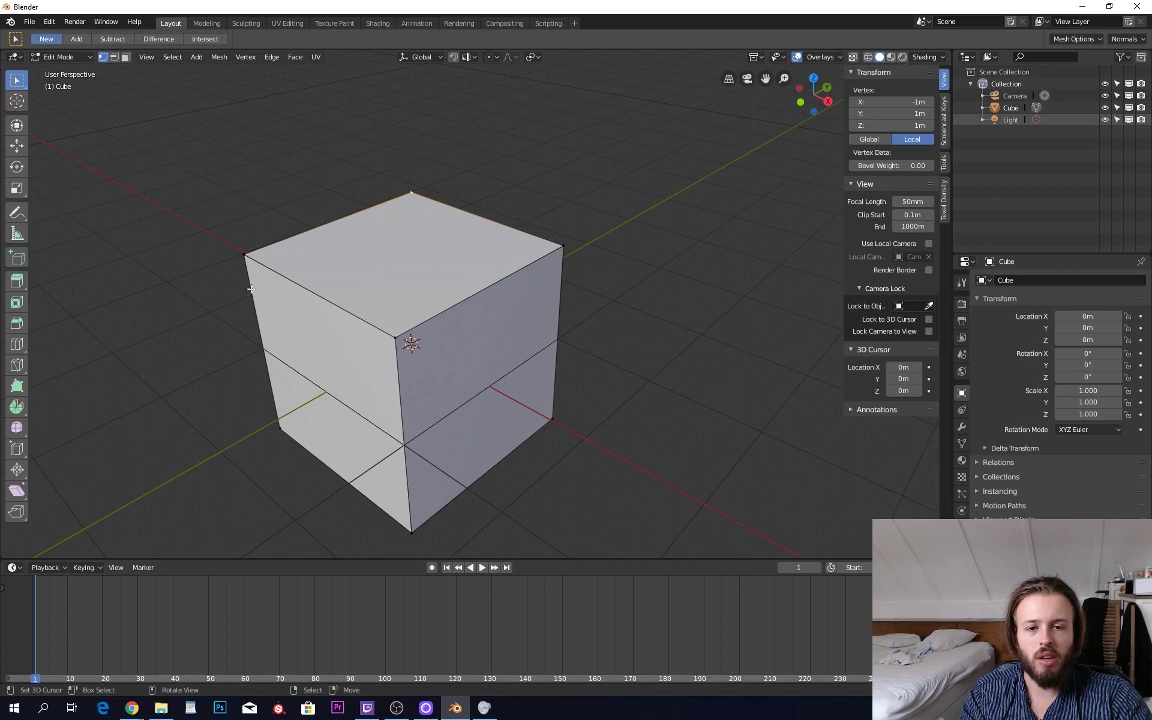
pyautogui.click(218, 247)
pyautogui.click(400, 336)
pyautogui.click(561, 245)
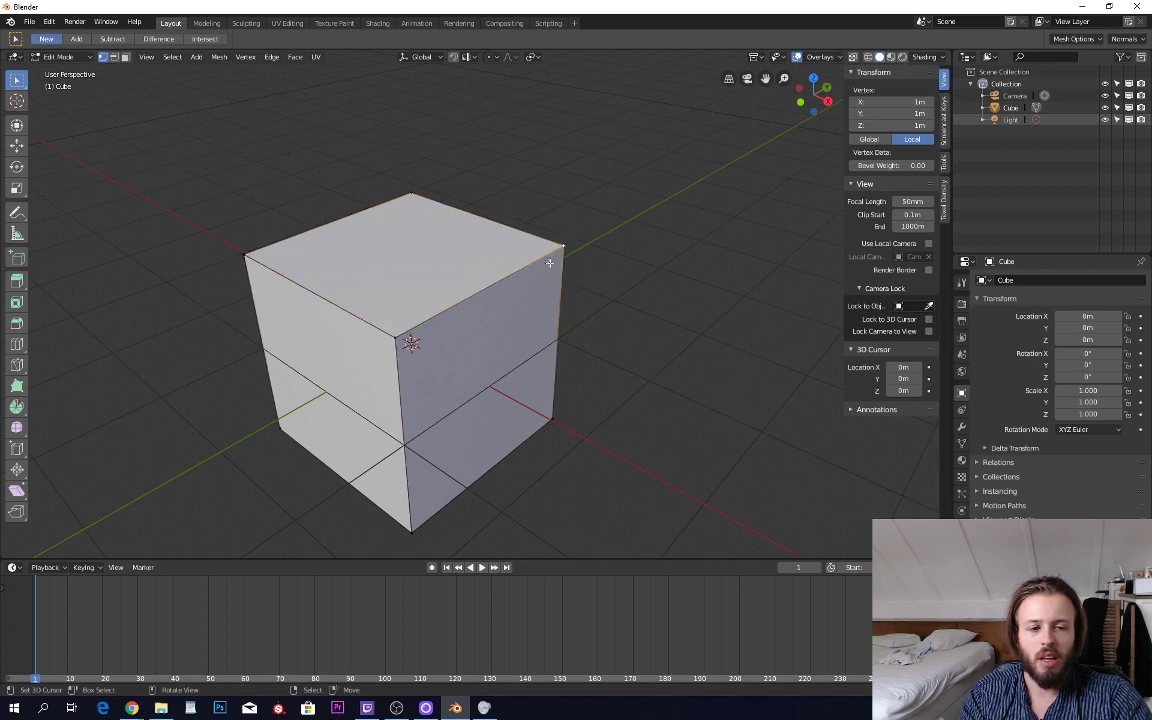
# - Add the other three top corner vertices to the selection so that it covers the cube's whole top face
pyautogui.keyDown('shift'); pyautogui.click(411, 328); pyautogui.keyUp('shift')
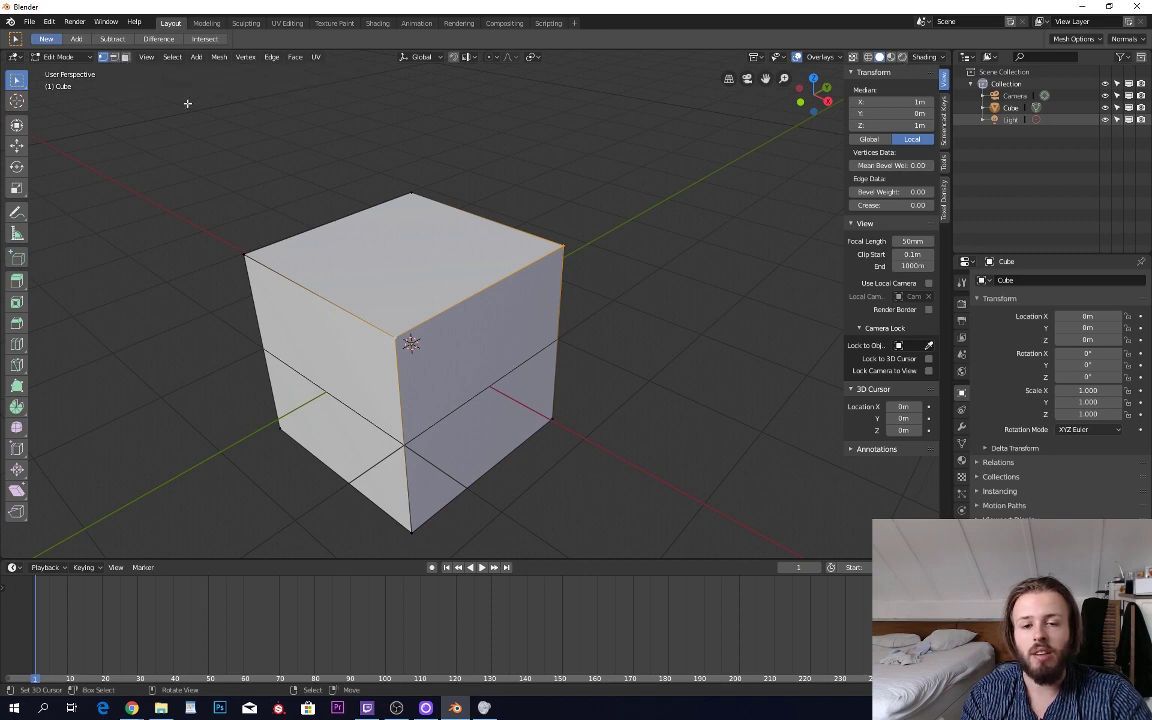
pyautogui.keyDown('shift'); pyautogui.click(406, 190); pyautogui.keyUp('shift')
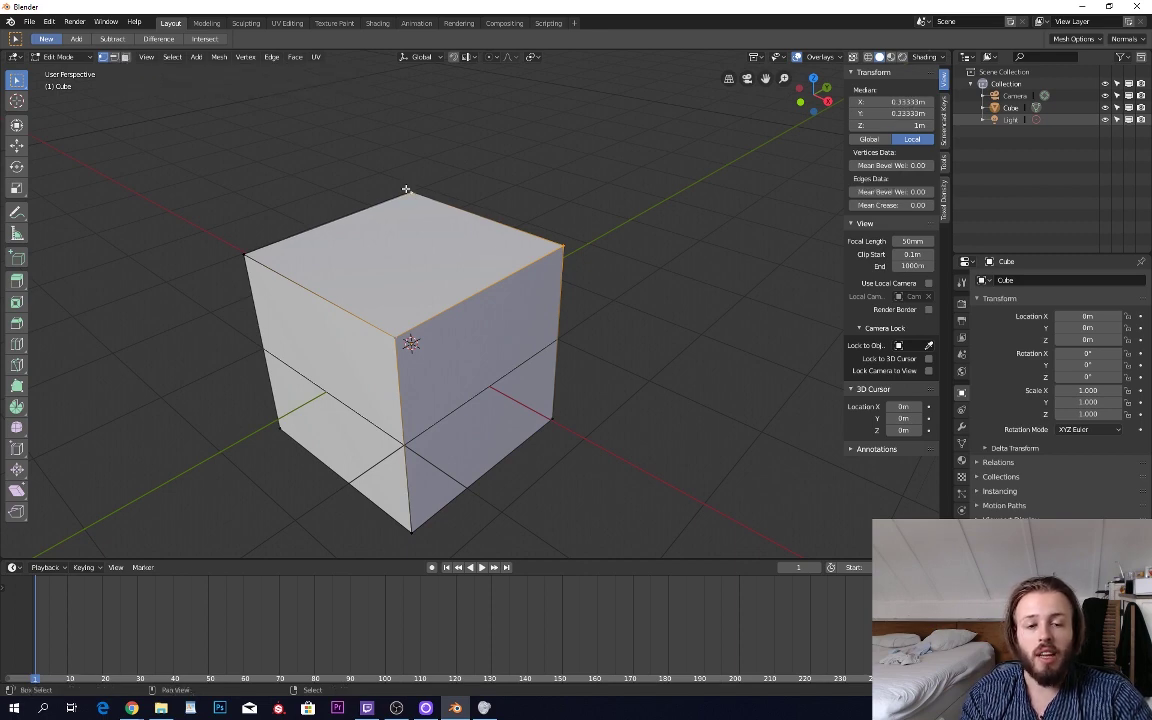
pyautogui.keyDown('shift'); pyautogui.click(255, 247); pyautogui.keyUp('shift')
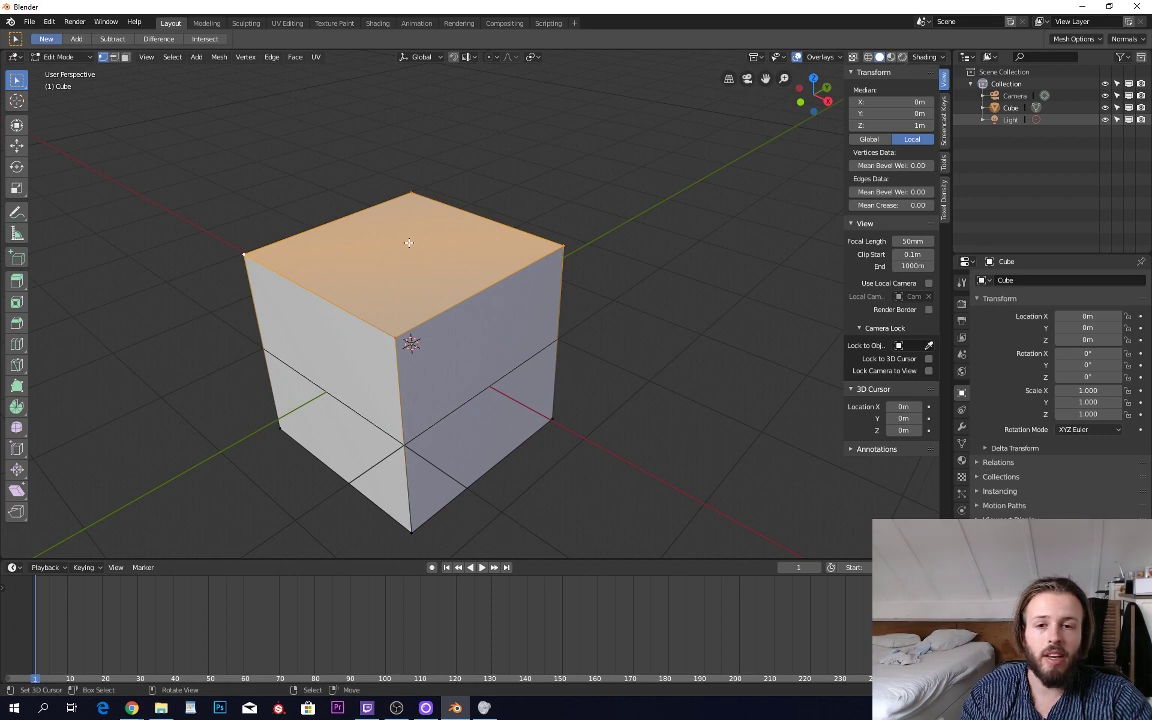
pyautogui.keyDown('shift'); pyautogui.click(245, 254); pyautogui.keyUp('shift')
pyautogui.keyDown('shift'); pyautogui.click(250, 253); pyautogui.keyUp('shift')
# - Extrude the nearest top corner vertex to about X 1.13, Y 0.09, Z 2.21 m and fill a triangular face to the adjacent top edge
pyautogui.moveTo(400, 230); pyautogui.dragTo(453, 272, button='middle')
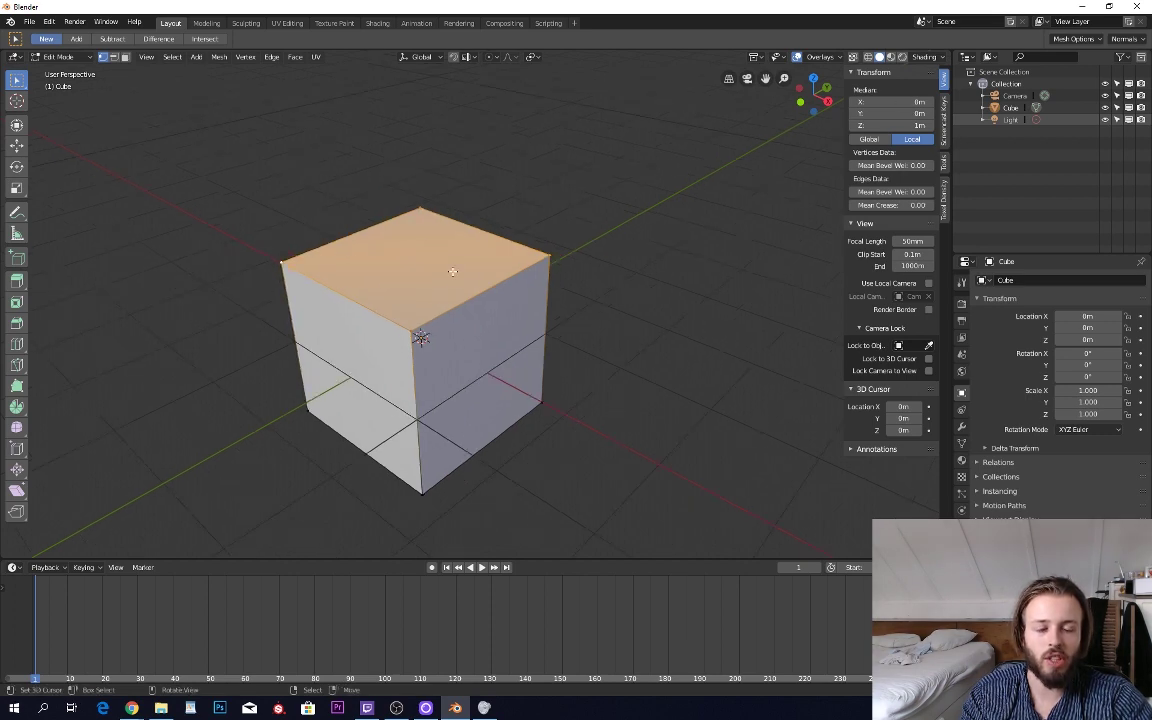
pyautogui.click(430, 328)
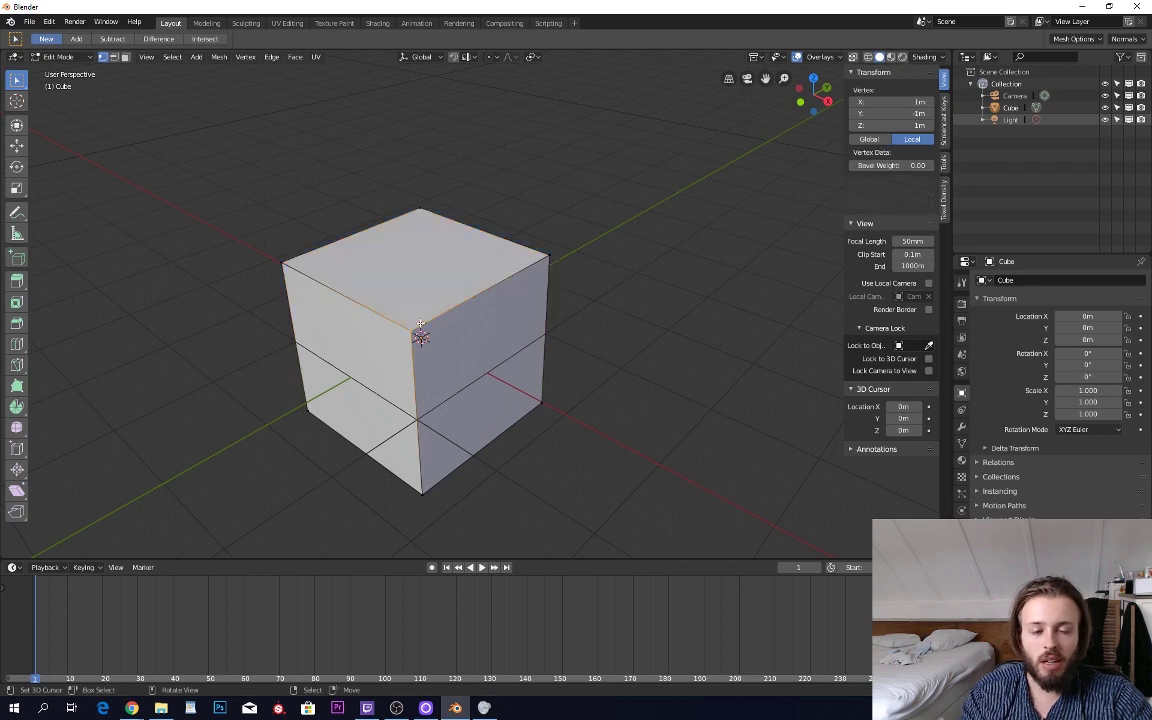
pyautogui.press('e')
pyautogui.click(516, 167)
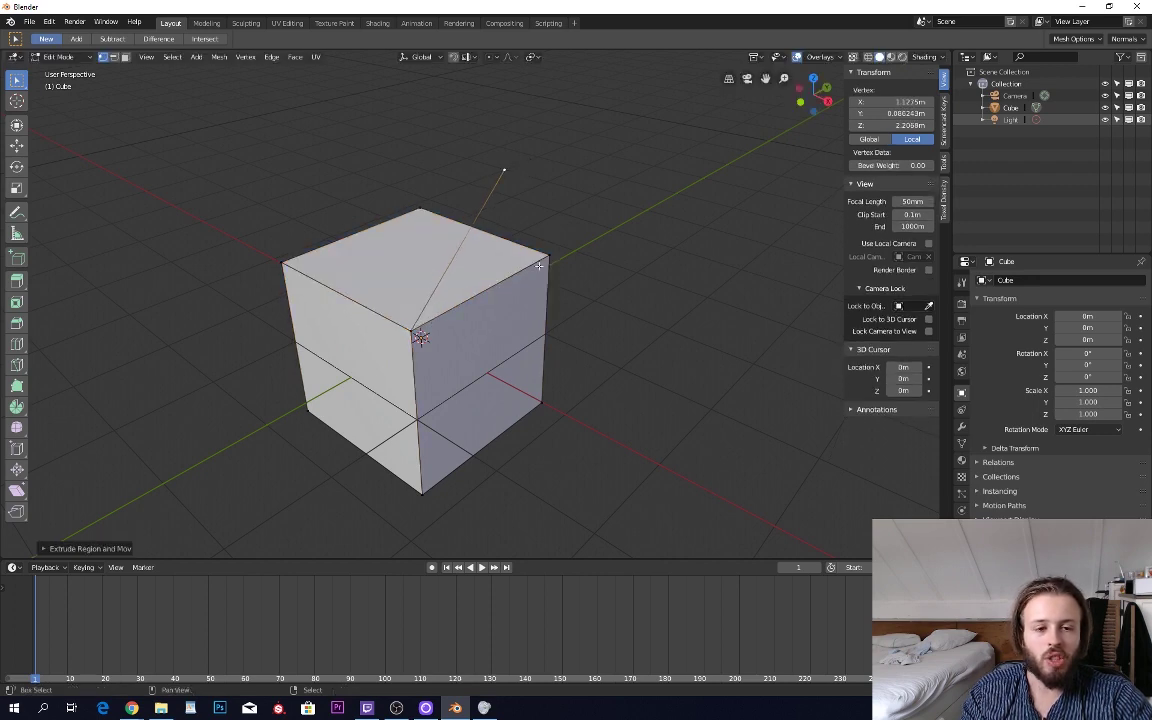
pyautogui.press('f')
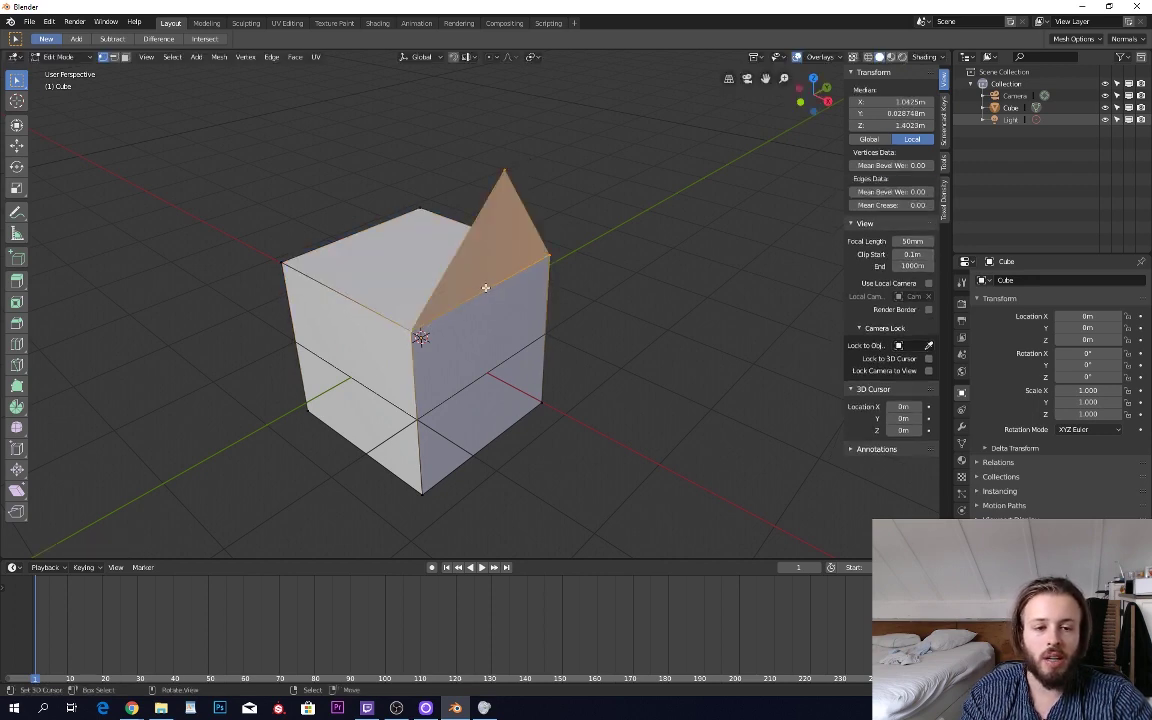
pyautogui.moveTo(556, 233); pyautogui.dragTo(587, 233, button='middle')
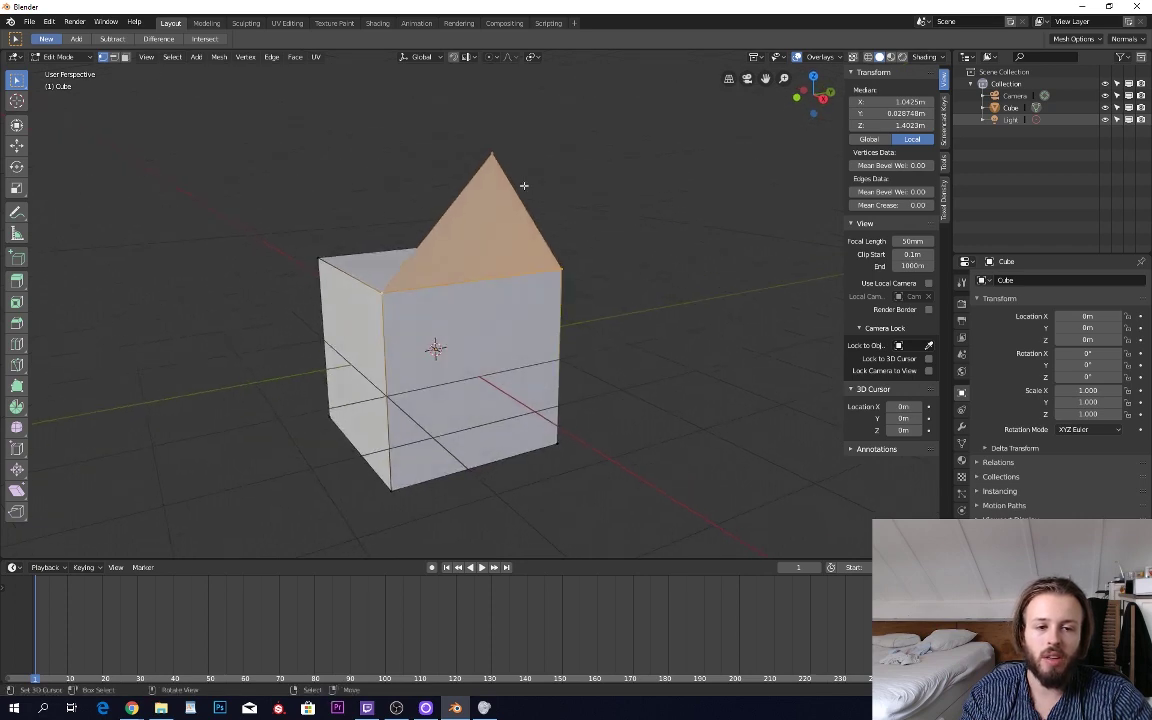
# - Delete the extruded peak vertex together with its triangular face
pyautogui.click(494, 150)
pyautogui.press('x')
pyautogui.click(460, 147)
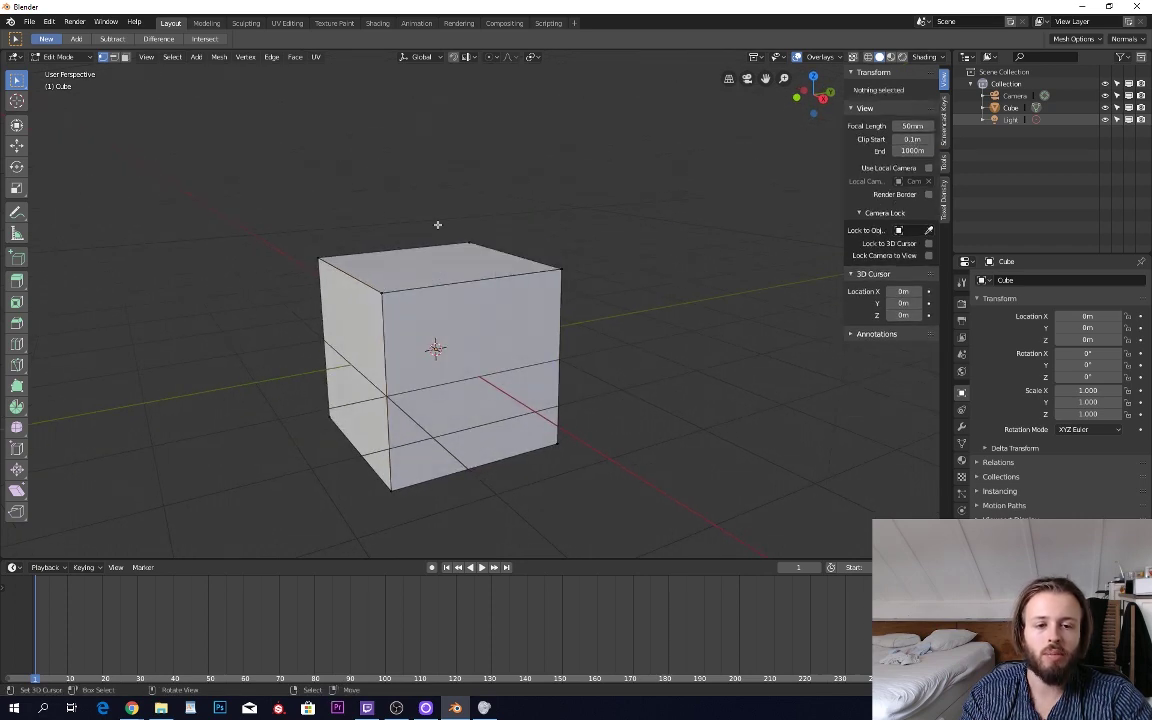
# - Select three top corner vertices of the cube together, starting with the nearest one and adding its two neighbours
pyautogui.moveTo(437, 225); pyautogui.dragTo(444, 274, button='middle')
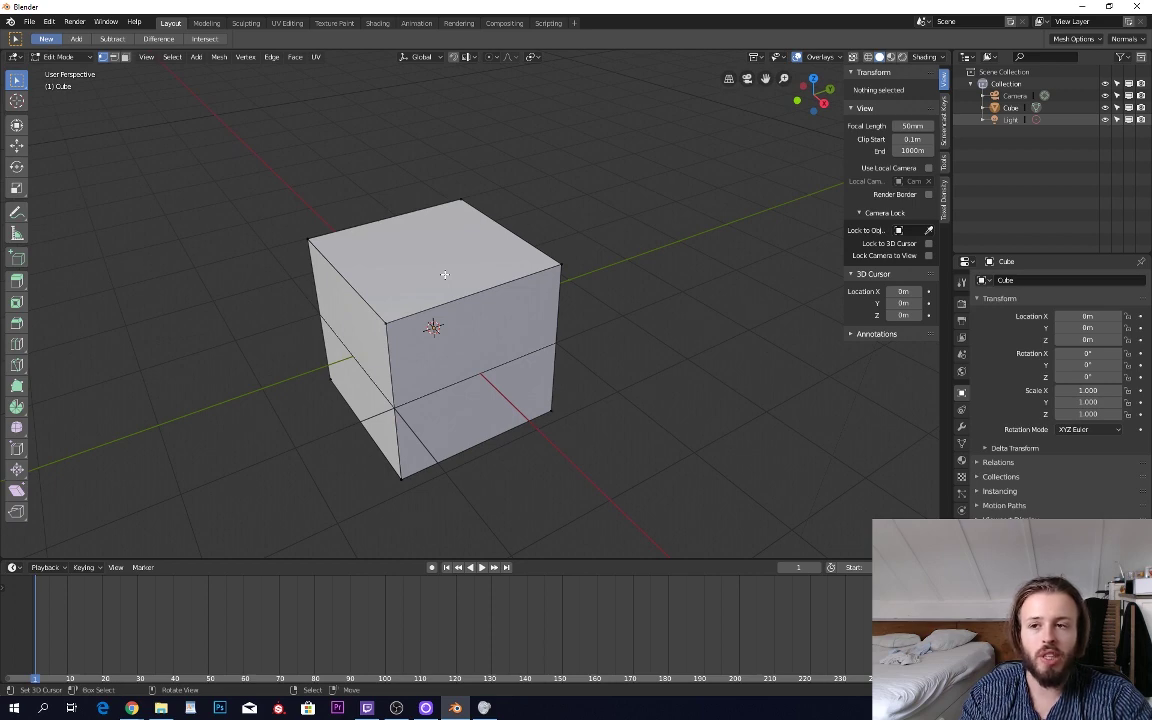
pyautogui.rightClick(393, 320)
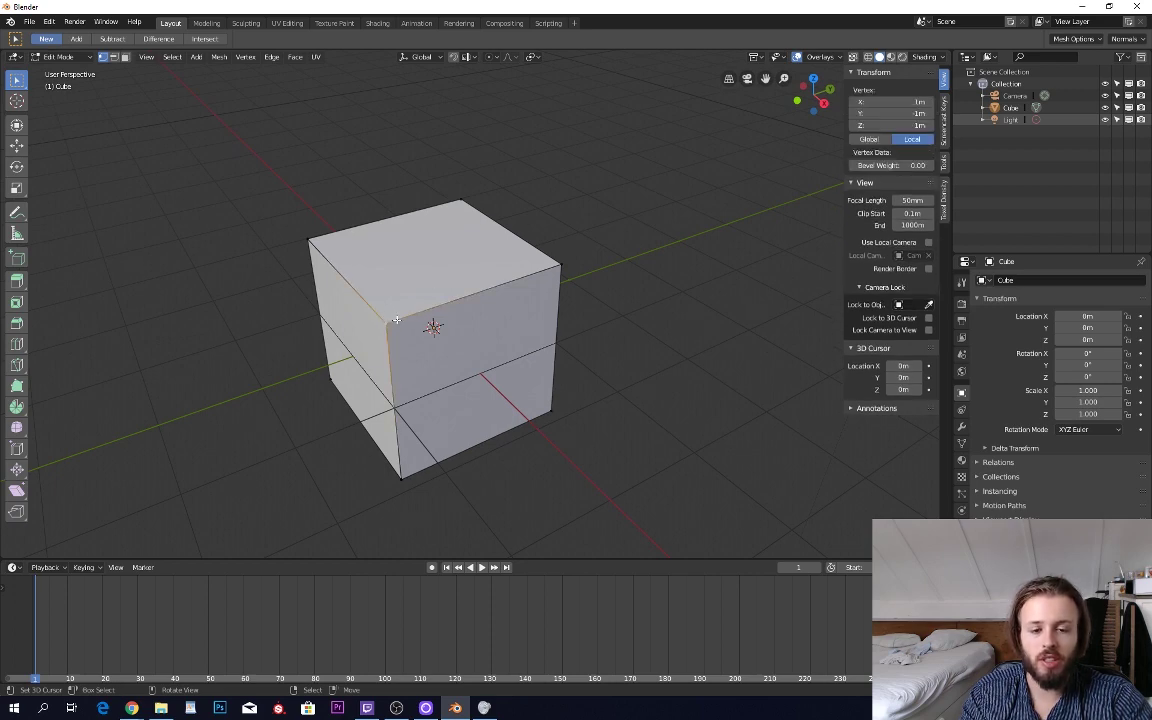
pyautogui.keyDown('shift'); pyautogui.rightClick(314, 242); pyautogui.keyUp('shift')
pyautogui.keyDown('shift'); pyautogui.rightClick(550, 263); pyautogui.keyUp('shift')
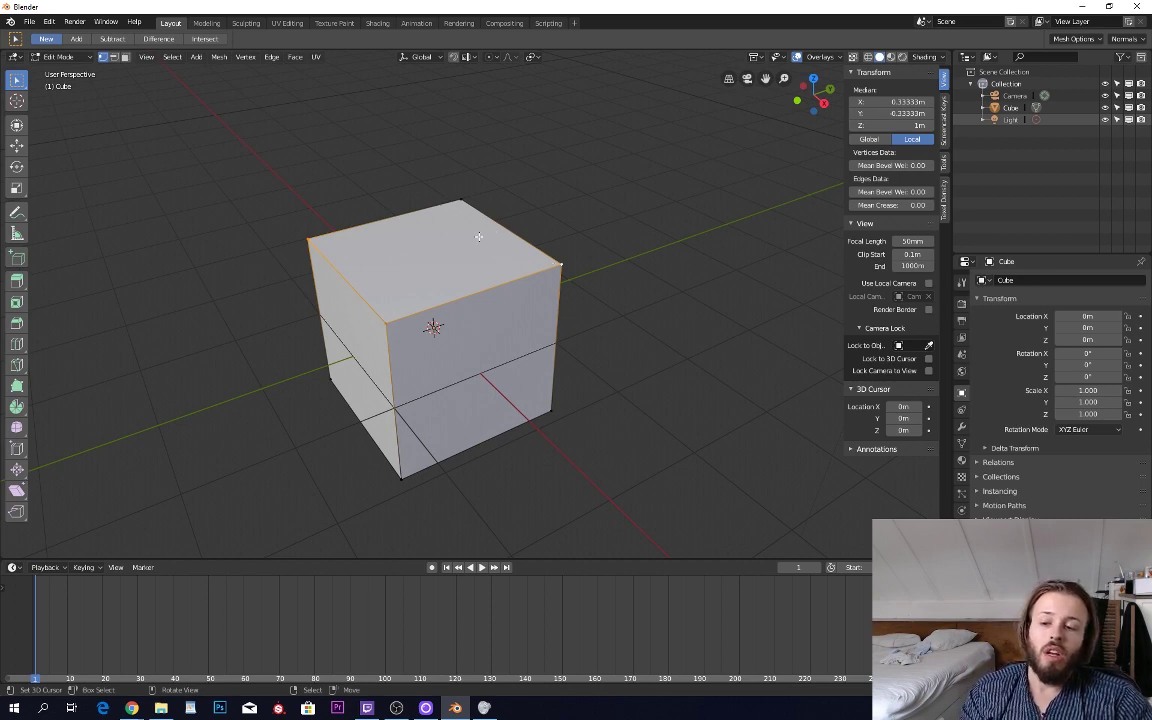
# - Select the top edge between the two corner vertices at Y -1 m and try edge-sliding it across the cube's top
pyautogui.rightClick(405, 321)
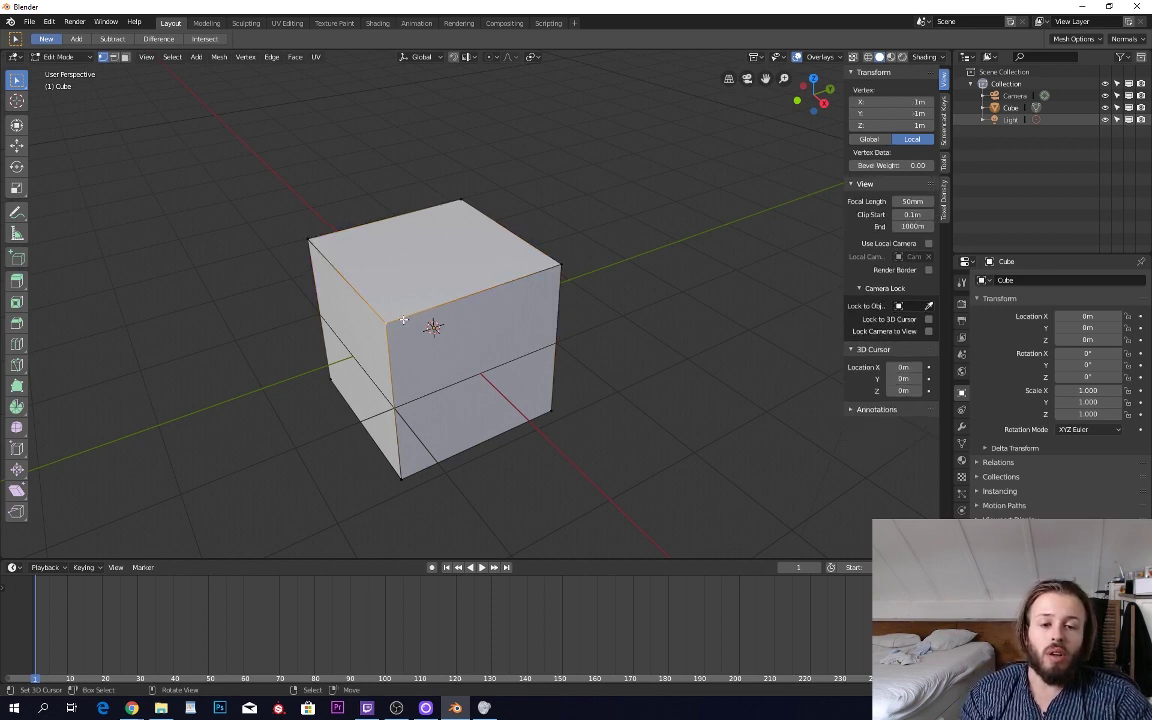
pyautogui.rightClick(554, 259)
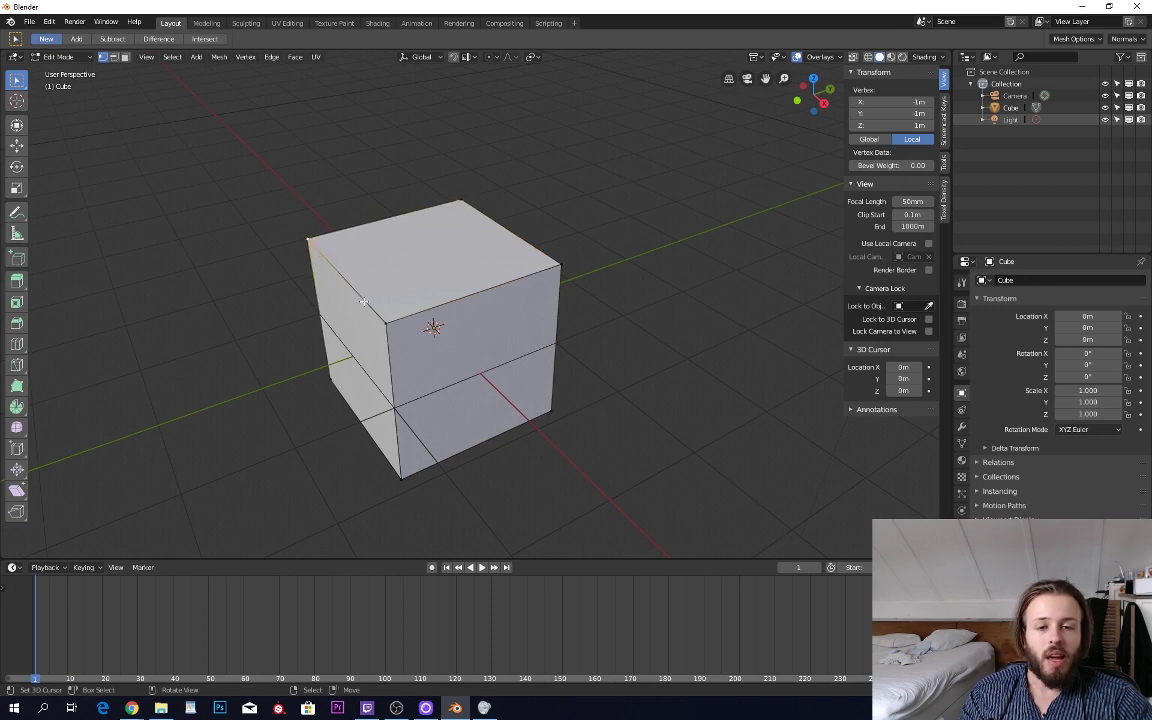
pyautogui.keyDown('shift'); pyautogui.rightClick(312, 240); pyautogui.keyUp('shift')
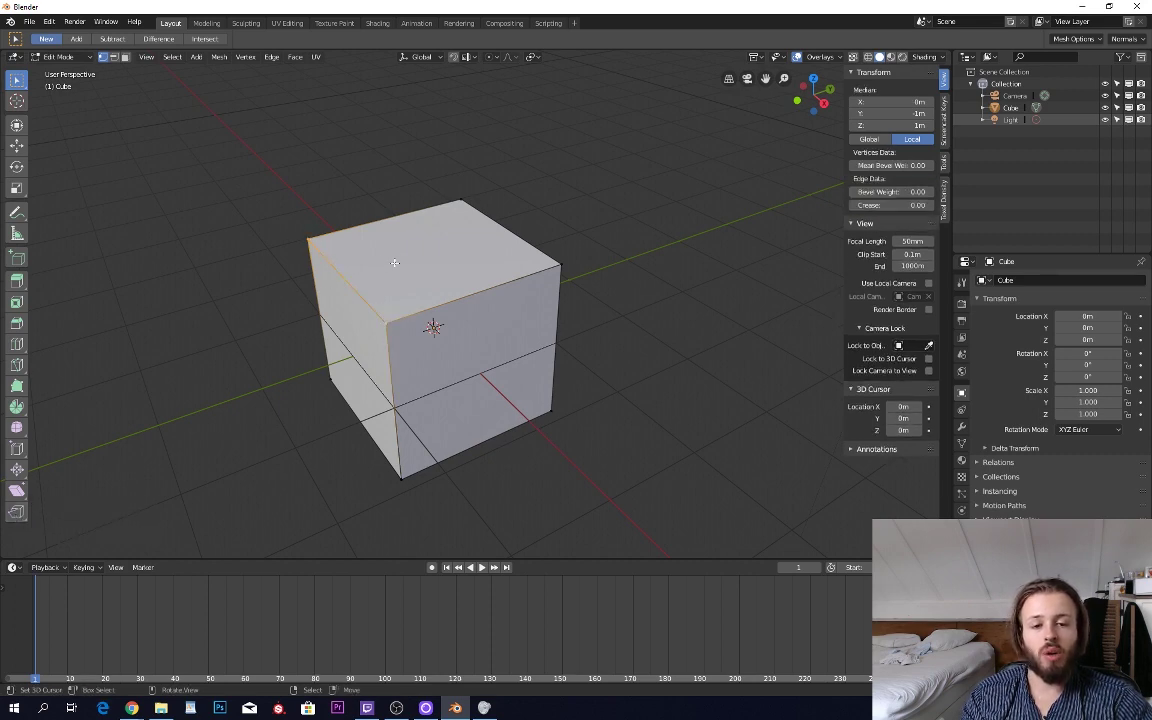
pyautogui.moveTo(458, 268); pyautogui.dragTo(520, 268, button='middle')
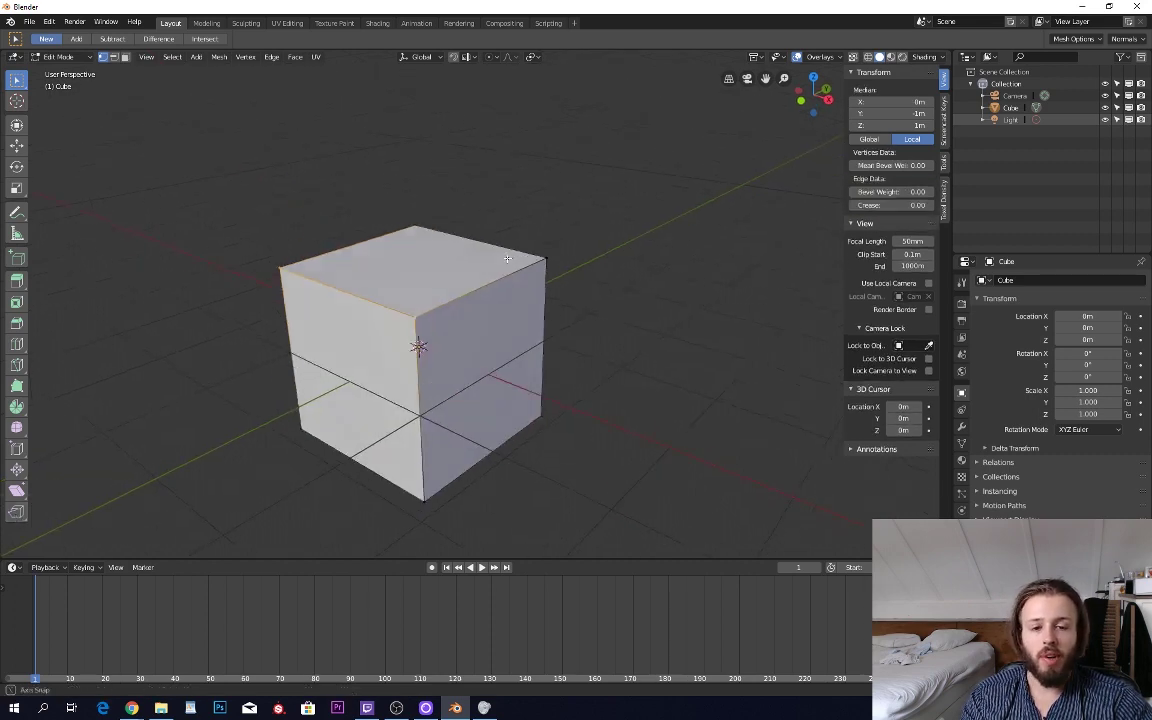
pyautogui.press('g')
pyautogui.press('g')
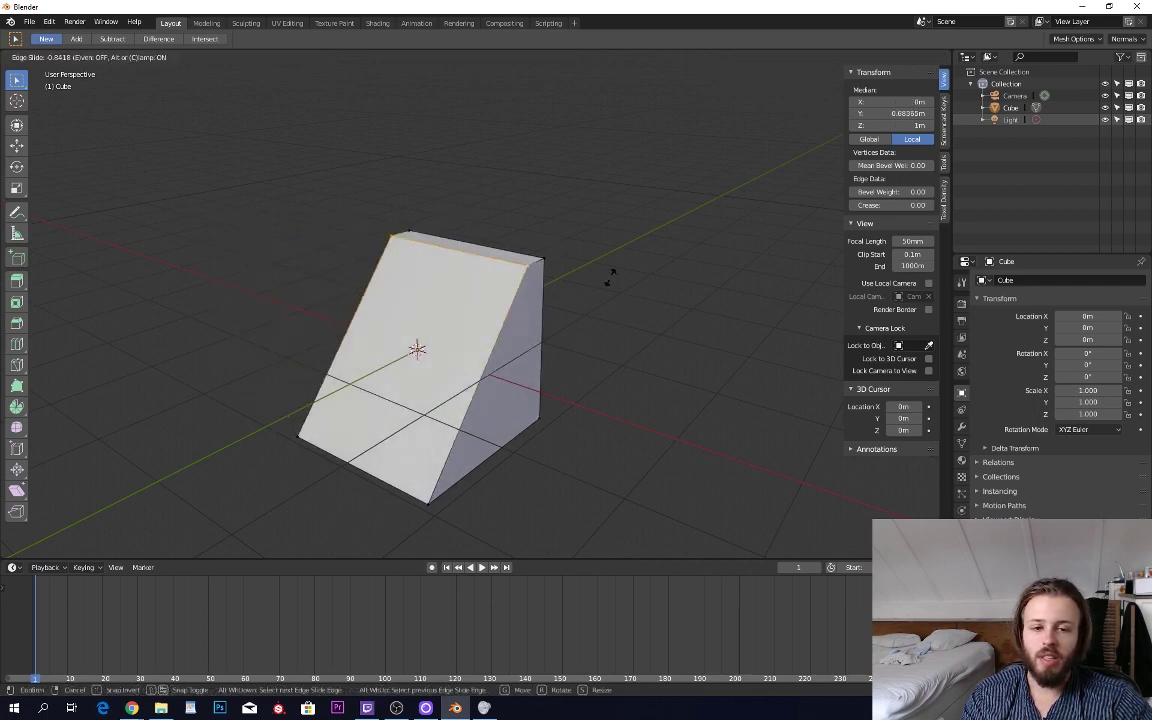
pyautogui.rightClick(425, 308)
# - Select a single top corner vertex at Y -1 m and try vertex-sliding and moving it
pyautogui.click(419, 313)
pyautogui.press('g')
pyautogui.press('g')
pyautogui.rightClick(586, 265)
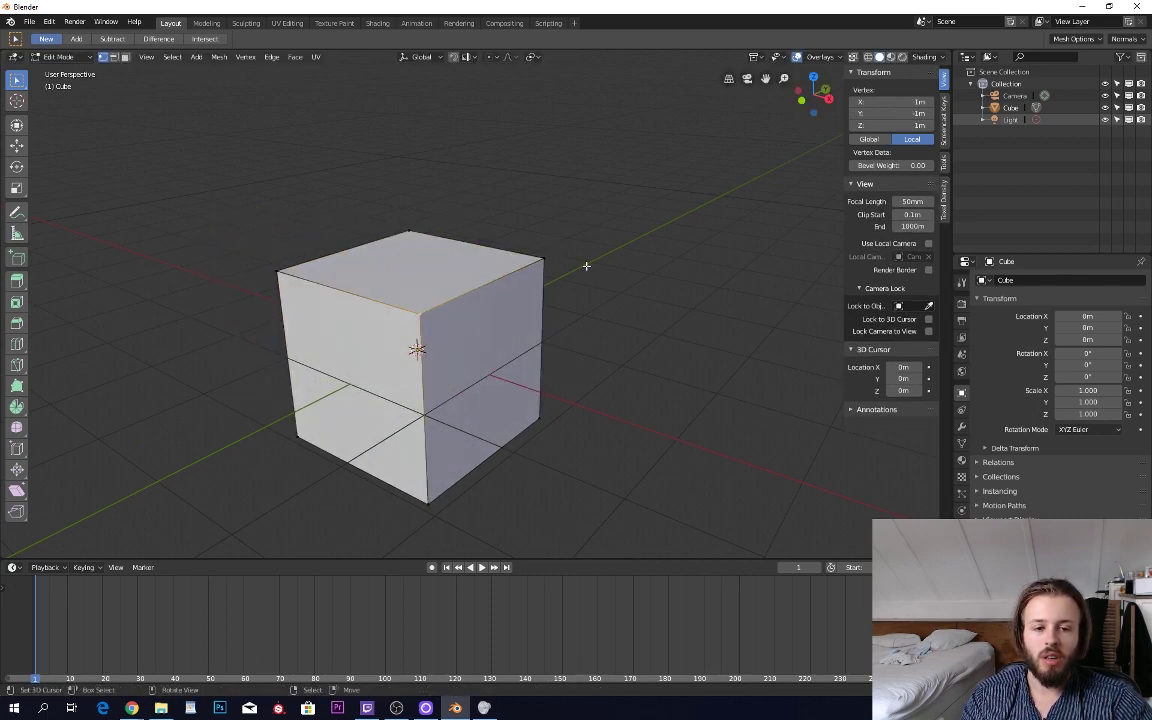
pyautogui.press('g')
pyautogui.rightClick(632, 260)
# - Select the rear top corner vertex at X -1, Y 1 m and try moving and rotating it
pyautogui.click(406, 226)
pyautogui.press('g')
pyautogui.rightClick(549, 225)
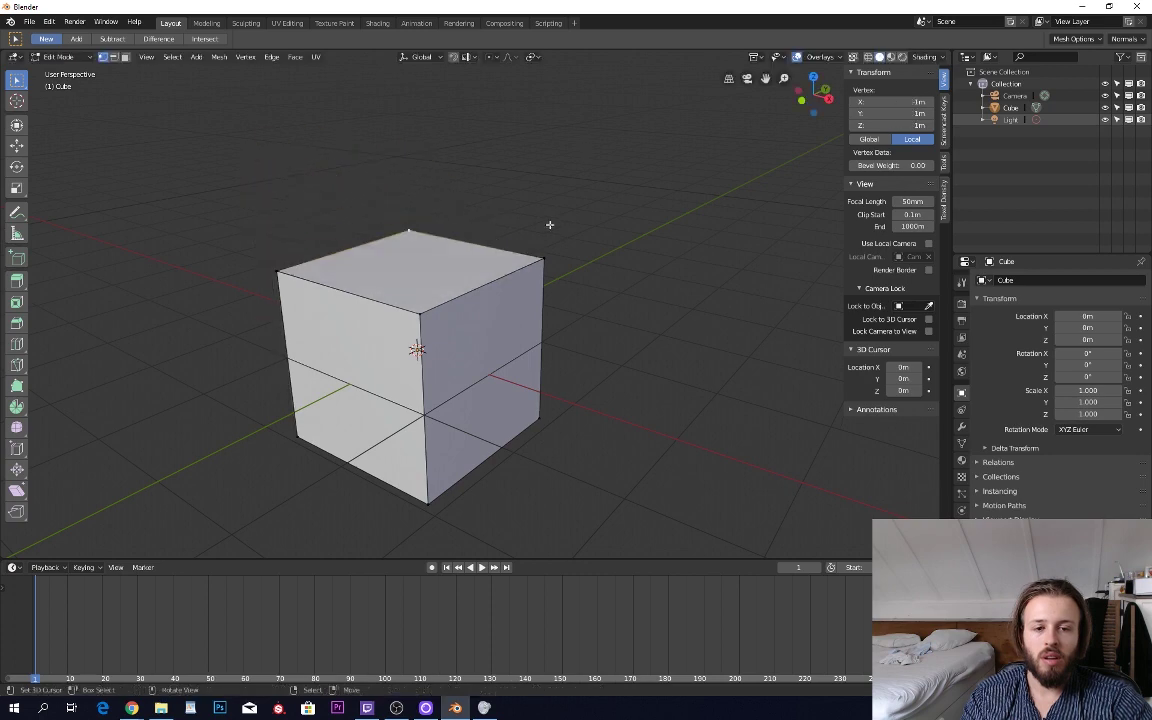
pyautogui.press('r')
pyautogui.rightClick(610, 224)
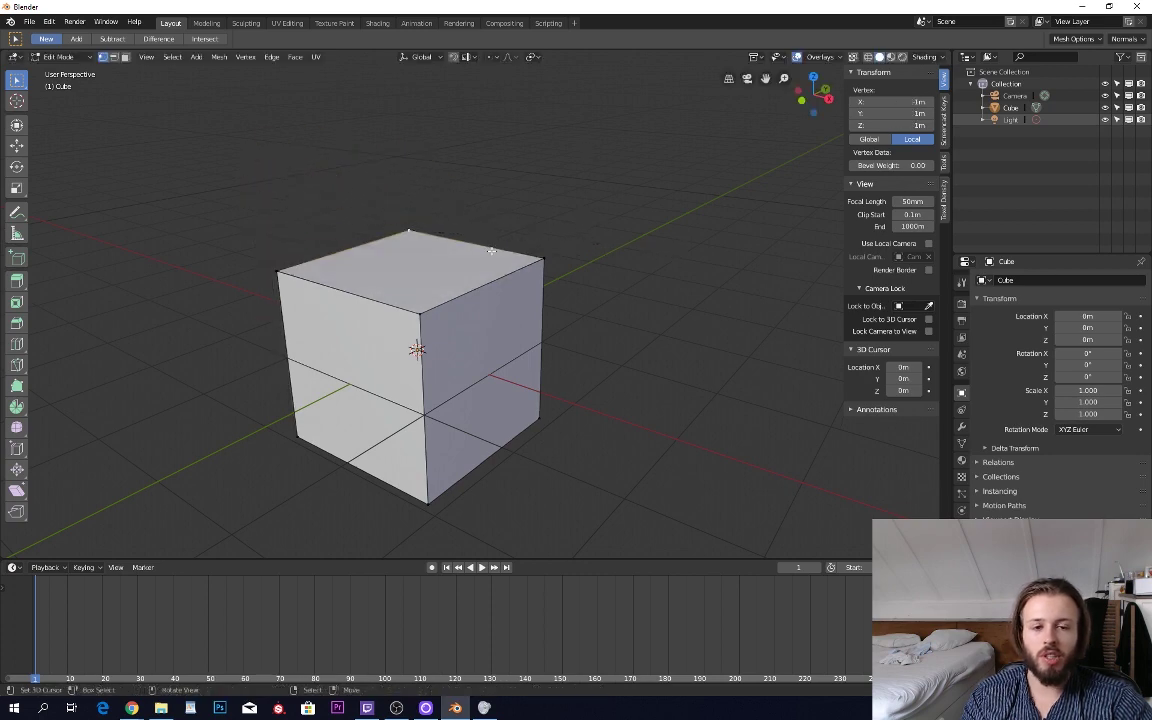
# - Select the top edge on the cube's positive X side by its two vertices and try rotating it
pyautogui.keyDown('shift'); pyautogui.click(543, 260); pyautogui.keyUp('shift')
pyautogui.moveTo(702, 213); pyautogui.dragTo(638, 211, button='middle')
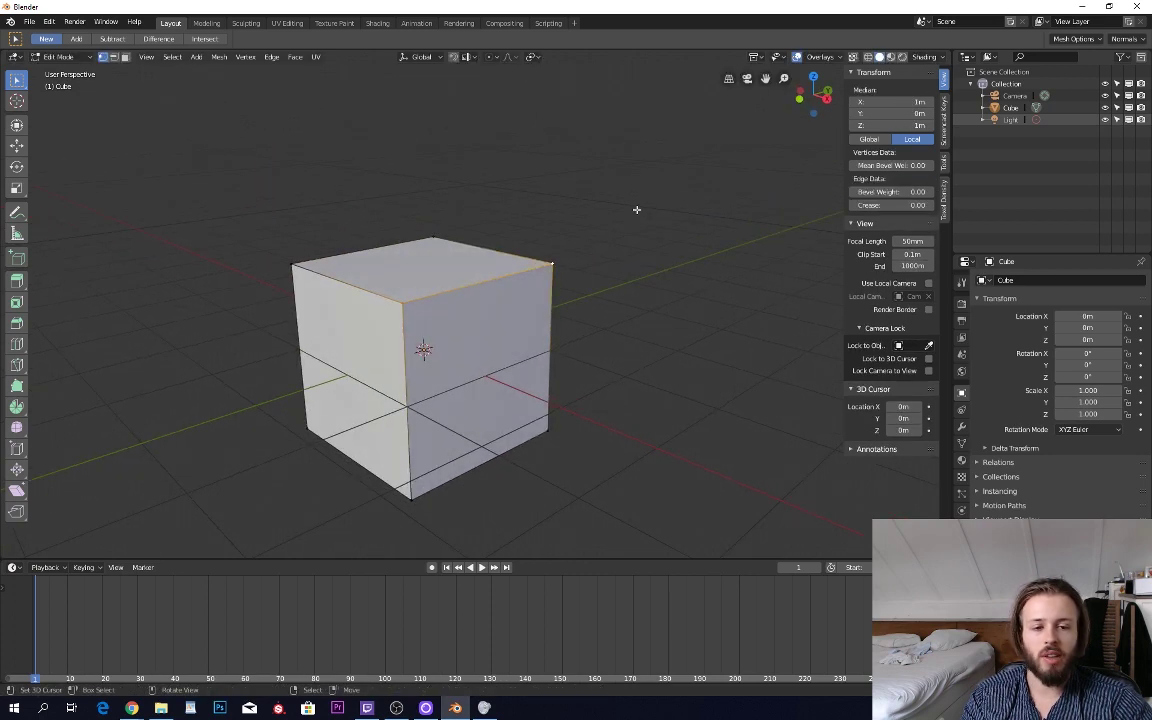
pyautogui.press('r')
pyautogui.rightClick(621, 197)
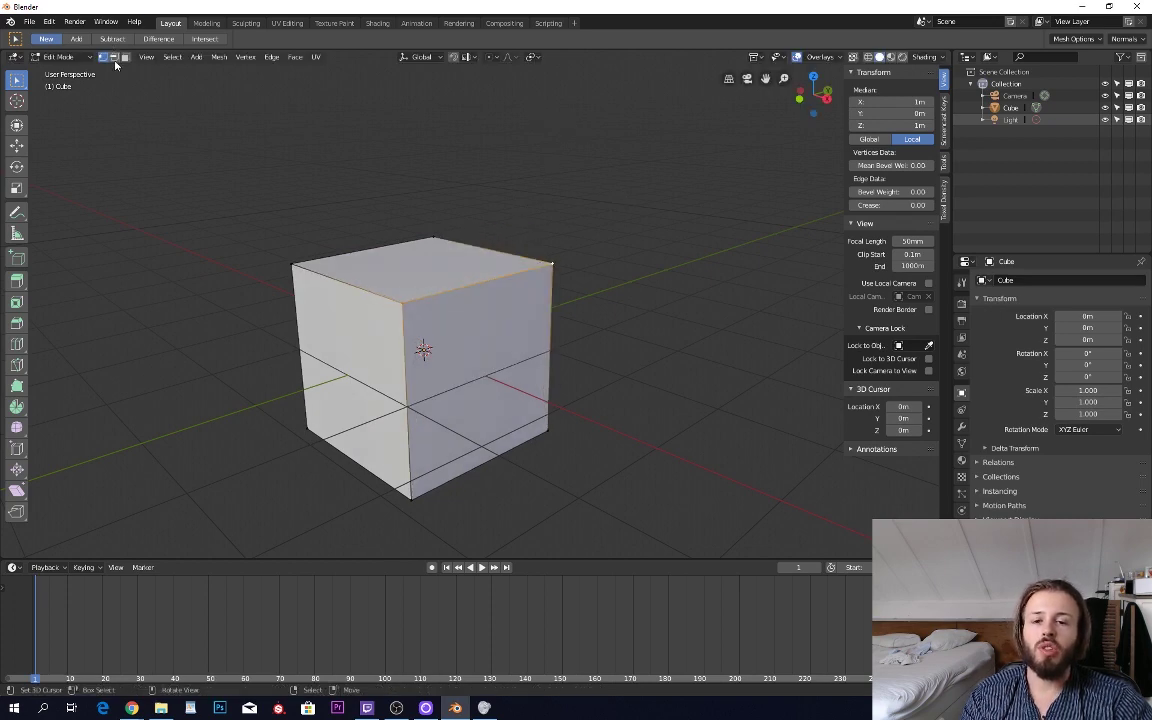
# - Switch to edge select mode and select the cube's top edges one at a time, ending with the one at Y 1 m
pyautogui.click(114, 57)
pyautogui.rightClick(344, 294)
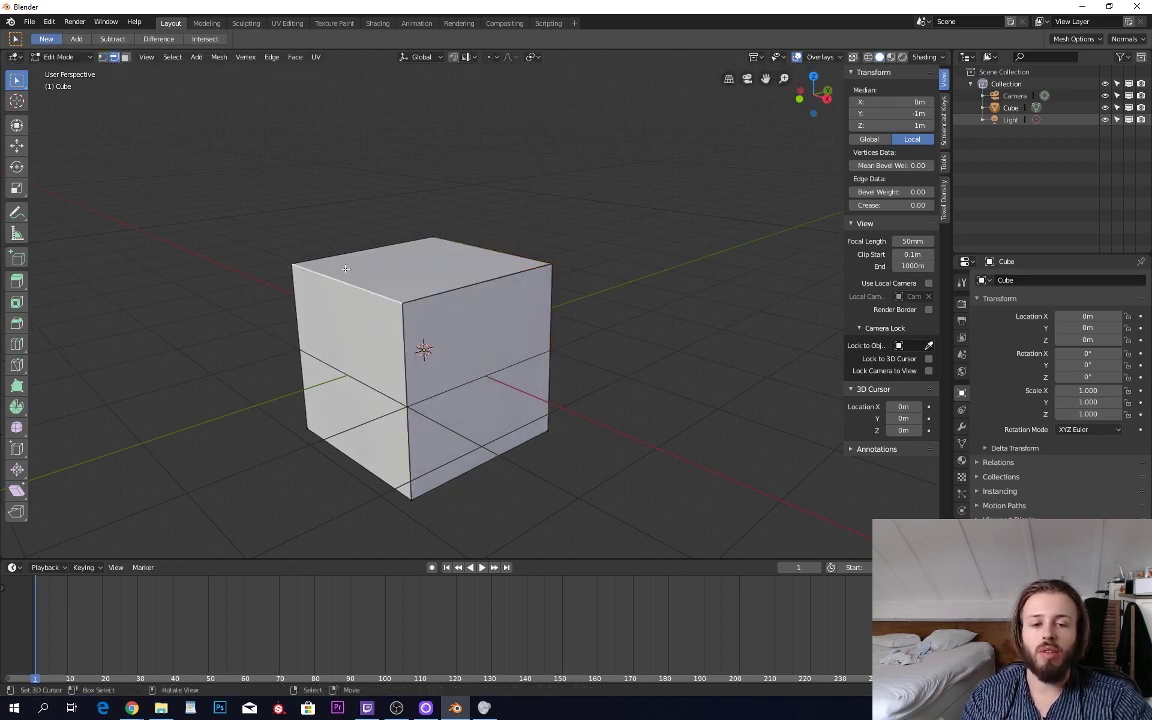
pyautogui.rightClick(351, 244)
pyautogui.rightClick(487, 237)
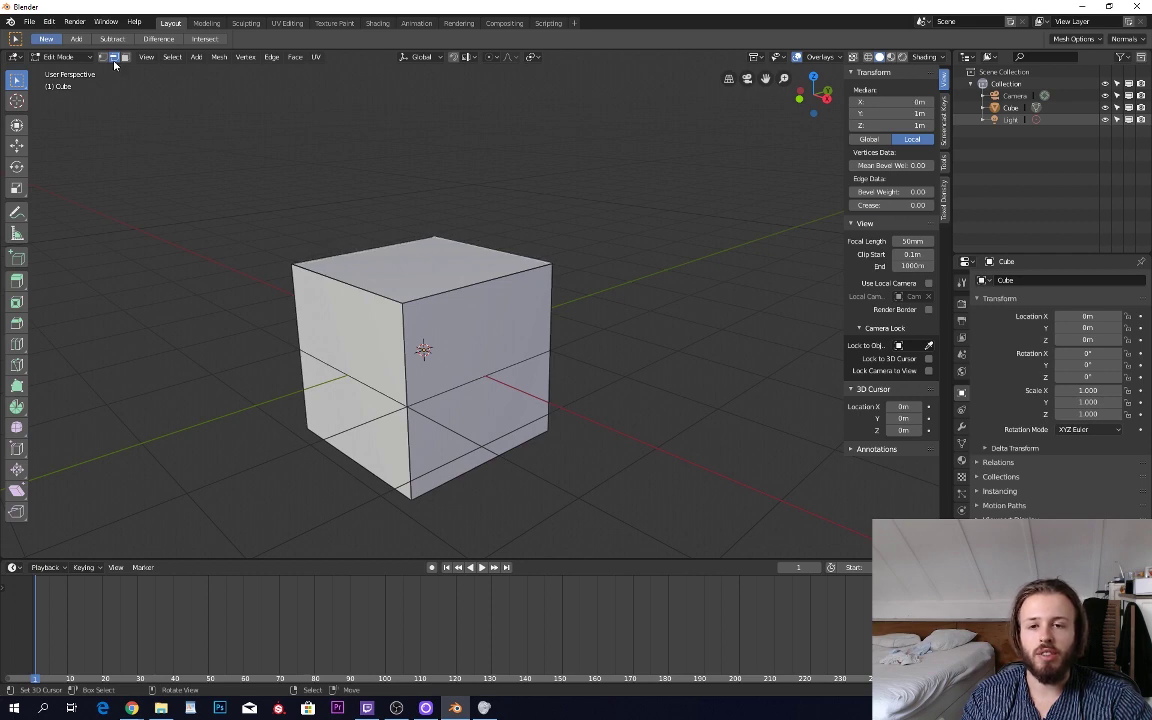
# - Return to vertex select mode, clear the selection and select the cube's top face by its four corner vertices
pyautogui.click(105, 57)
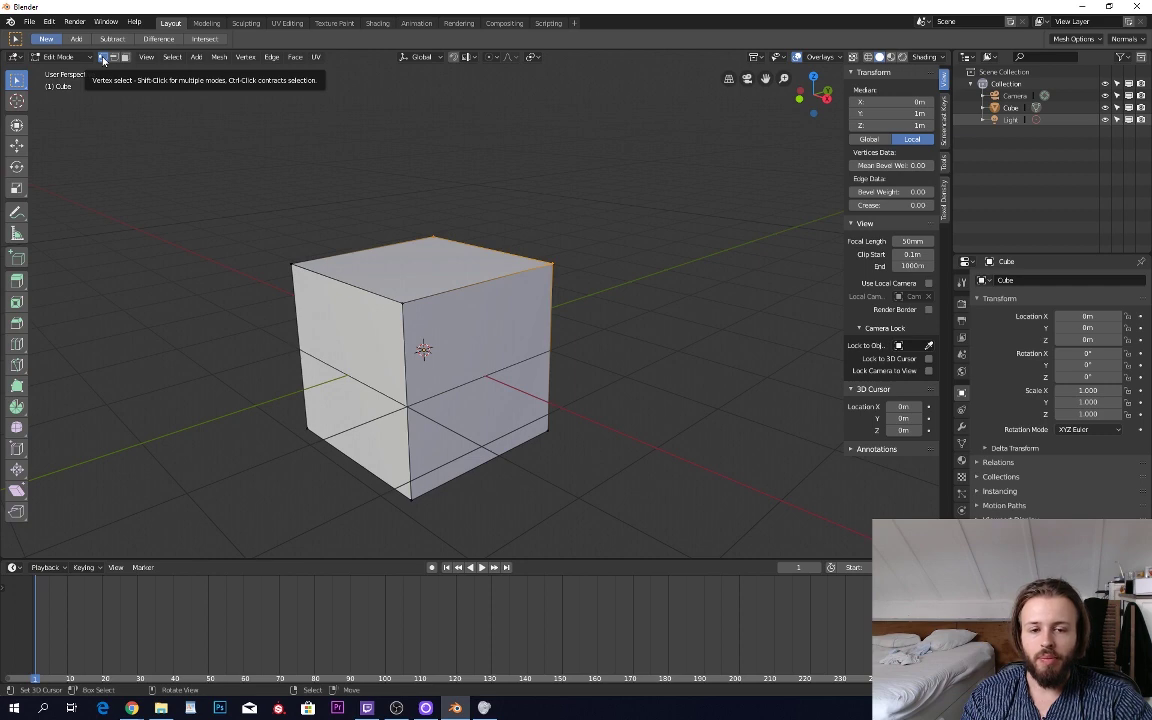
pyautogui.hotkey('alt', 'a')
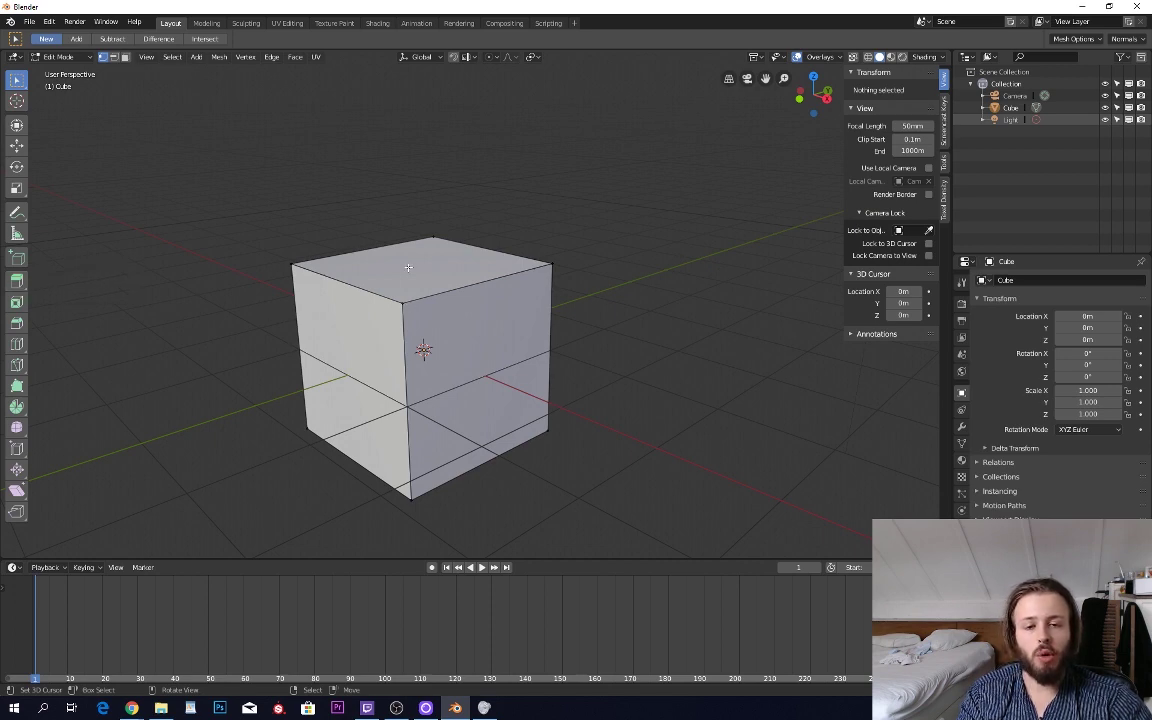
pyautogui.click(442, 239)
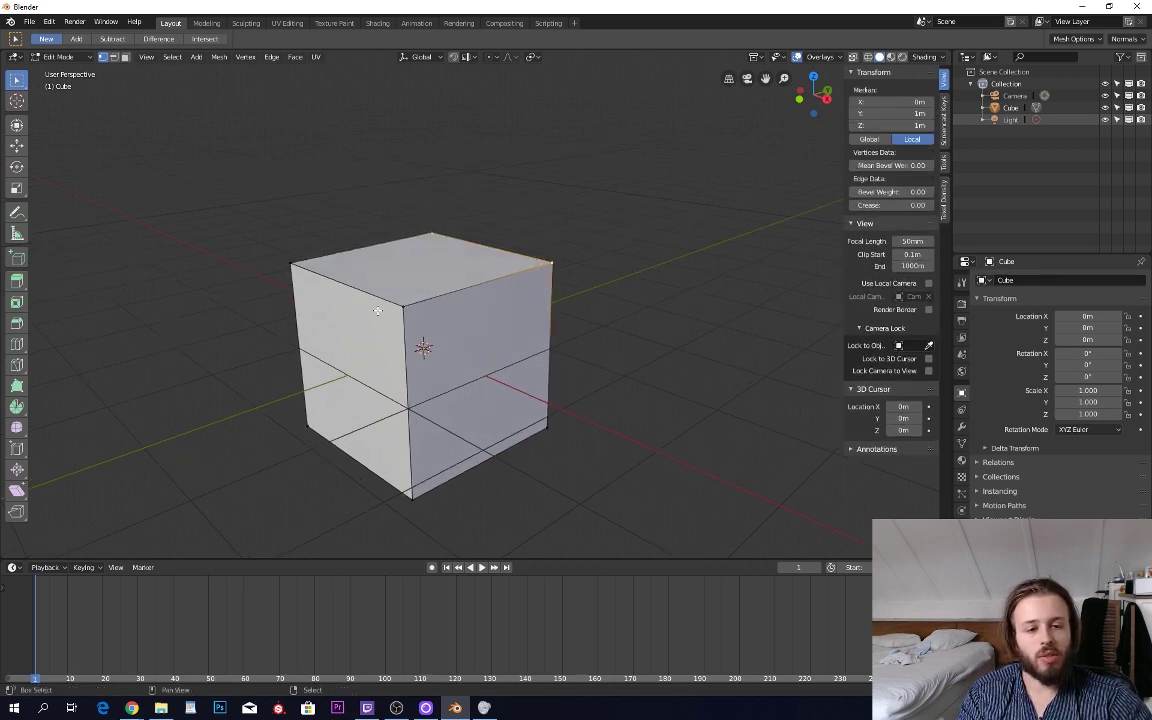
pyautogui.click(339, 280)
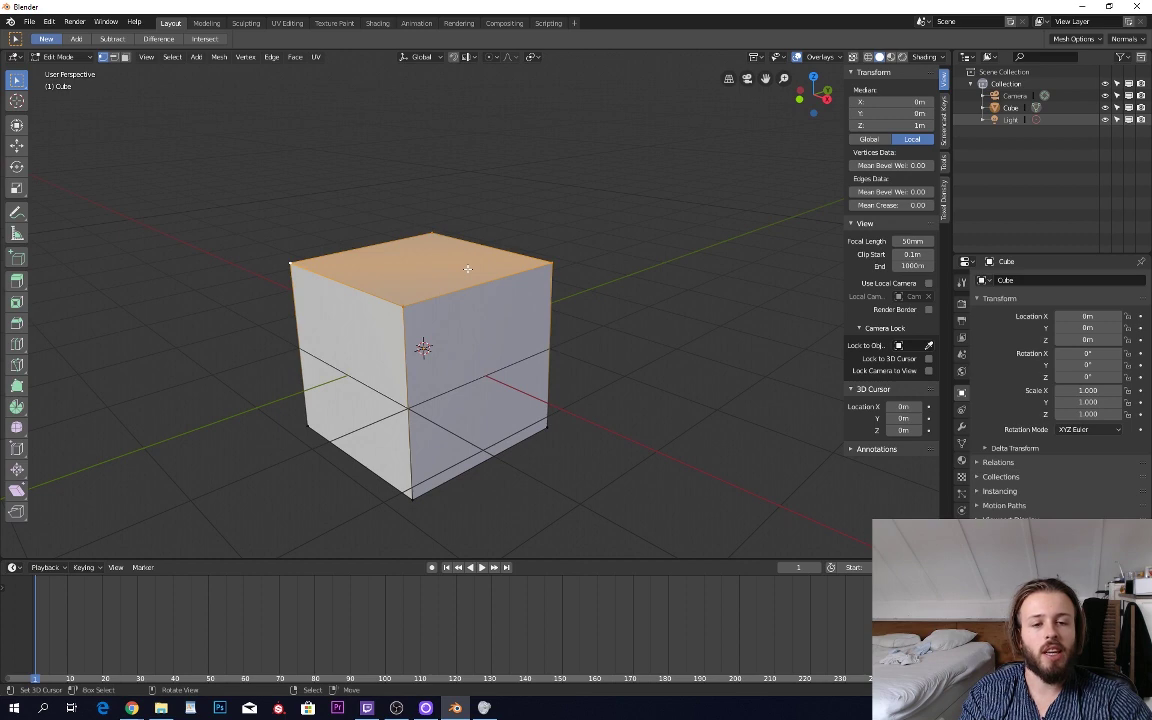
# - Try extruding the cube's top face upward by different amounts, cancelling or undoing each extrusion
pyautogui.press('e')
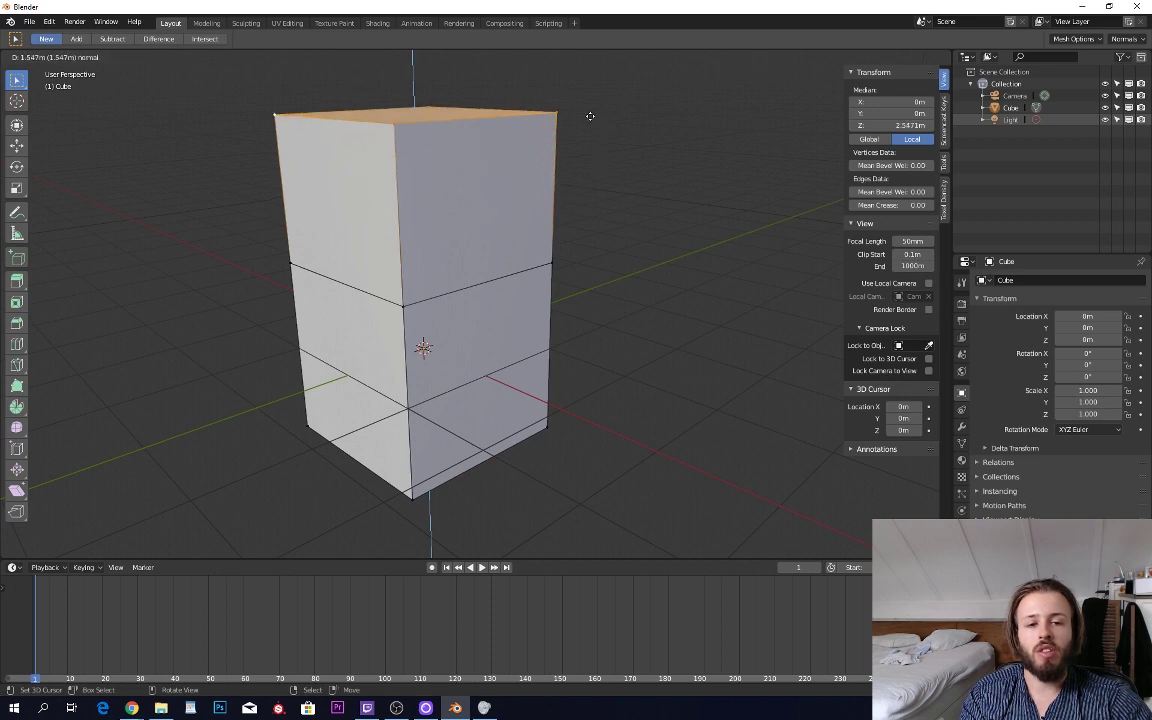
pyautogui.rightClick(594, 151)
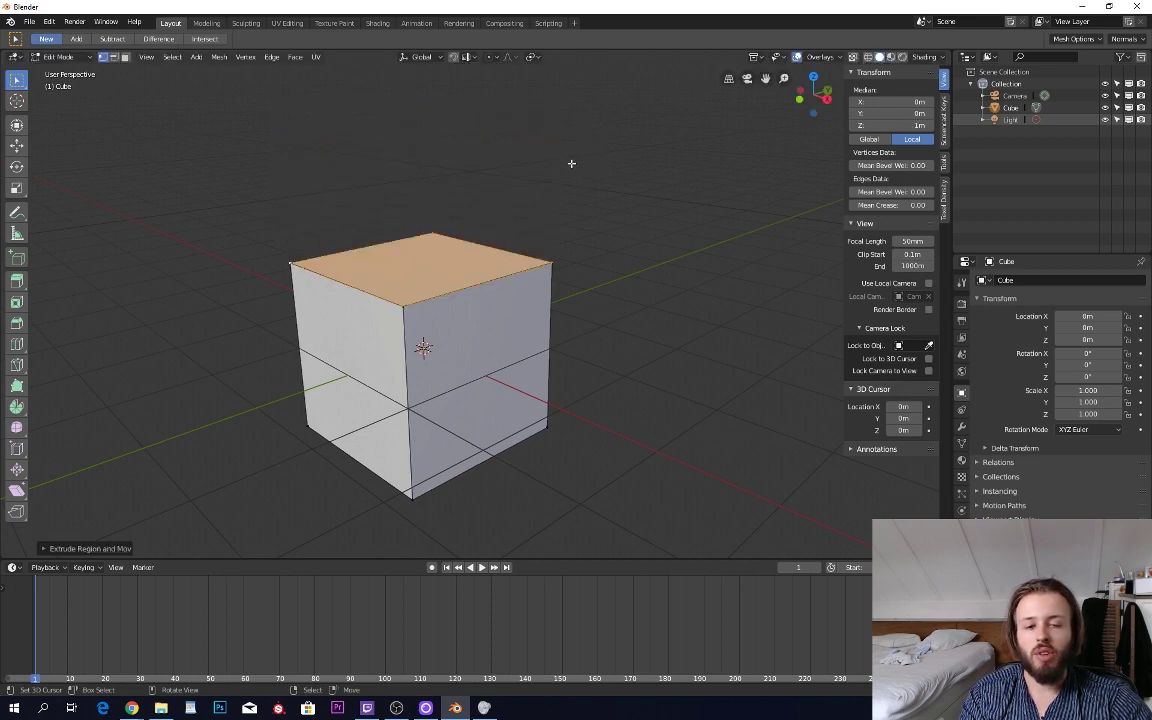
pyautogui.press('e')
pyautogui.click(452, 133)
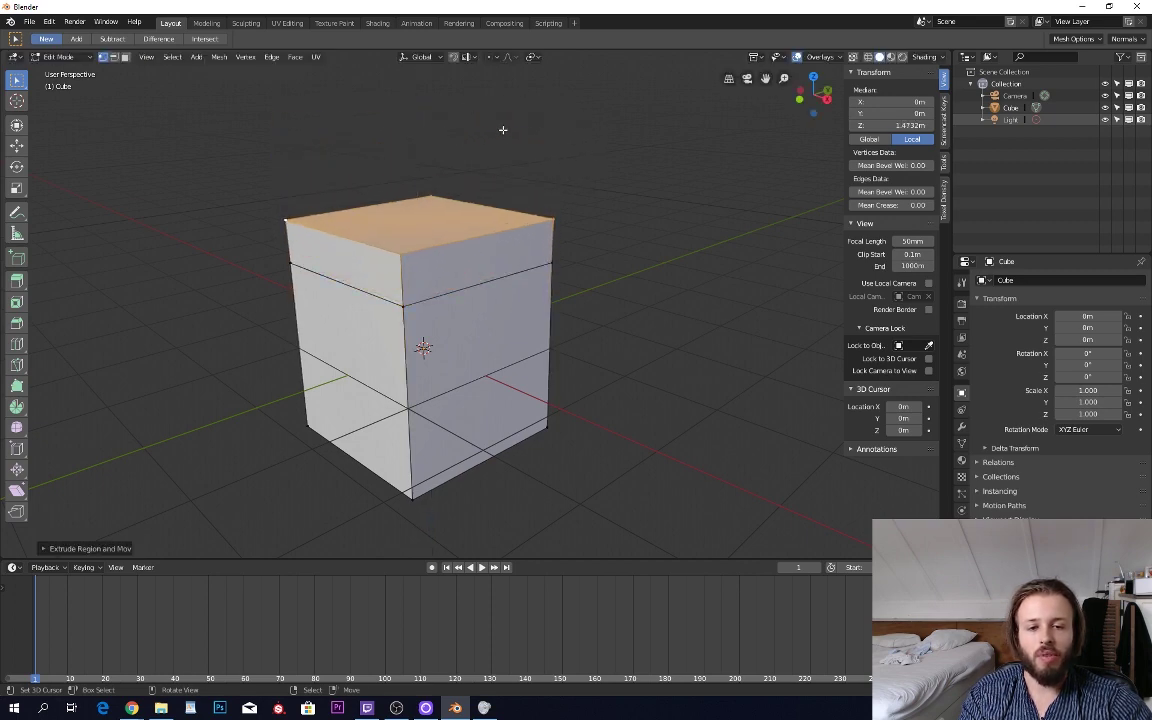
pyautogui.hotkey('ctrl', 'z')
pyautogui.press('e')
pyautogui.rightClick(508, 92)
pyautogui.hotkey('ctrl', 'z')
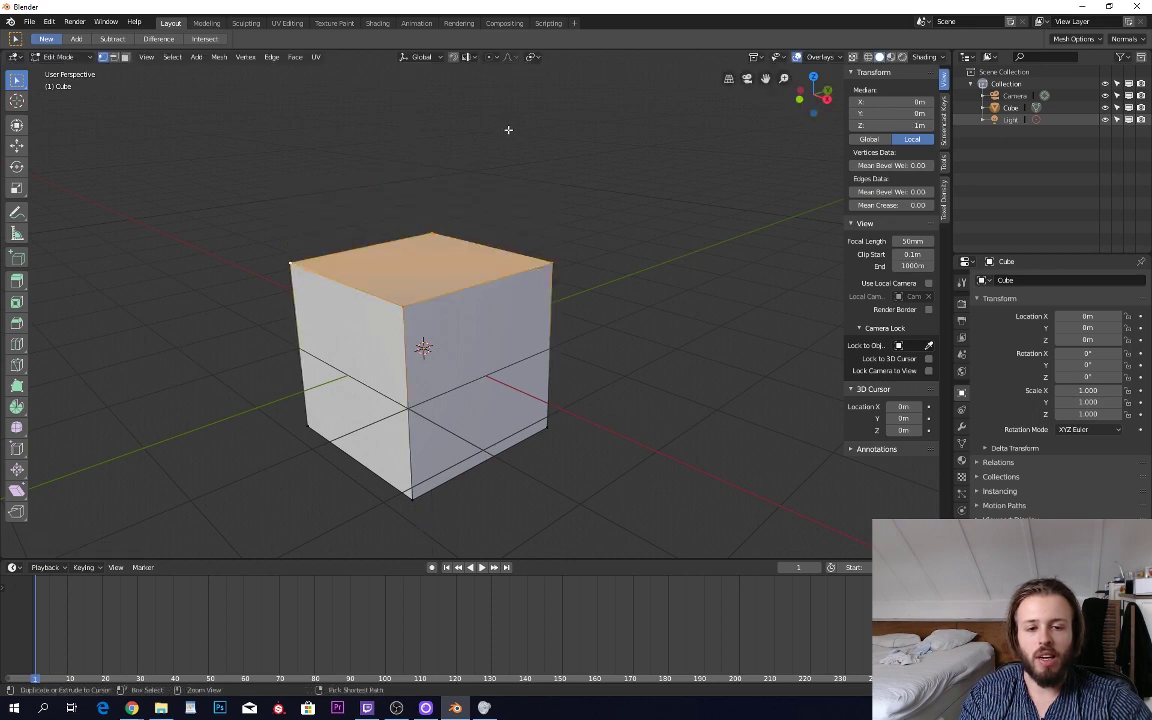
# - Extrude the cube's top face upward about 1.14 m and briefly check the shape in Object Mode
pyautogui.scroll(2, 459, 241)
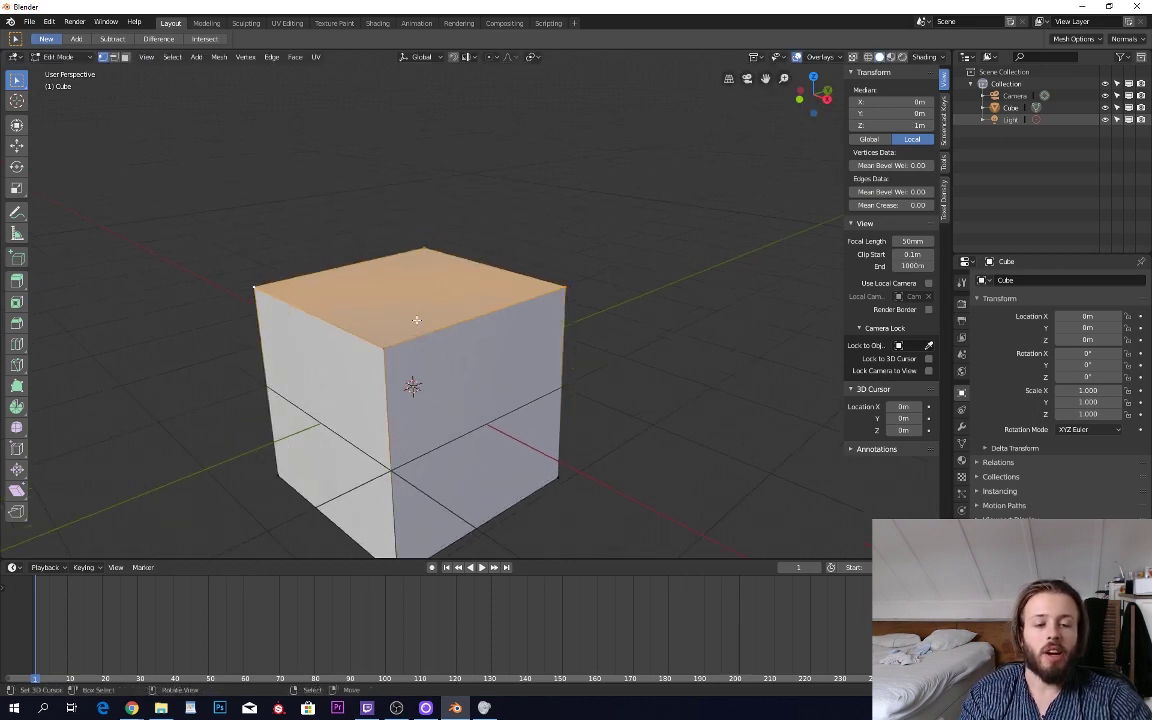
pyautogui.press('e')
pyautogui.click(489, 193)
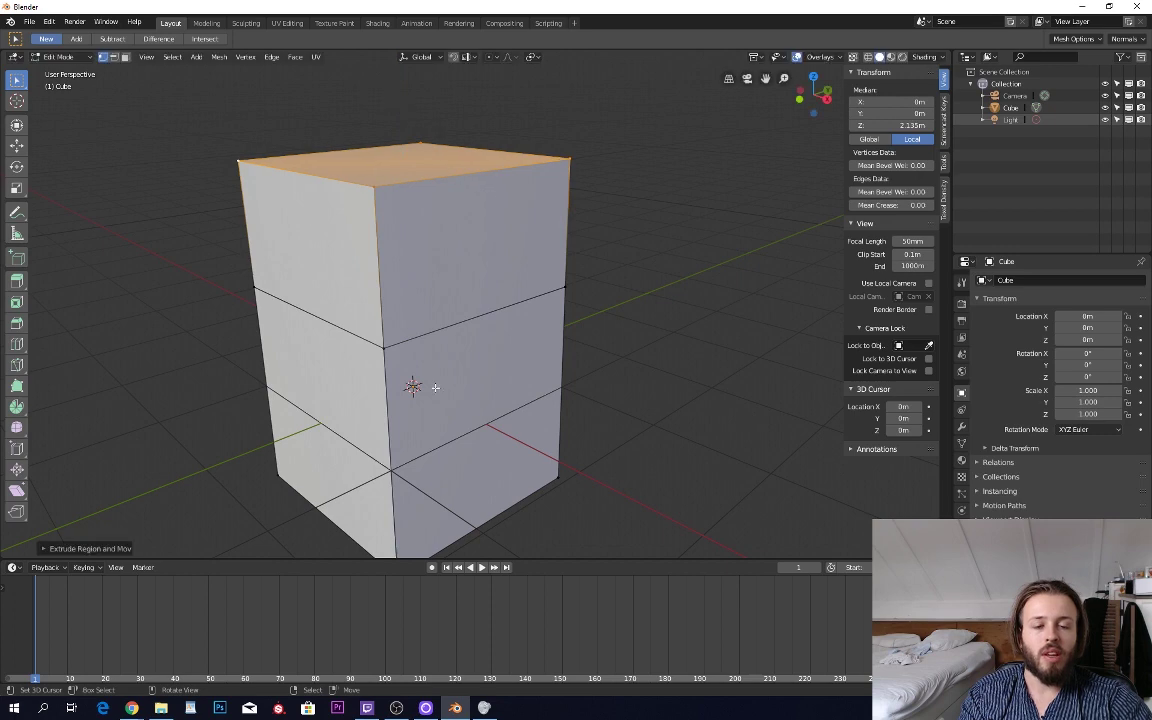
pyautogui.press('Tab')
pyautogui.press('Tab')
# - Clear the selection and select the raised top face by its four corner vertices
pyautogui.hotkey('alt', 'a')
pyautogui.rightClick(378, 190)
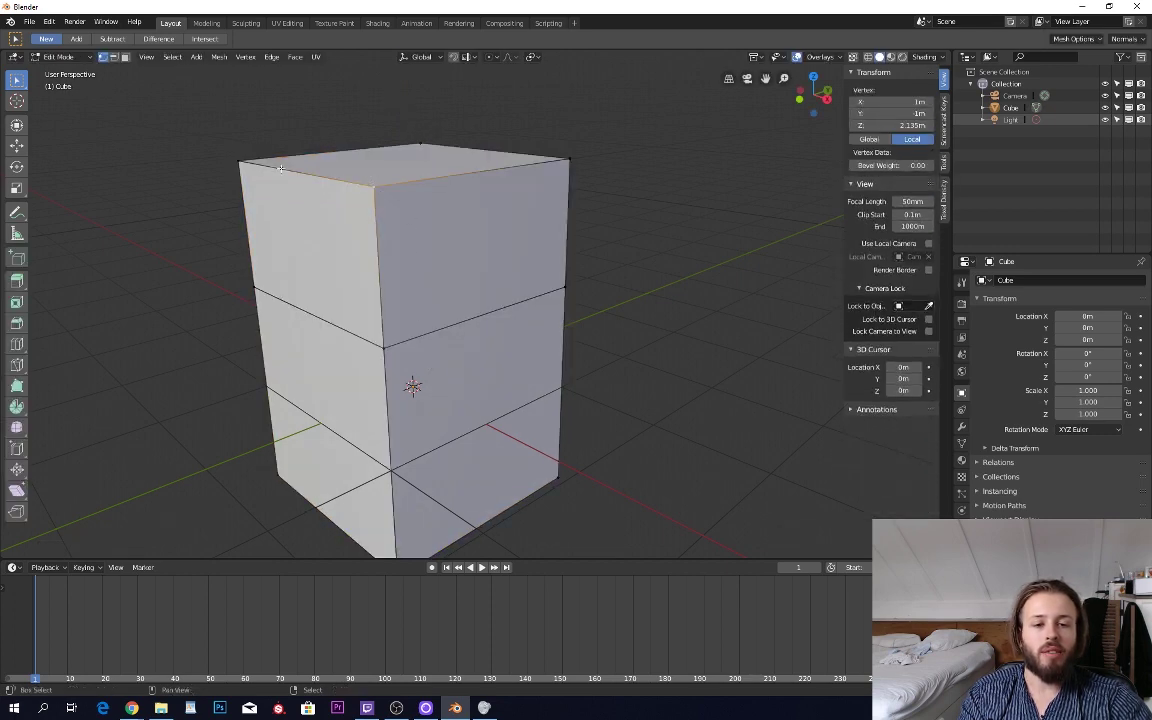
pyautogui.keyDown('shift'); pyautogui.rightClick(242, 160); pyautogui.keyUp('shift')
pyautogui.keyDown('shift'); pyautogui.rightClick(428, 131); pyautogui.keyUp('shift')
pyautogui.keyDown('shift'); pyautogui.rightClick(569, 158); pyautogui.keyUp('shift')
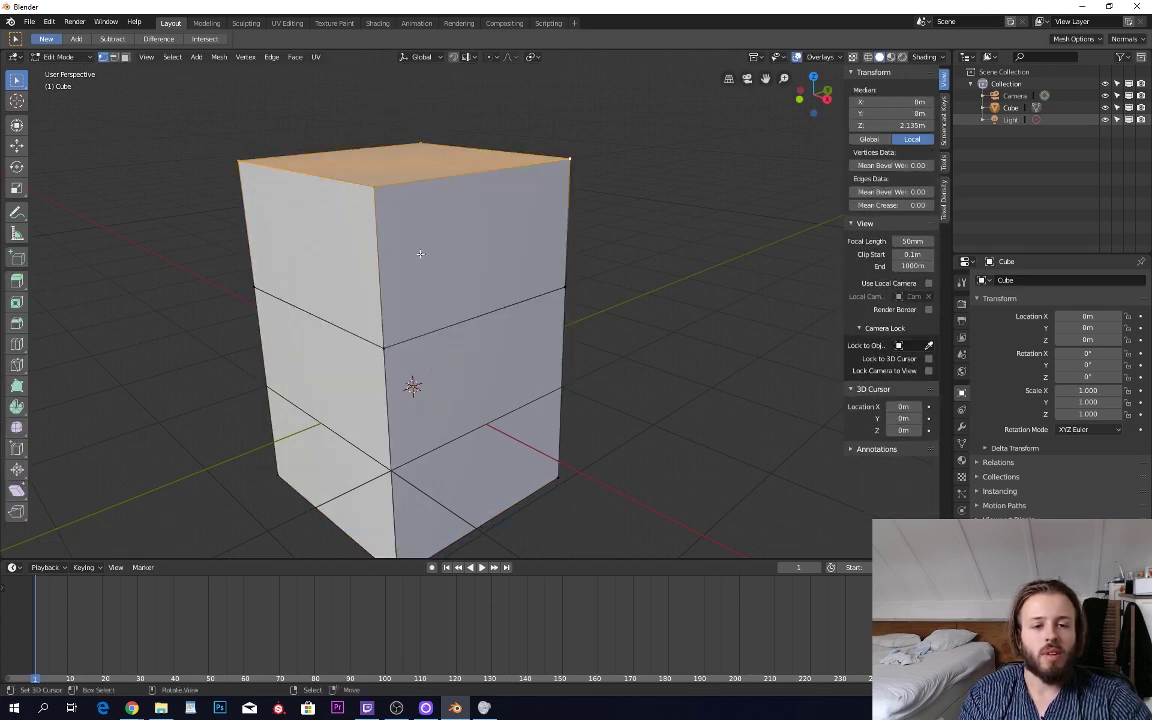
# - Select the upper section's side face facing positive X by its four corner vertices, going through the selection twice
pyautogui.rightClick(380, 196)
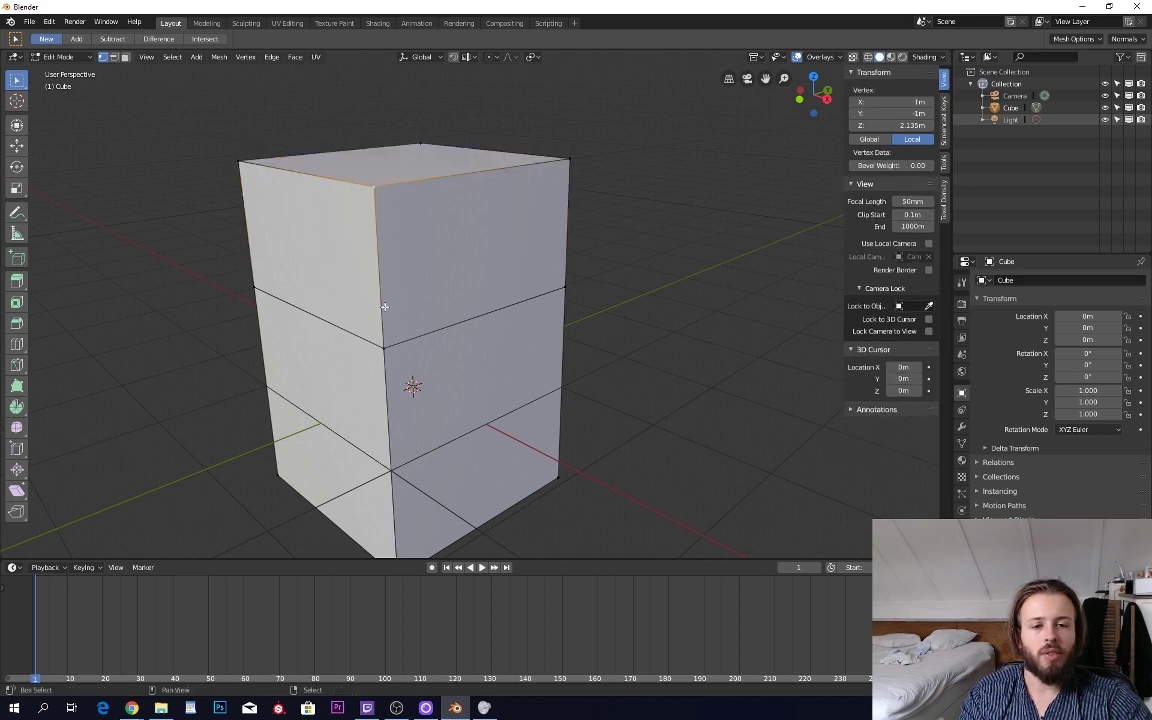
pyautogui.keyDown('shift'); pyautogui.rightClick(385, 343); pyautogui.keyUp('shift')
pyautogui.keyDown('shift'); pyautogui.rightClick(569, 158); pyautogui.keyUp('shift')
pyautogui.keyDown('shift'); pyautogui.rightClick(566, 284); pyautogui.keyUp('shift')
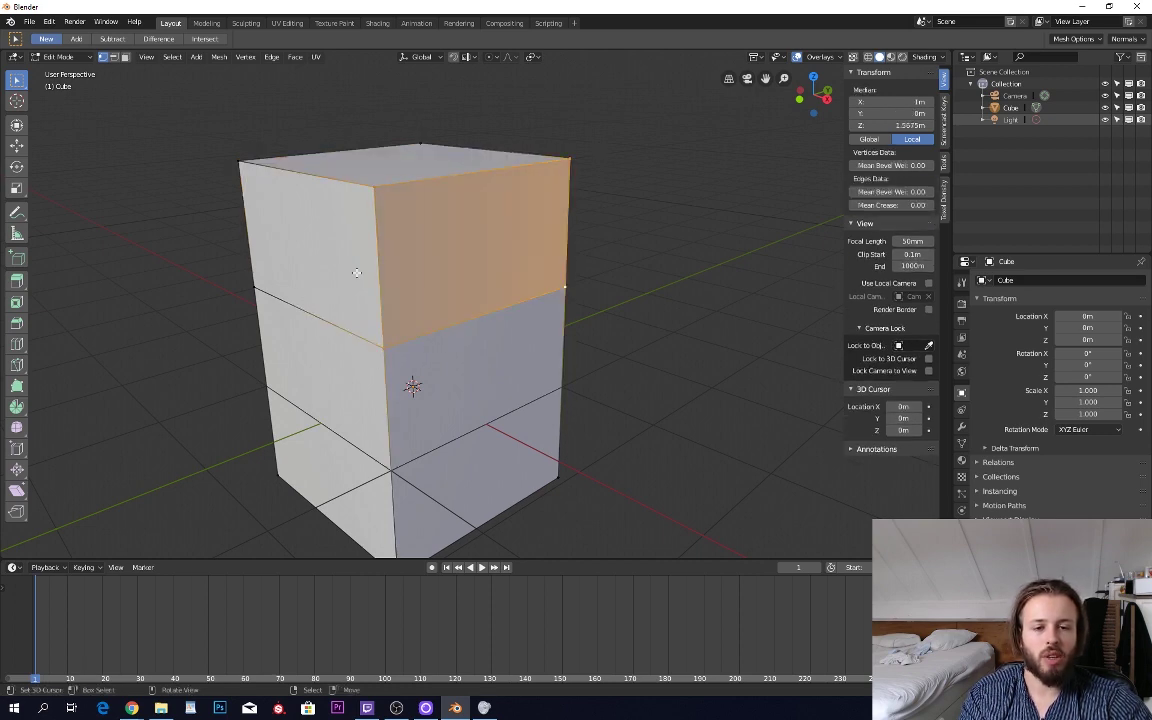
pyautogui.rightClick(381, 204)
pyautogui.keyDown('shift'); pyautogui.rightClick(392, 334); pyautogui.keyUp('shift')
pyautogui.keyDown('shift'); pyautogui.rightClick(571, 170); pyautogui.keyUp('shift')
pyautogui.keyDown('shift'); pyautogui.rightClick(571, 280); pyautogui.keyUp('shift')
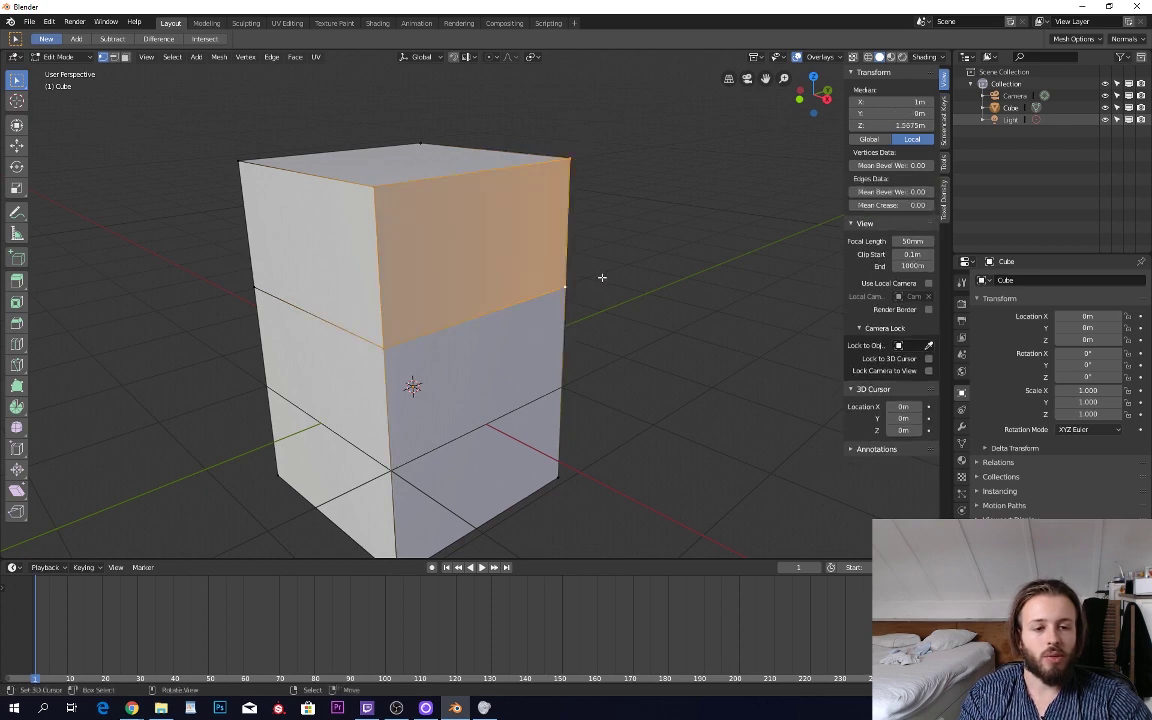
# - Extrude the selected upper side face outward about 1.07 m along X and switch to Object Mode to view the shape
pyautogui.moveTo(602, 277); pyautogui.dragTo(652, 277, button='middle')
pyautogui.press('e')
pyautogui.click(785, 302)
pyautogui.press('Tab')
pyautogui.scroll(-5, 486, 352)
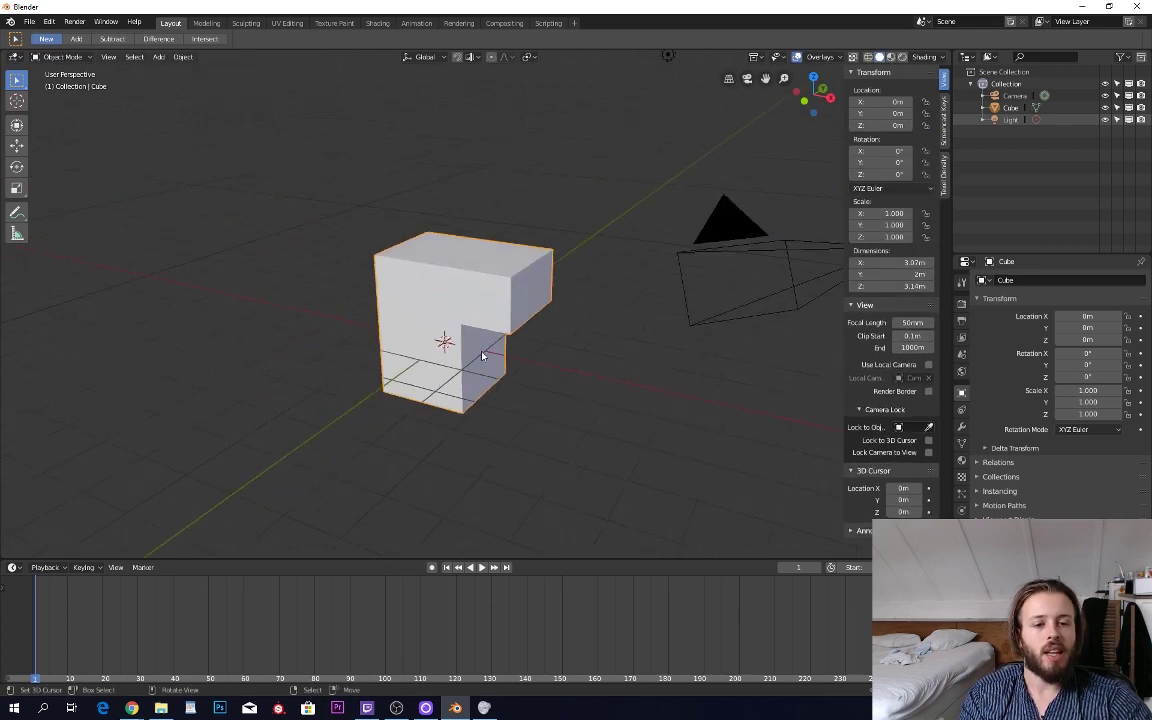
# - Move the extruded block's end face back along the X axis to about X 1.36 m in Edit Mode
pyautogui.press('Tab')
pyautogui.scroll(5, 569, 217)
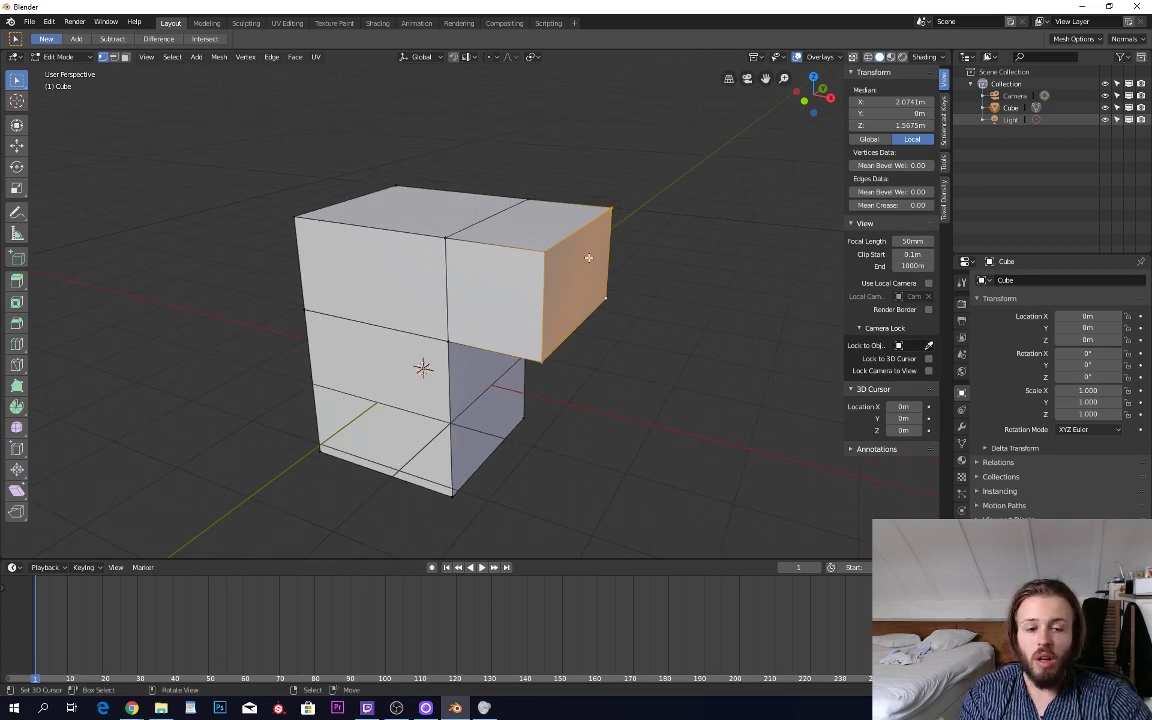
pyautogui.press('g')
pyautogui.press('x')
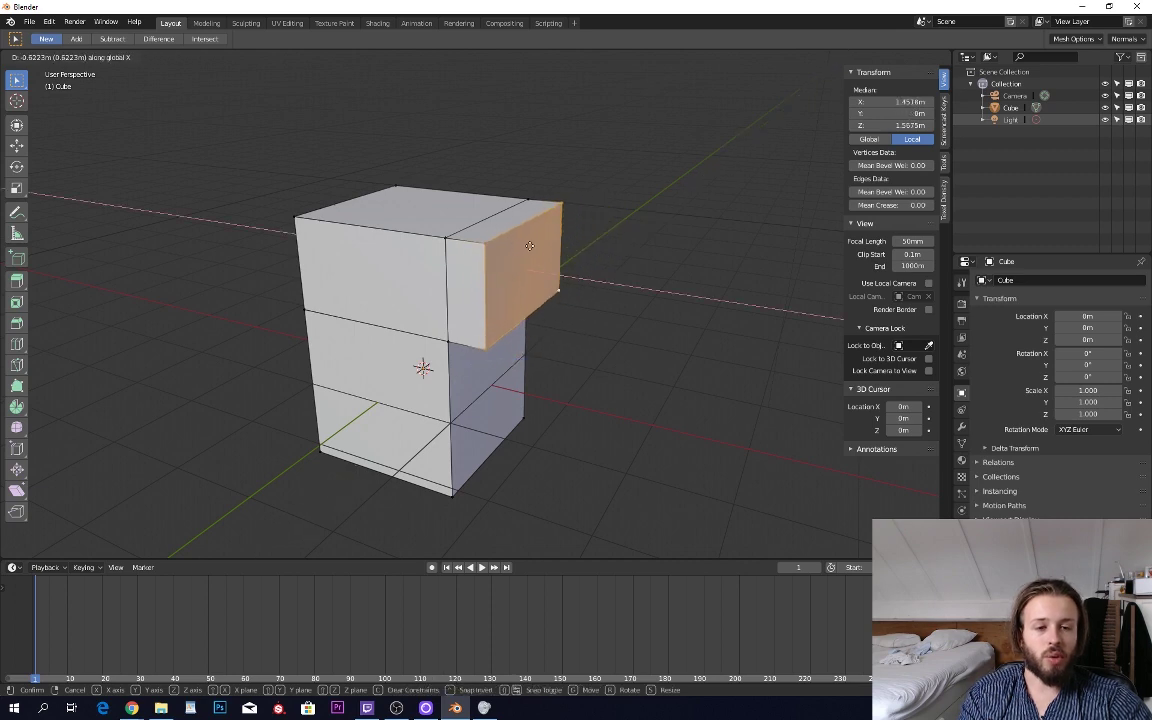
pyautogui.click(503, 240)
pyautogui.press('Tab')
pyautogui.press('Tab')
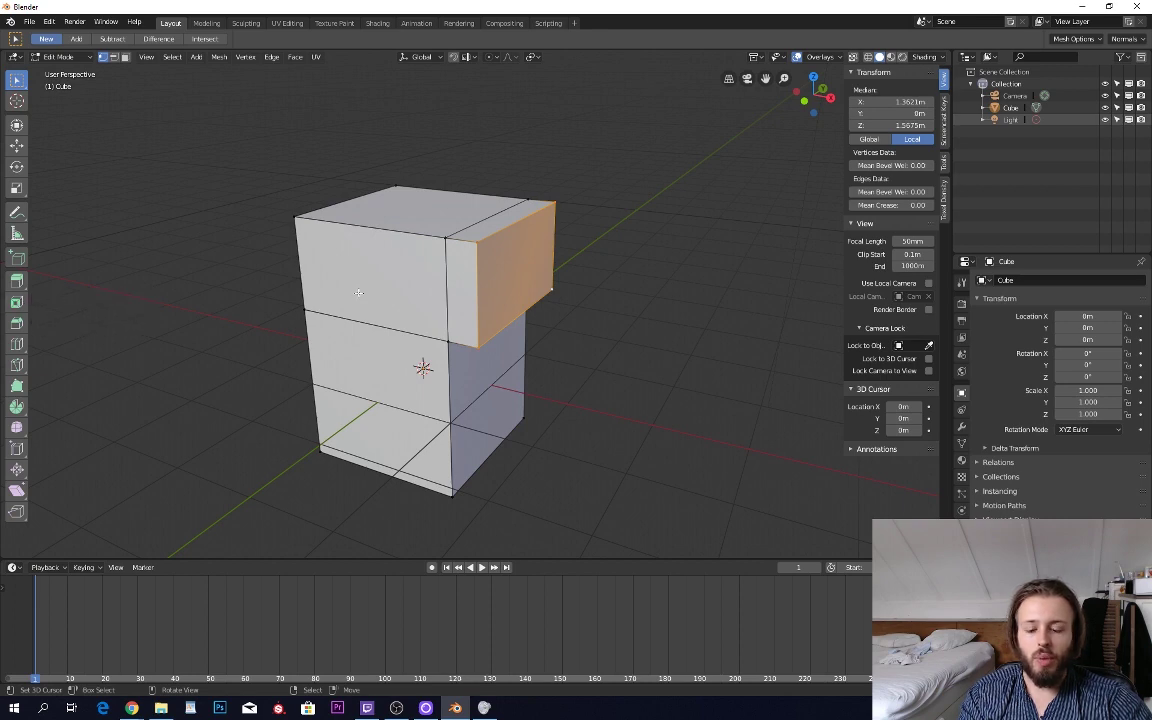
# - Inset the protruding block's end face to leave a narrow border around it
pyautogui.moveTo(512, 226); pyautogui.dragTo(600, 212, button='middle')
pyautogui.press('i')
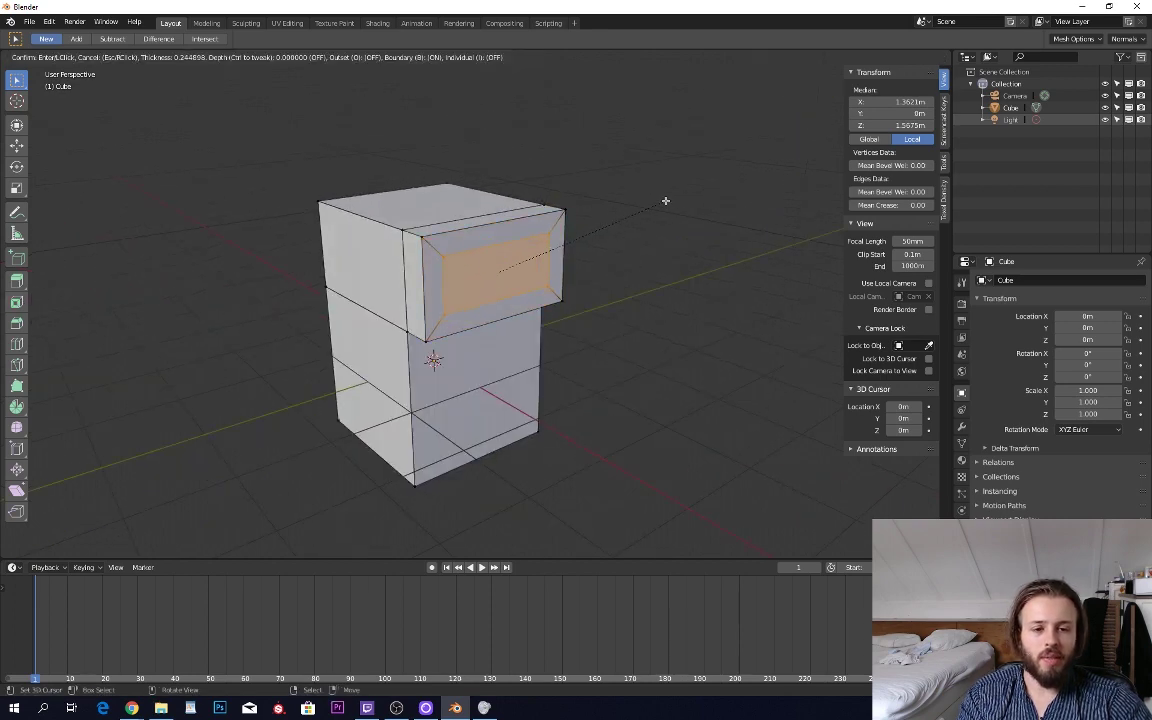
pyautogui.click(673, 194)
# - Reselect the inset face by its corner vertices, extrude it inward to form a recess and return to Object Mode
pyautogui.click(653, 216)
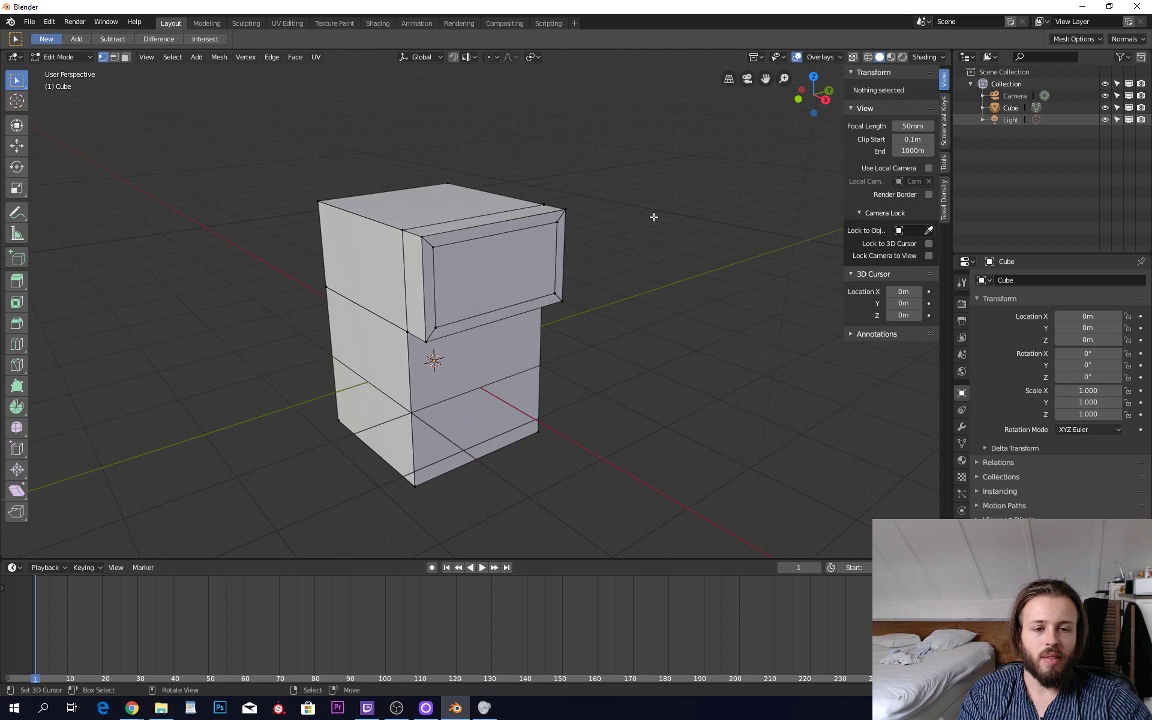
pyautogui.click(532, 237)
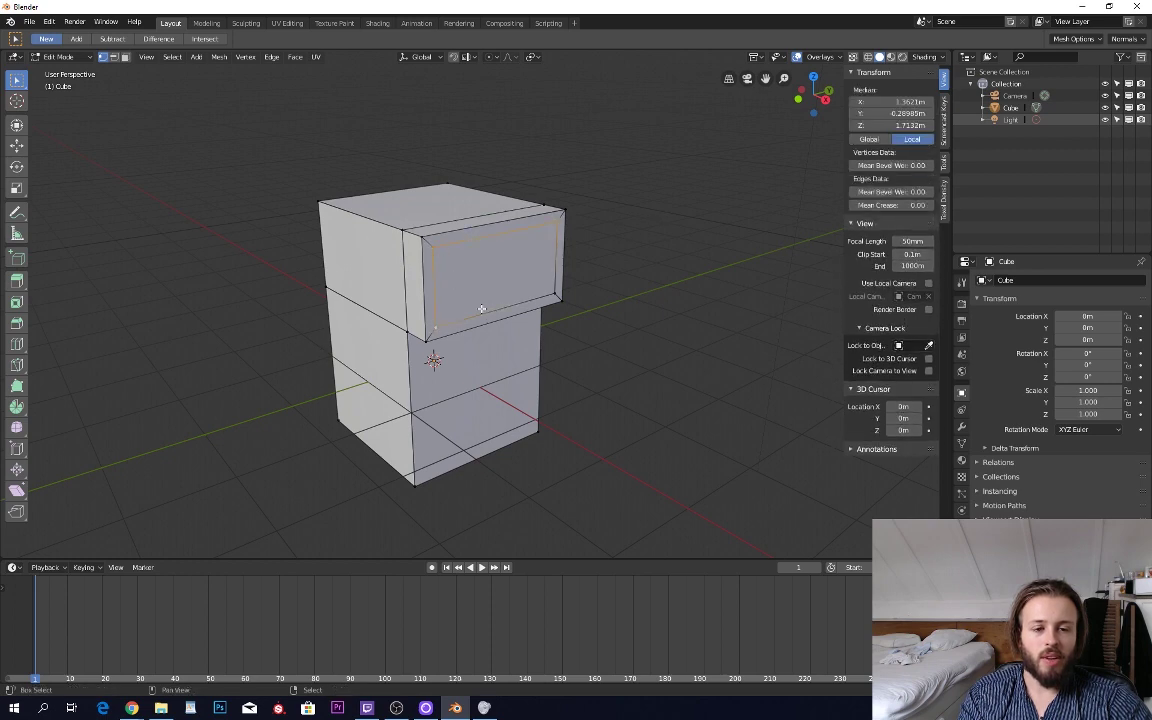
pyautogui.press('e')
pyautogui.click(630, 291)
pyautogui.press('Tab')
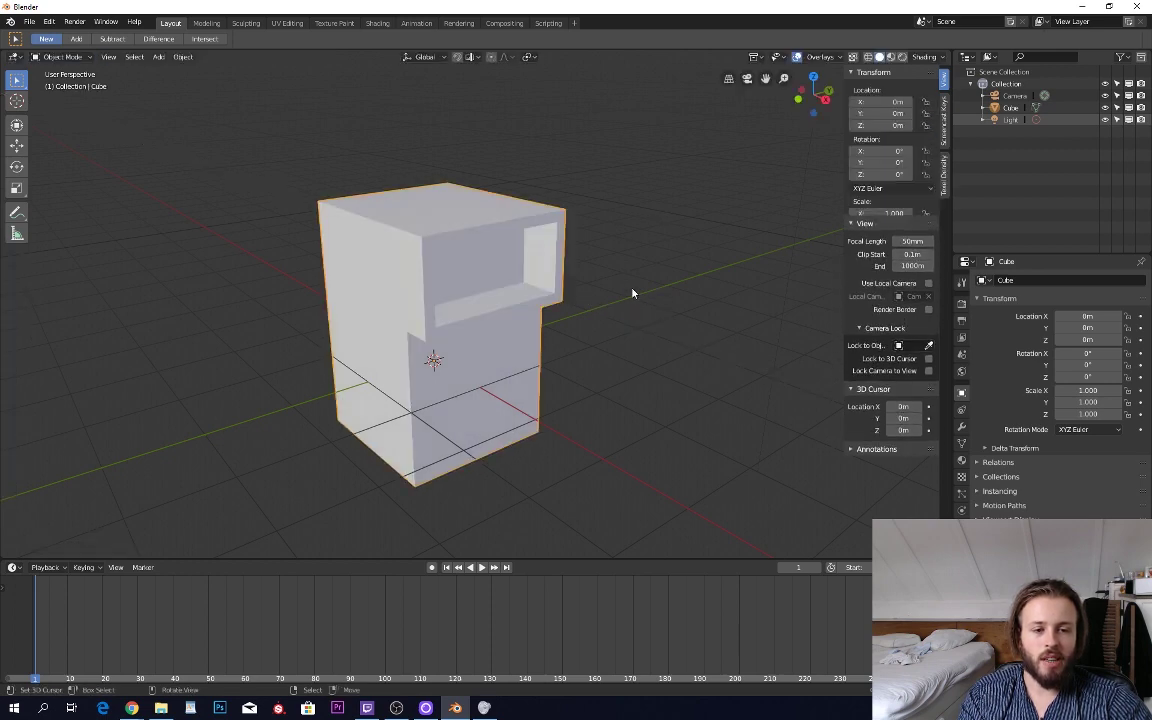
# - Switch the recessed block to Edit Mode
pyautogui.moveTo(628, 303); pyautogui.dragTo(562, 259, button='middle')
pyautogui.press('Tab')
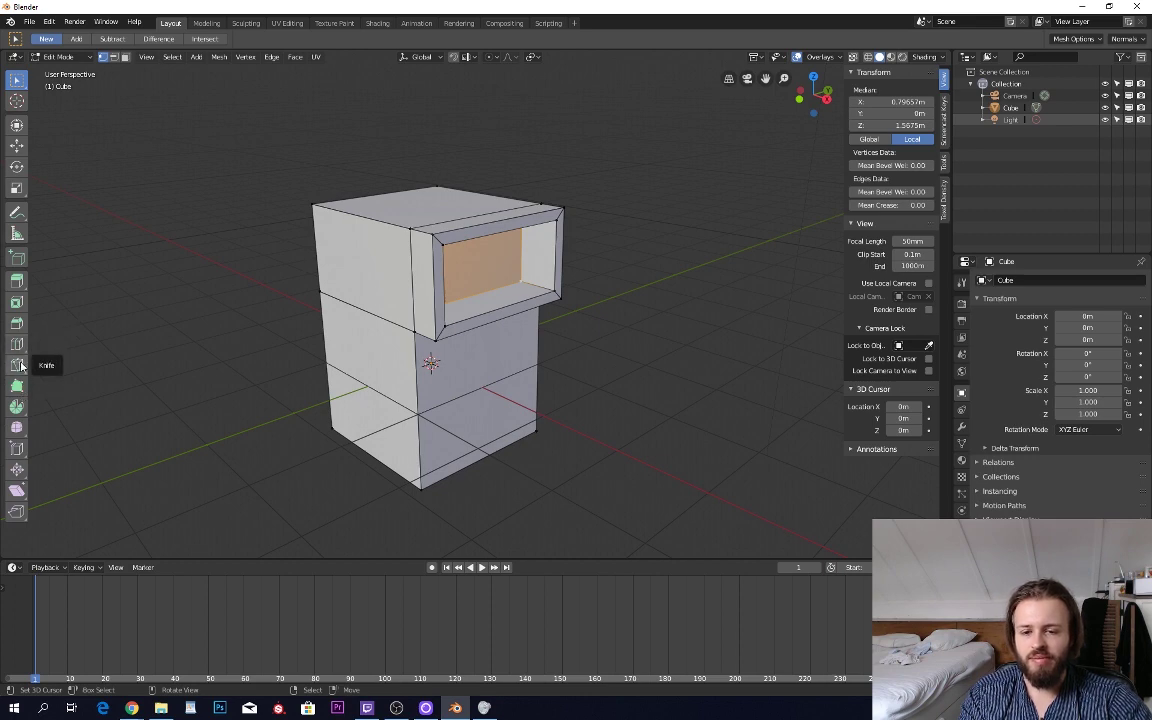
pyautogui.moveTo(410, 280); pyautogui.dragTo(452, 281, button='middle')
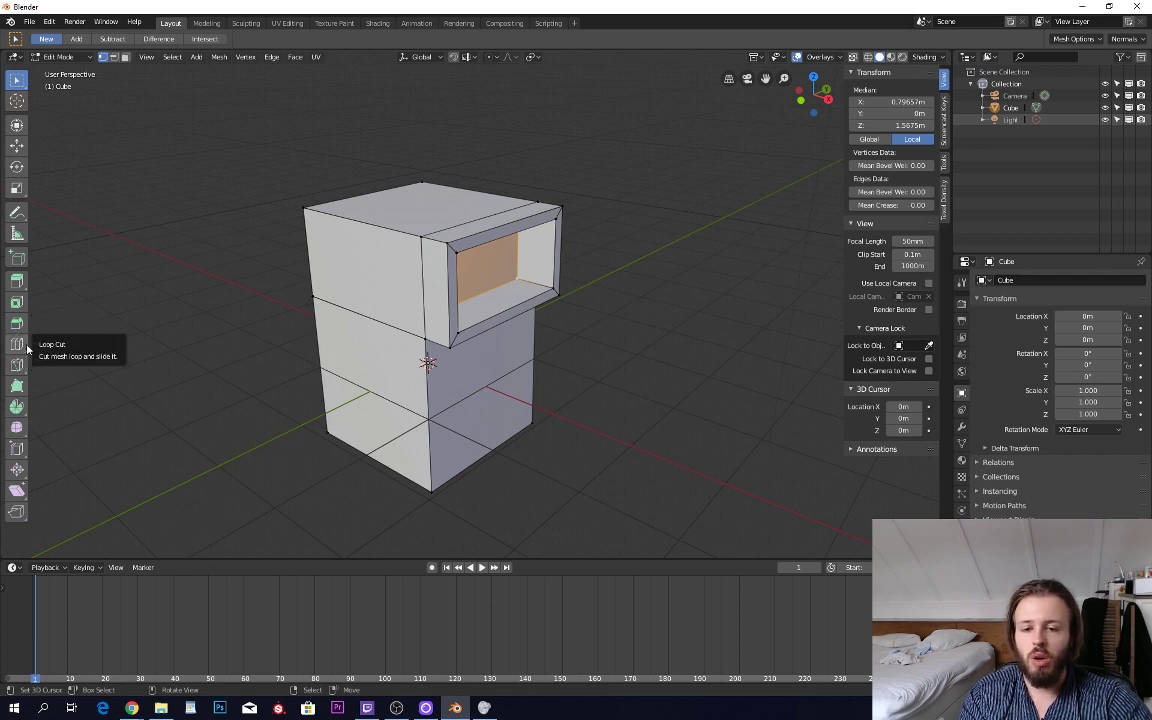
pyautogui.moveTo(285, 270); pyautogui.dragTo(335, 300, button='middle')
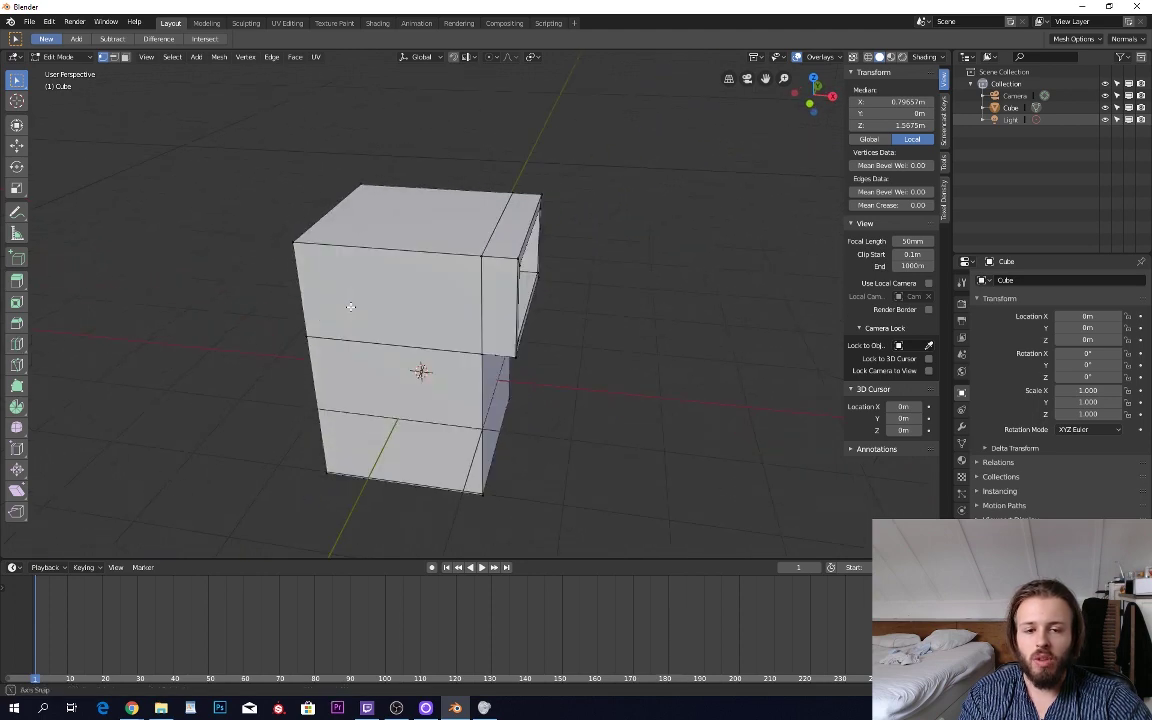
# - Try a loop cut on the block with the Loop Cut tool, undo it and return to the Select Box tool
pyautogui.click(16, 346)
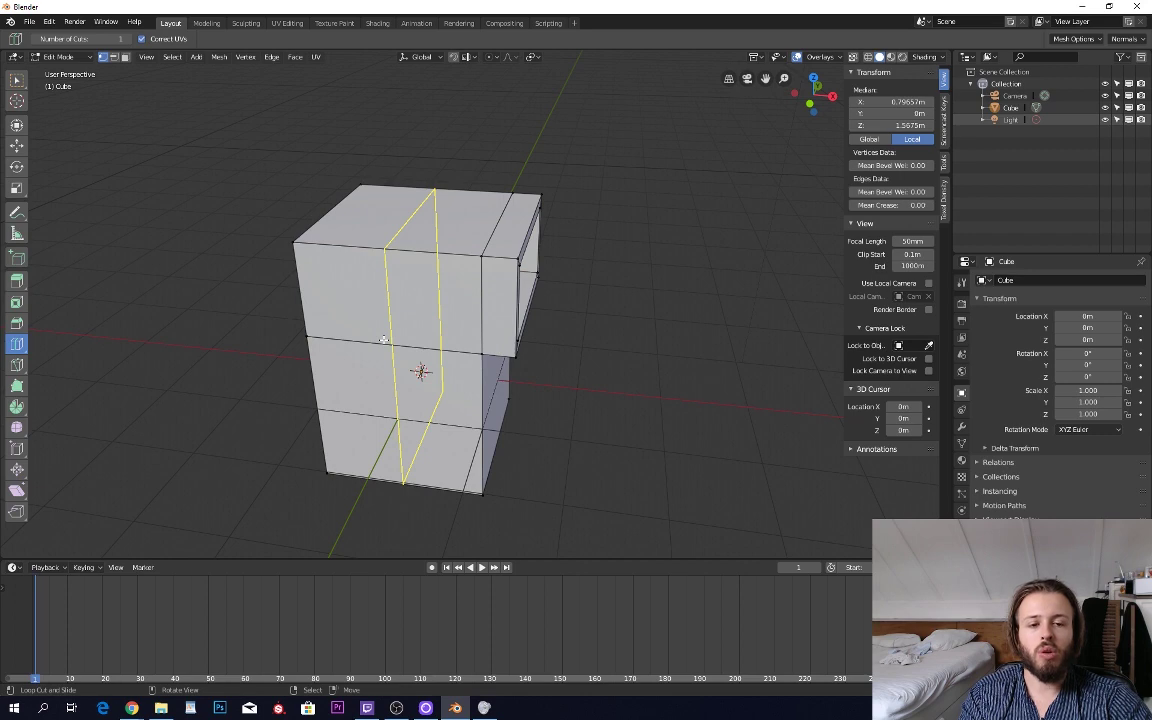
pyautogui.click(520, 233)
pyautogui.moveTo(565, 236); pyautogui.dragTo(512, 243, button='middle')
pyautogui.rightClick(555, 261)
pyautogui.hotkey('ctrl', 'z')
pyautogui.hotkey('ctrl', 'z')
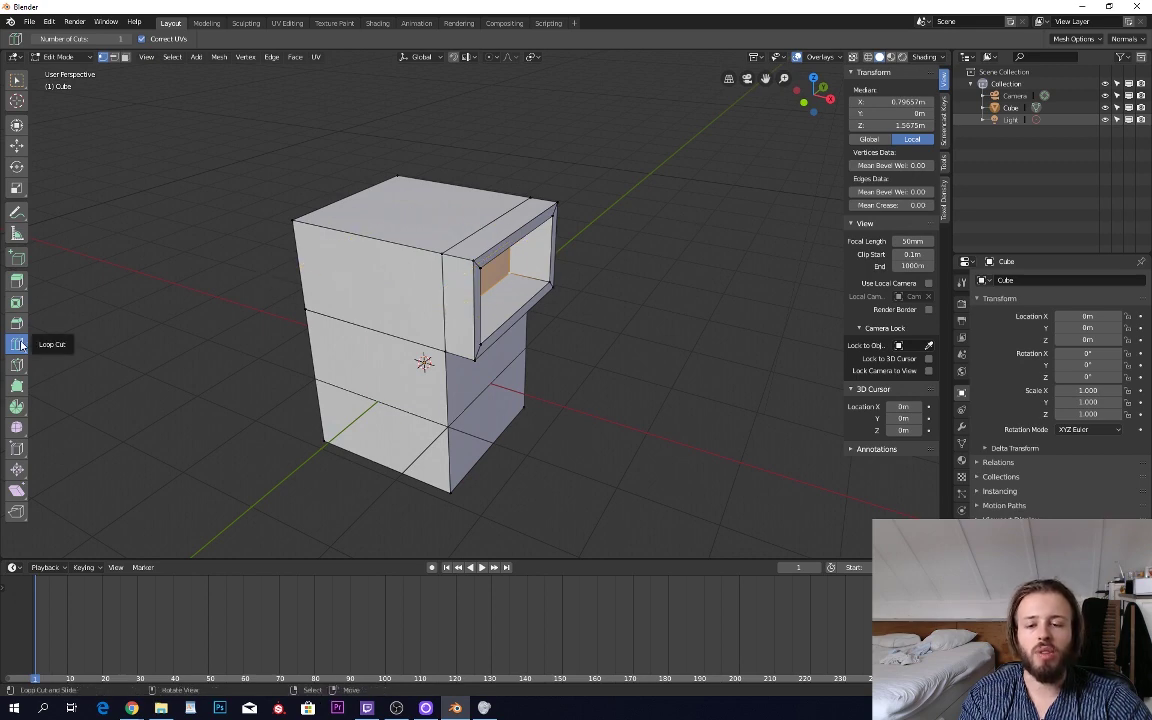
pyautogui.click(16, 83)
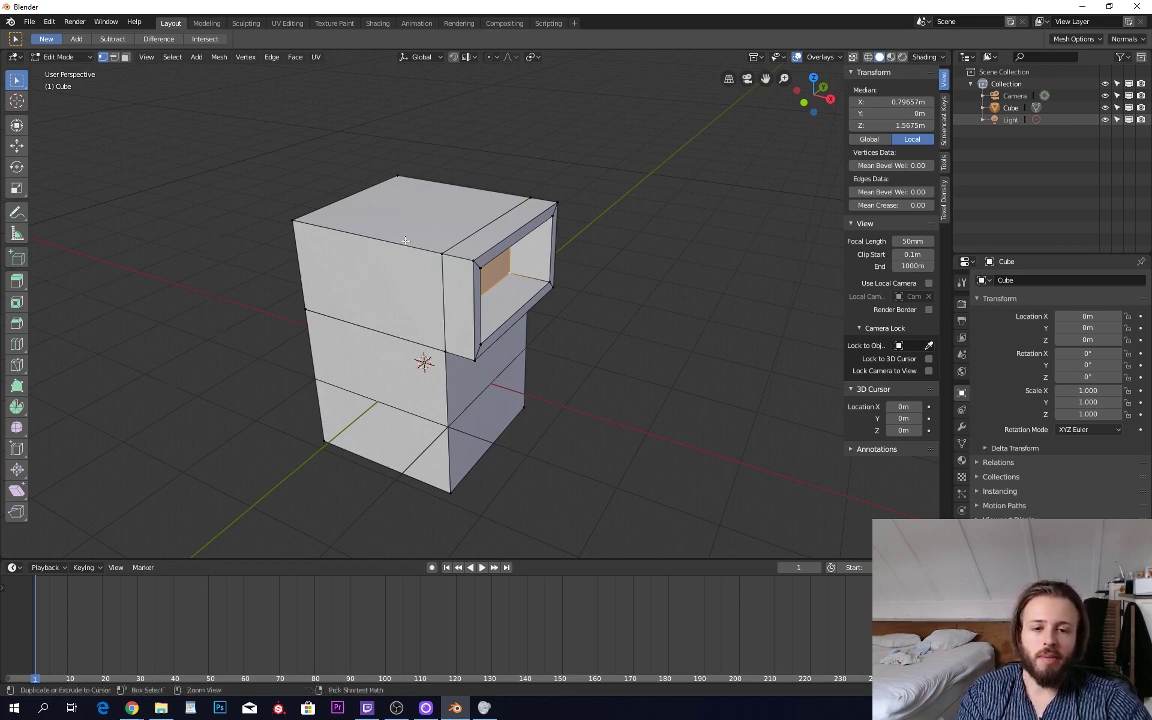
pyautogui.hotkey('ctrl', 'r')
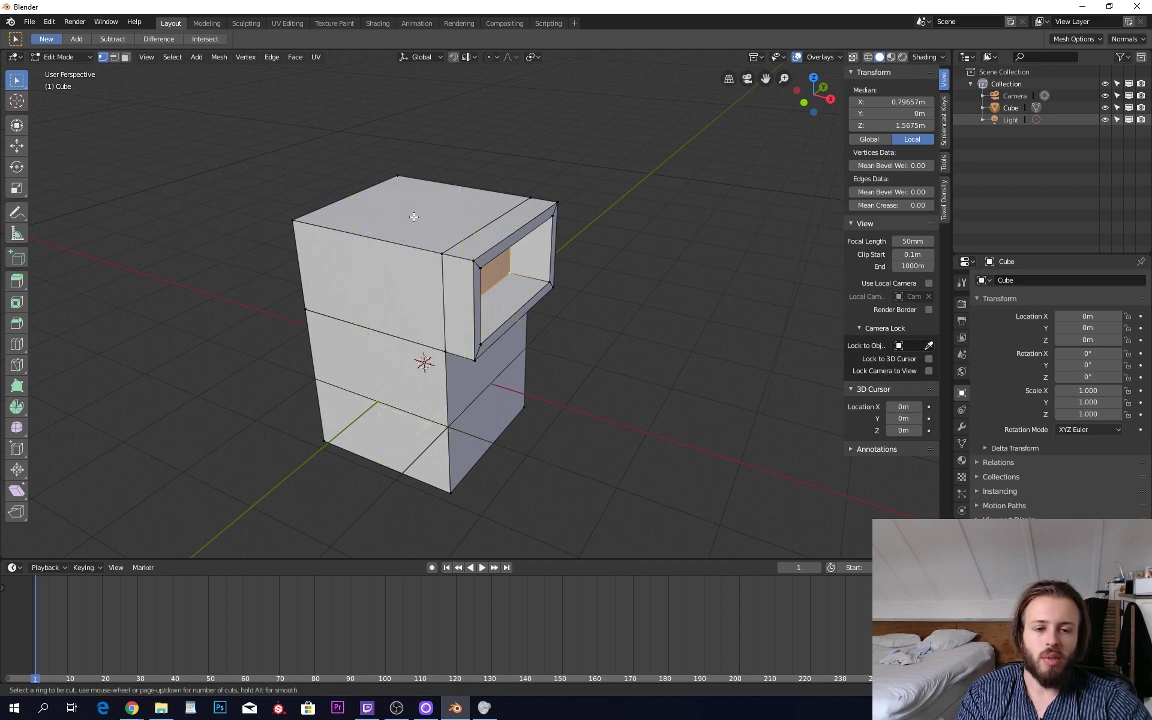
pyautogui.scroll(1, 453, 200)
pyautogui.scroll(-1, 453, 200)
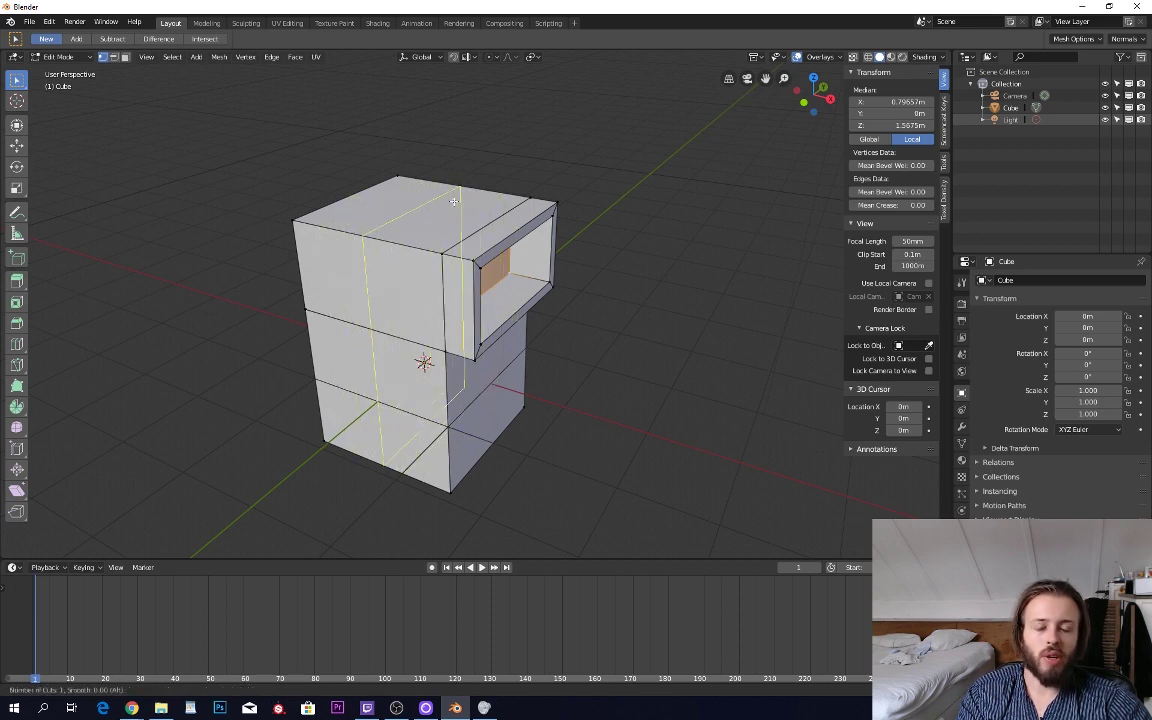
pyautogui.press('Escape')
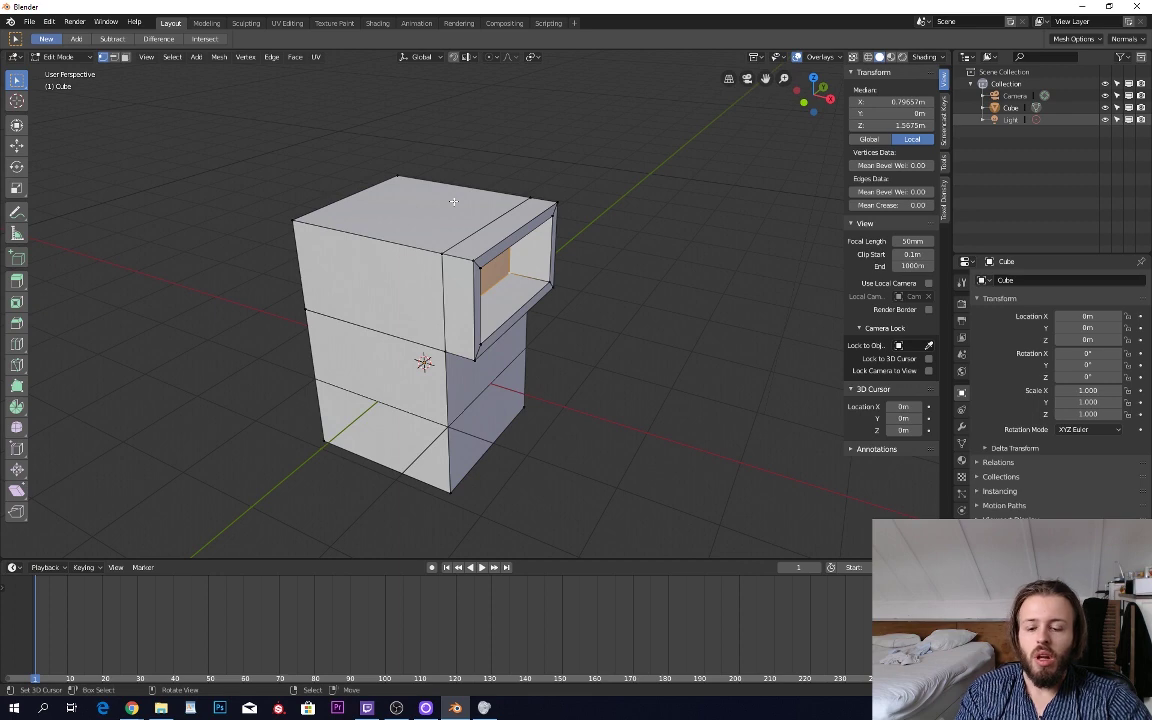
# - Add three centred loop cuts through the block: one across X, one across Y and one around the lower section at Z 0
pyautogui.hotkey('ctrl', 'r')
pyautogui.click(391, 232)
pyautogui.rightClick(391, 232)
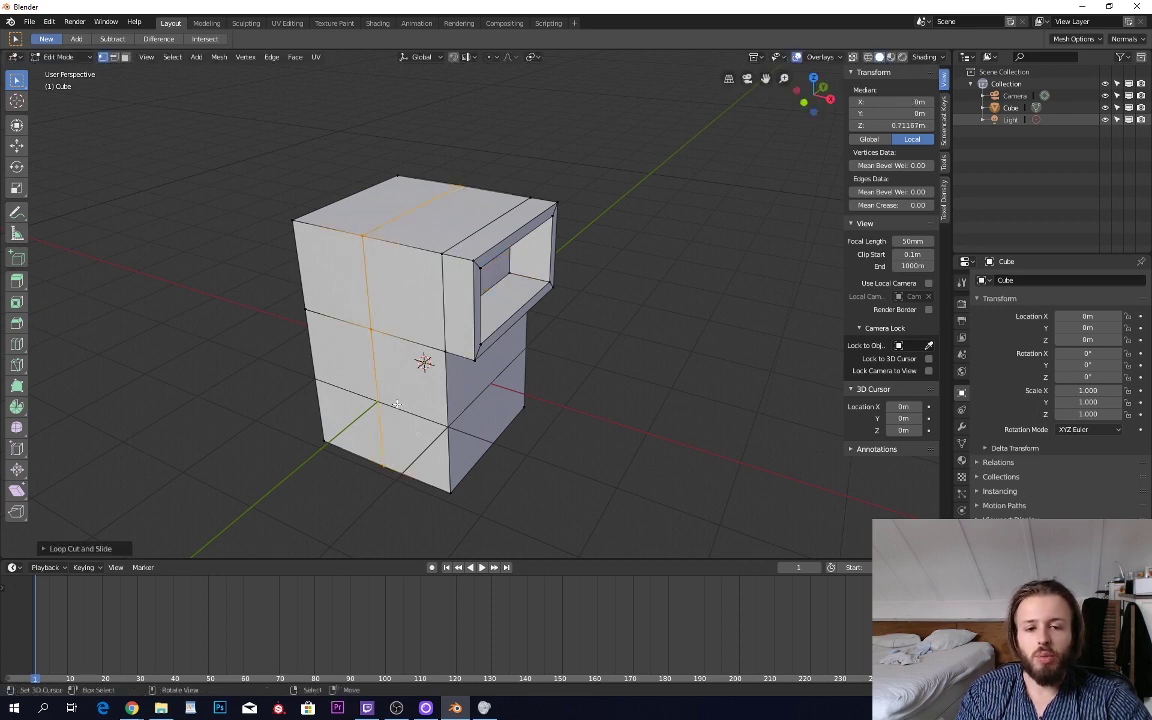
pyautogui.moveTo(397, 403); pyautogui.dragTo(545, 385, button='middle')
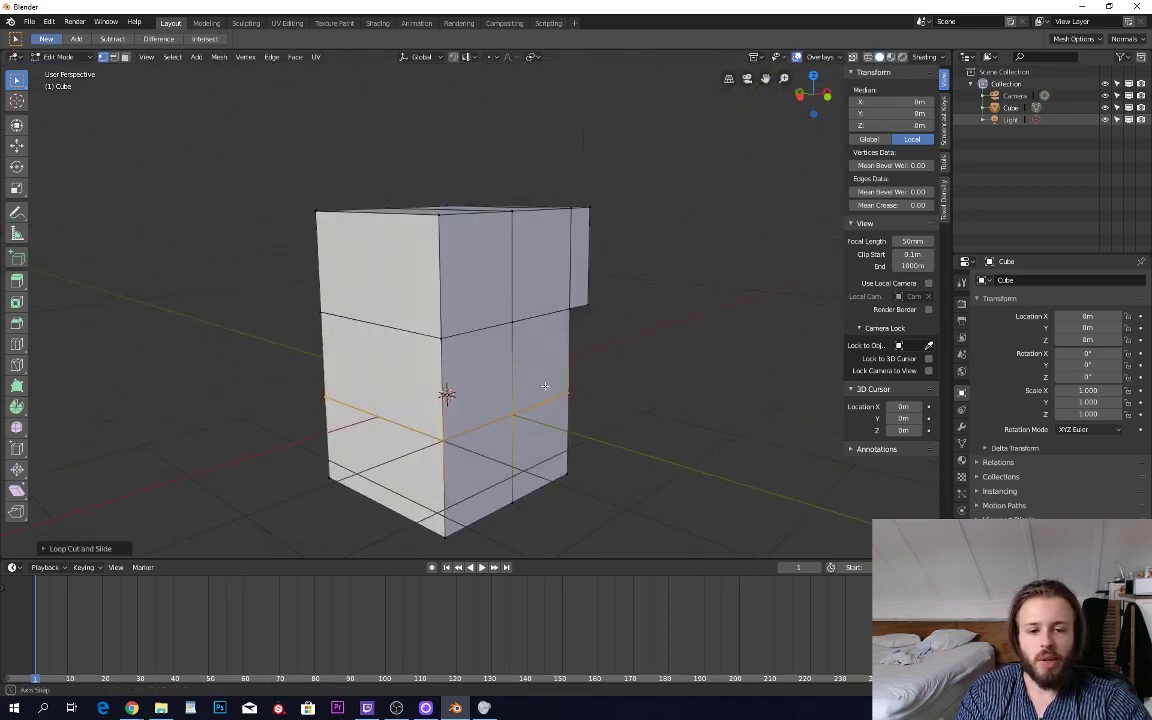
pyautogui.hotkey('ctrl', 'r')
pyautogui.click(387, 214)
pyautogui.rightClick(387, 214)
pyautogui.press('Tab')
pyautogui.press('Tab')
# - Select the corner quarter of the top face at X -0.5, Y -0.5, extrude it upward, and undo the extrusion
pyautogui.moveTo(478, 254); pyautogui.dragTo(440, 290, button='middle')
pyautogui.click(414, 294)
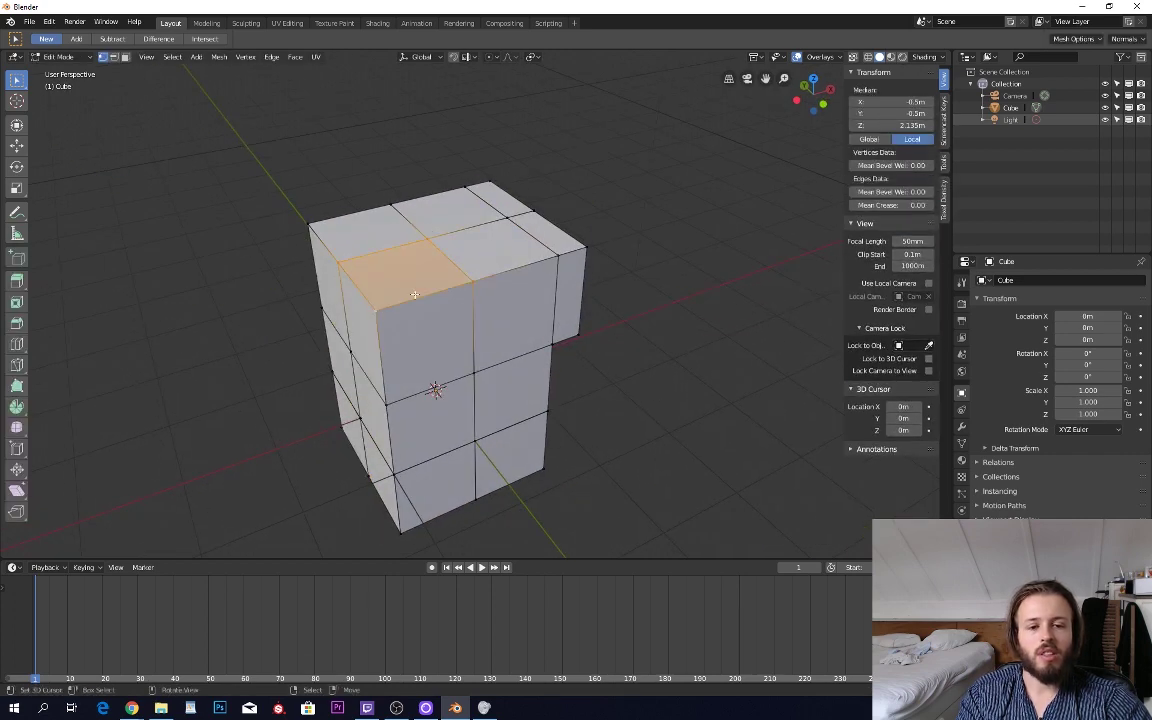
pyautogui.press('e')
pyautogui.click(445, 228)
pyautogui.press('Tab')
pyautogui.moveTo(522, 248); pyautogui.dragTo(410, 253, button='middle')
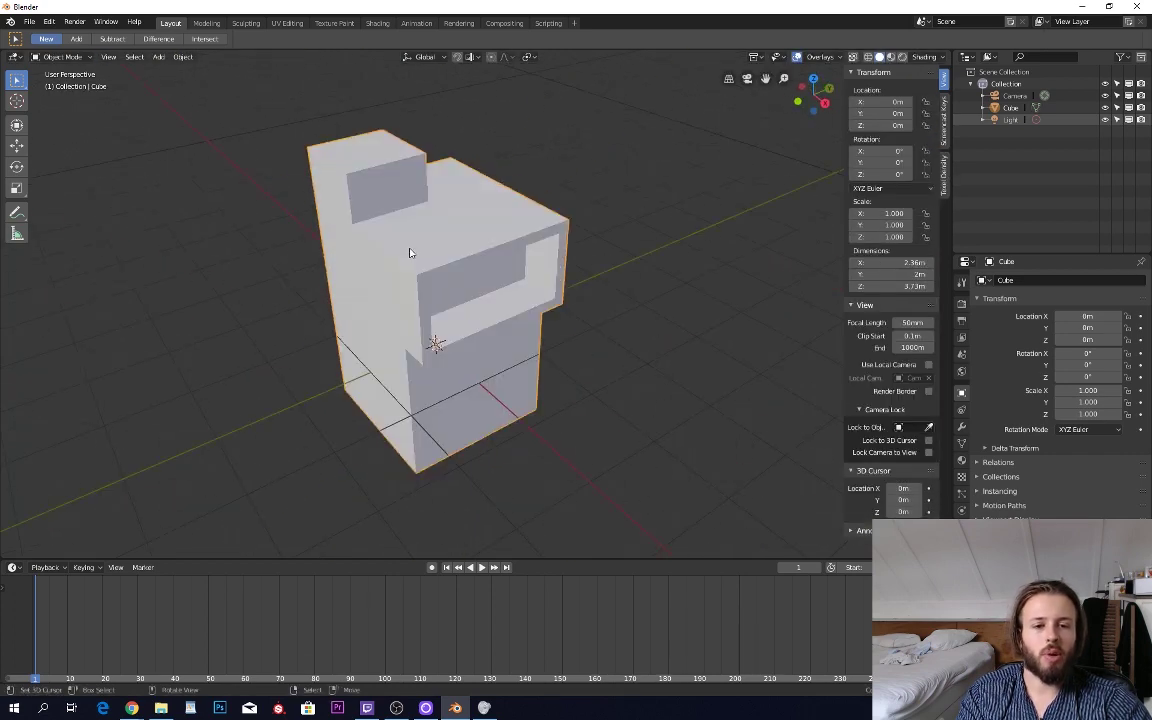
pyautogui.press('Tab')
pyautogui.hotkey('ctrl', 'z')
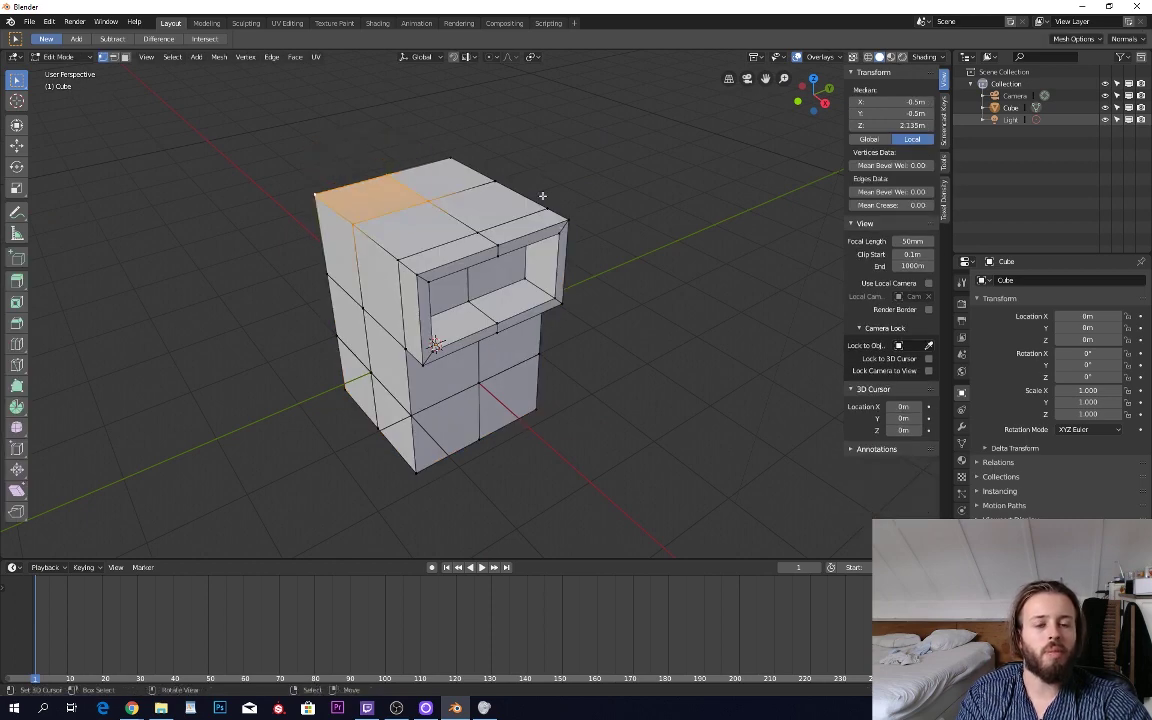
# - Extrude the selected top corner face upward about 0.7 m and view the shape in Object Mode
pyautogui.press('Tab')
pyautogui.press('Tab')
pyautogui.press('e')
pyautogui.click(428, 239)
pyautogui.press('Tab')
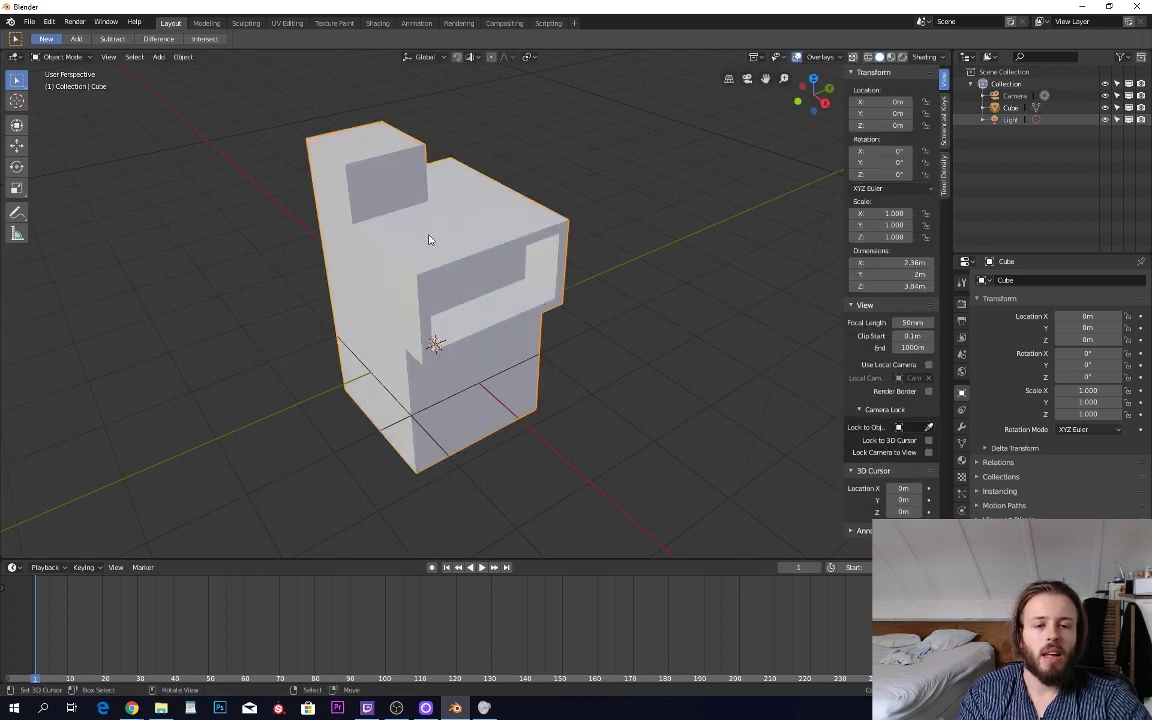
# - Try a triangular Knife cut in Edit Mode on the side face below the raised block, and undo it
pyautogui.moveTo(428, 239); pyautogui.dragTo(514, 237, button='middle')
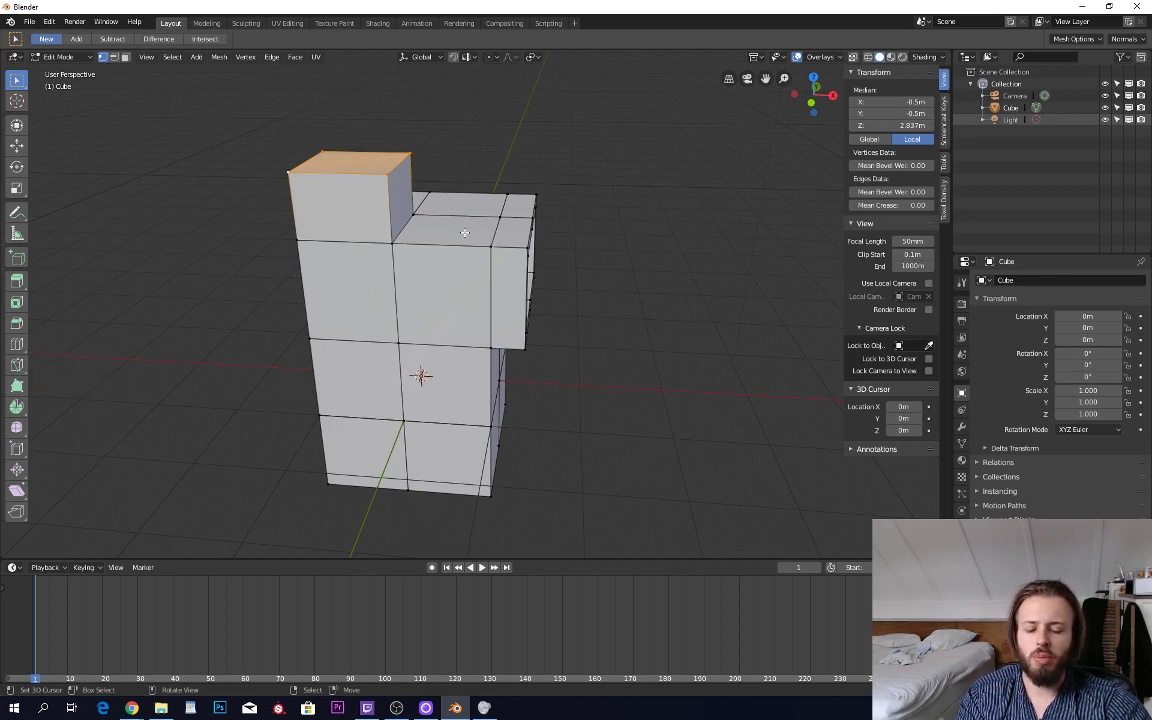
pyautogui.press('k')
pyautogui.click(391, 244)
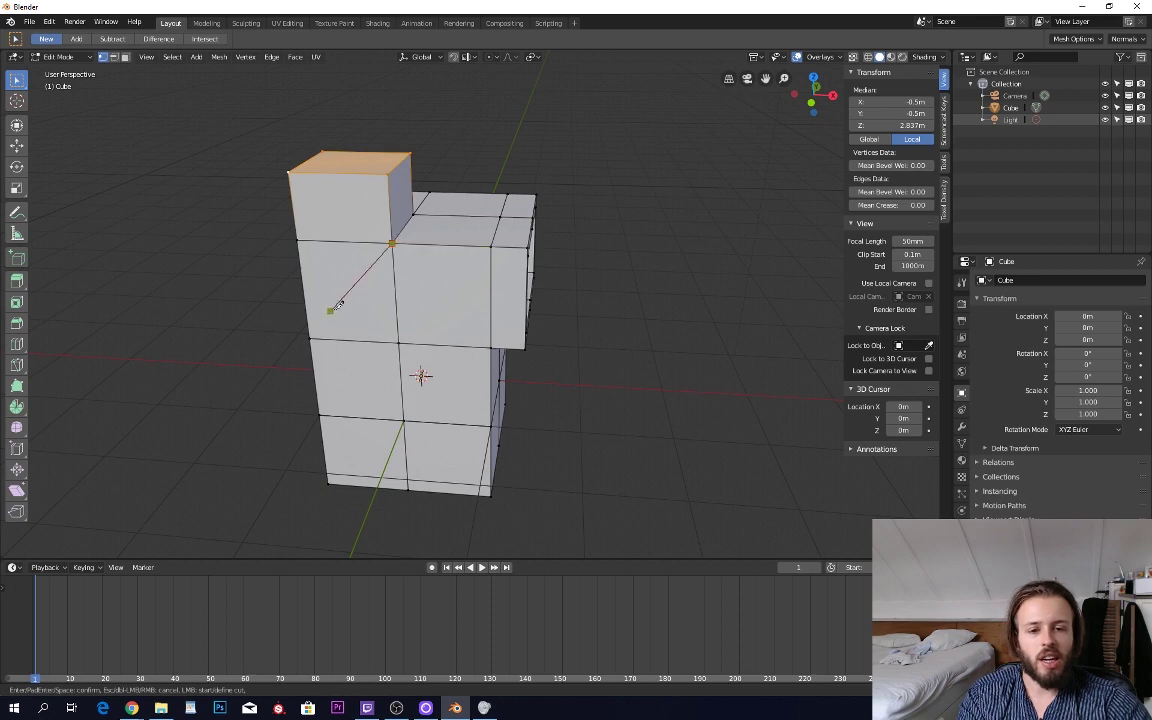
pyautogui.click(335, 308)
pyautogui.click(399, 342)
pyautogui.press('Return')
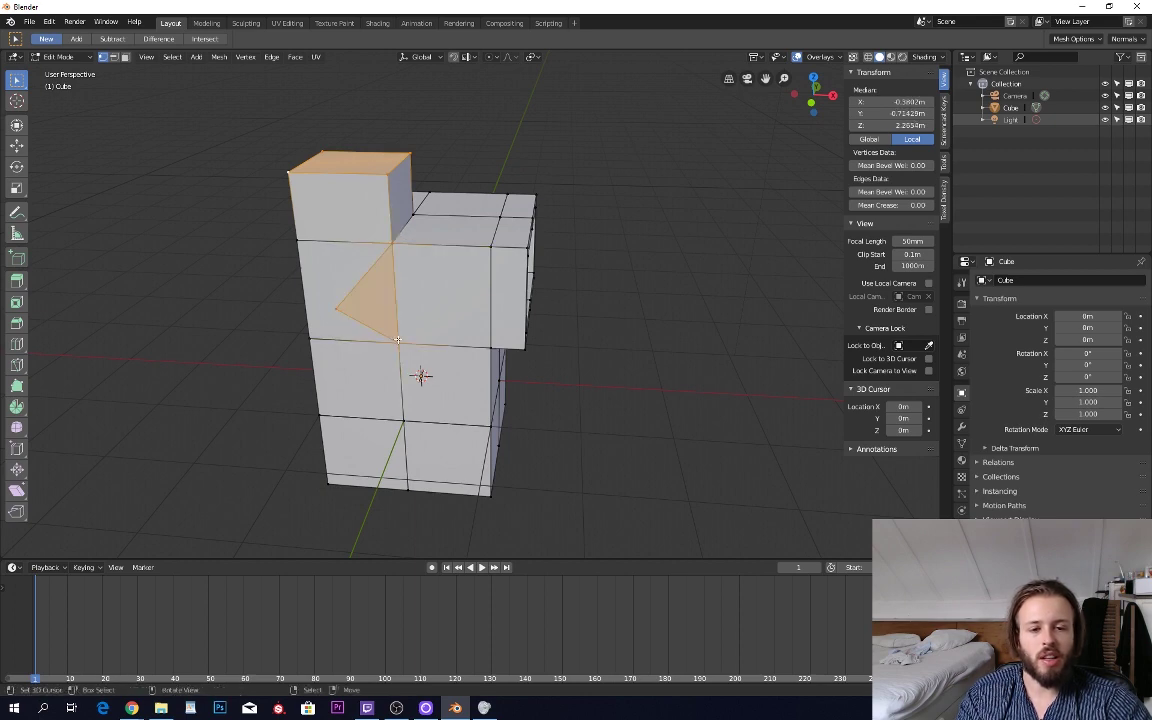
pyautogui.hotkey('ctrl', 'z')
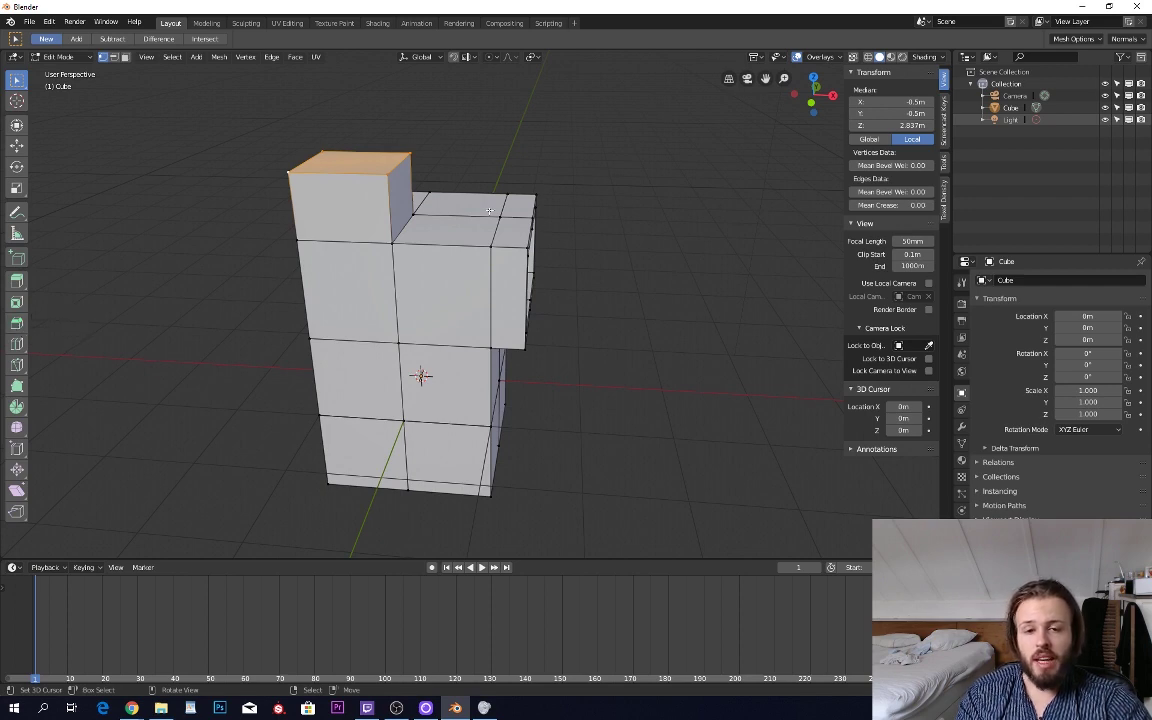
# - Try a single-segment bevel around the top face of the raised corner block, and undo it
pyautogui.moveTo(472, 238); pyautogui.dragTo(475, 261, button='middle')
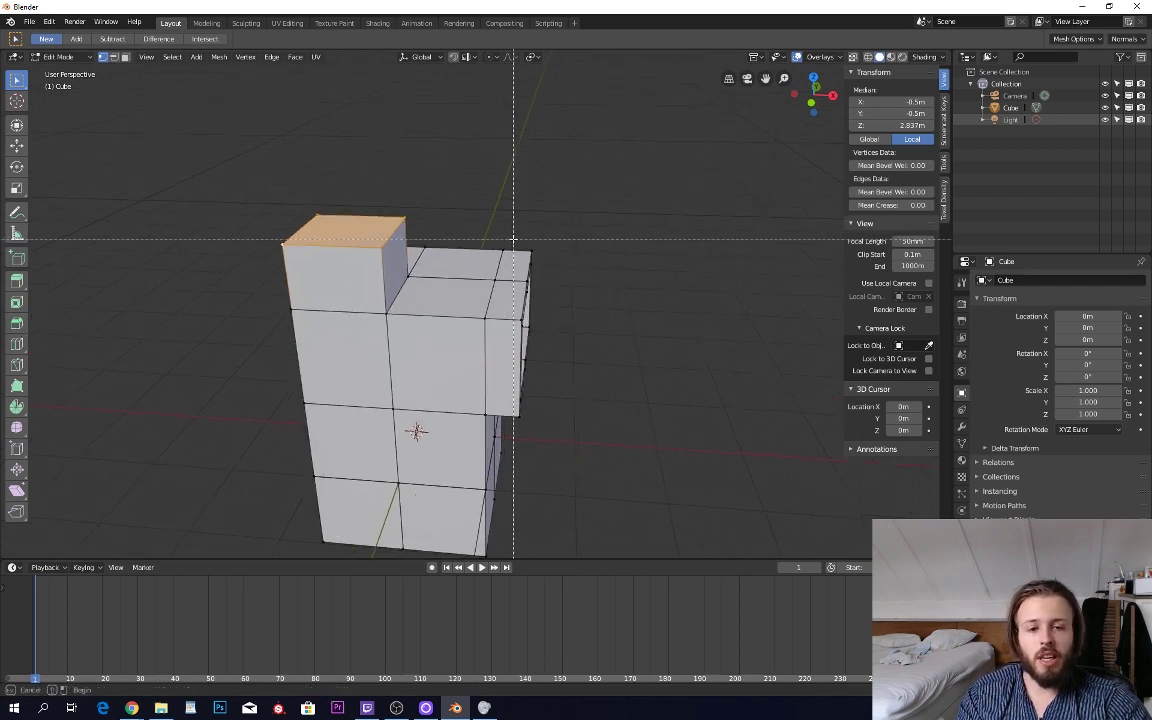
pyautogui.hotkey('ctrl', 'b')
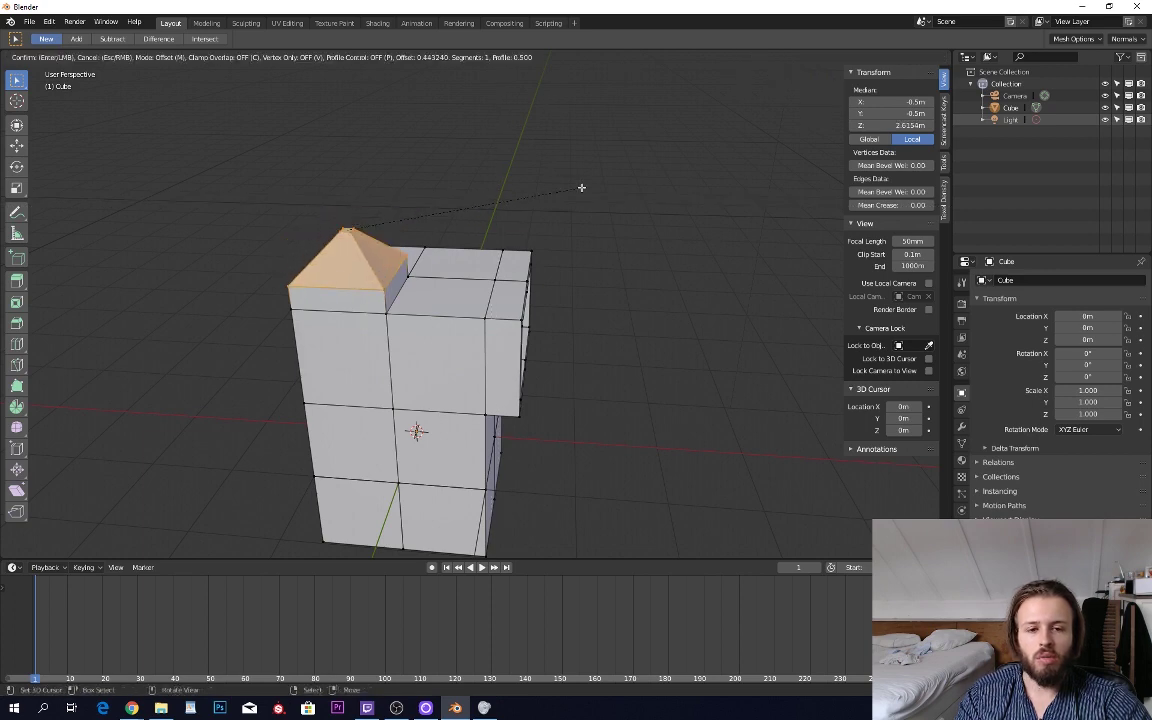
pyautogui.click(552, 193)
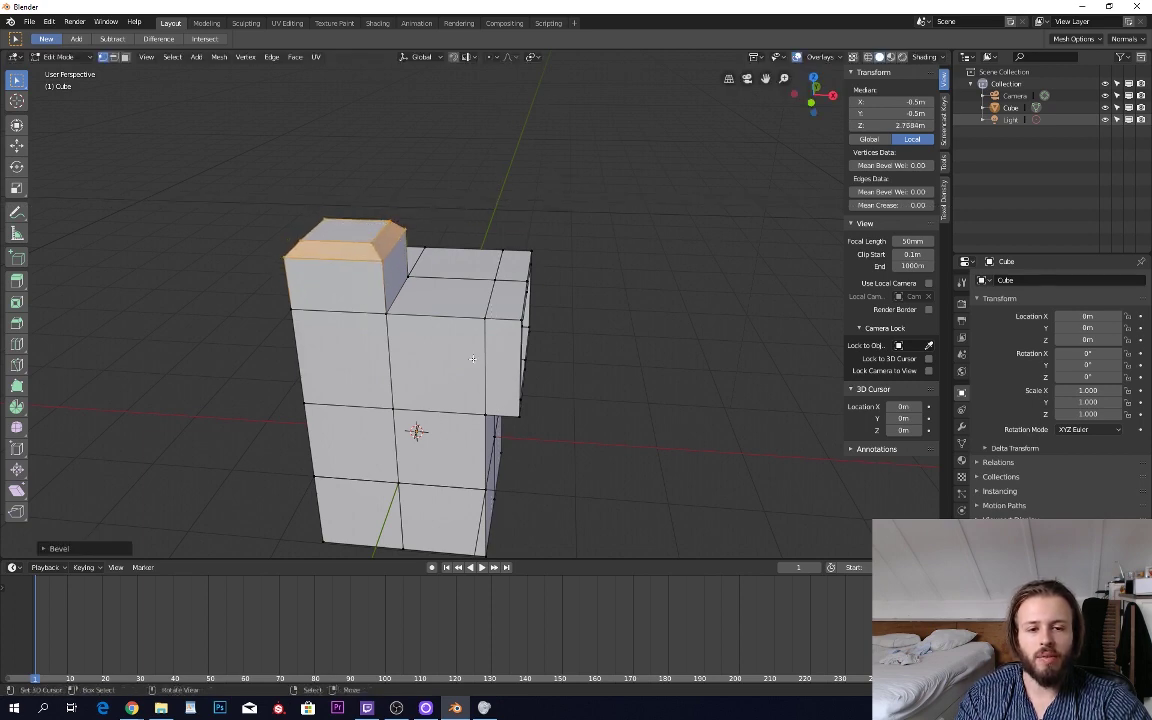
pyautogui.moveTo(372, 267); pyautogui.dragTo(364, 293, button='middle')
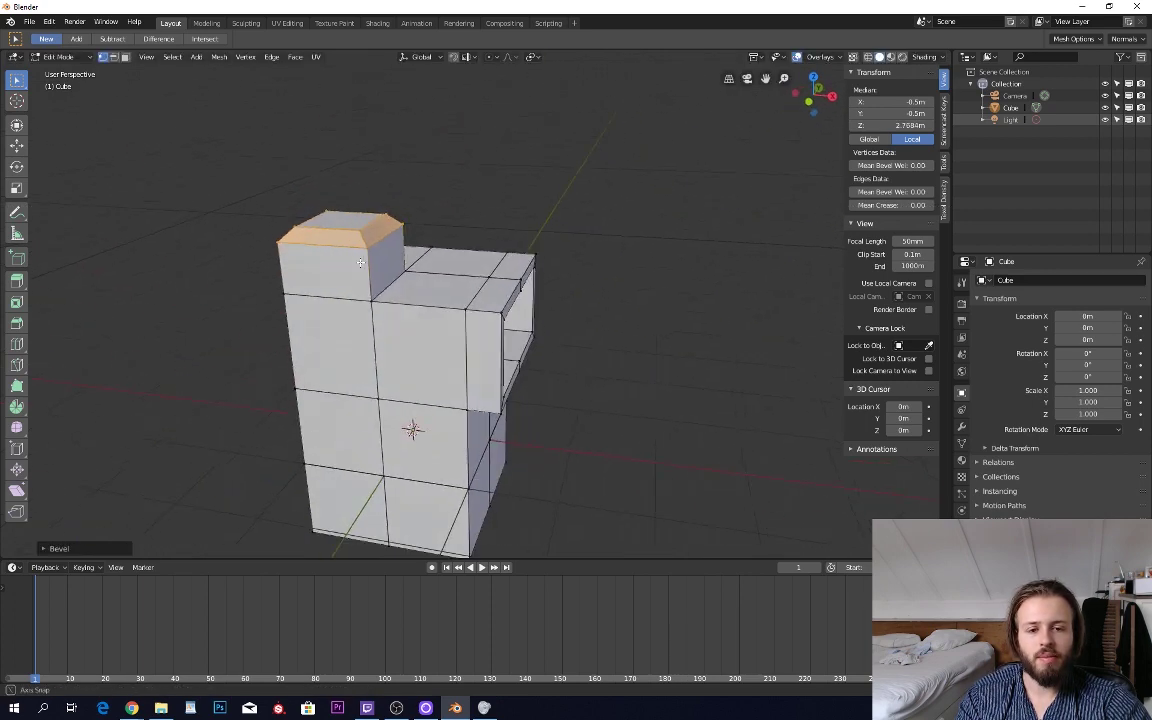
pyautogui.hotkey('ctrl', 'z')
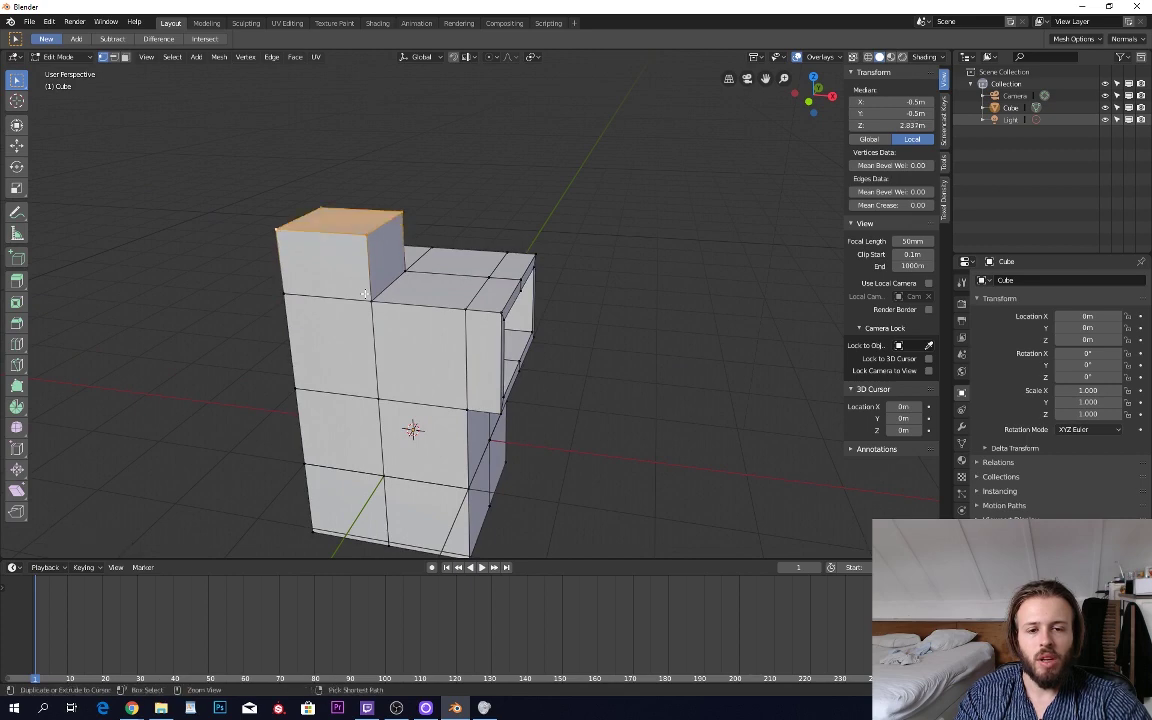
# - Bevel the raised block's top face with the Bevel tool, set the tool to 2 segments and try a higher profile value
pyautogui.click(17, 325)
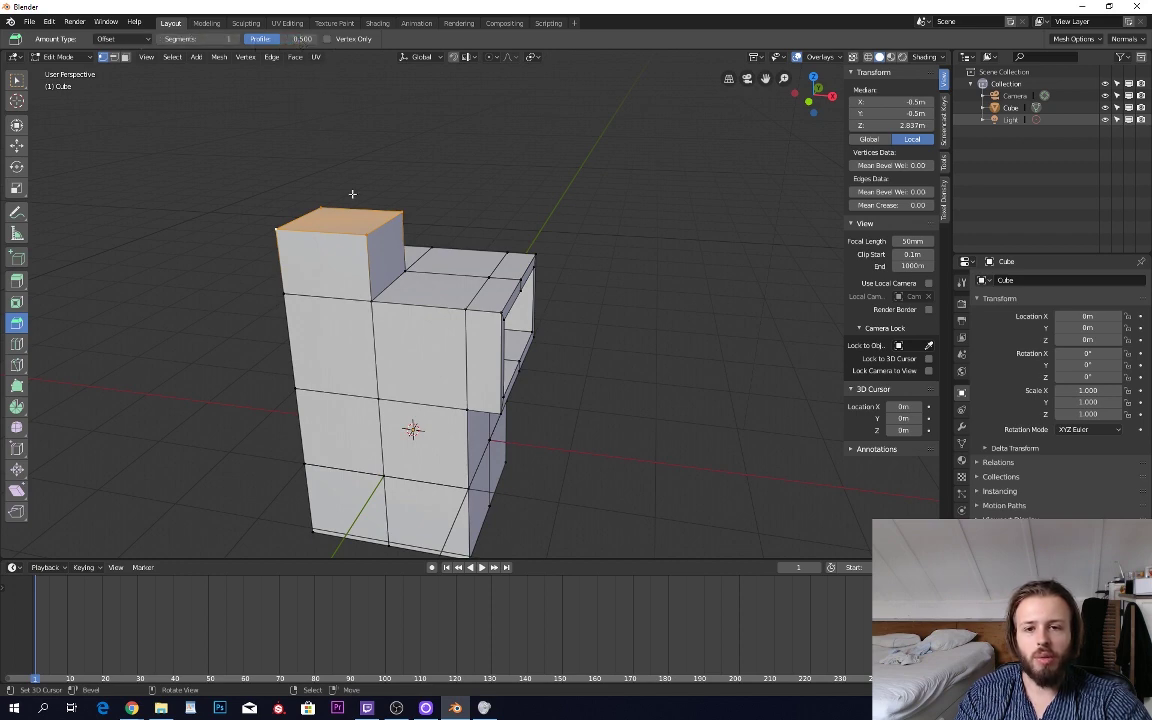
pyautogui.moveTo(352, 193); pyautogui.dragTo(378, 185)
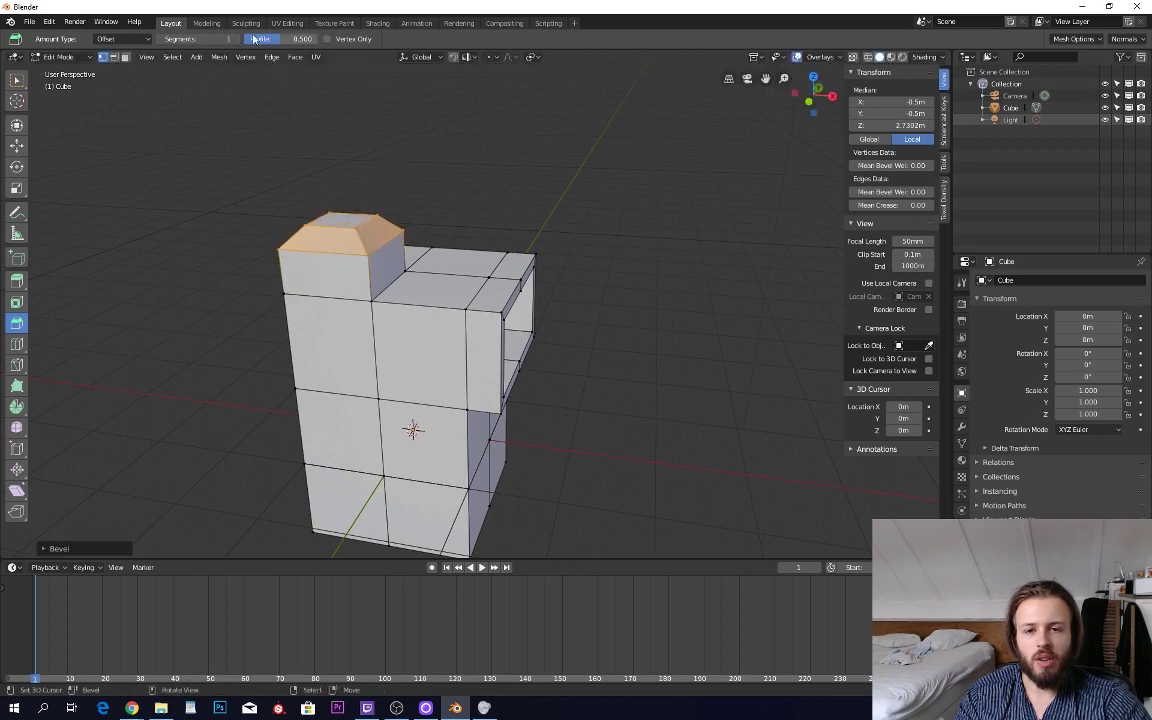
pyautogui.click(237, 40)
pyautogui.scroll(4, 255, 85)
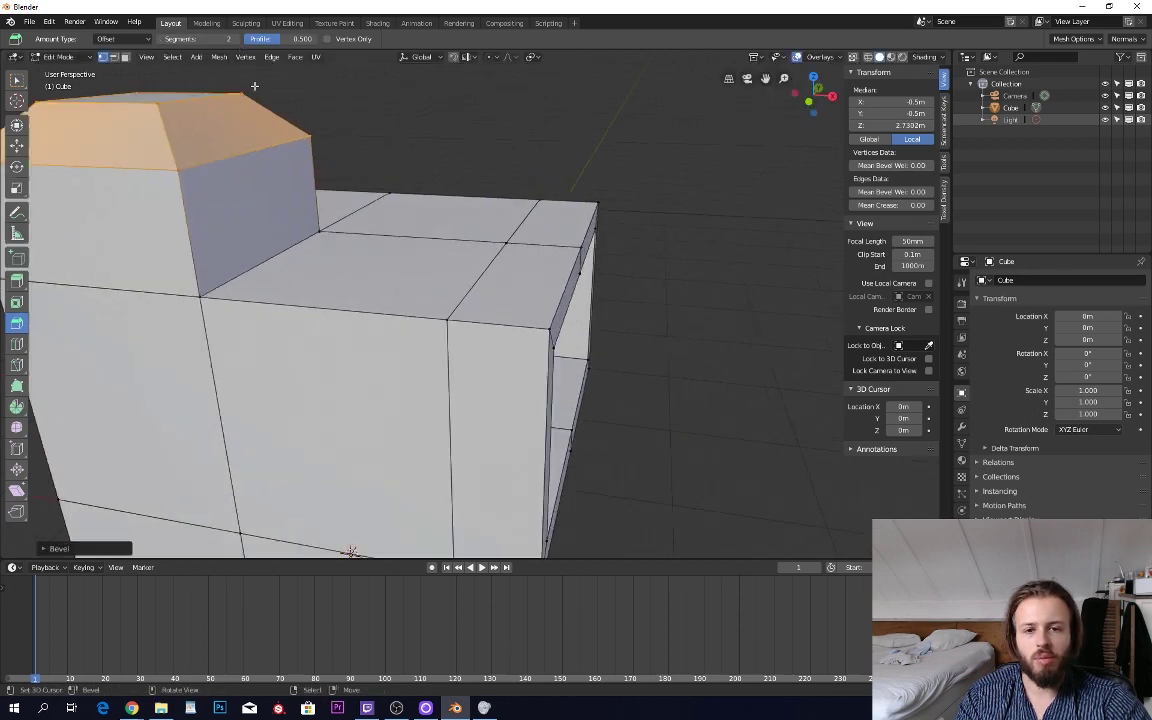
pyautogui.scroll(1, 255, 85)
pyautogui.moveTo(270, 38); pyautogui.dragTo(300, 38)
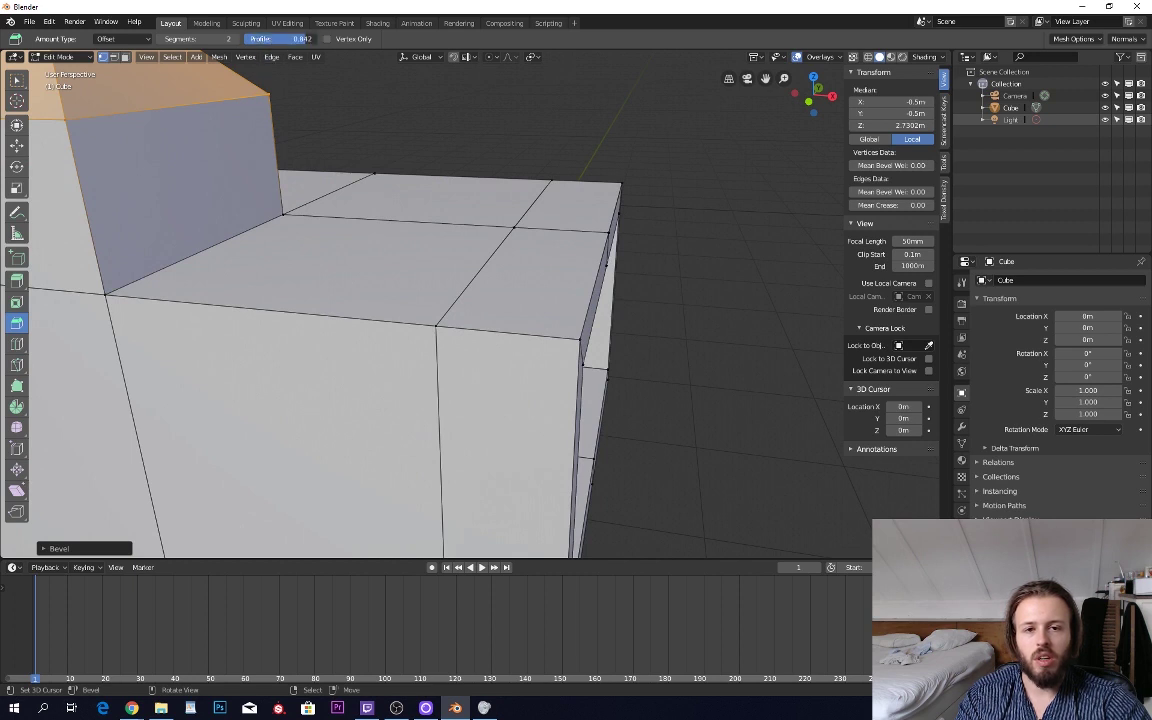
pyautogui.scroll(-3, 265, 116)
# - Try a second bevel with 2 segments on the already bevelled top, and undo both bevels
pyautogui.hotkey('ctrl', 'b')
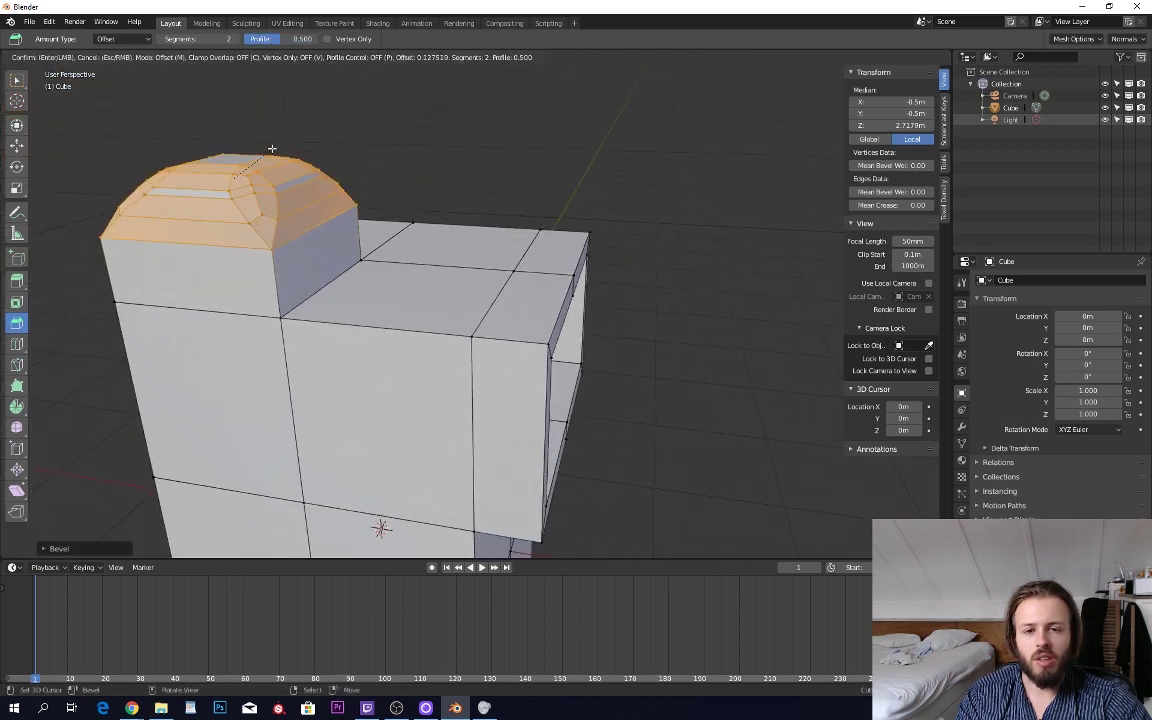
pyautogui.moveTo(272, 149); pyautogui.dragTo(265, 149)
pyautogui.hotkey('ctrl', 'z')
pyautogui.hotkey('ctrl', 'z')
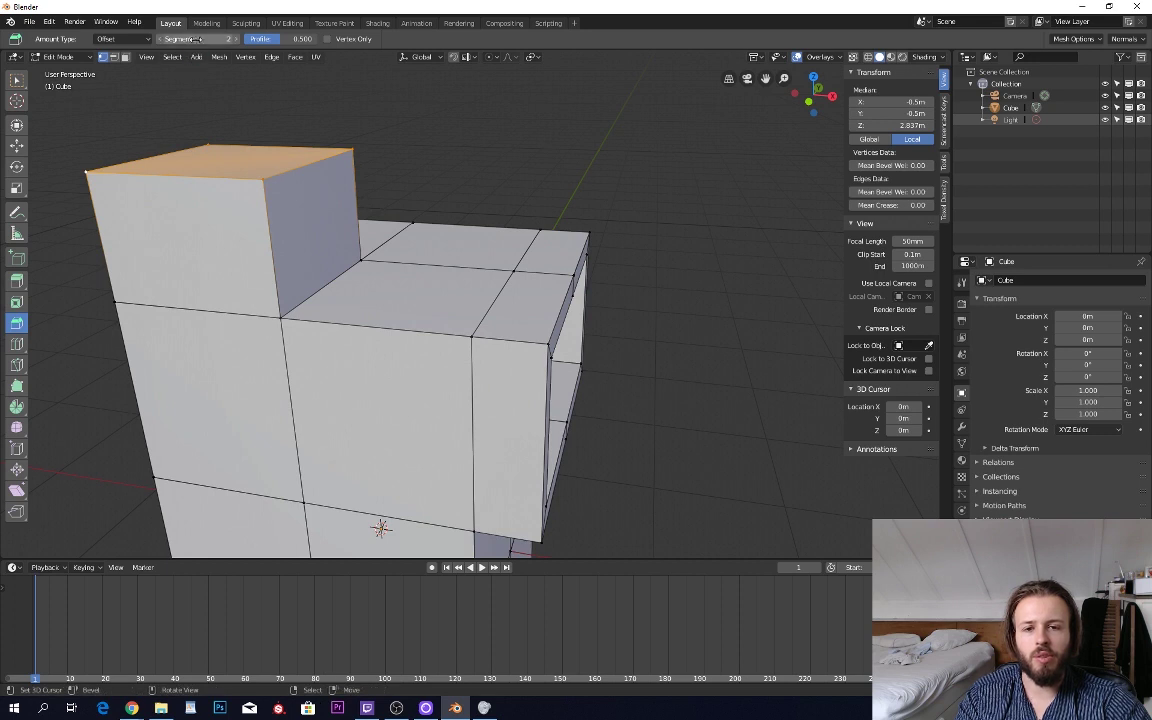
# - Bevel the raised block's top face with 2 segments, try adjusting the bevel's operation settings, and undo the bevel
pyautogui.hotkey('ctrl', 'b')
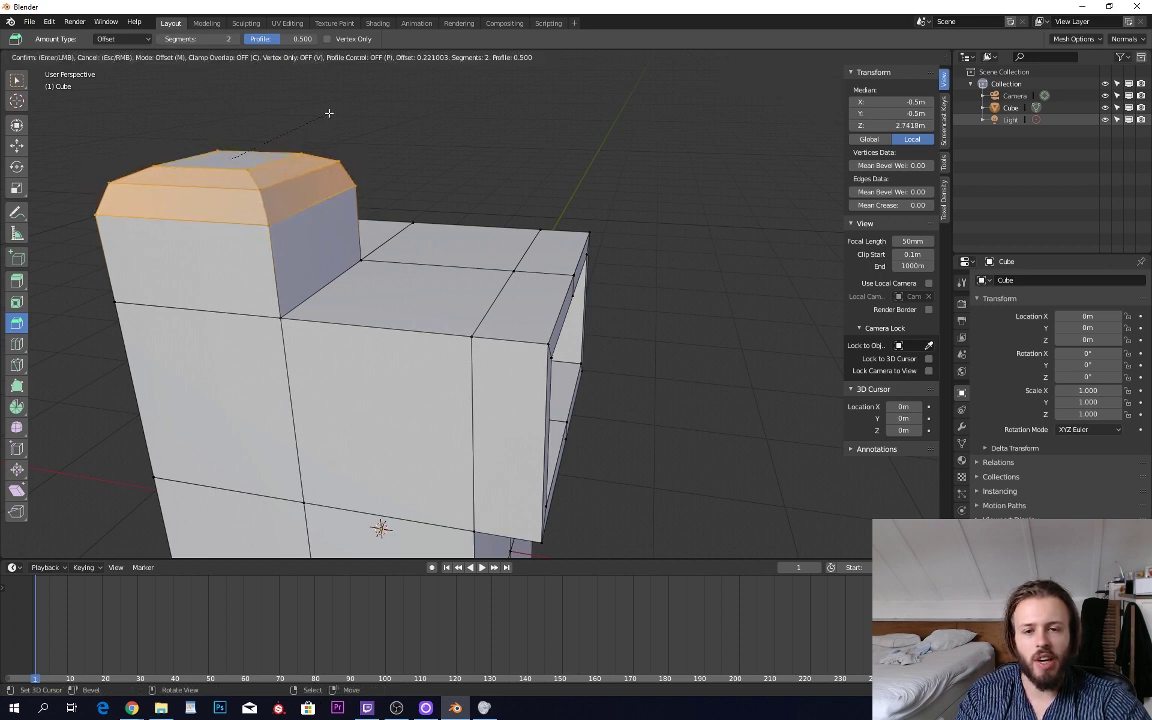
pyautogui.click(290, 108)
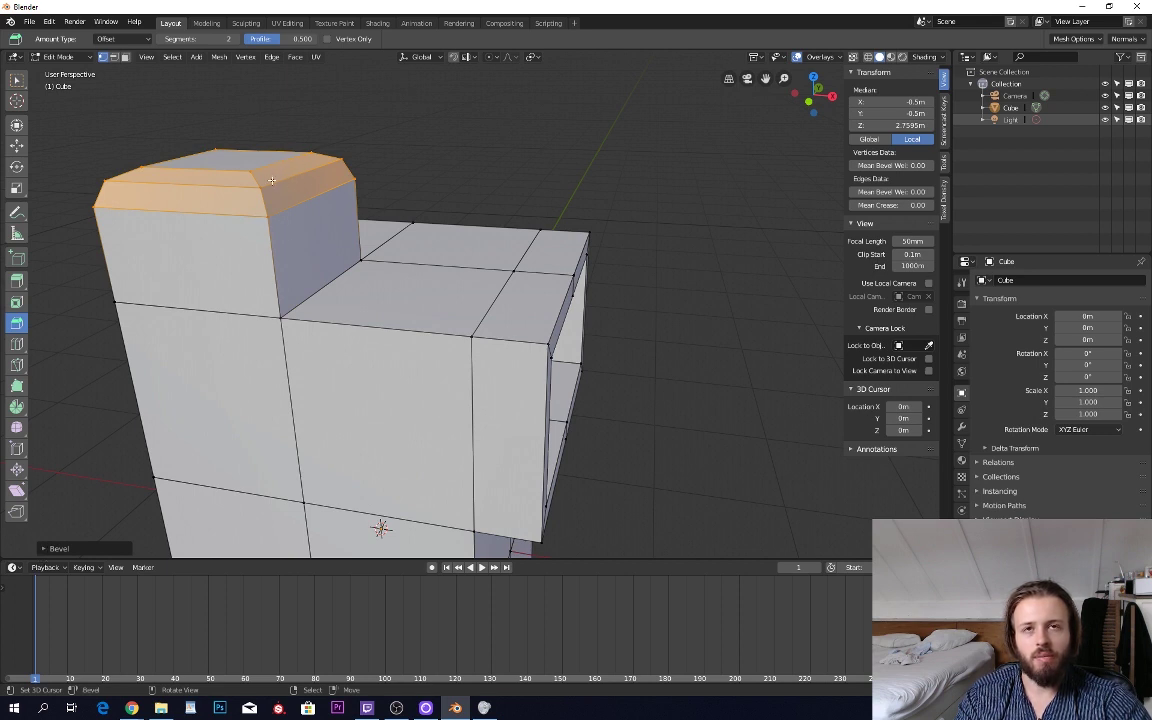
pyautogui.click(44, 551)
pyautogui.moveTo(160, 374)
pyautogui.mouseDown()
pyautogui.moveTo(125, 374)
pyautogui.moveTo(160, 374)
pyautogui.moveTo(146, 374)
pyautogui.mouseUp()
pyautogui.hotkey('ctrl', 'z')
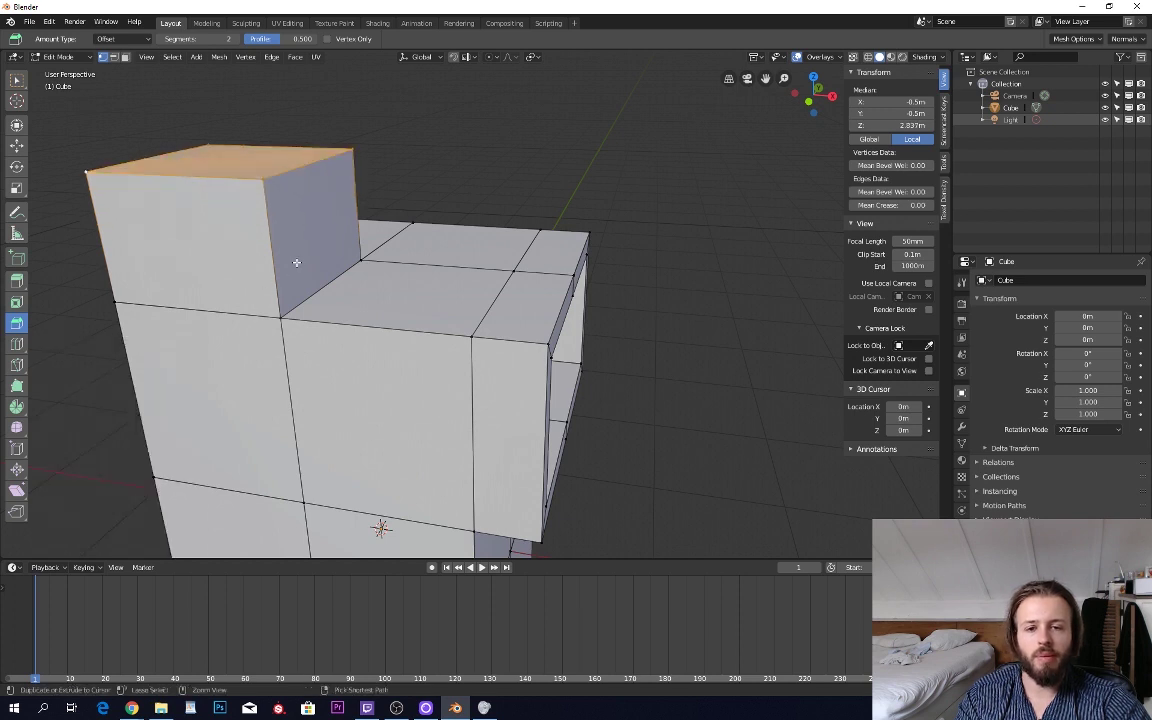
# - Examine the stepped shape in Object Mode and return to Edit Mode
pyautogui.press('Tab')
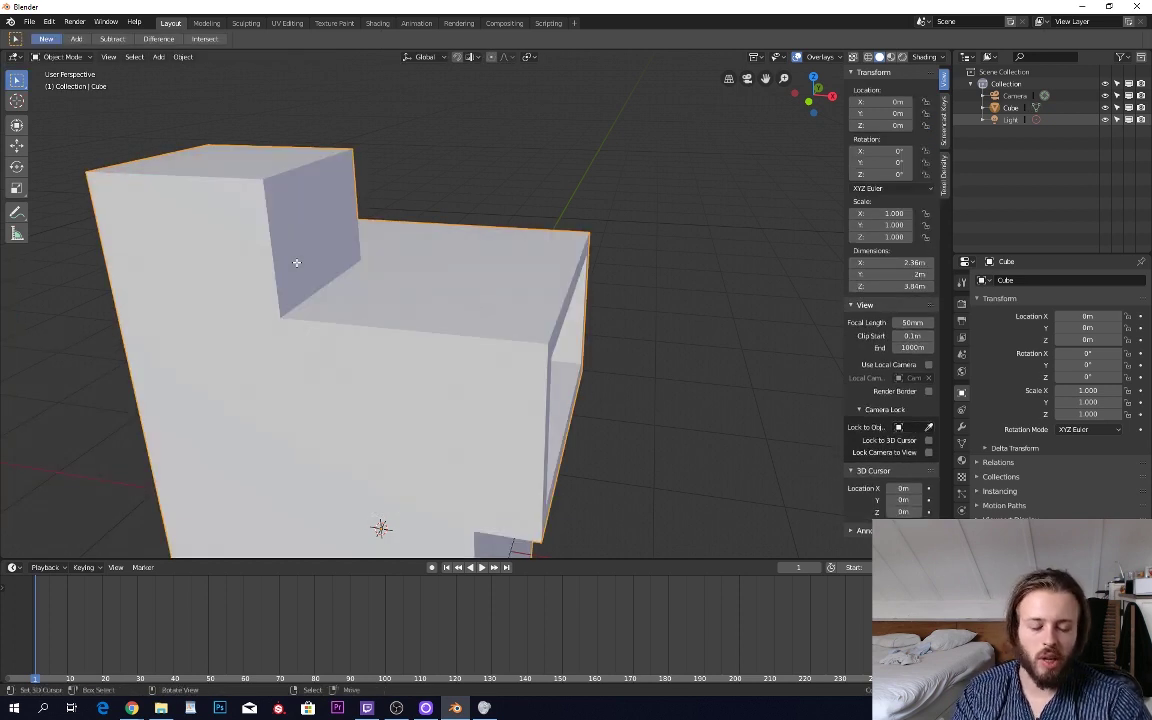
pyautogui.scroll(-6, 306, 268)
pyautogui.moveTo(470, 256); pyautogui.dragTo(444, 261, button='middle')
pyautogui.scroll(3, 427, 294)
pyautogui.press('Tab')
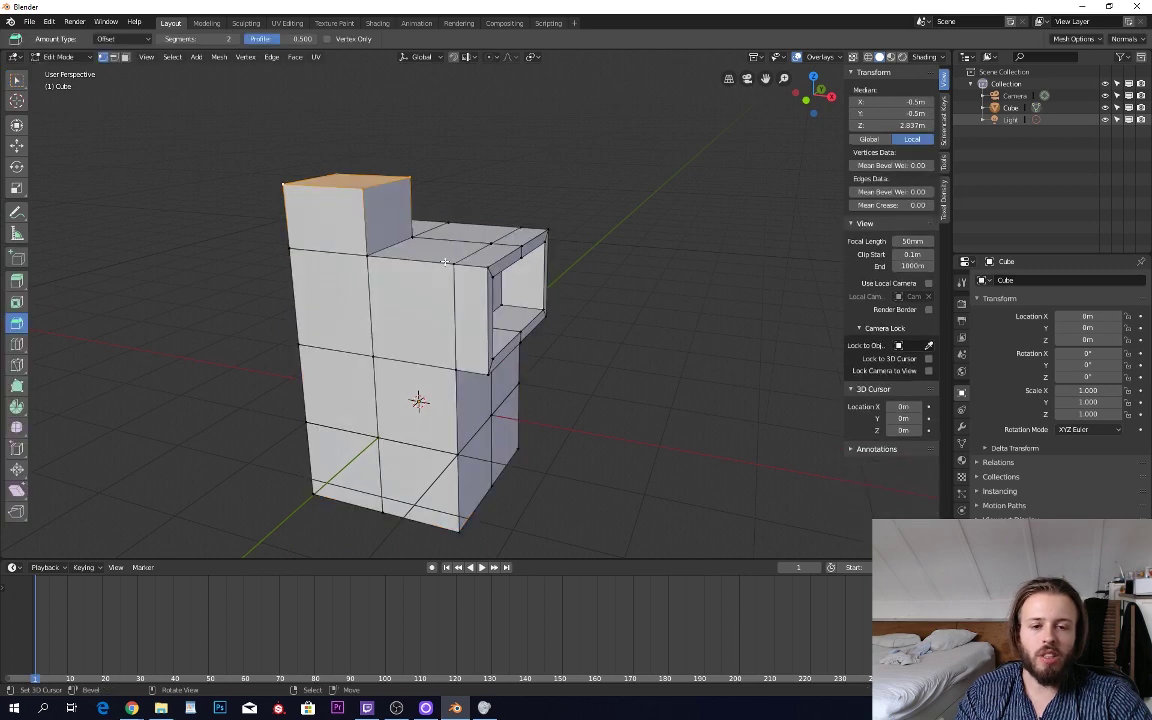
# - Clear the selection and select the four corner vertices of the front quad around the 3D cursor
pyautogui.hotkey('alt', 'a')
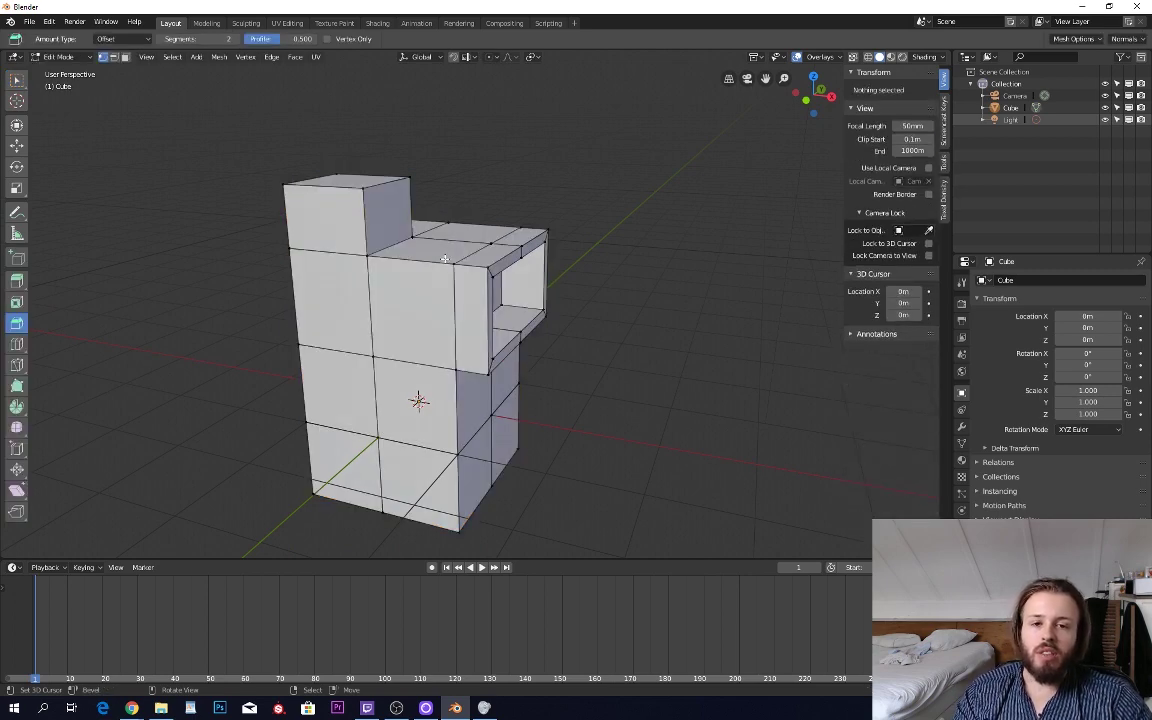
pyautogui.click(373, 358)
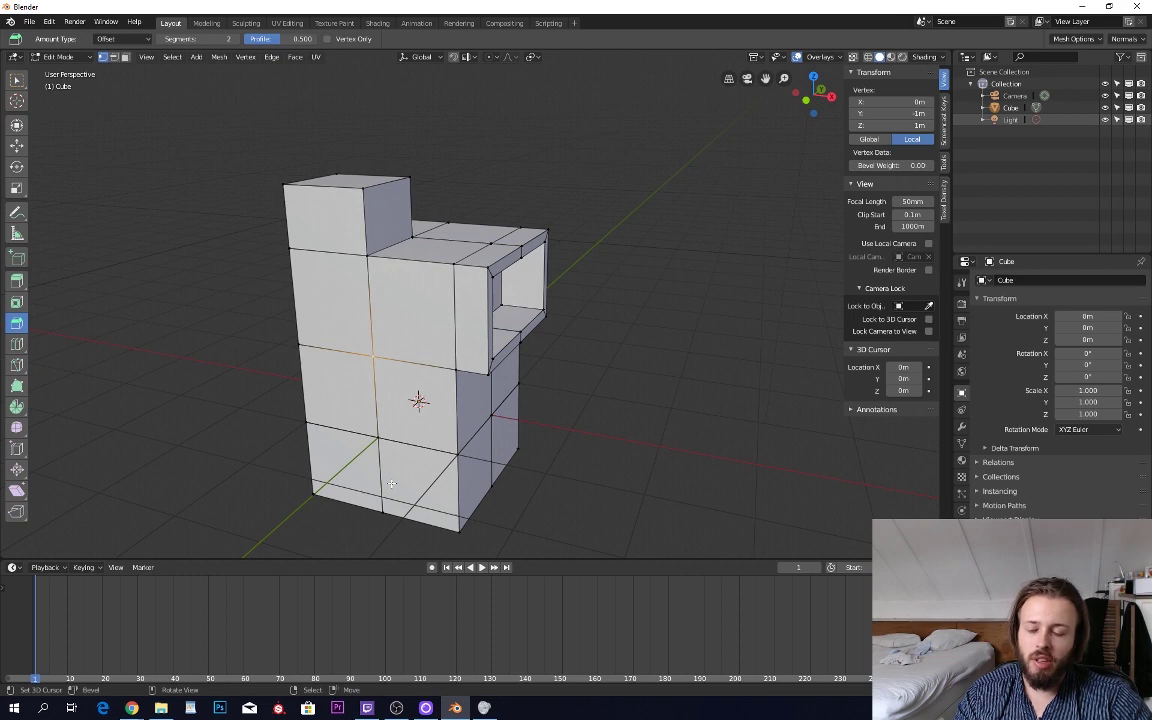
pyautogui.keyDown('shift'); pyautogui.click(362, 440); pyautogui.keyUp('shift')
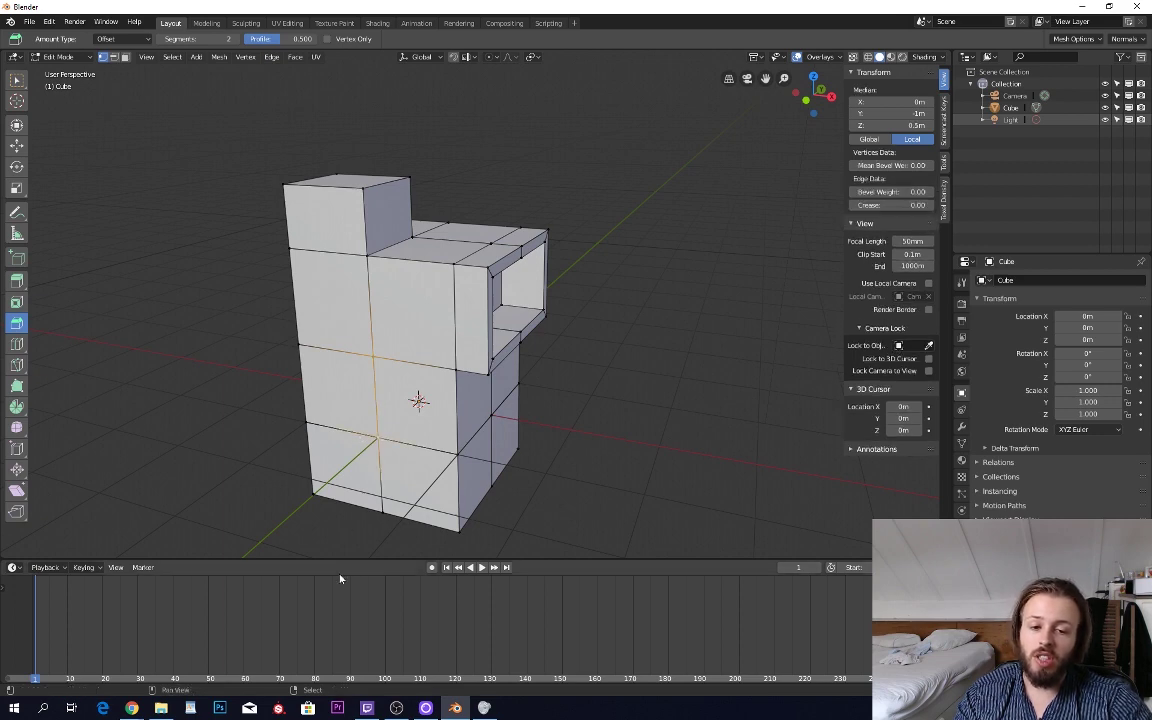
pyautogui.keyDown('shift'); pyautogui.rightClick(447, 450); pyautogui.keyUp('shift')
pyautogui.keyDown('shift'); pyautogui.rightClick(450, 379); pyautogui.keyUp('shift')
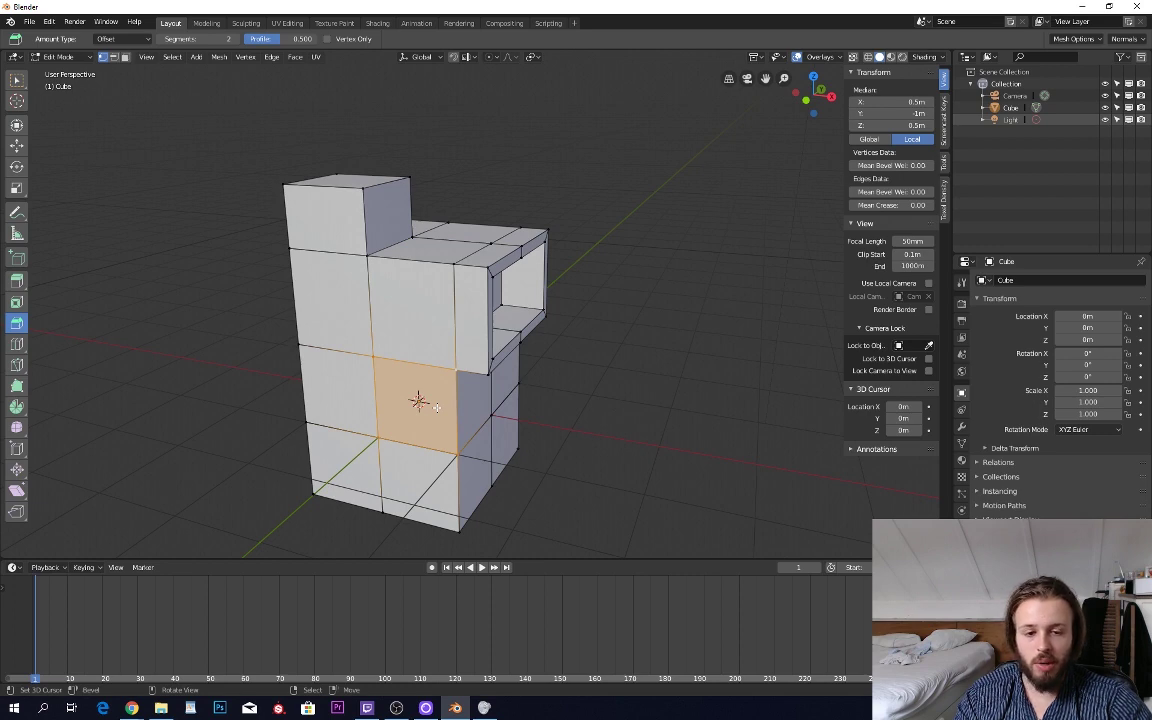
# - Select the corner vertices of the two stacked quads on the front's left column, below the raised block, and clear the selection
pyautogui.click(370, 353)
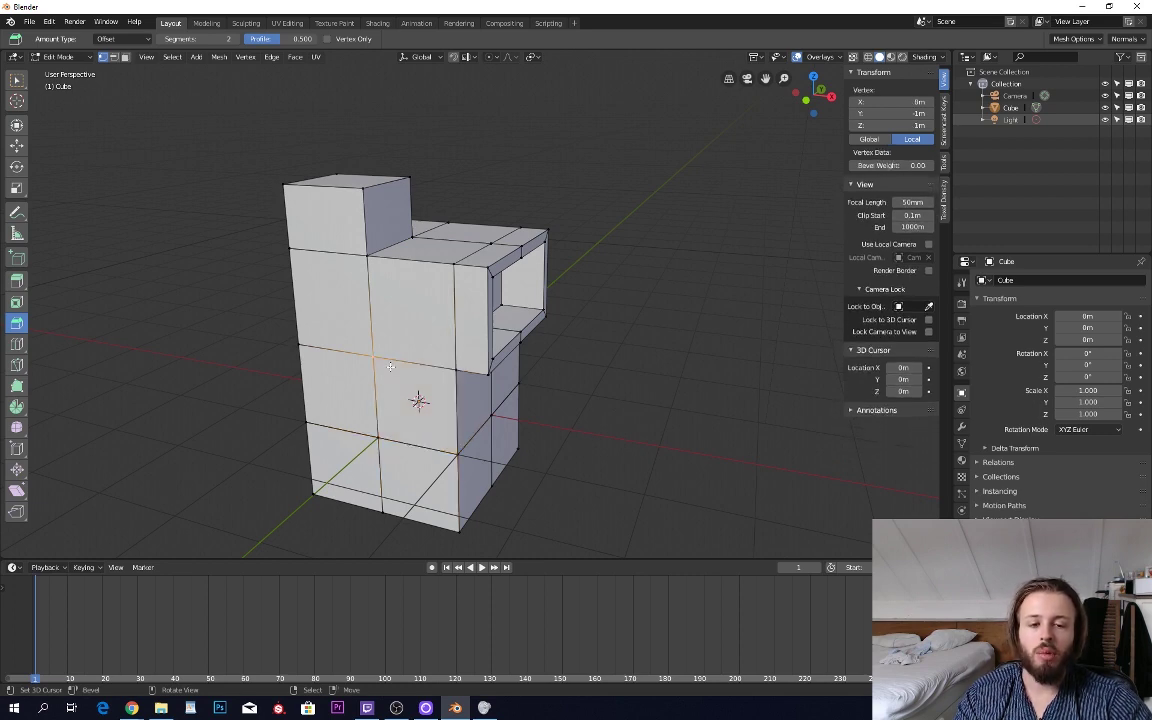
pyautogui.keyDown('shift'); pyautogui.rightClick(290, 248); pyautogui.keyUp('shift')
pyautogui.keyDown('shift'); pyautogui.rightClick(297, 345); pyautogui.keyUp('shift')
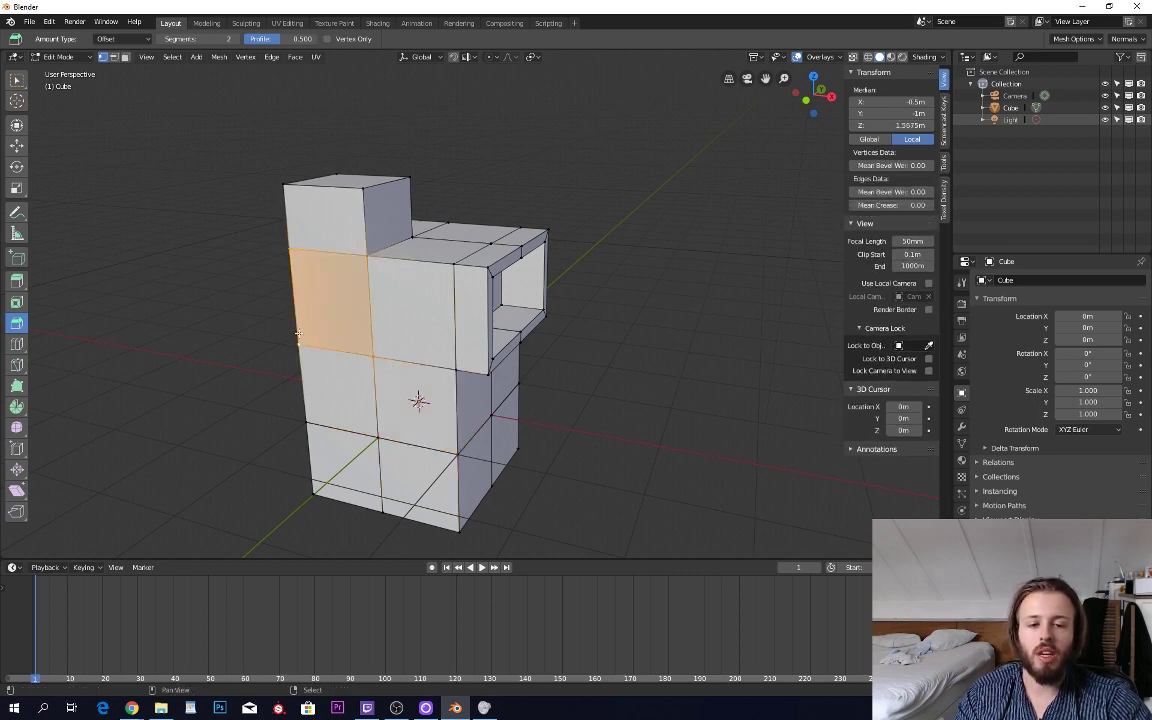
pyautogui.keyDown('shift'); pyautogui.rightClick(305, 422); pyautogui.keyUp('shift')
pyautogui.keyDown('shift'); pyautogui.rightClick(368, 438); pyautogui.keyUp('shift')
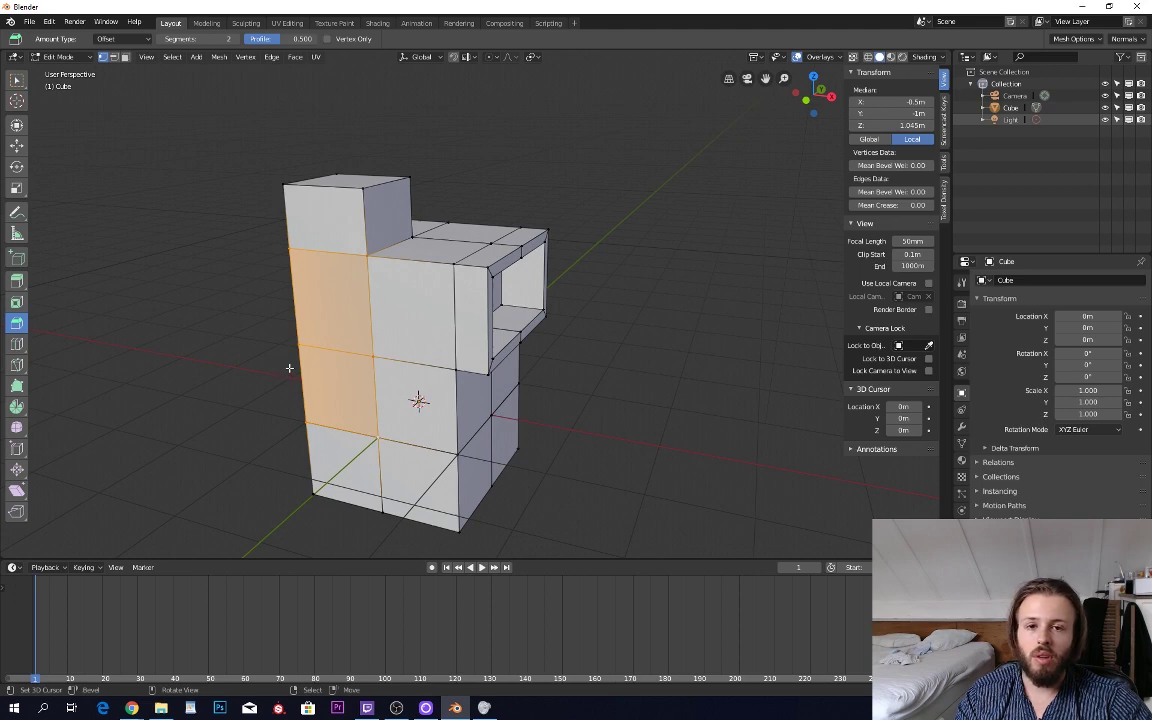
pyautogui.hotkey('alt', 'a')
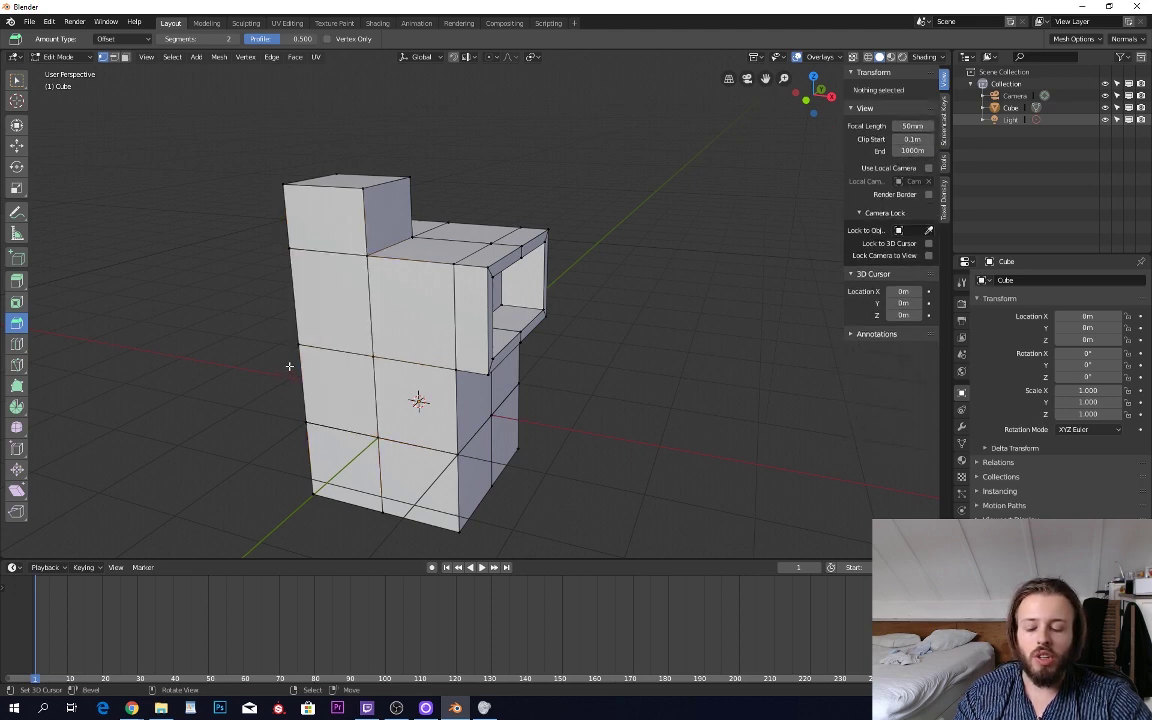
# - Try Circle Select with an enlarged, then reduced circle on the front's left-hand vertices, and circle-deselect them again
pyautogui.press('c')
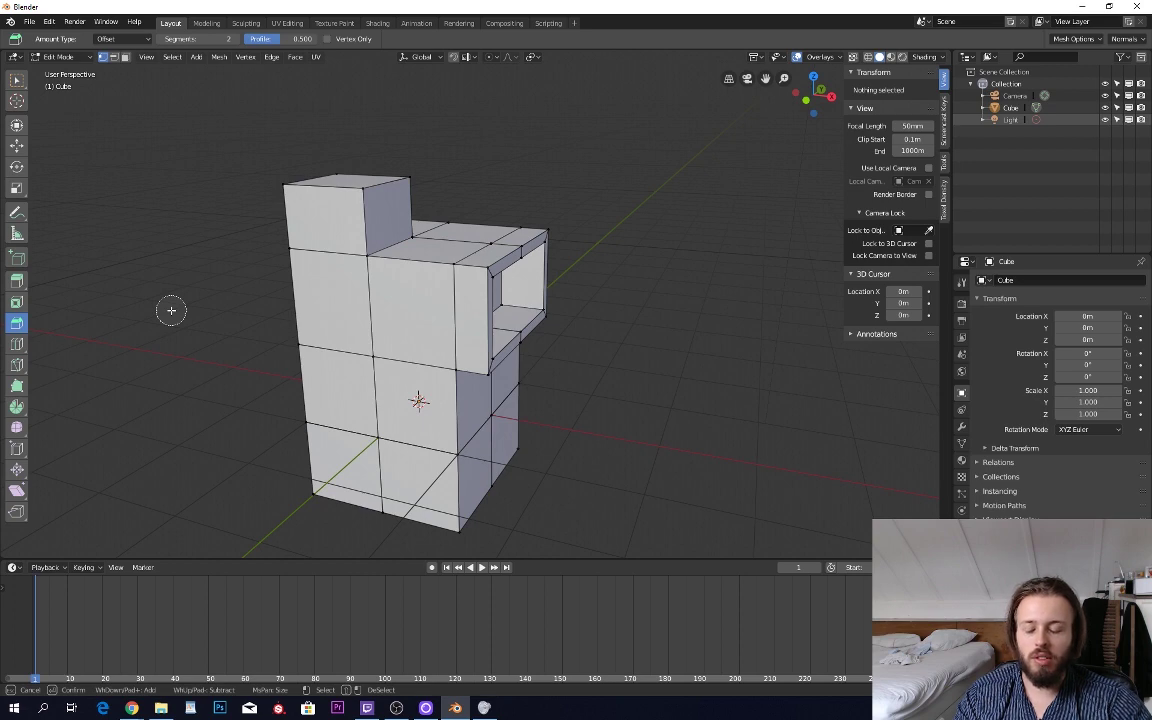
pyautogui.scroll(-15, 203, 357)
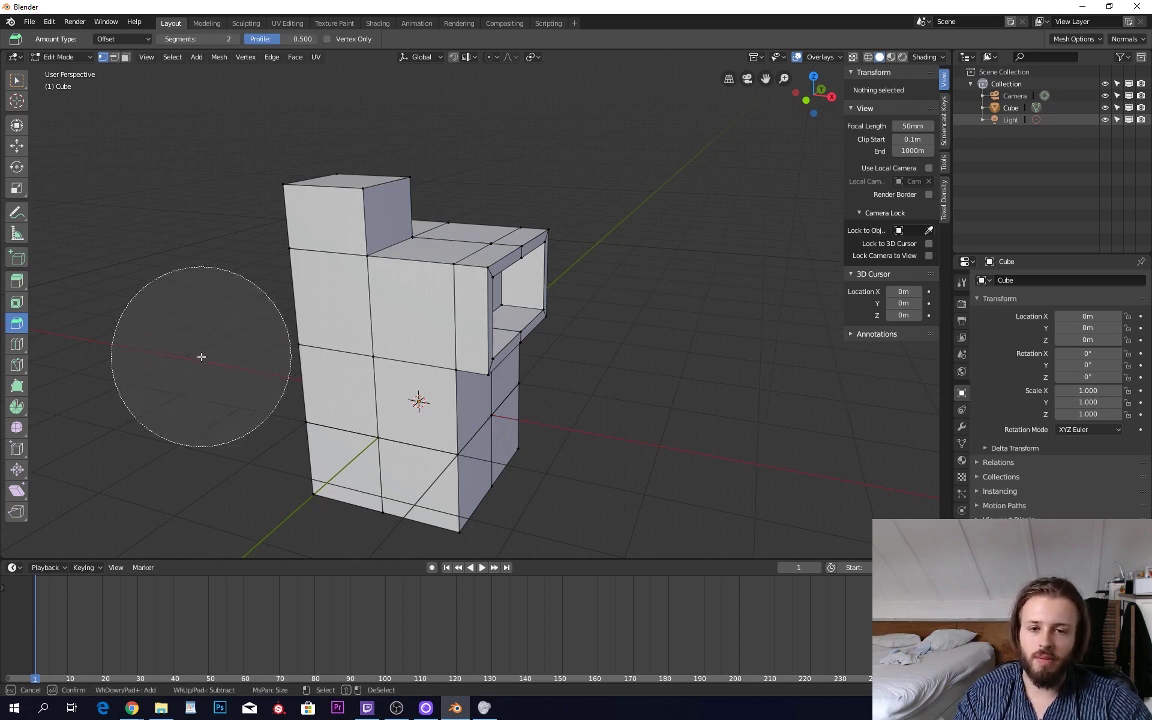
pyautogui.scroll(4, 189, 354)
pyautogui.scroll(3, 189, 354)
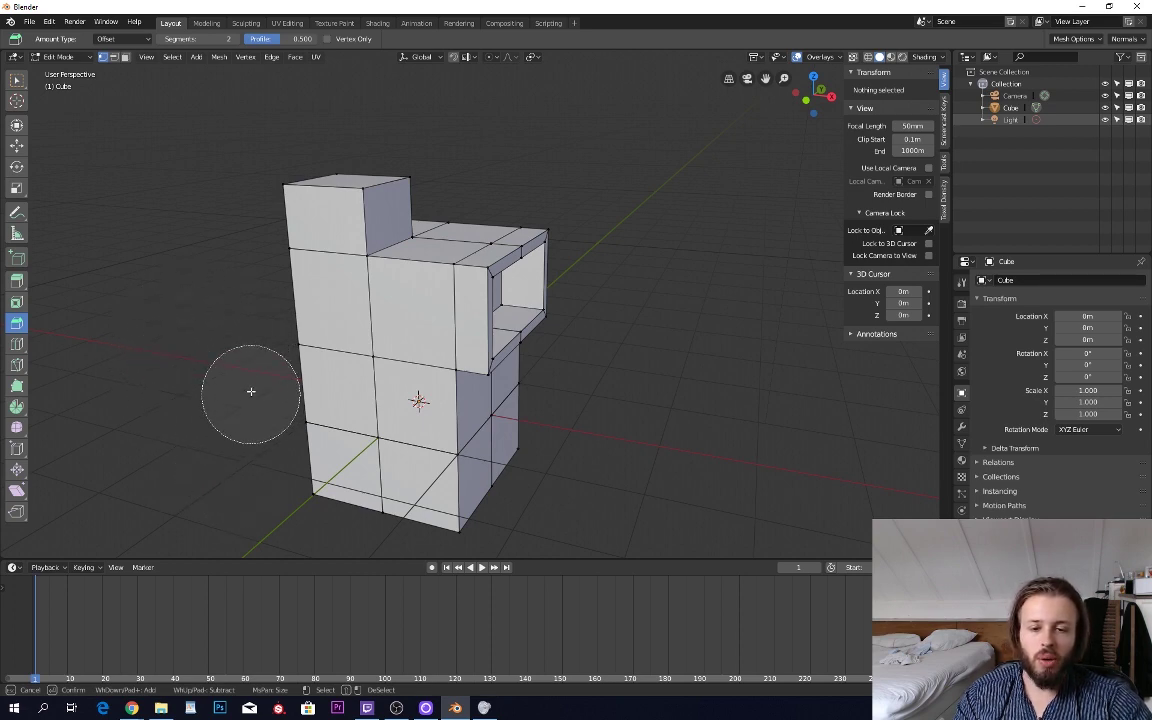
pyautogui.click(280, 343)
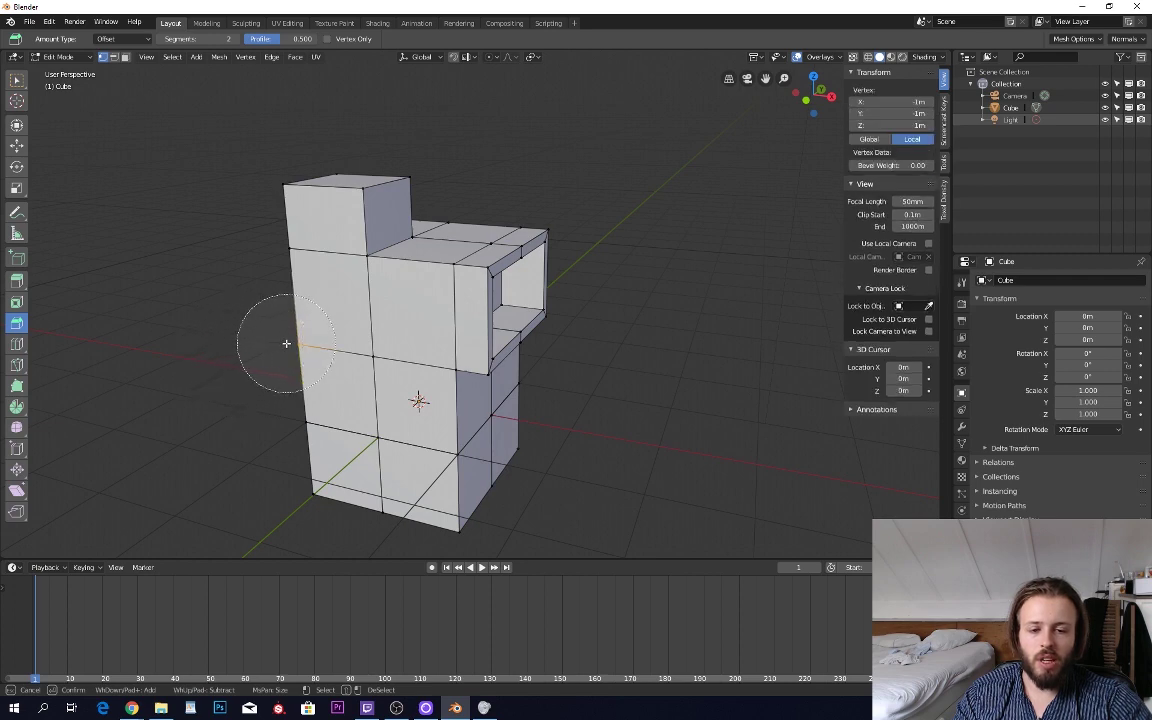
pyautogui.moveTo(303, 345)
pyautogui.mouseDown()
pyautogui.moveTo(335, 354)
pyautogui.moveTo(350, 407)
pyautogui.moveTo(290, 404)
pyautogui.moveTo(277, 275)
pyautogui.moveTo(224, 170)
pyautogui.mouseUp()
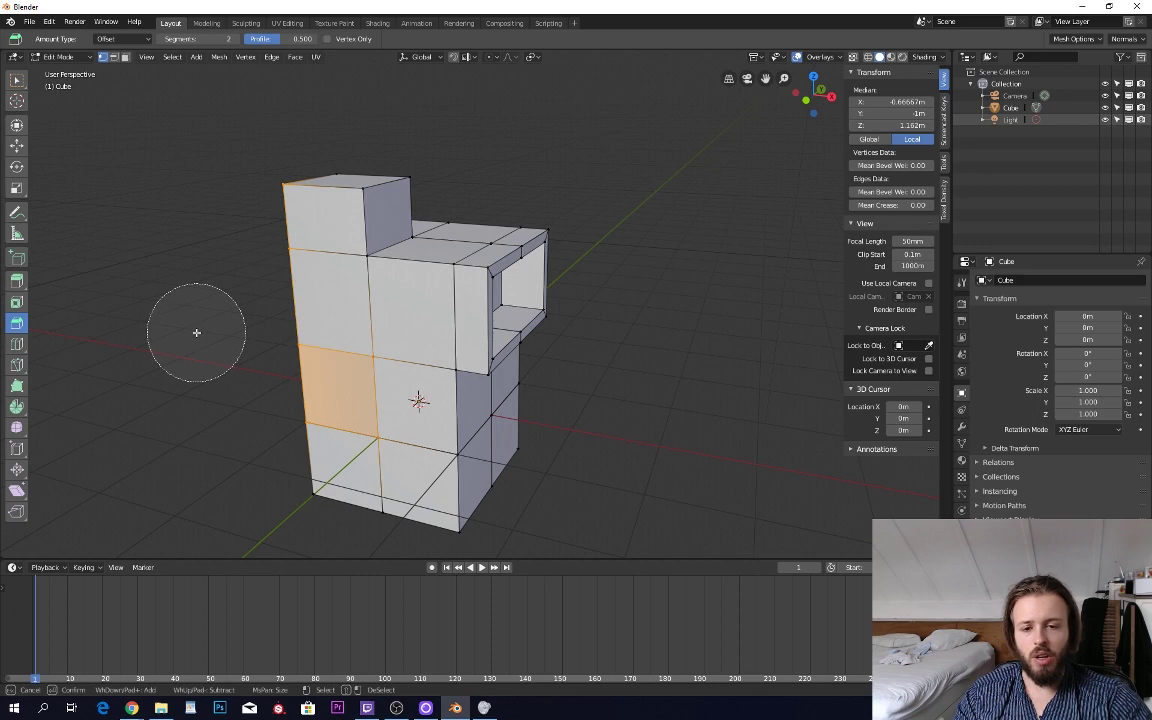
pyautogui.middleClick(398, 323)
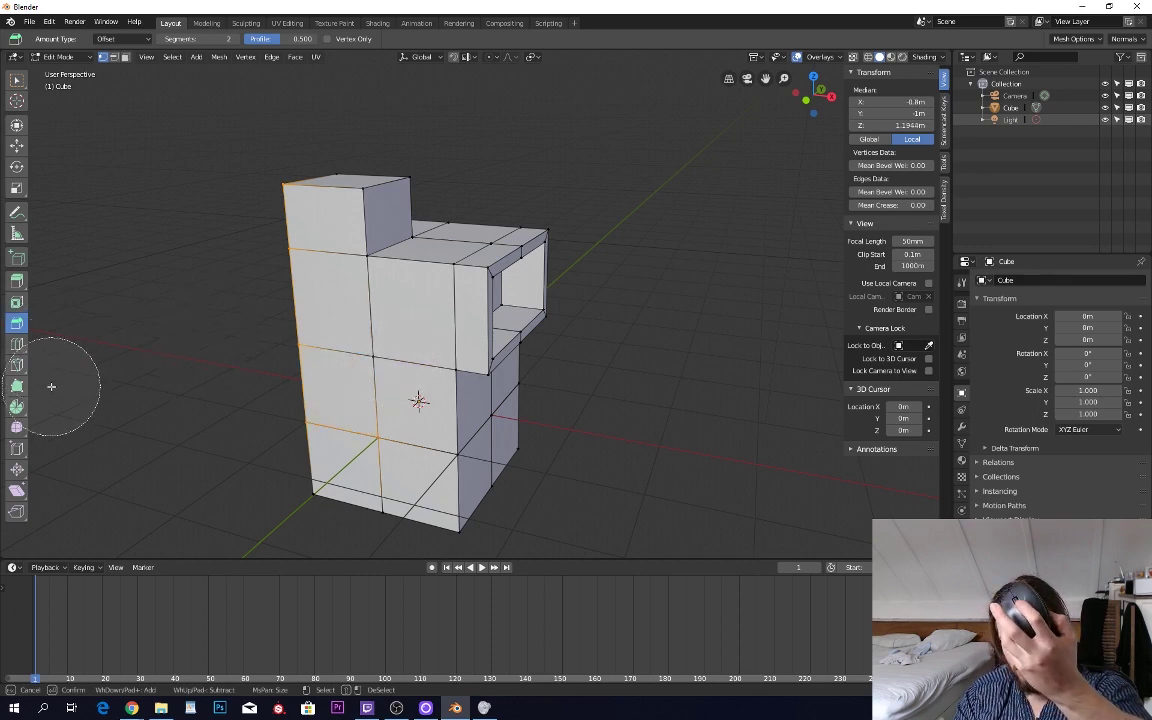
pyautogui.moveTo(260, 332)
pyautogui.mouseDown(button='middle')
pyautogui.moveTo(275, 257)
pyautogui.moveTo(283, 442)
pyautogui.mouseUp(button='middle')
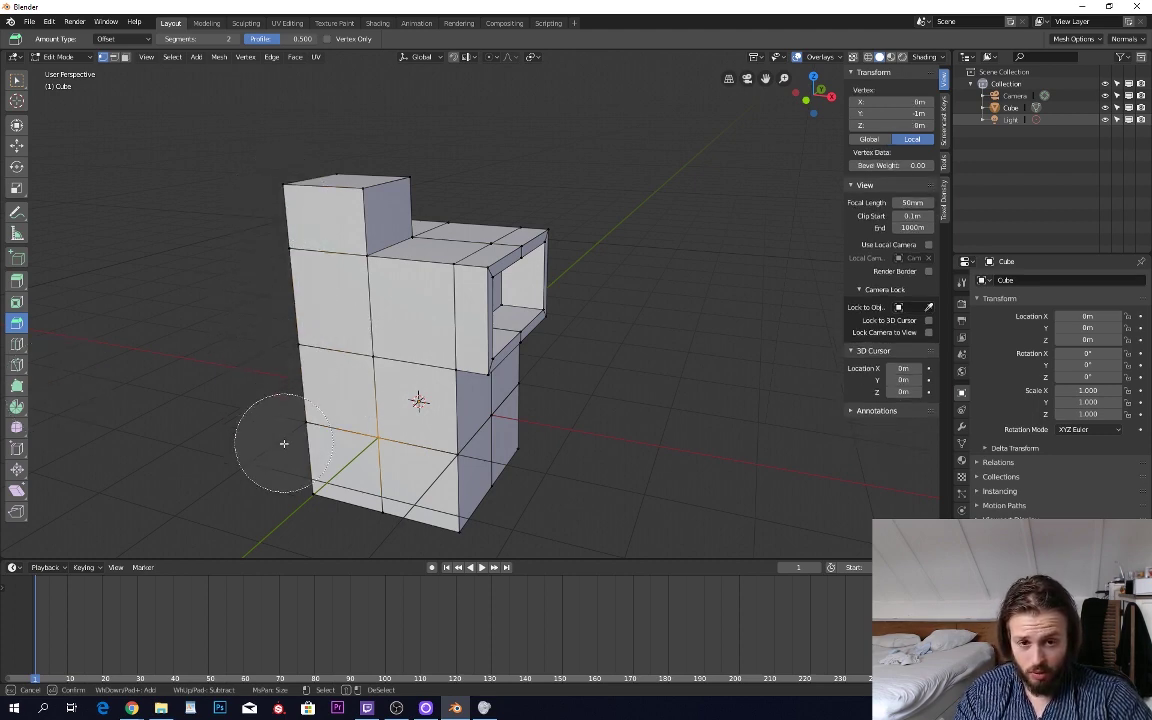
pyautogui.rightClick(265, 411)
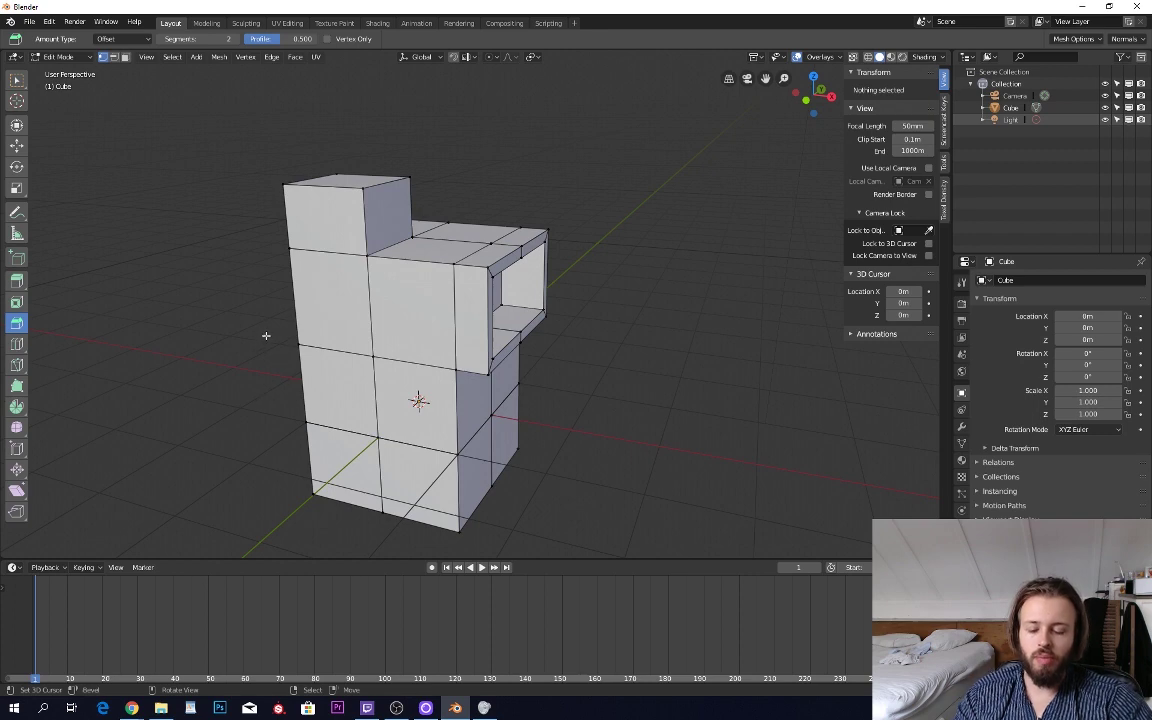
# - Box-select the lower vertices along the front's left corner edge and box-deselect them again
pyautogui.press('b')
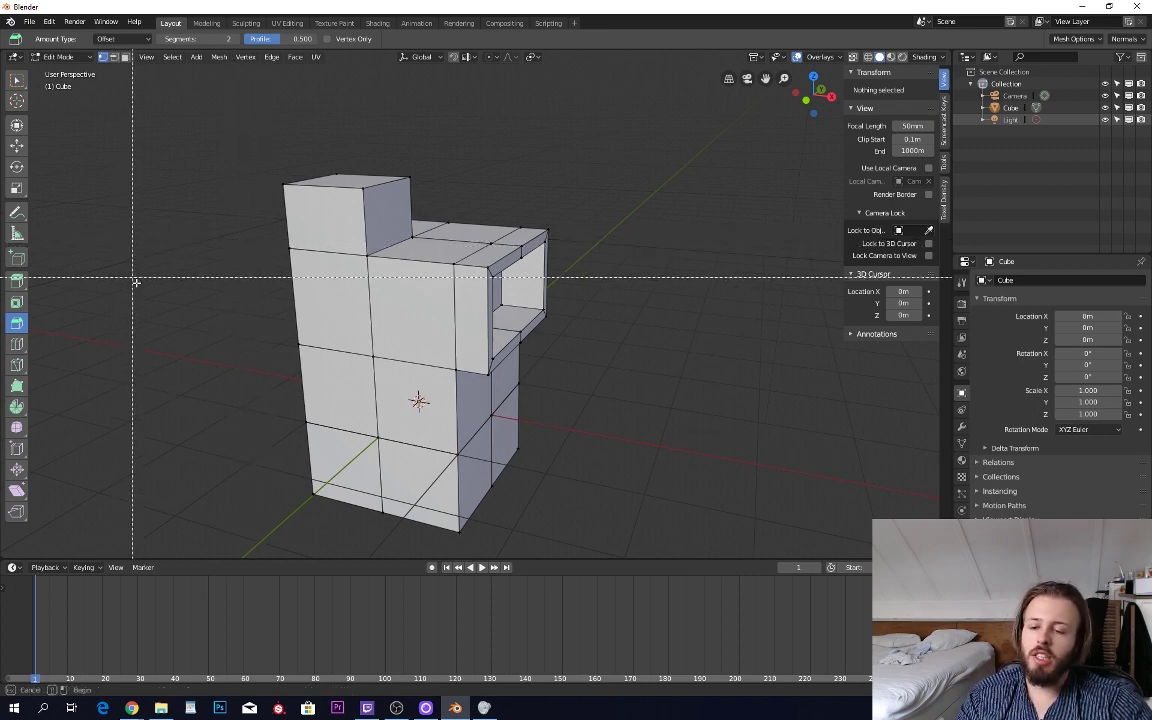
pyautogui.moveTo(223, 310); pyautogui.dragTo(341, 496)
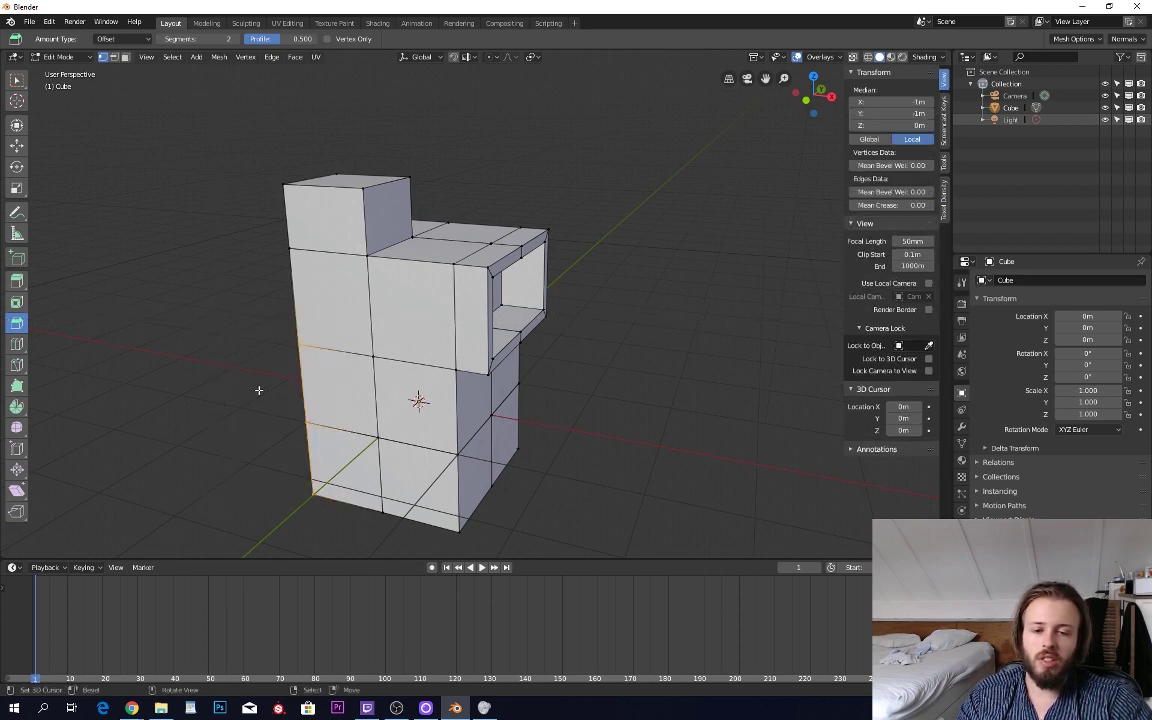
pyautogui.press('b')
pyautogui.moveTo(256, 253); pyautogui.dragTo(343, 535, button='middle')
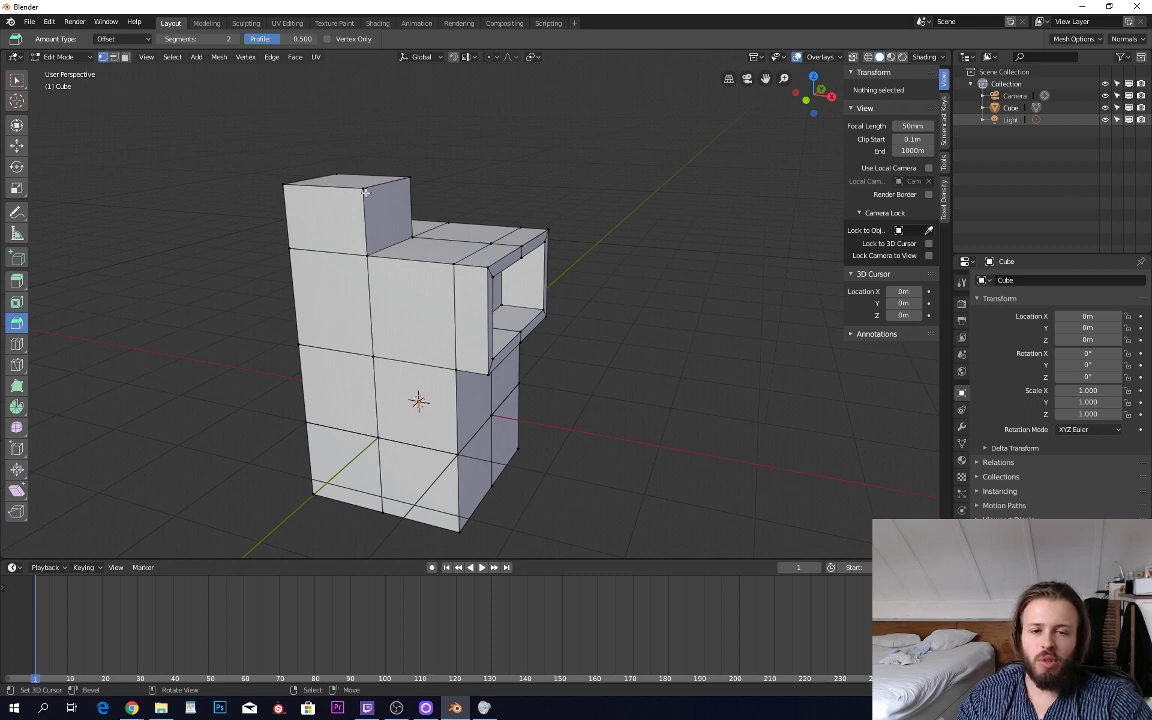
# - Circle-select all vertices down the front's left vertical corner edge
pyautogui.moveTo(410, 175)
pyautogui.mouseDown(button='middle')
pyautogui.moveTo(447, 190)
pyautogui.moveTo(434, 196)
pyautogui.moveTo(463, 167)
pyautogui.mouseUp(button='middle')
pyautogui.press('c')
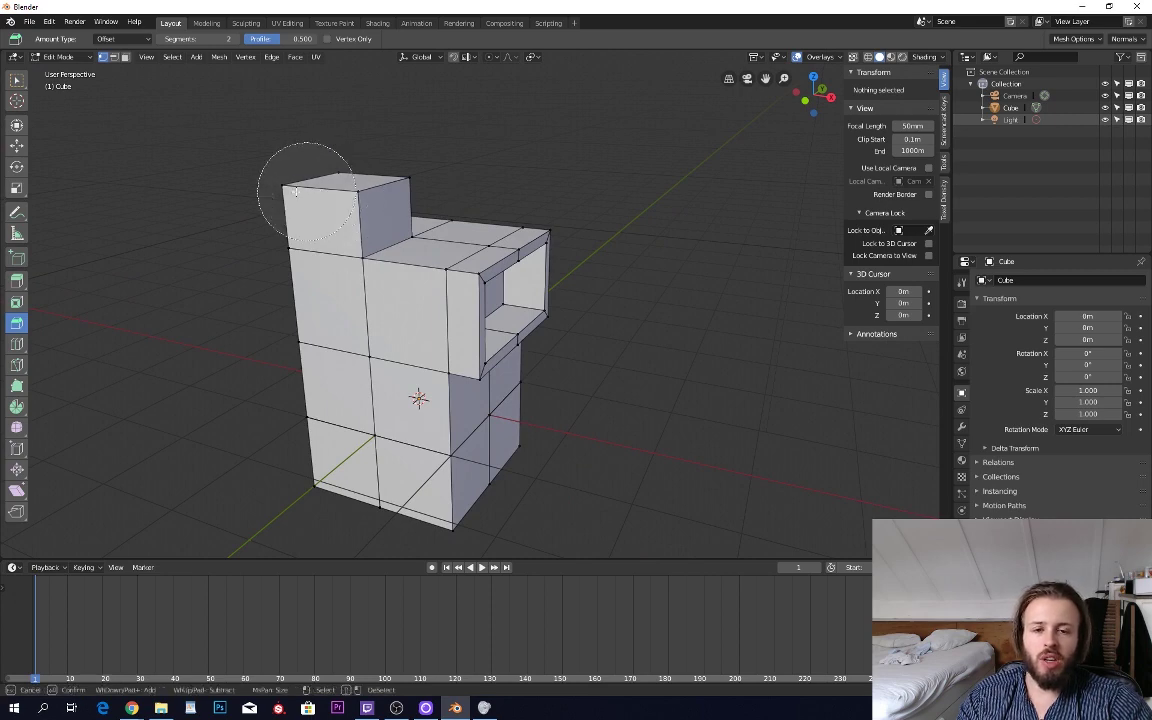
pyautogui.moveTo(296, 192); pyautogui.dragTo(283, 508)
pyautogui.rightClick(281, 500)
# - Circle-select the vertices down the far vertical corner edge of the adjacent side, and undo both corner-edge selections
pyautogui.moveTo(265, 414); pyautogui.dragTo(425, 404, button='middle')
pyautogui.press('c')
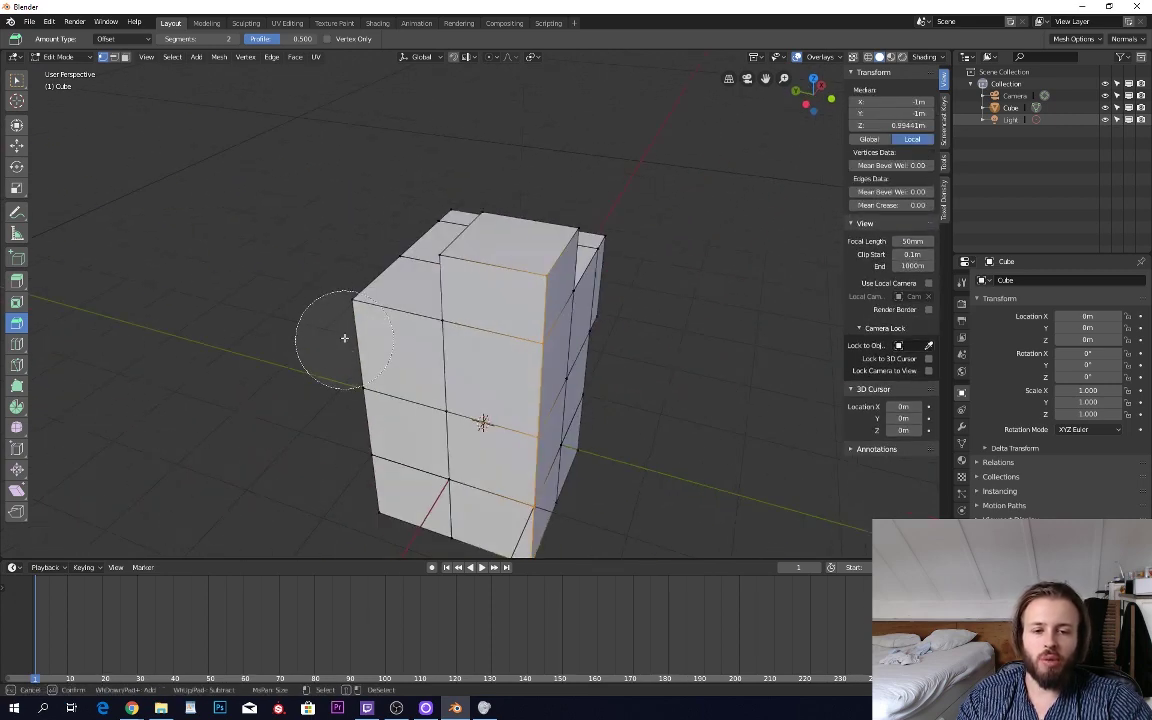
pyautogui.moveTo(345, 336); pyautogui.dragTo(365, 506)
pyautogui.rightClick(365, 507)
pyautogui.hotkey('ctrl', 'z')
pyautogui.moveTo(535, 404)
pyautogui.mouseDown(button='middle')
pyautogui.moveTo(434, 383)
pyautogui.moveTo(540, 401)
pyautogui.moveTo(503, 409)
pyautogui.mouseUp(button='middle')
pyautogui.hotkey('ctrl', 'z')
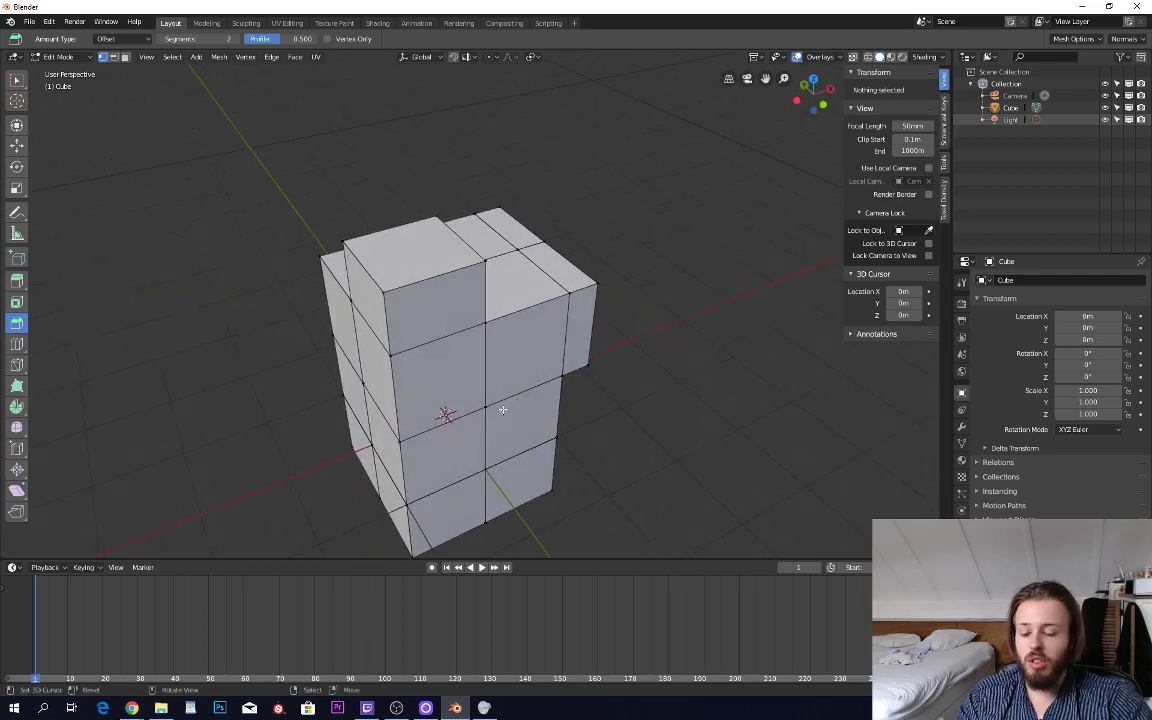
# - Circle-select the visible vertices of the tall side face below the raised block, and undo the selection
pyautogui.press('c')
pyautogui.moveTo(365, 475); pyautogui.dragTo(326, 334)
pyautogui.rightClick(334, 329)
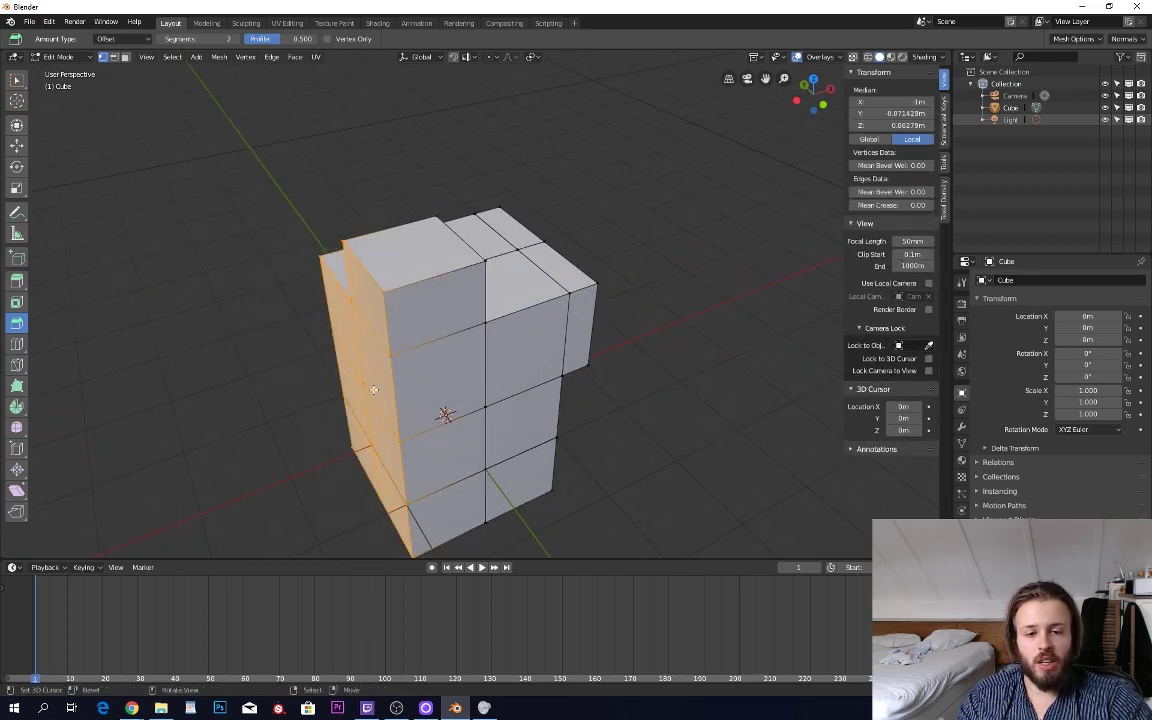
pyautogui.hotkey('ctrl', 'z')
# - Box-select the whole side through the mesh in wireframe shading, check it from above in solid shading, and clear the selection
pyautogui.moveTo(395, 345)
pyautogui.mouseDown(button='middle')
pyautogui.moveTo(381, 321)
pyautogui.moveTo(465, 309)
pyautogui.mouseUp(button='middle')
pyautogui.hotkey('shift', 'z')
pyautogui.press('b')
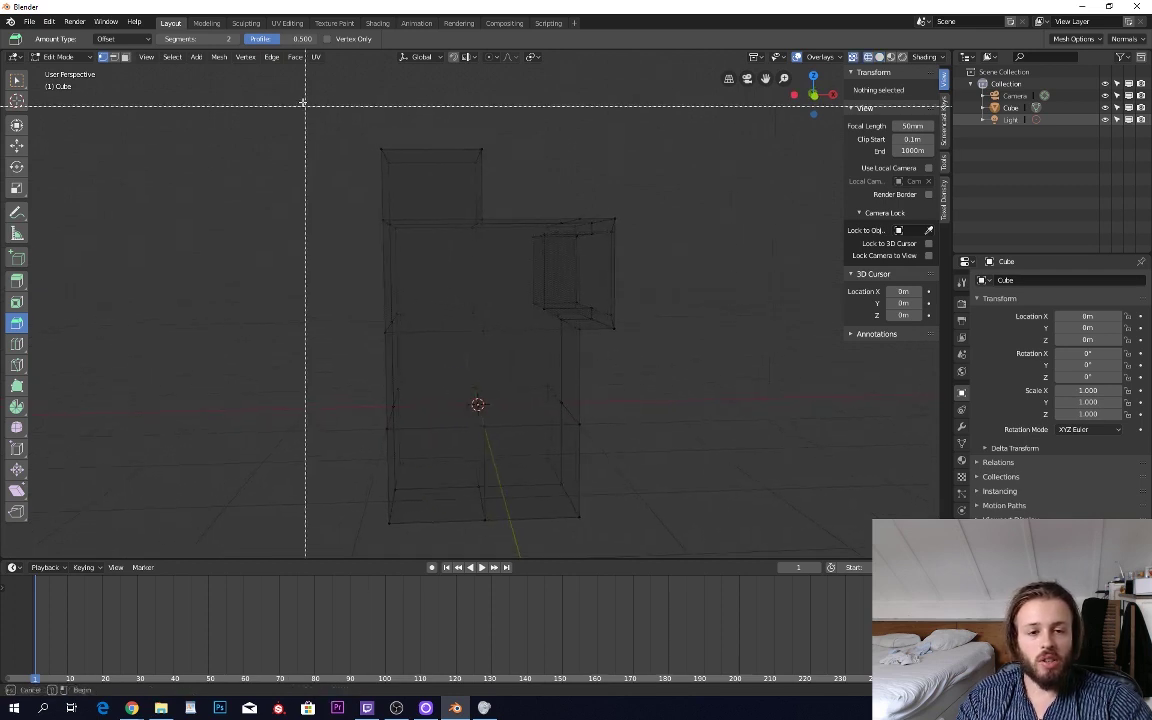
pyautogui.moveTo(263, 84)
pyautogui.mouseDown()
pyautogui.moveTo(324, 360)
pyautogui.moveTo(420, 565)
pyautogui.mouseUp()
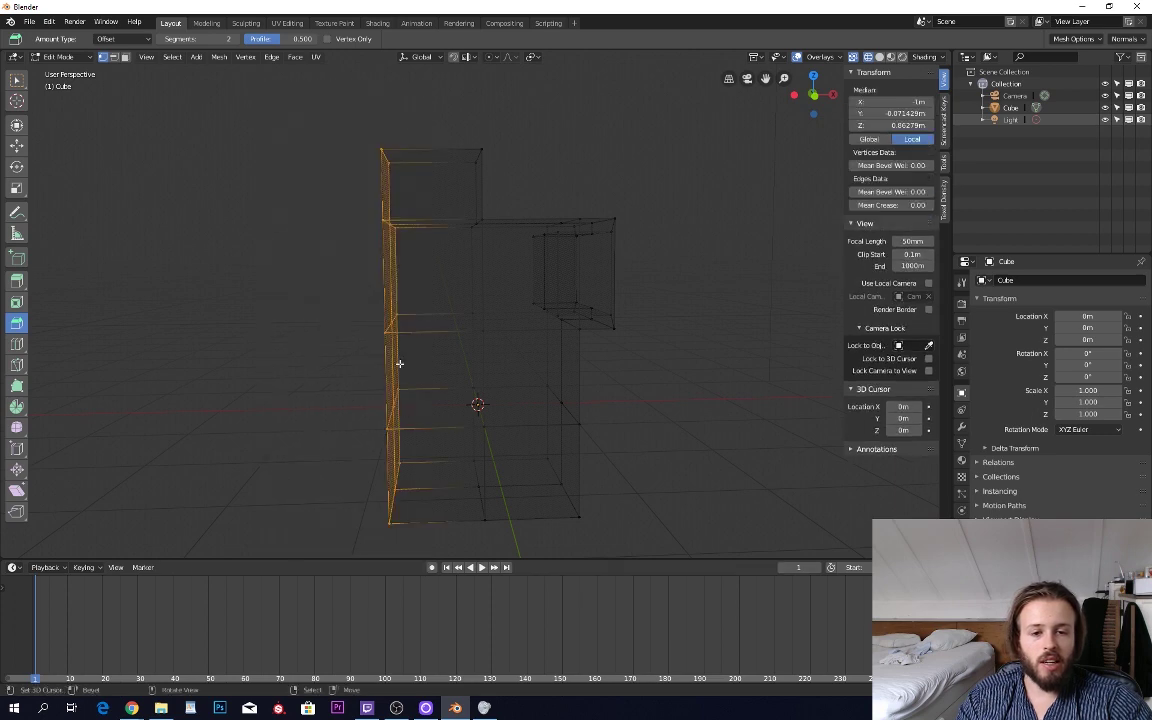
pyautogui.hotkey('shift', 'z')
pyautogui.moveTo(399, 252); pyautogui.dragTo(622, 317, button='middle')
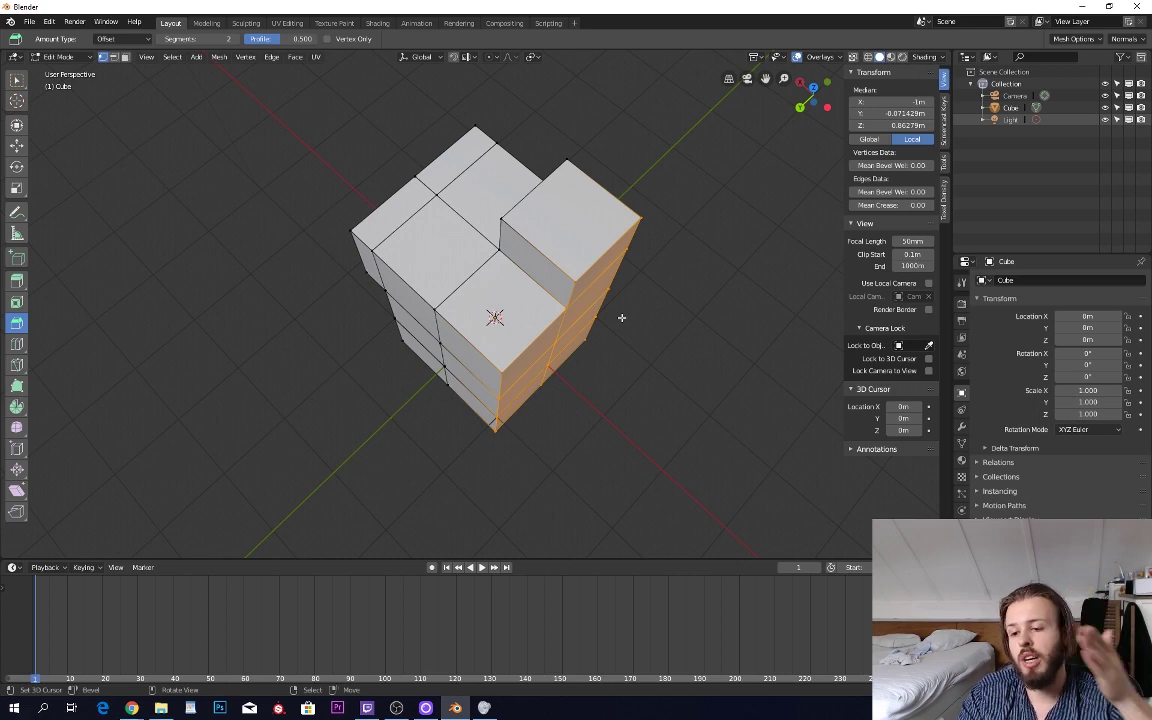
pyautogui.click(621, 317)
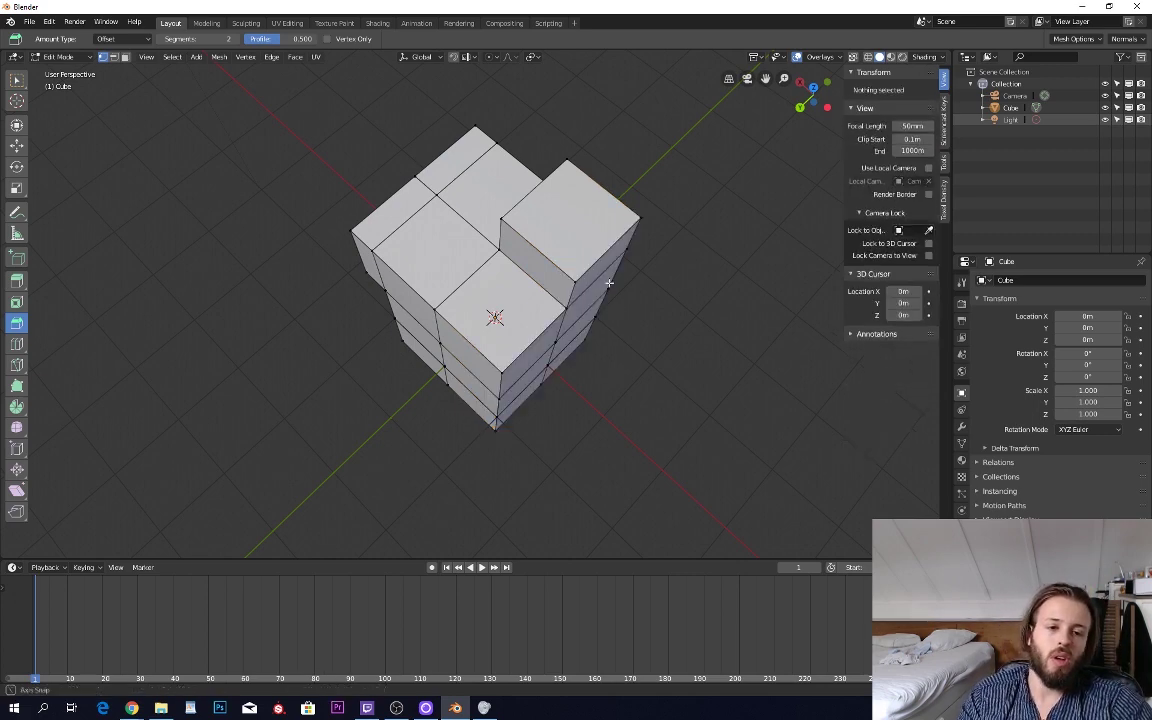
# - Return to Object Mode and view the stepped shape from the front, right and top
pyautogui.moveTo(621, 317); pyautogui.dragTo(550, 255, button='middle')
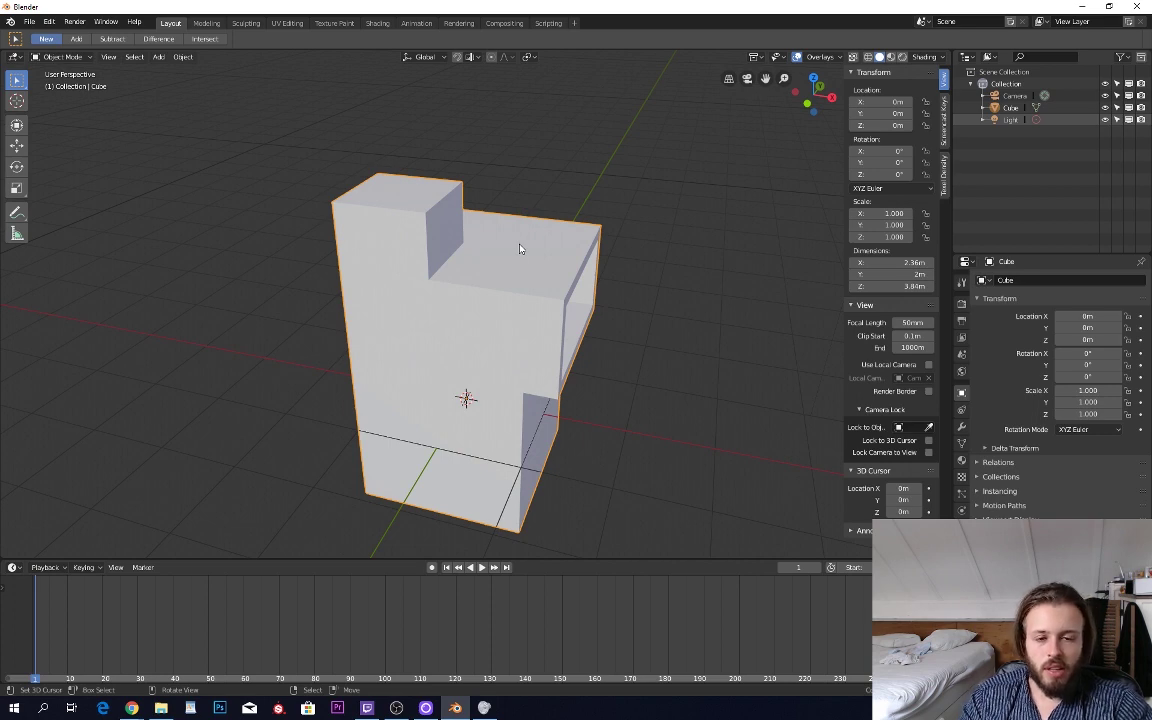
pyautogui.press('KP_1')
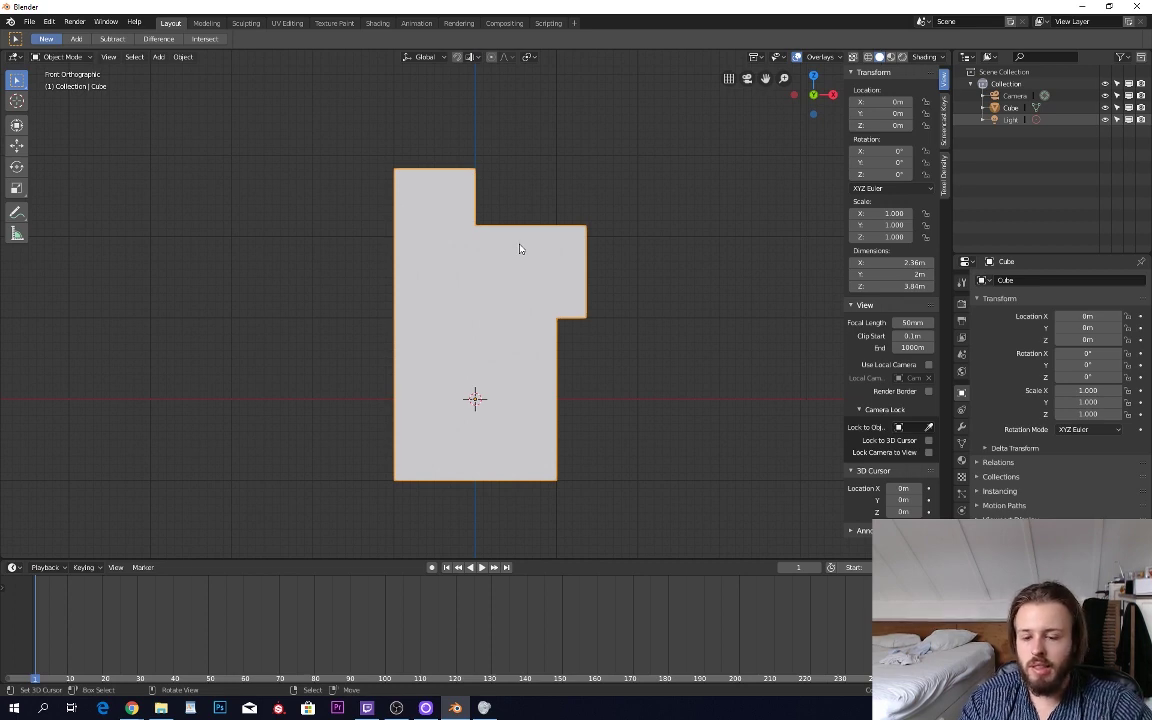
pyautogui.press('KP_3')
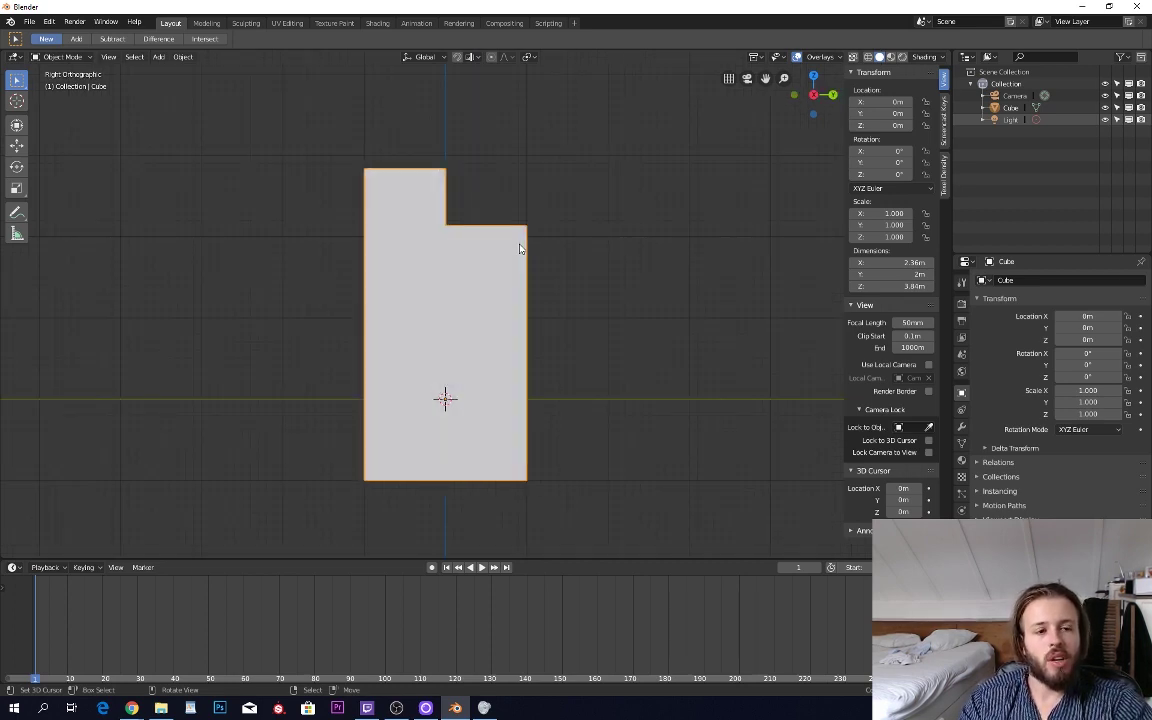
pyautogui.press('KP_7')
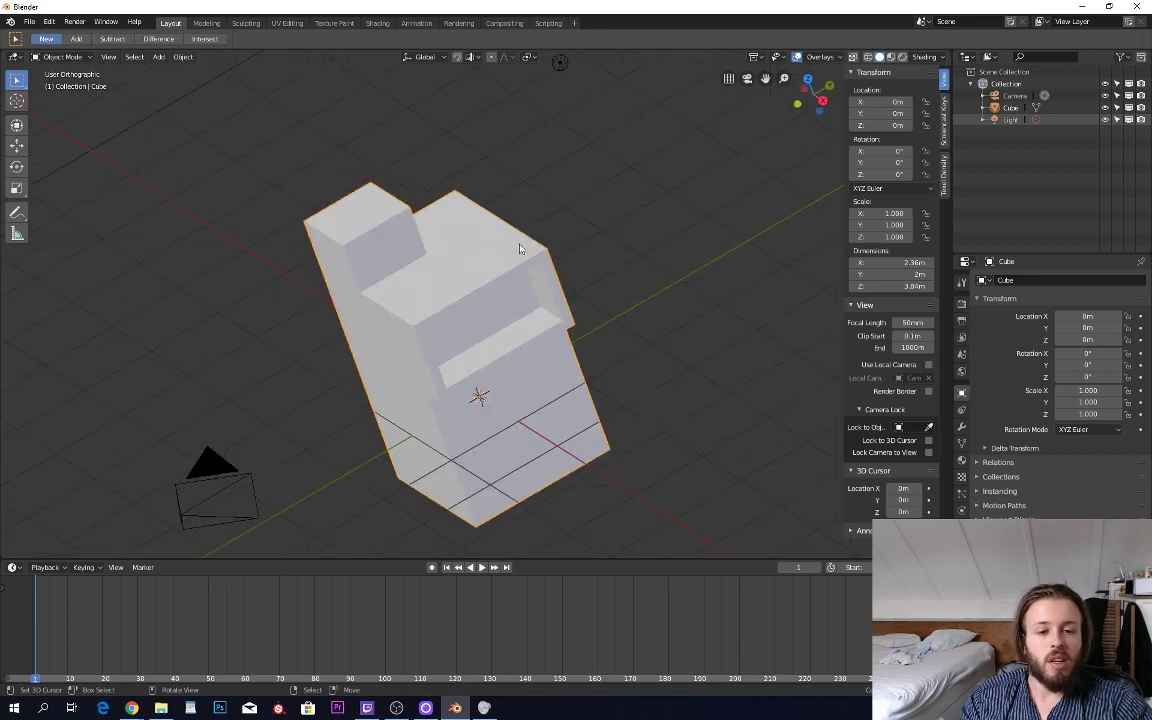
# - Toggle between orthographic and perspective projection, and view the shape from the front in perspective
pyautogui.press('KP_5')
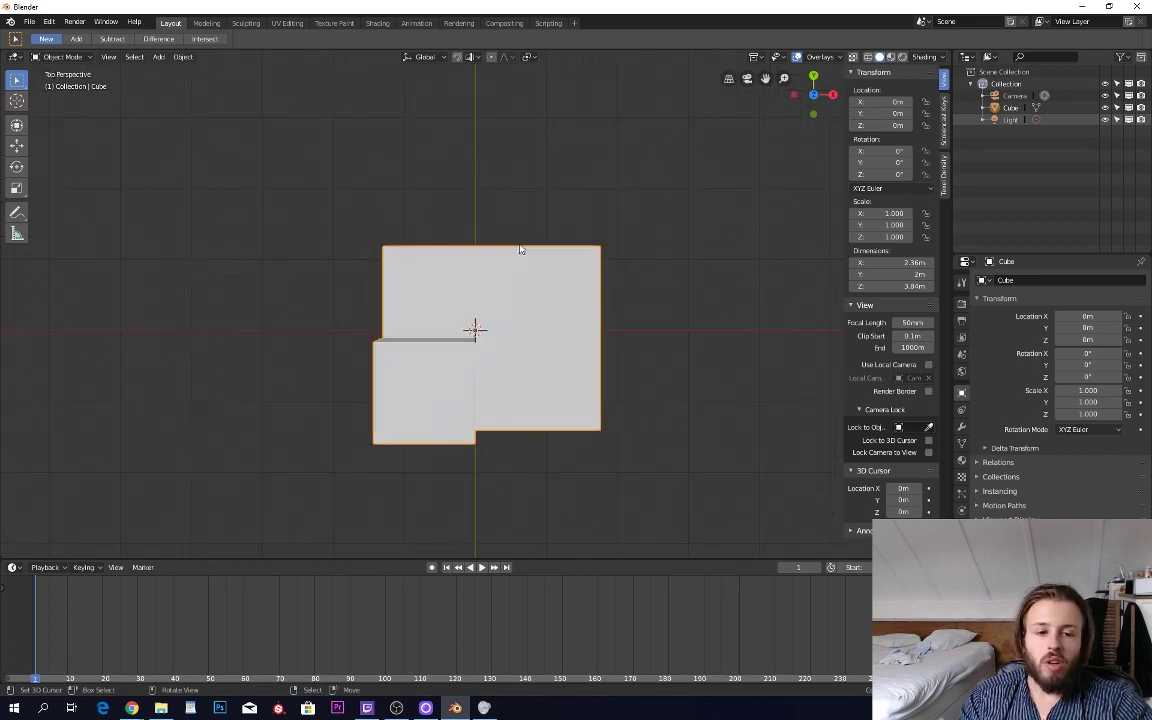
pyautogui.press('KP_5')
pyautogui.moveTo(520, 249); pyautogui.dragTo(447, 172, button='middle')
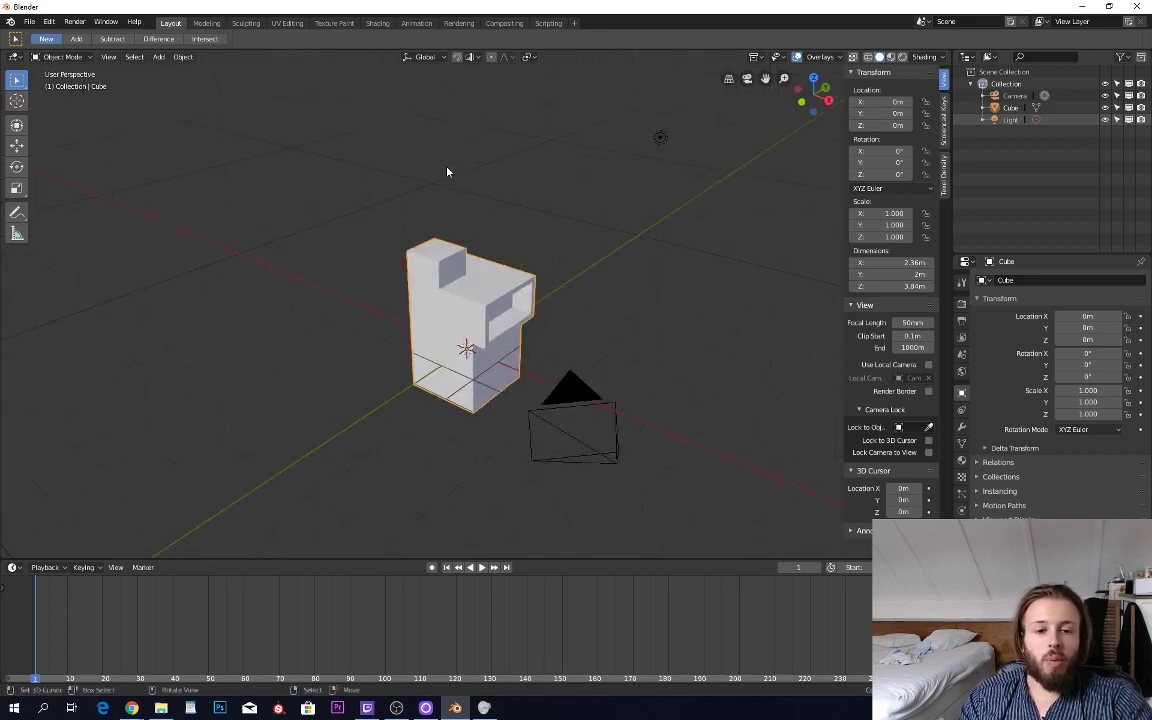
pyautogui.press('KP_5')
pyautogui.press('KP_5')
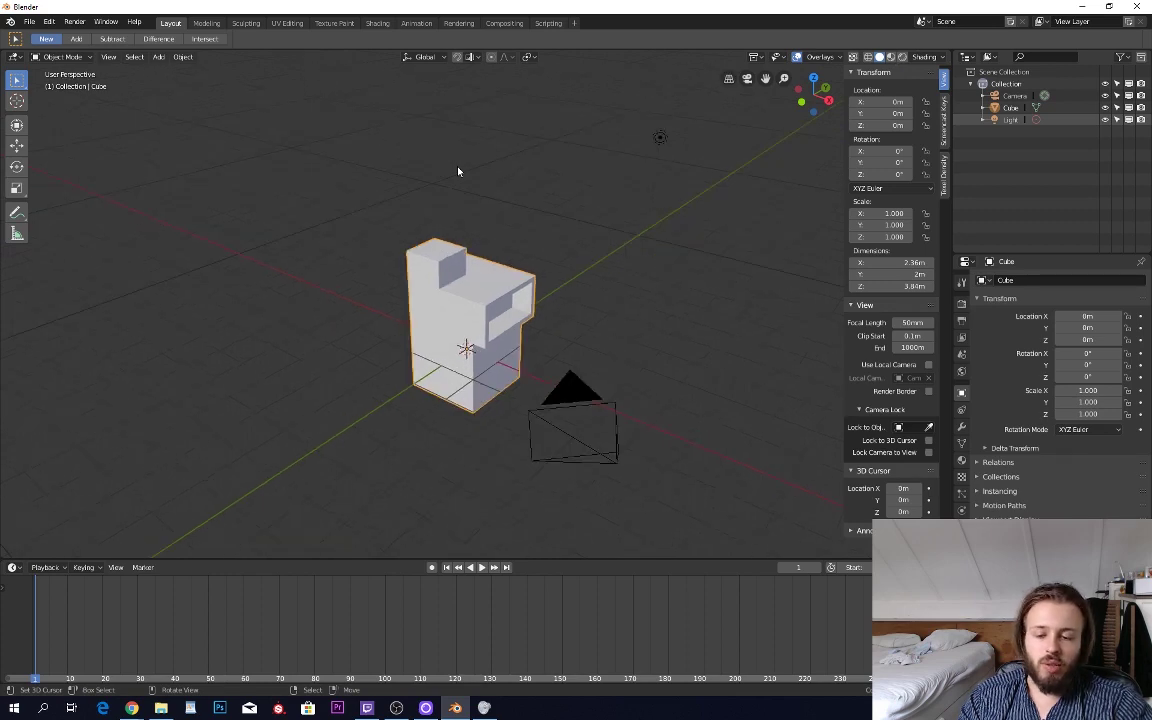
pyautogui.press('KP_1')
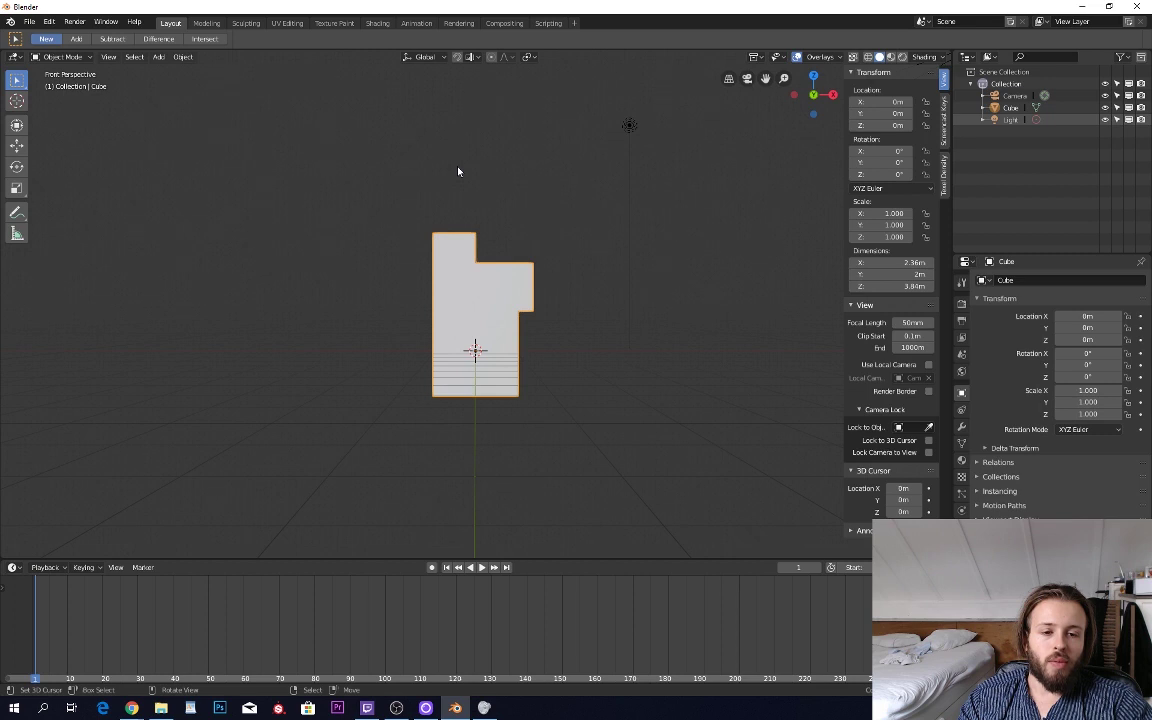
# - Examine the stepped shape from several angles in perspective, ending in the front orthographic view
pyautogui.moveTo(522, 255); pyautogui.dragTo(492, 261, button='middle')
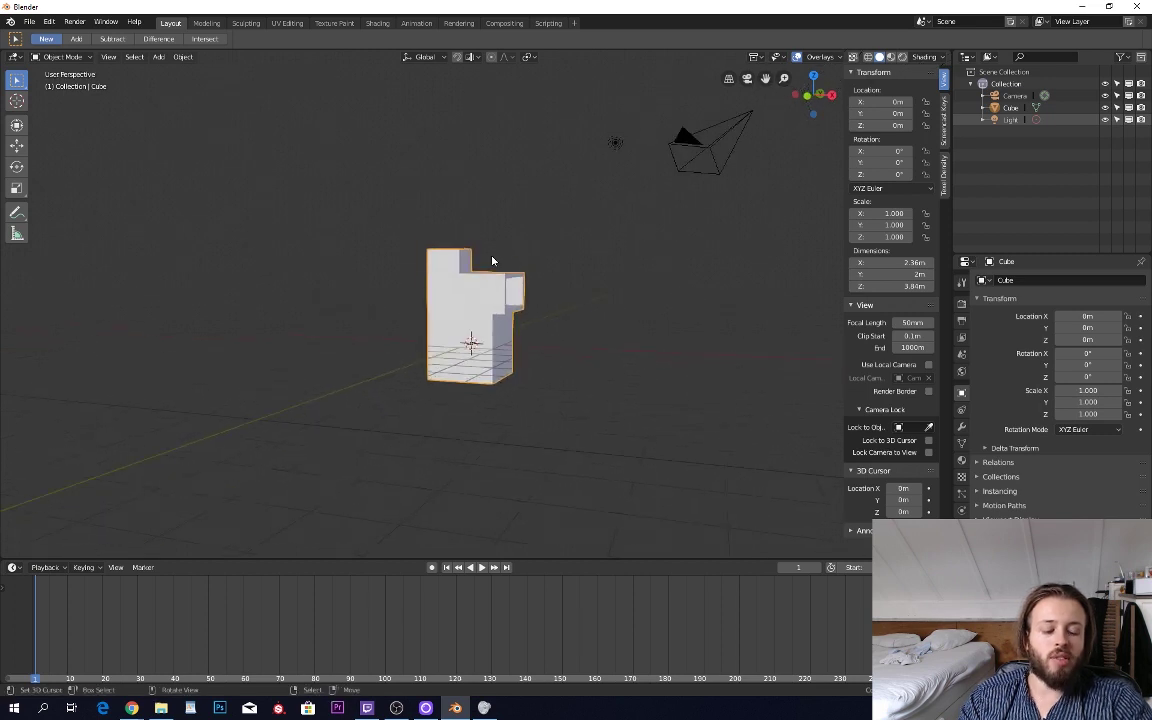
pyautogui.scroll(6, 514, 260)
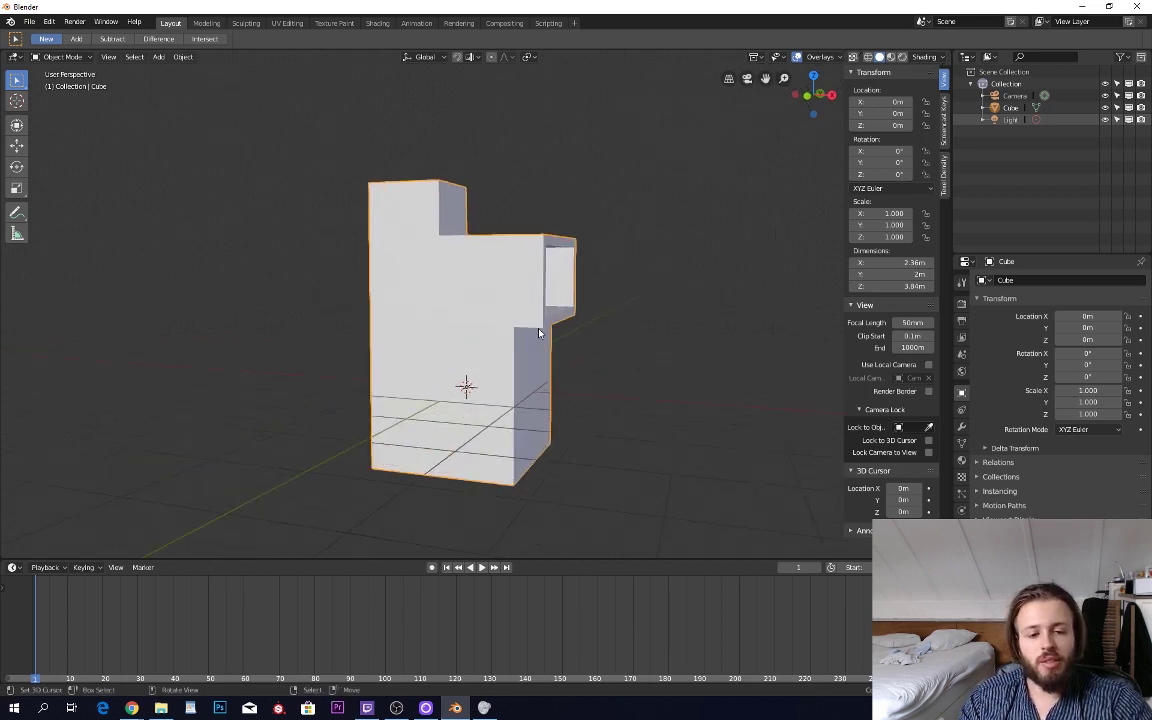
pyautogui.scroll(-4, 532, 308)
pyautogui.scroll(-2, 532, 308)
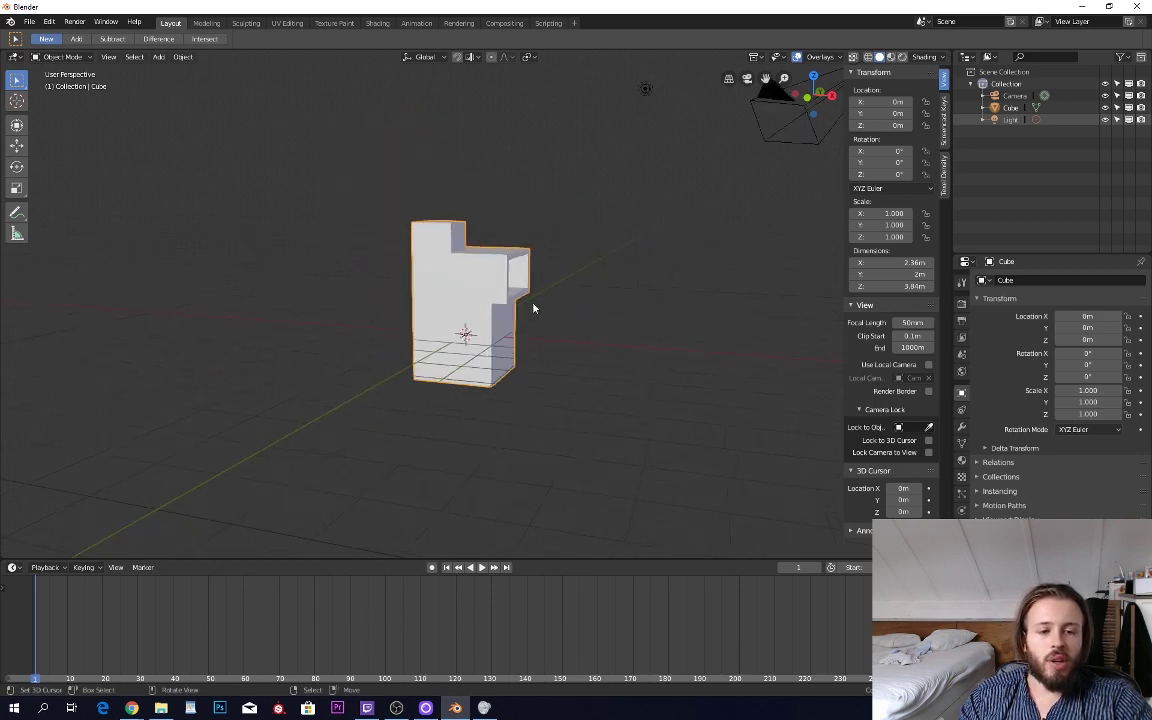
pyautogui.moveTo(532, 303)
pyautogui.mouseDown(button='middle')
pyautogui.moveTo(408, 280)
pyautogui.moveTo(420, 262)
pyautogui.moveTo(537, 297)
pyautogui.mouseUp(button='middle')
pyautogui.scroll(4, 537, 300)
pyautogui.scroll(-3, 532, 309)
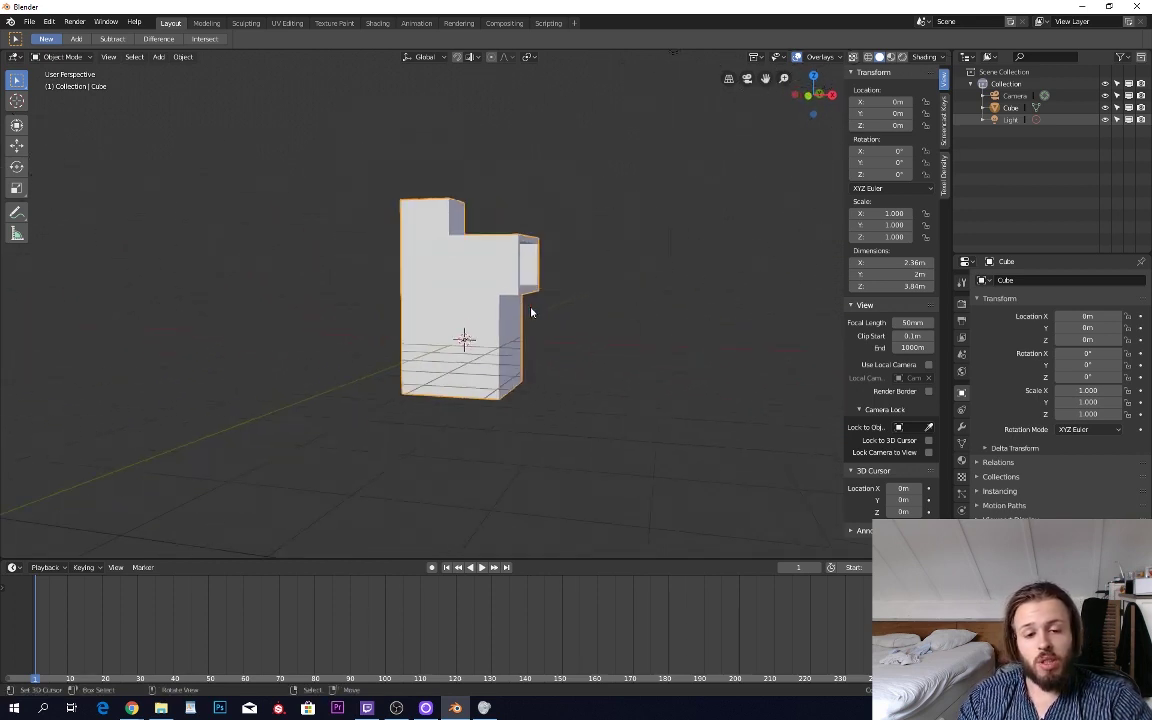
pyautogui.moveTo(568, 334); pyautogui.dragTo(595, 339, button='middle')
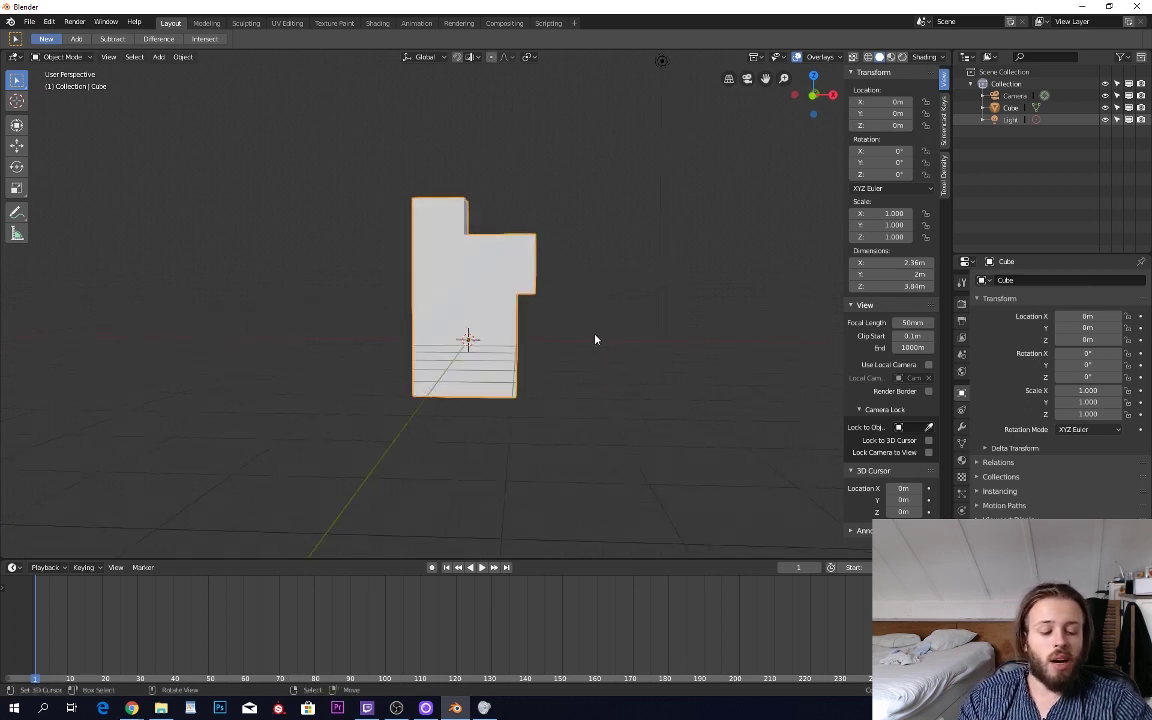
pyautogui.press('KP_1')
pyautogui.scroll(2, 504, 298)
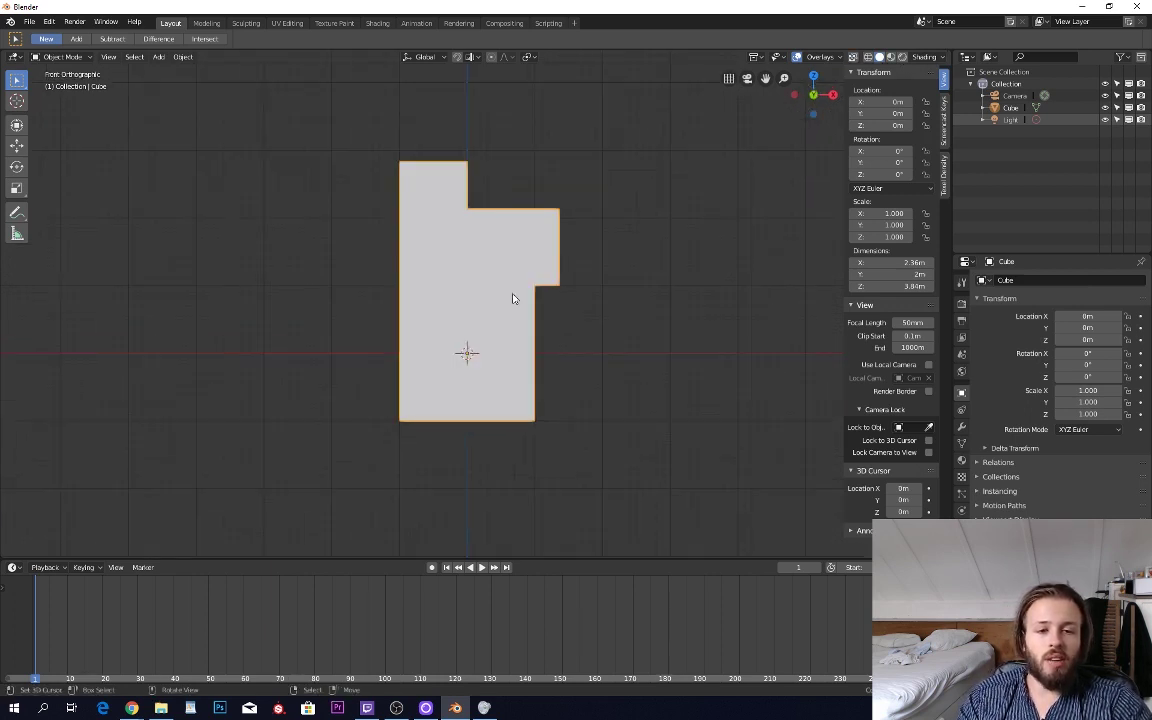
# - Box-select the vertices along the shape's tall outer side in wireframe from a tilted perspective view, and return to solid shading in Object Mode
pyautogui.press('Tab')
pyautogui.press('Tab')
pyautogui.moveTo(490, 251); pyautogui.dragTo(543, 273, button='middle')
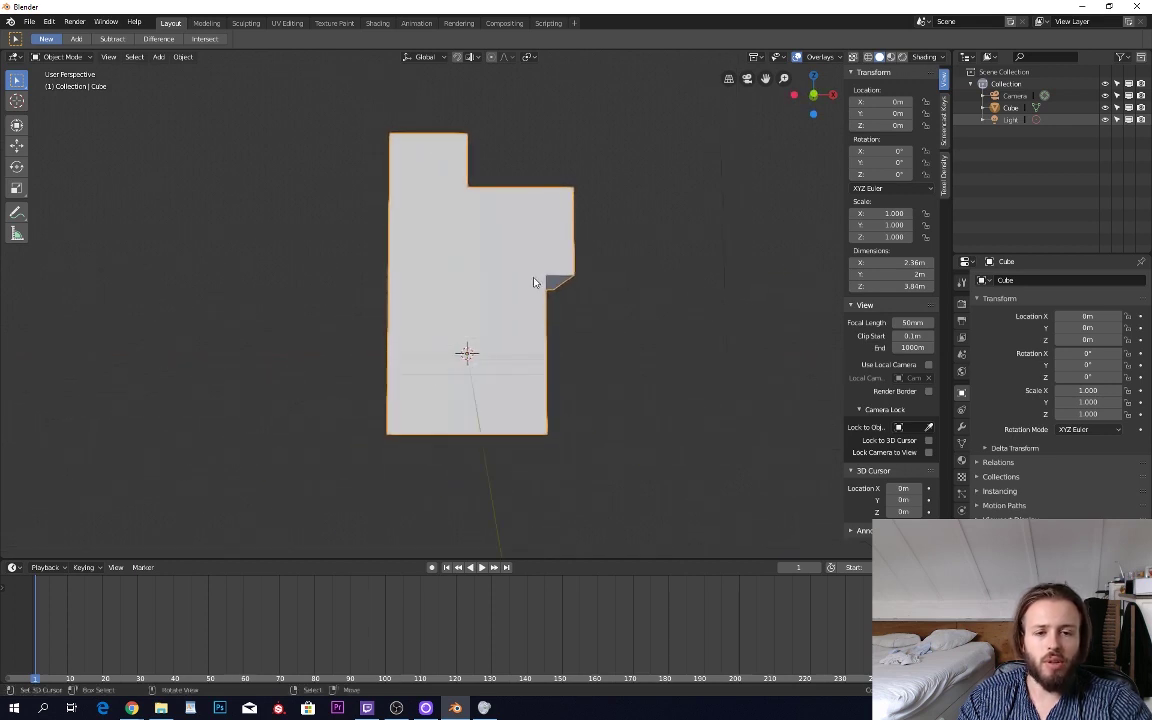
pyautogui.hotkey('shift', 'z')
pyautogui.scroll(-8, 534, 283)
pyautogui.scroll(4, 532, 284)
pyautogui.press('Tab')
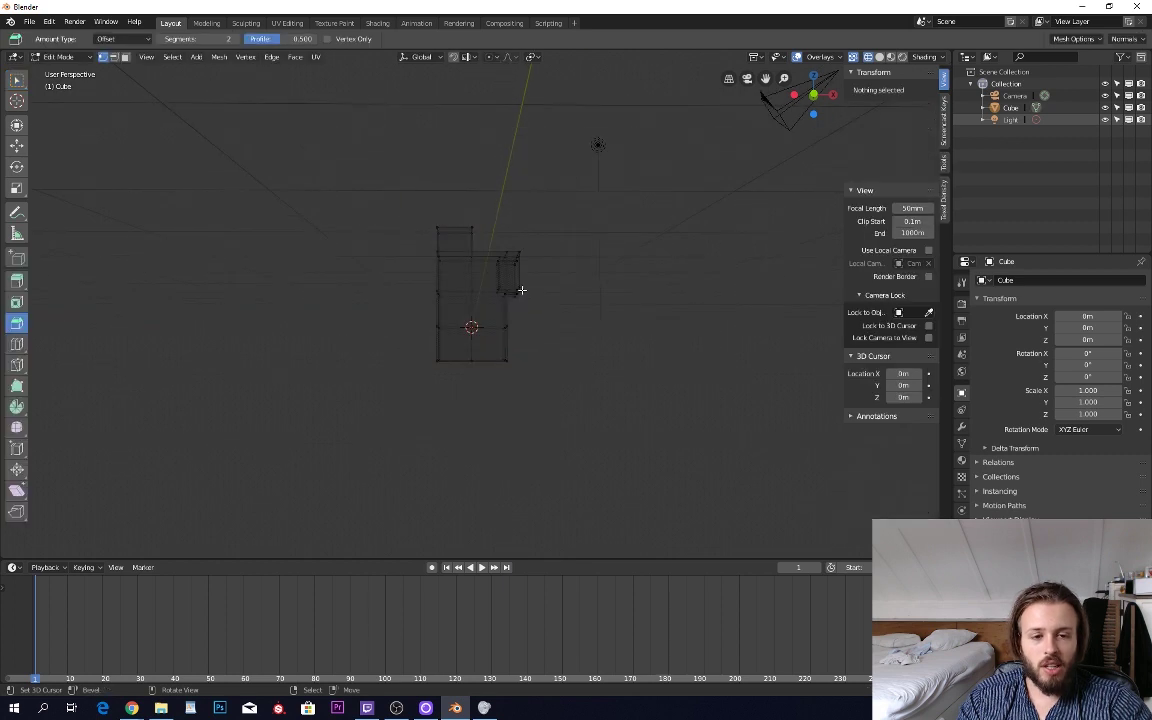
pyautogui.press('b')
pyautogui.moveTo(393, 195); pyautogui.dragTo(464, 392)
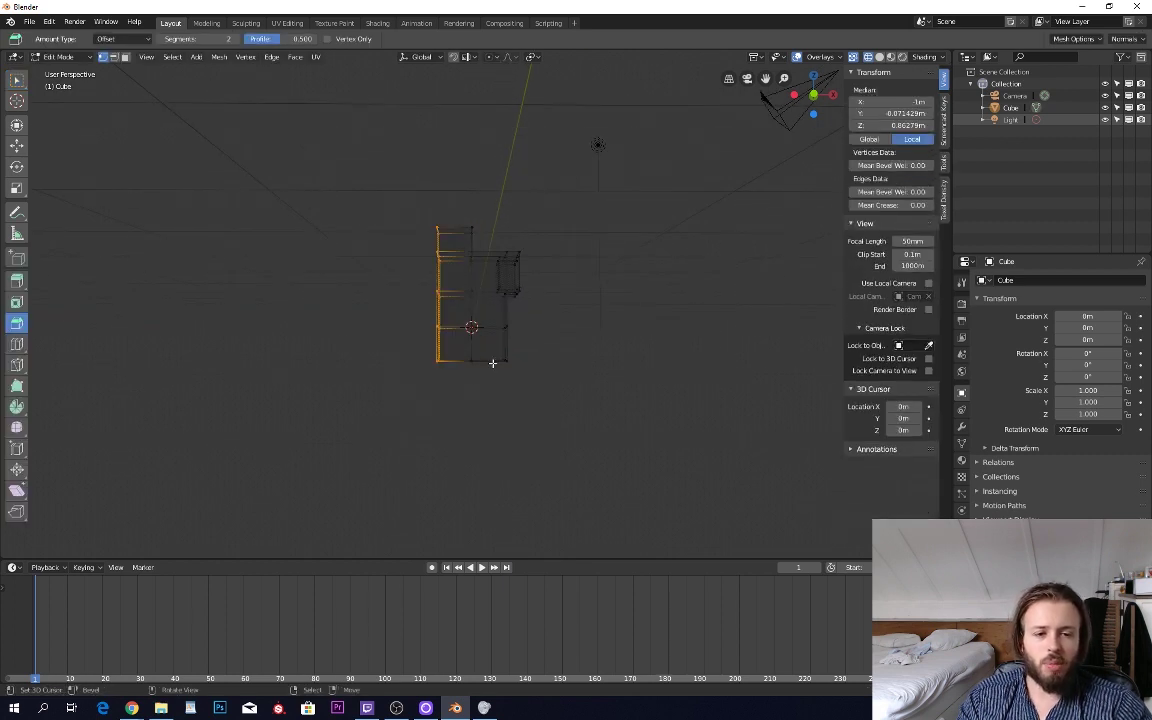
pyautogui.press('a')
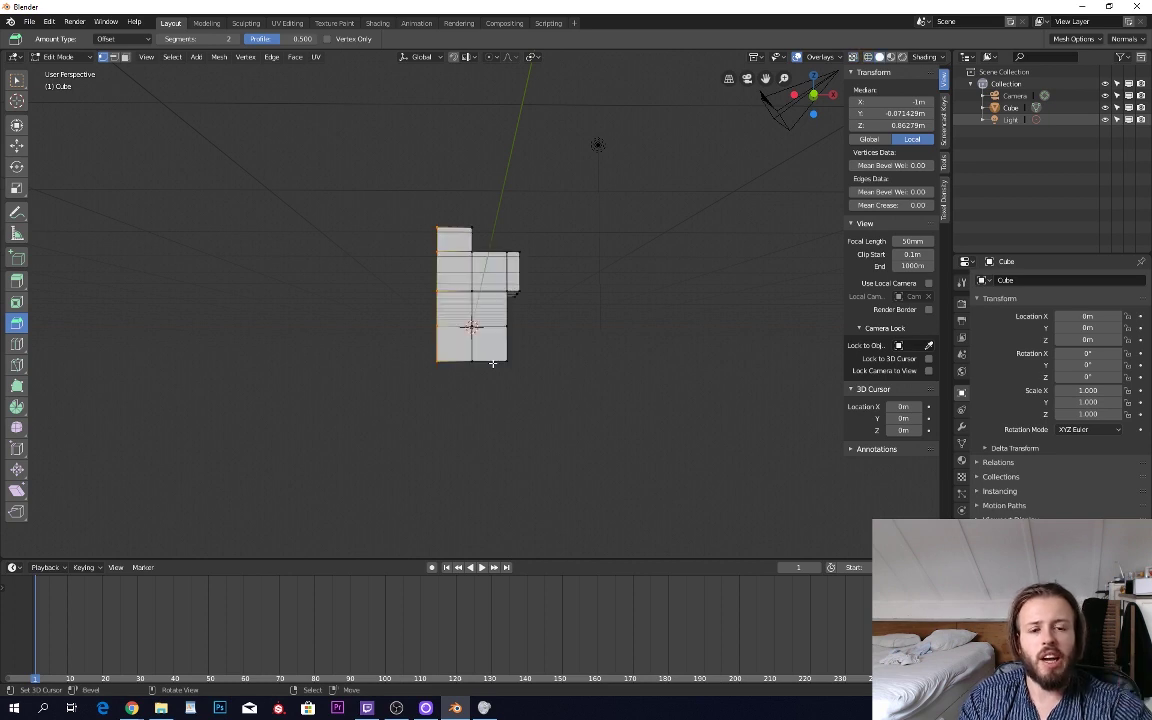
pyautogui.press('Tab')
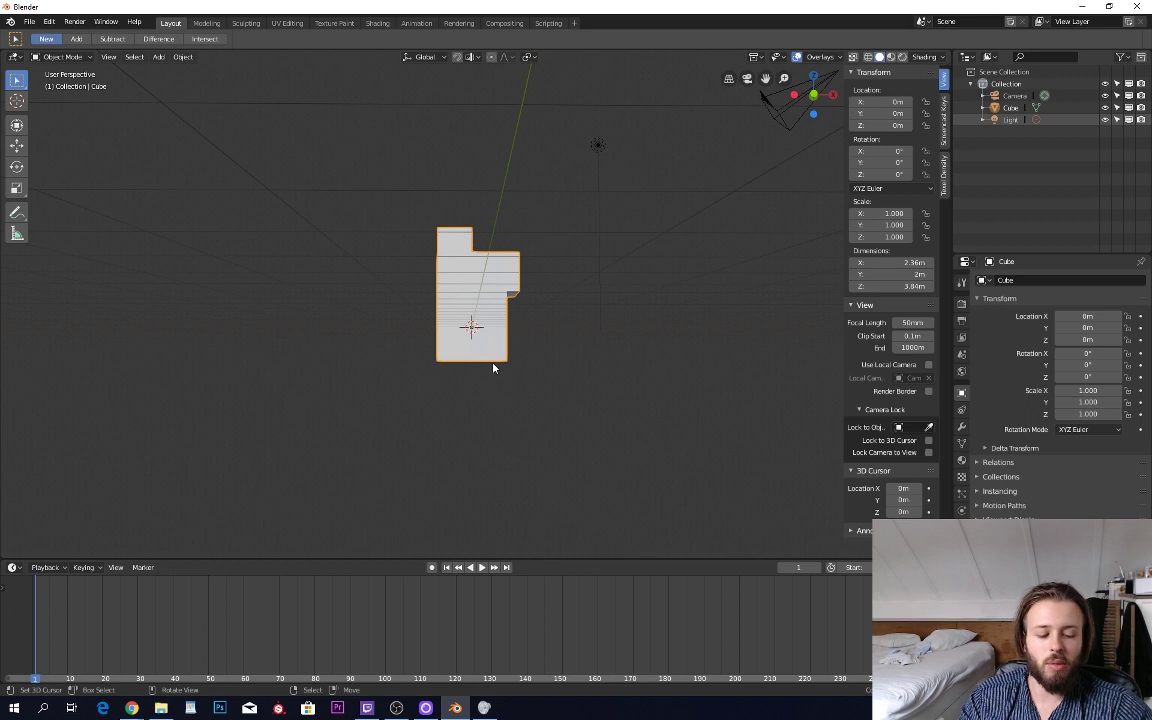
# - Clear the selection and box-select the tall outer side through the mesh in front orthographic wireframe, and return to solid shading in Object Mode
pyautogui.press('KP_5')
pyautogui.press('KP_1')
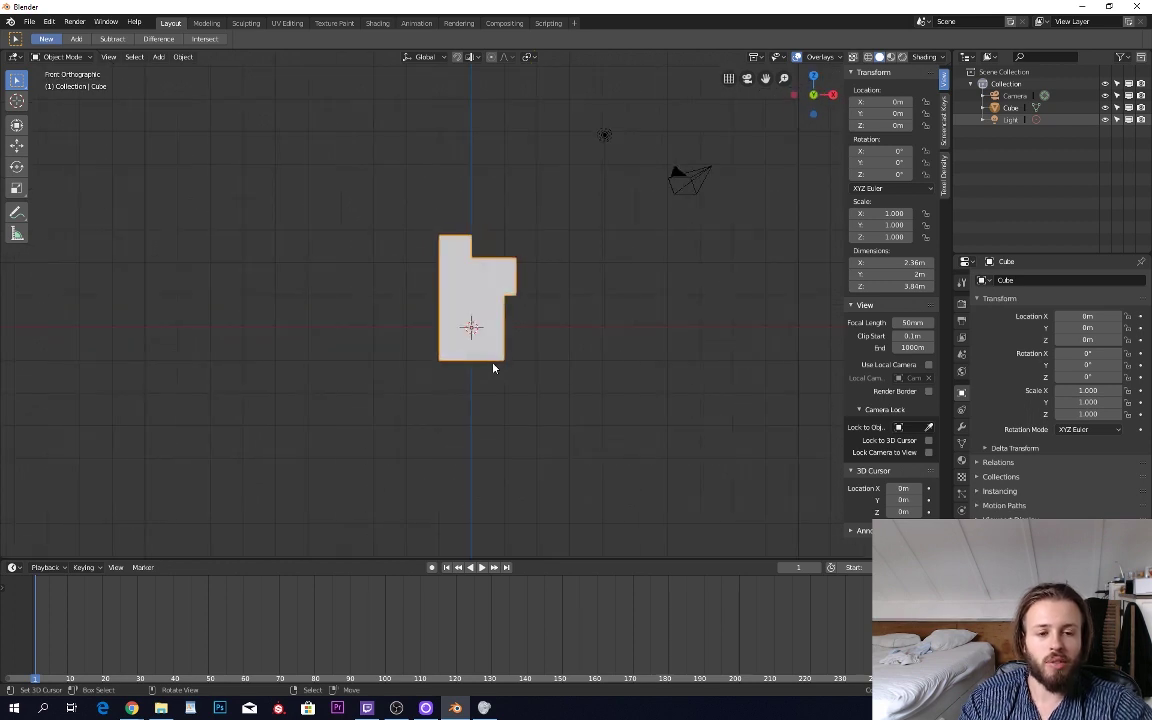
pyautogui.hotkey('alt', 'z')
pyautogui.scroll(4, 495, 362)
pyautogui.press('Tab')
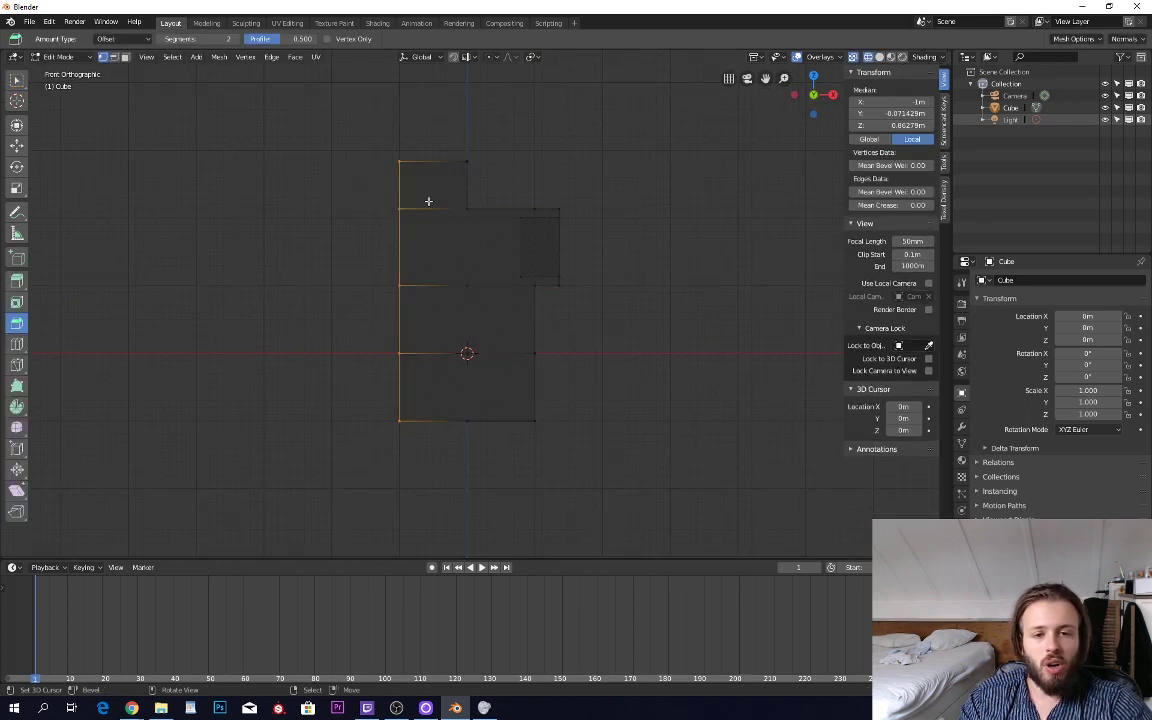
pyautogui.hotkey('alt', 'a')
pyautogui.press('b')
pyautogui.moveTo(371, 139); pyautogui.dragTo(417, 486)
pyautogui.moveTo(380, 378); pyautogui.dragTo(393, 432, button='middle')
pyautogui.press('Tab')
pyautogui.scroll(-4, 380, 390)
pyautogui.hotkey('shift', 'z')
pyautogui.moveTo(367, 344)
pyautogui.mouseDown(button='middle')
pyautogui.moveTo(558, 328)
pyautogui.moveTo(606, 345)
pyautogui.mouseUp(button='middle')
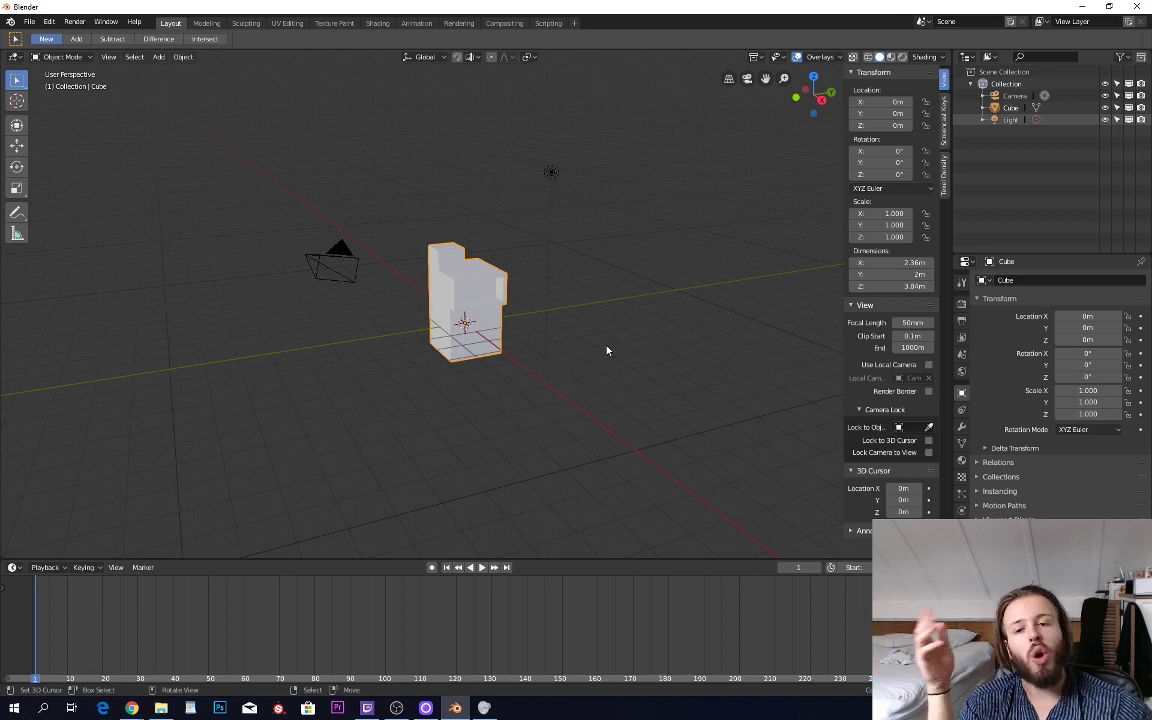
# - Look at the output and view layer properties and at the editor types available for the timeline area
pyautogui.click(962, 320)
pyautogui.click(962, 337)
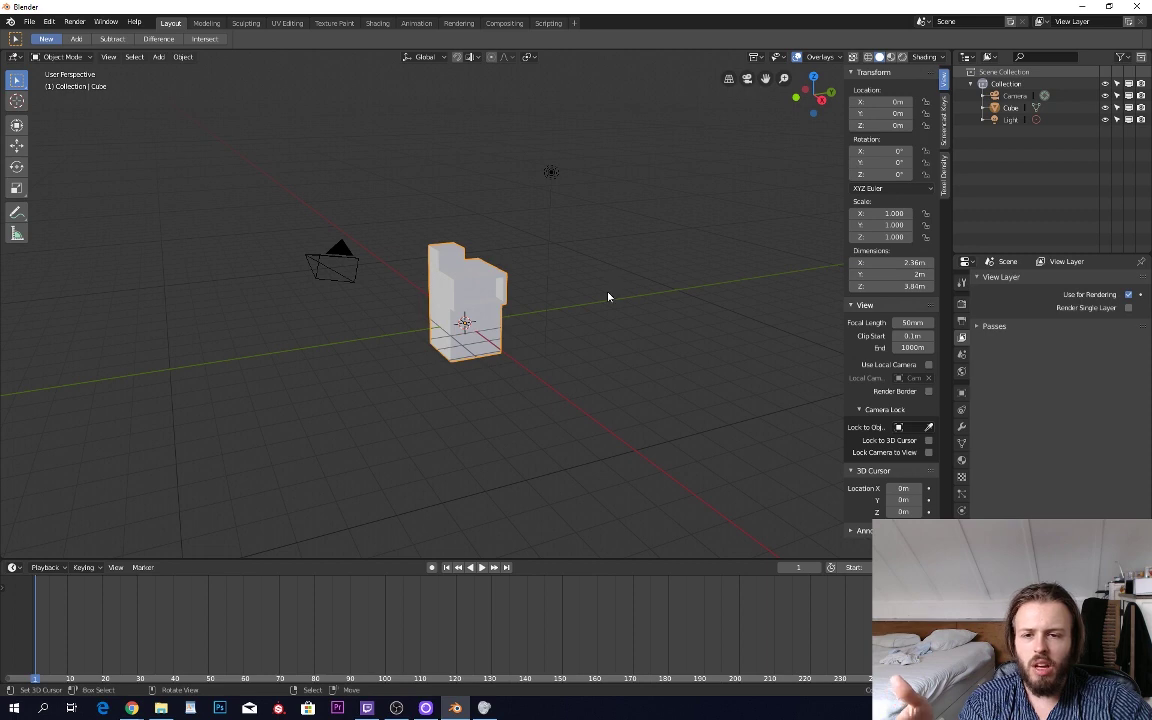
pyautogui.moveTo(608, 296); pyautogui.dragTo(488, 375, button='middle')
pyautogui.scroll(6, 581, 347)
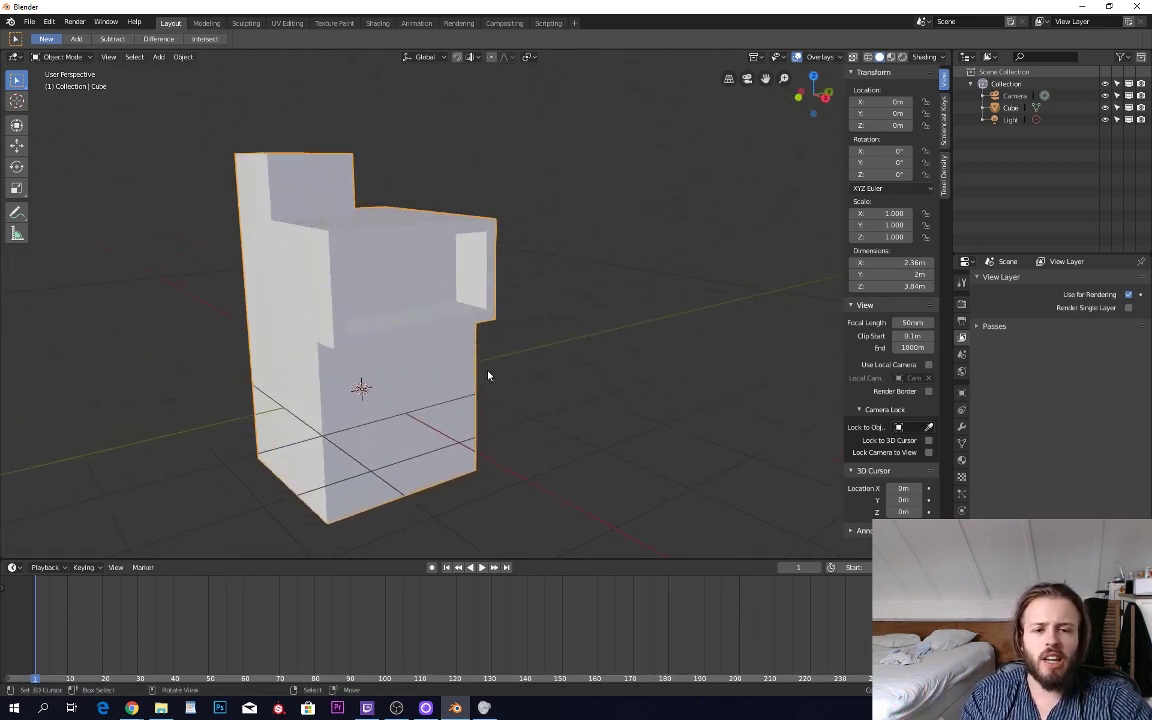
pyautogui.click(12, 567)
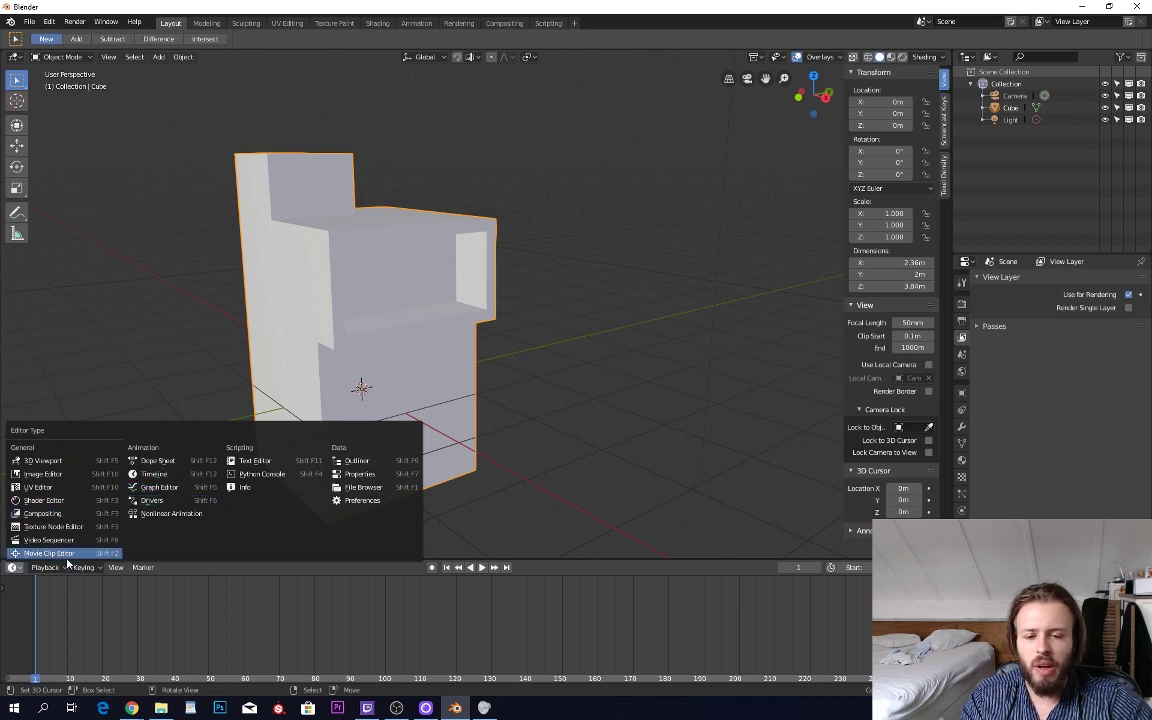
pyautogui.click(12, 570)
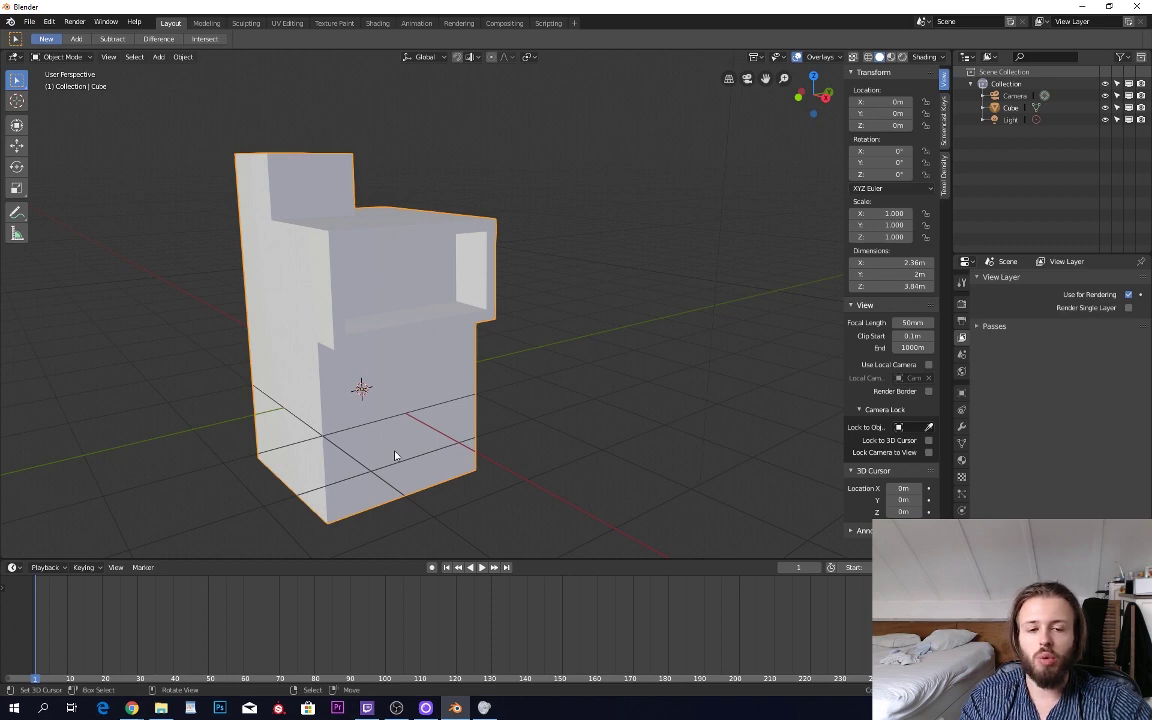
pyautogui.moveTo(681, 399); pyautogui.dragTo(537, 423, button='middle')
pyautogui.scroll(-3, 545, 437)
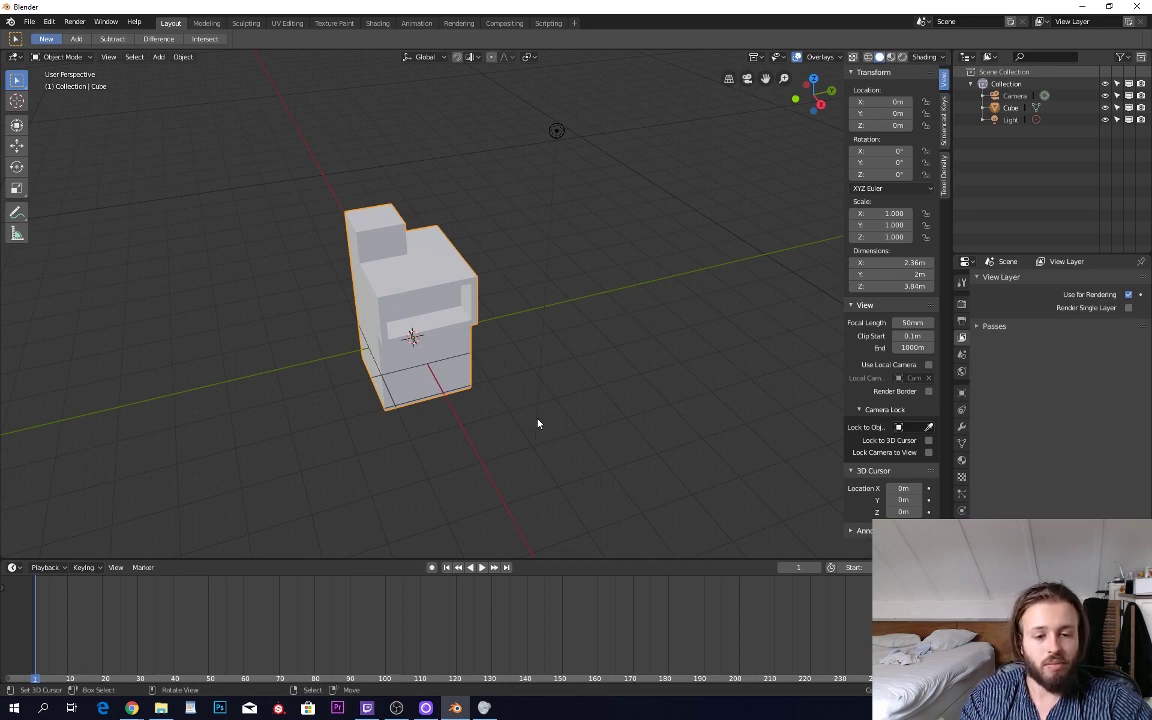
# - Select the light, and reselect the stepped shape in its place
pyautogui.moveTo(601, 421); pyautogui.dragTo(622, 447, button='right')
pyautogui.rightClick(632, 408)
pyautogui.scroll(-4, 620, 414)
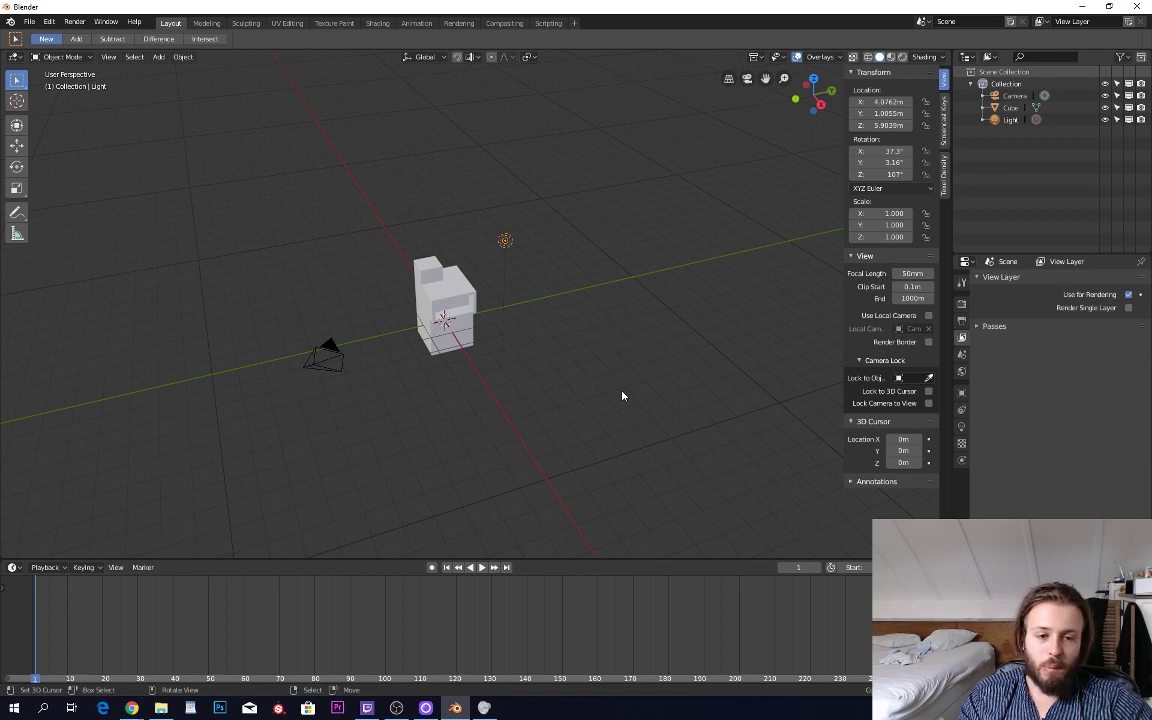
pyautogui.scroll(5, 514, 375)
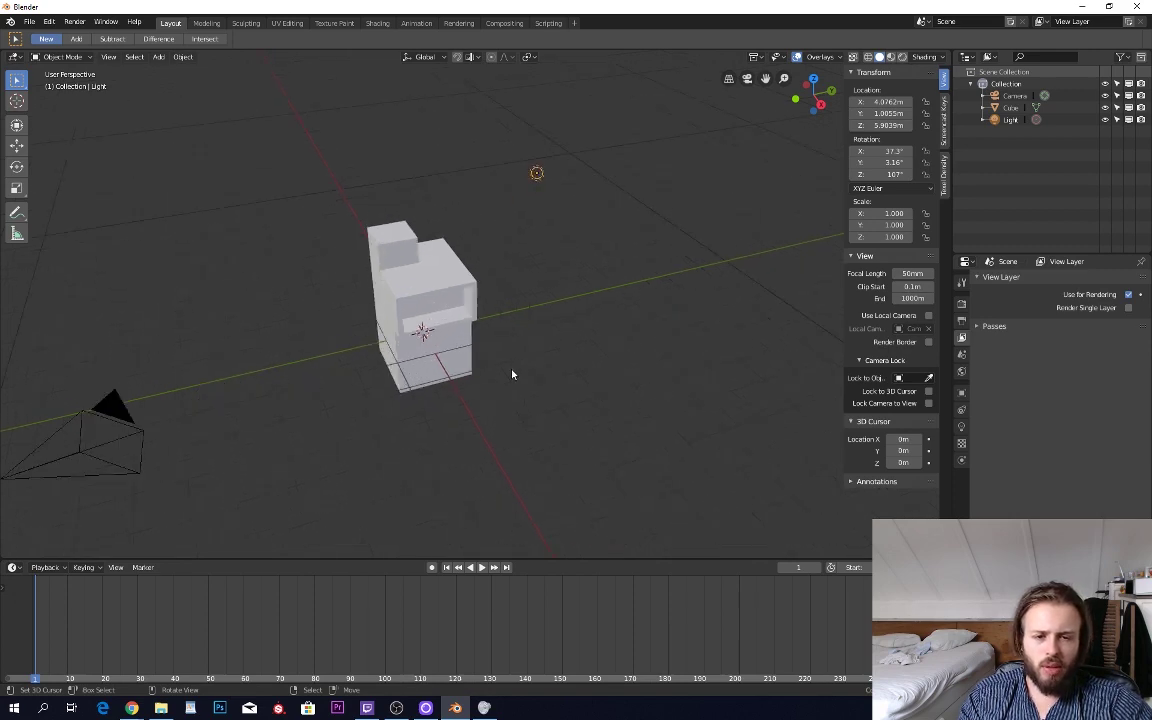
pyautogui.scroll(-6, 512, 378)
pyautogui.scroll(1, 530, 385)
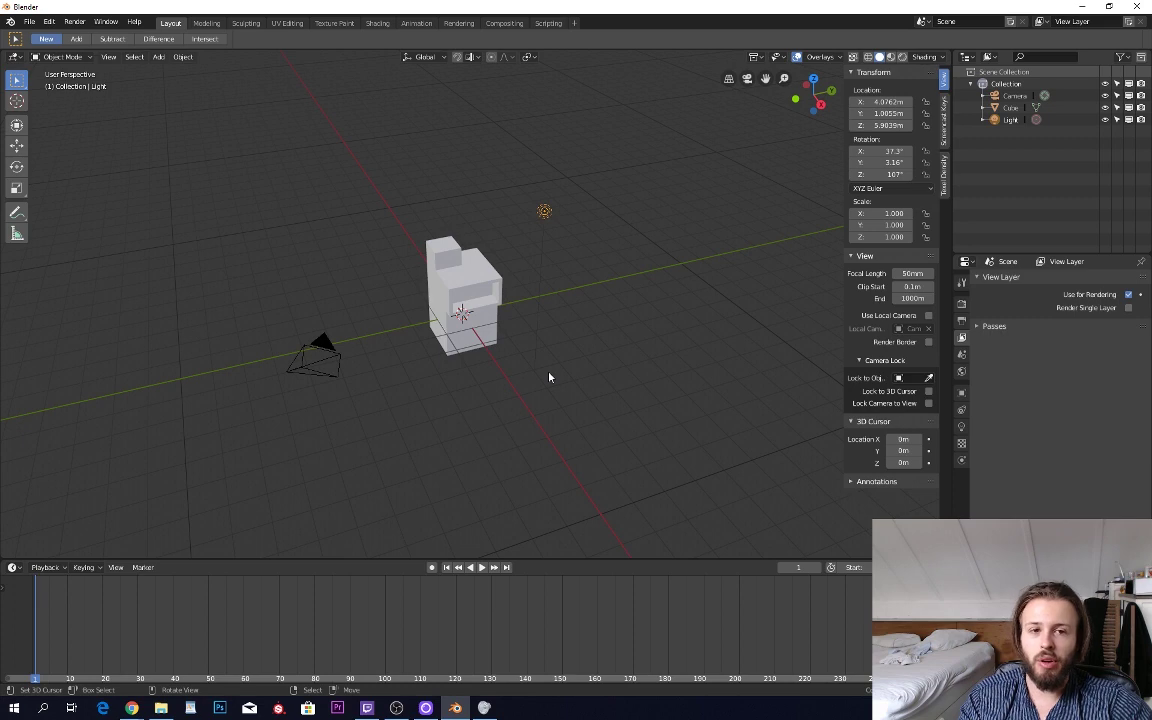
pyautogui.click(485, 300)
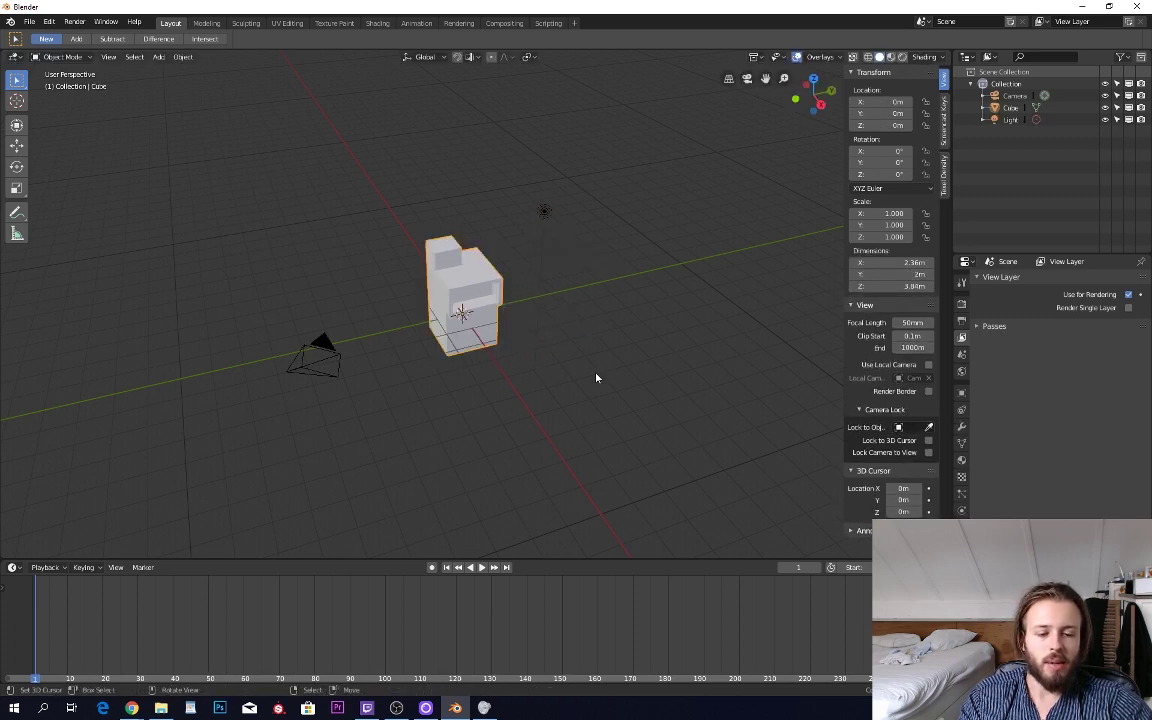